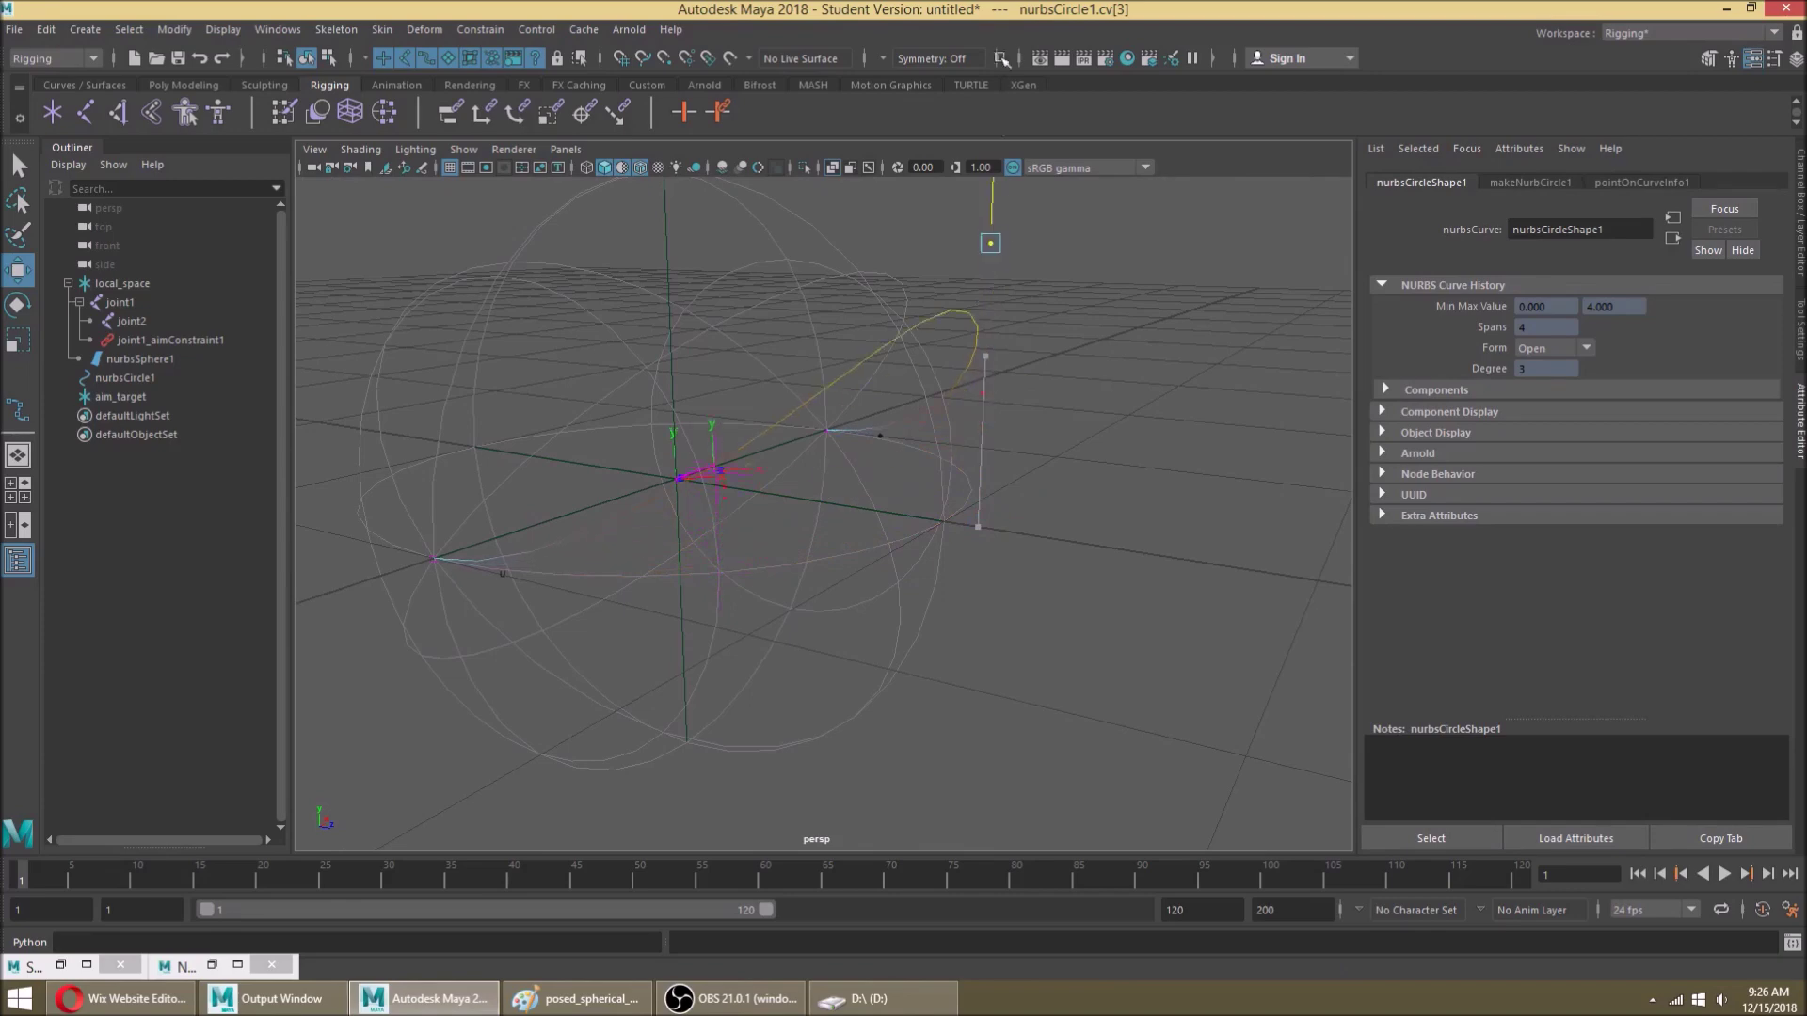
Step: Undo the last vertical move of the selected nurbsCircle1 CV so the curve lies flat again
left_click_drag(1017, 351, 791, 425, "alt")
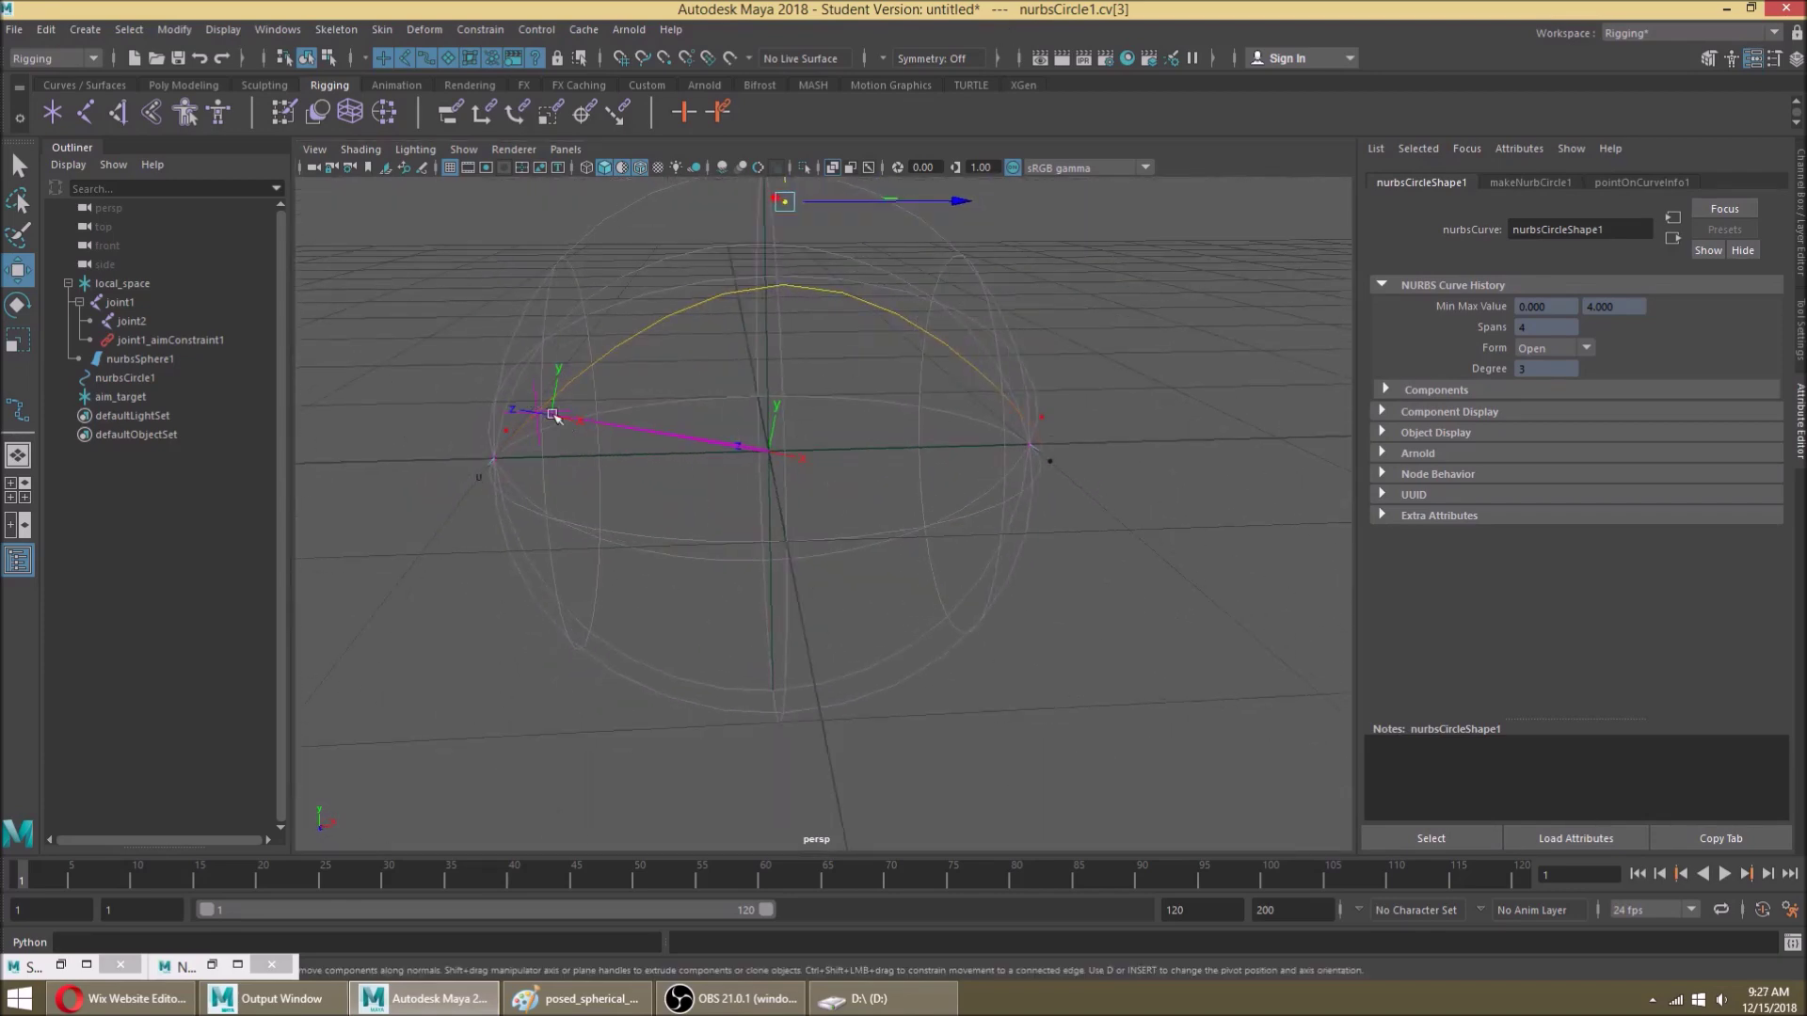
left_click_drag(612, 453, 754, 503, "alt")
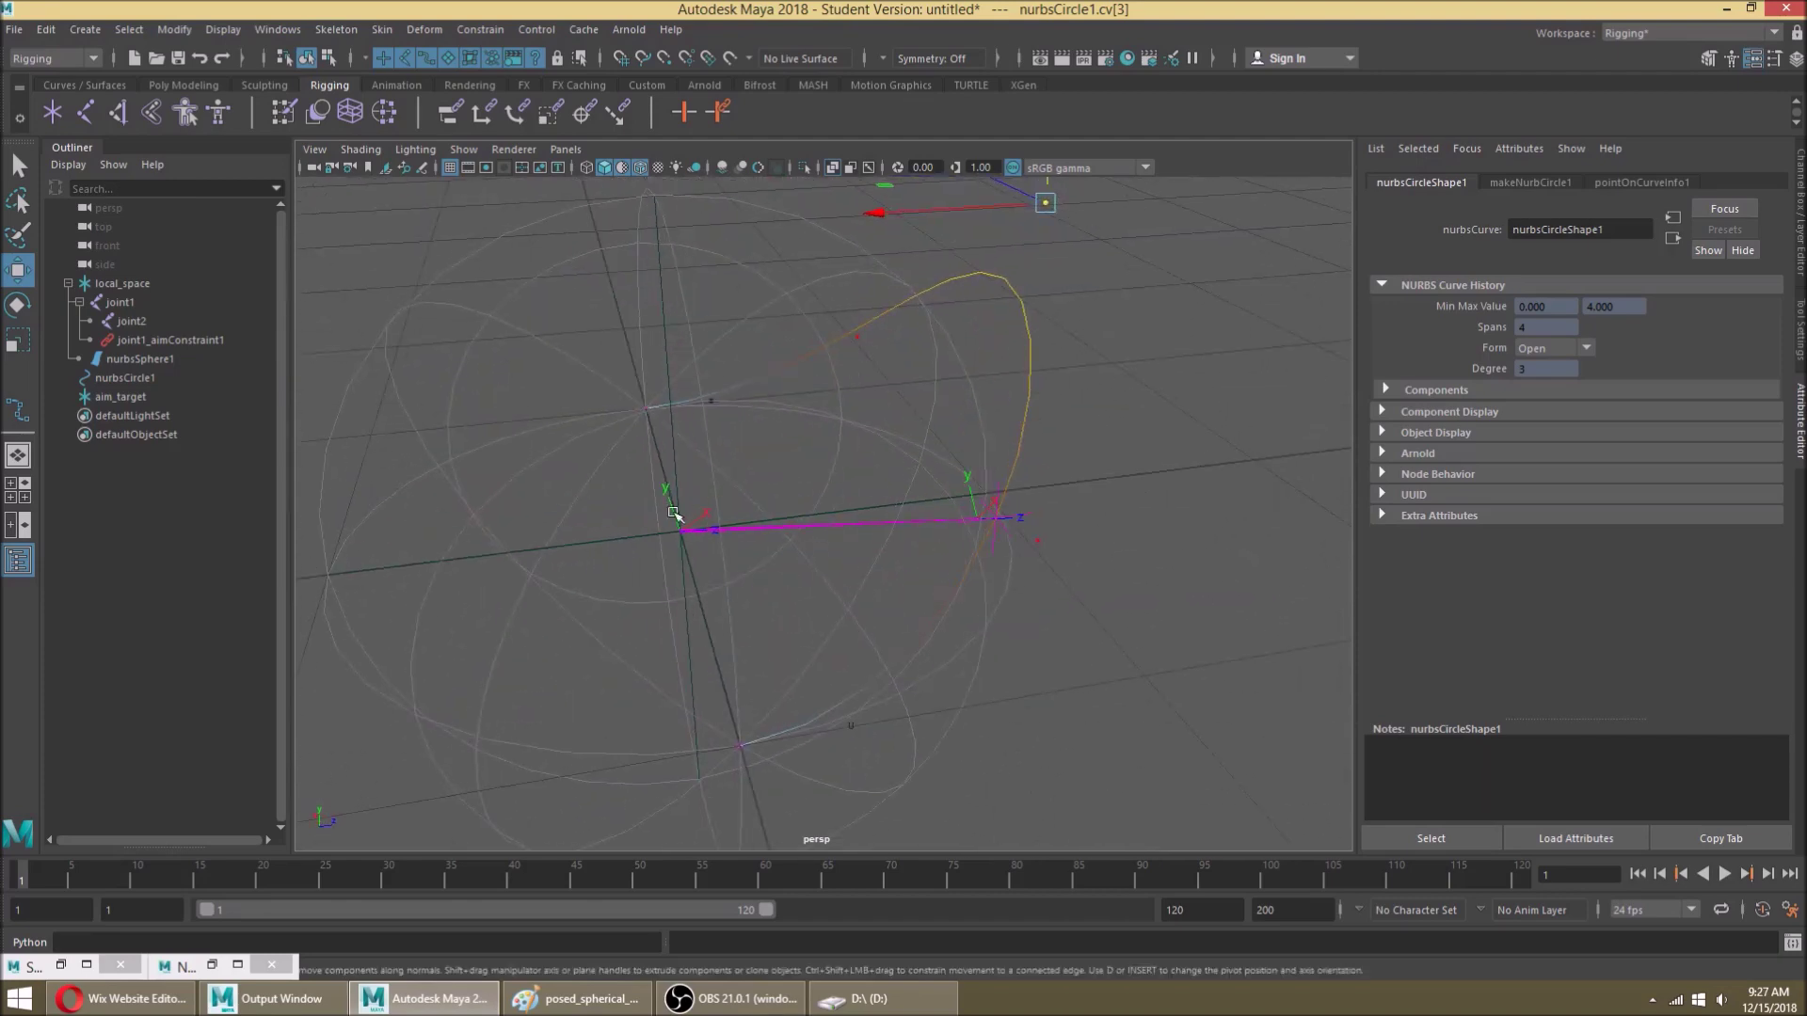
left_click_drag(1211, 524, 753, 496, "alt")
key("space")
key("space")
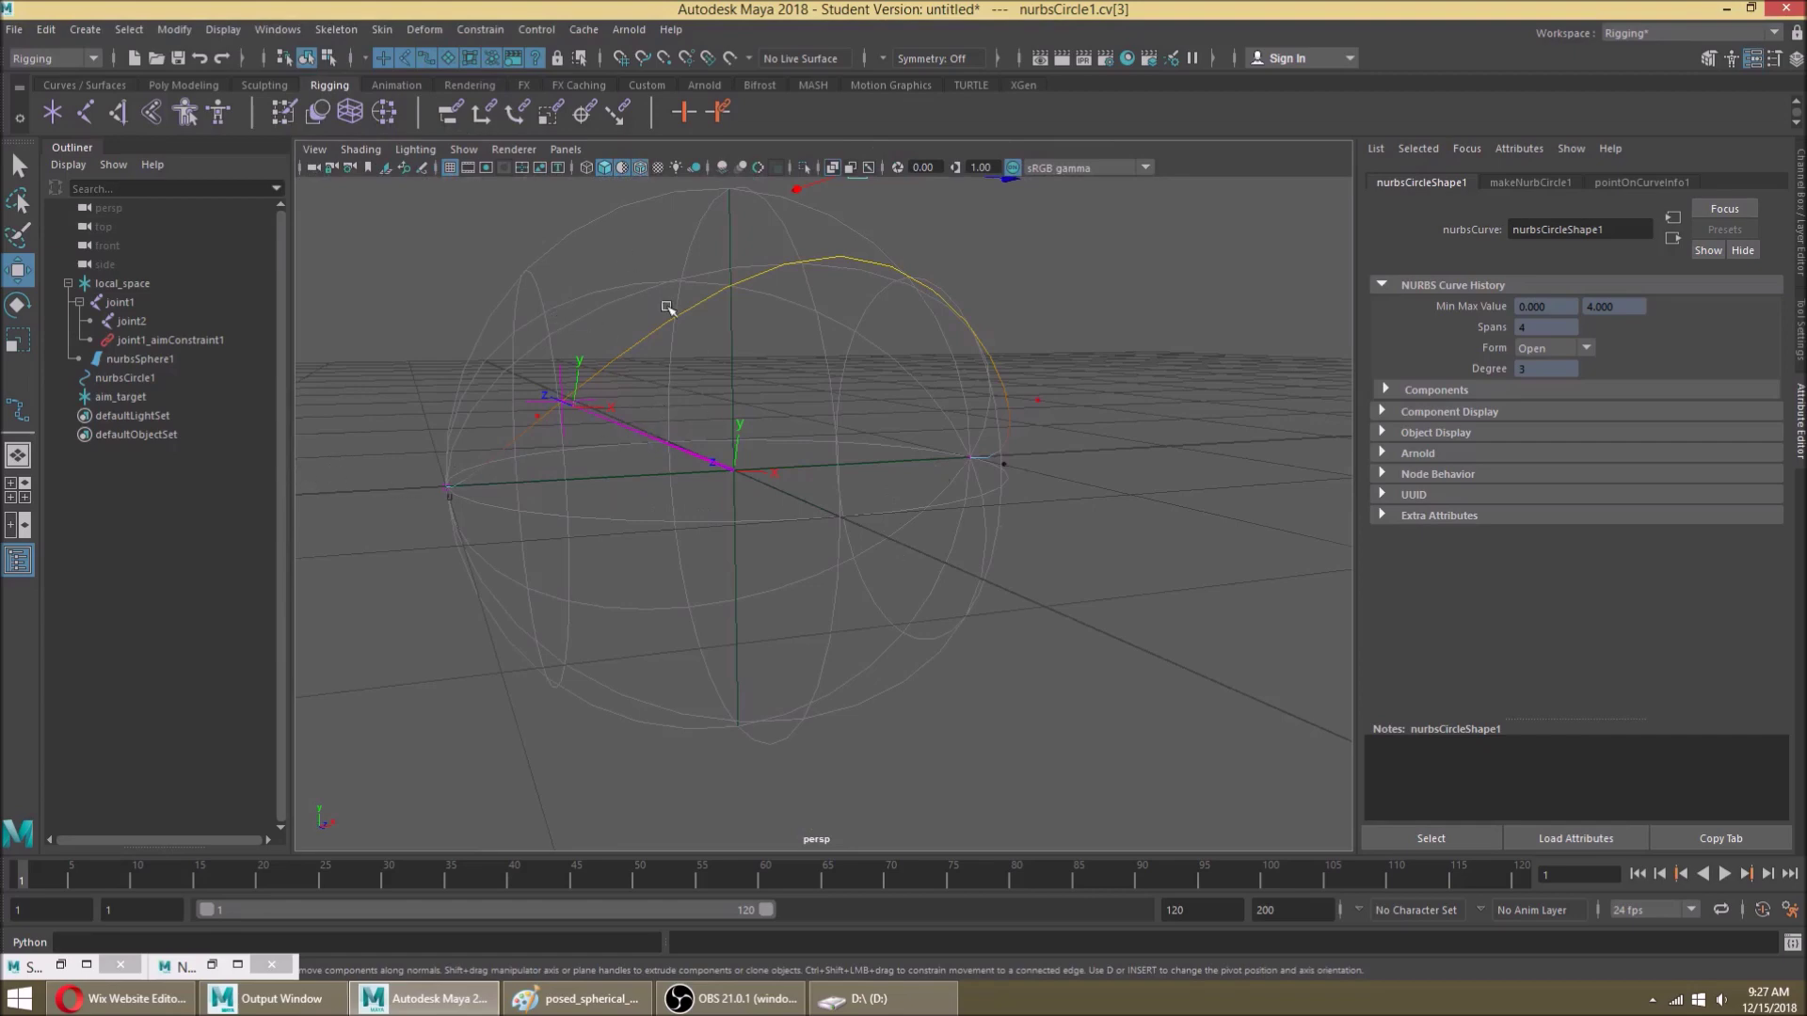
left_click_drag(1002, 449, 787, 425, "alt")
key("ctrl+z")
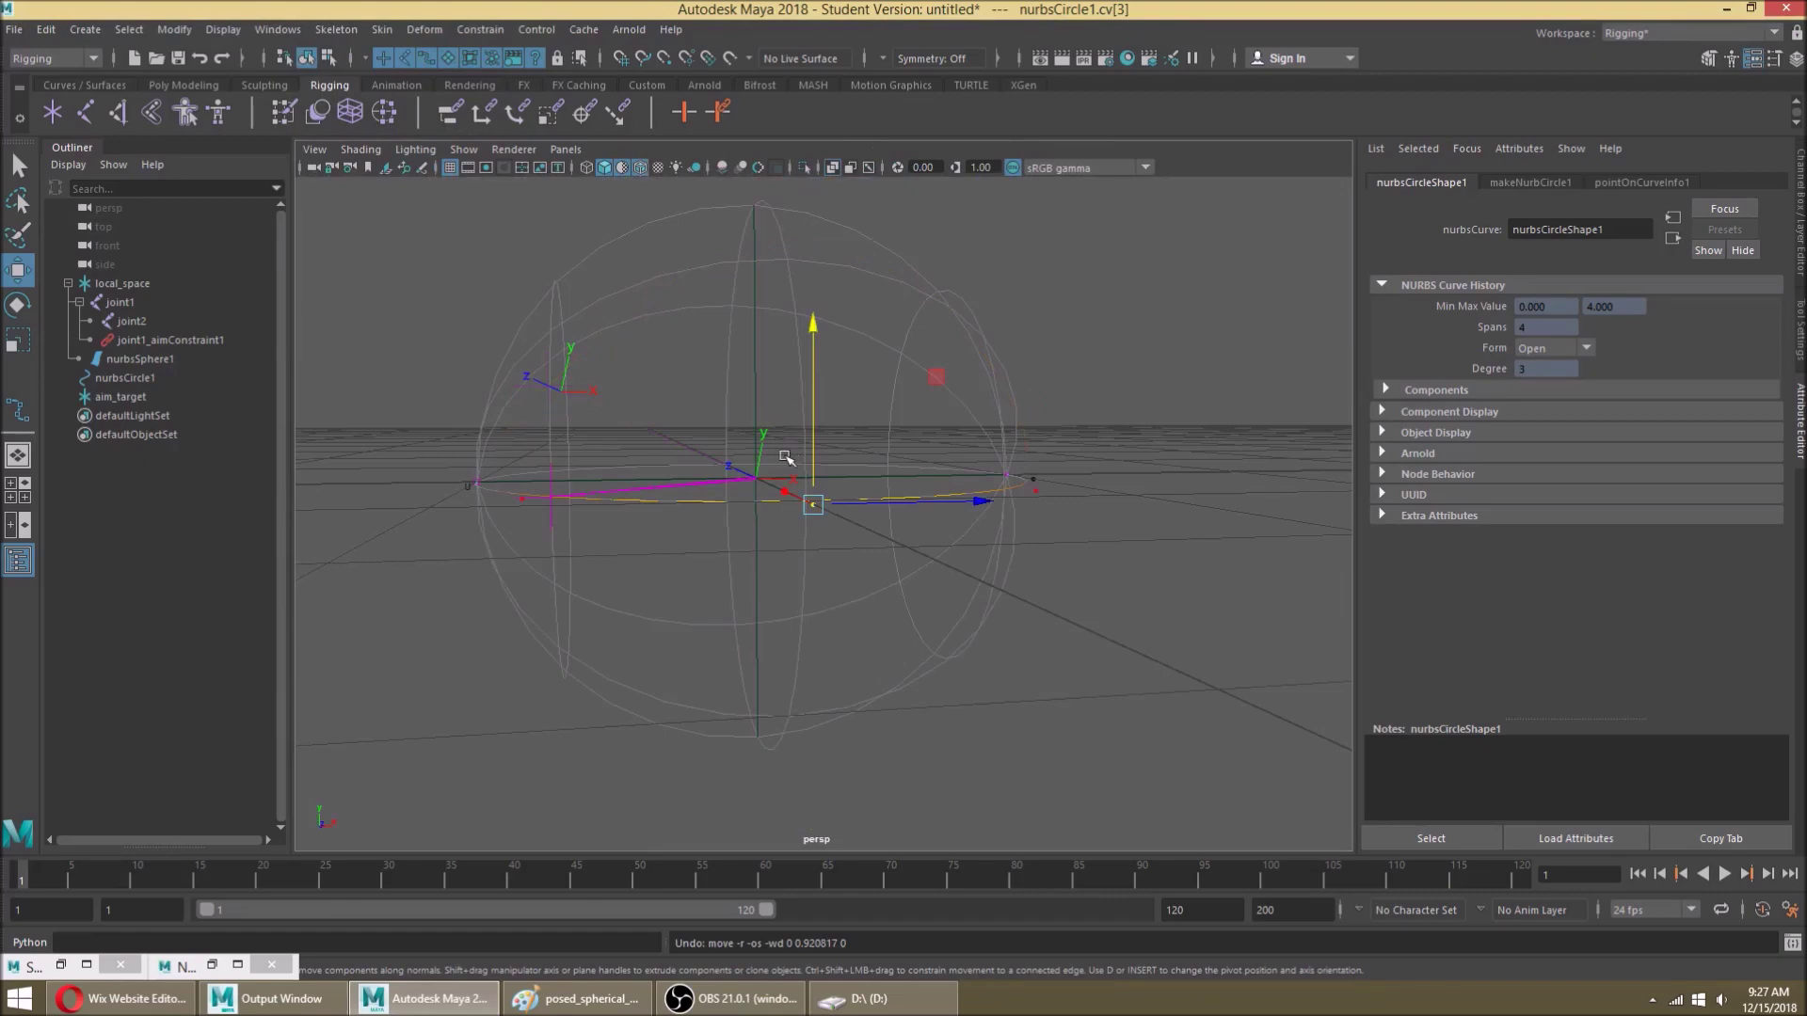
Step: In the front view, raise the selected CV of nurbsCircle1 above the sphere and select joint2 to compare it with the curve
key("space")
key("space")
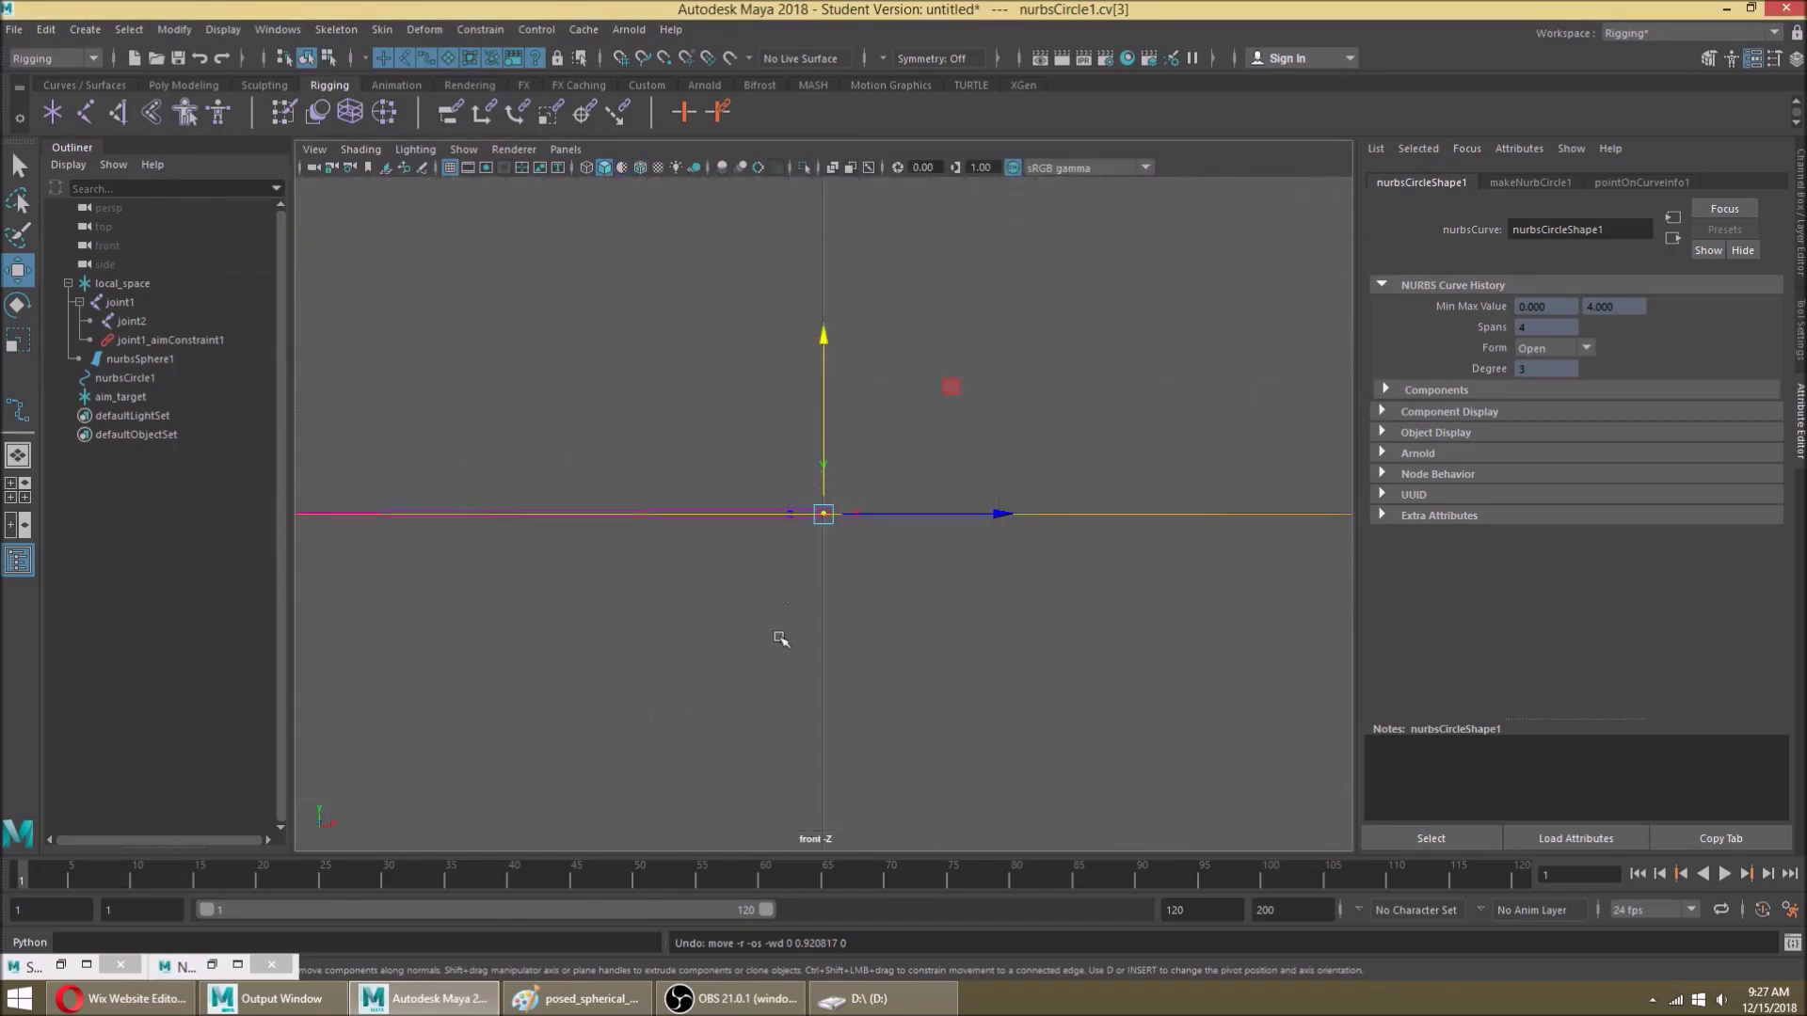
scroll(824, 419, "up", 10)
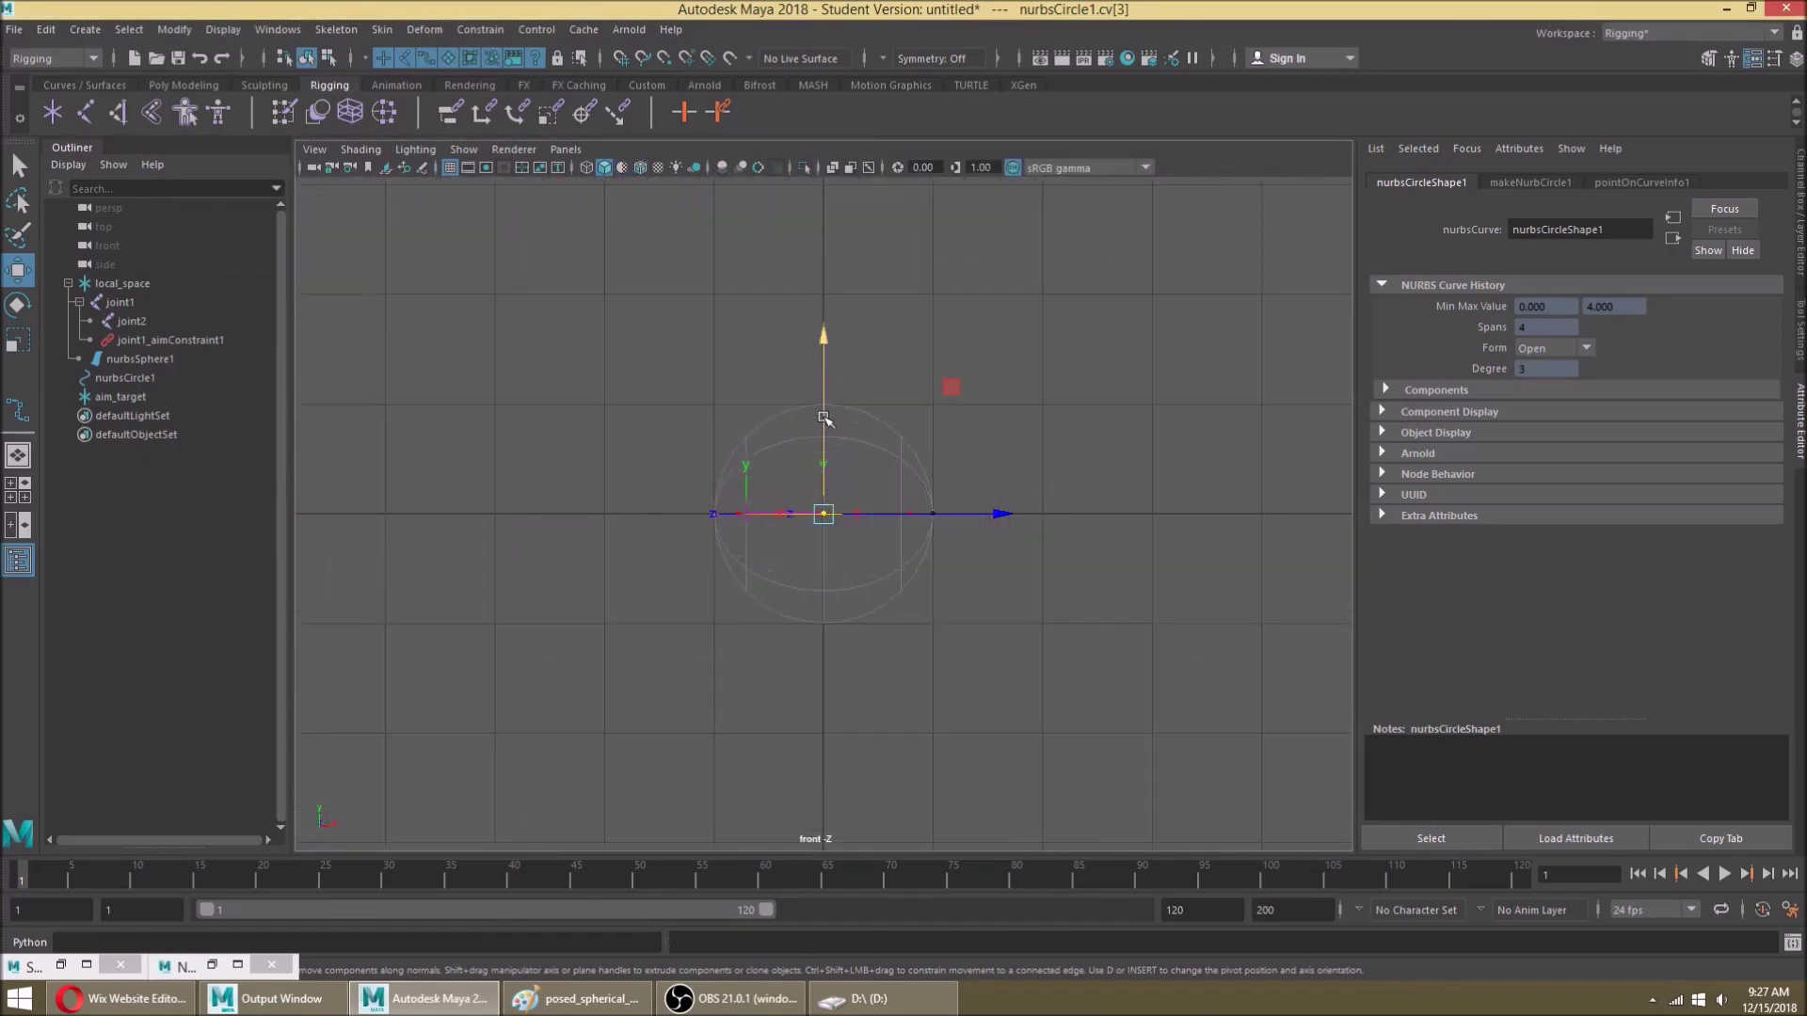
left_click_drag(825, 445, 839, 40)
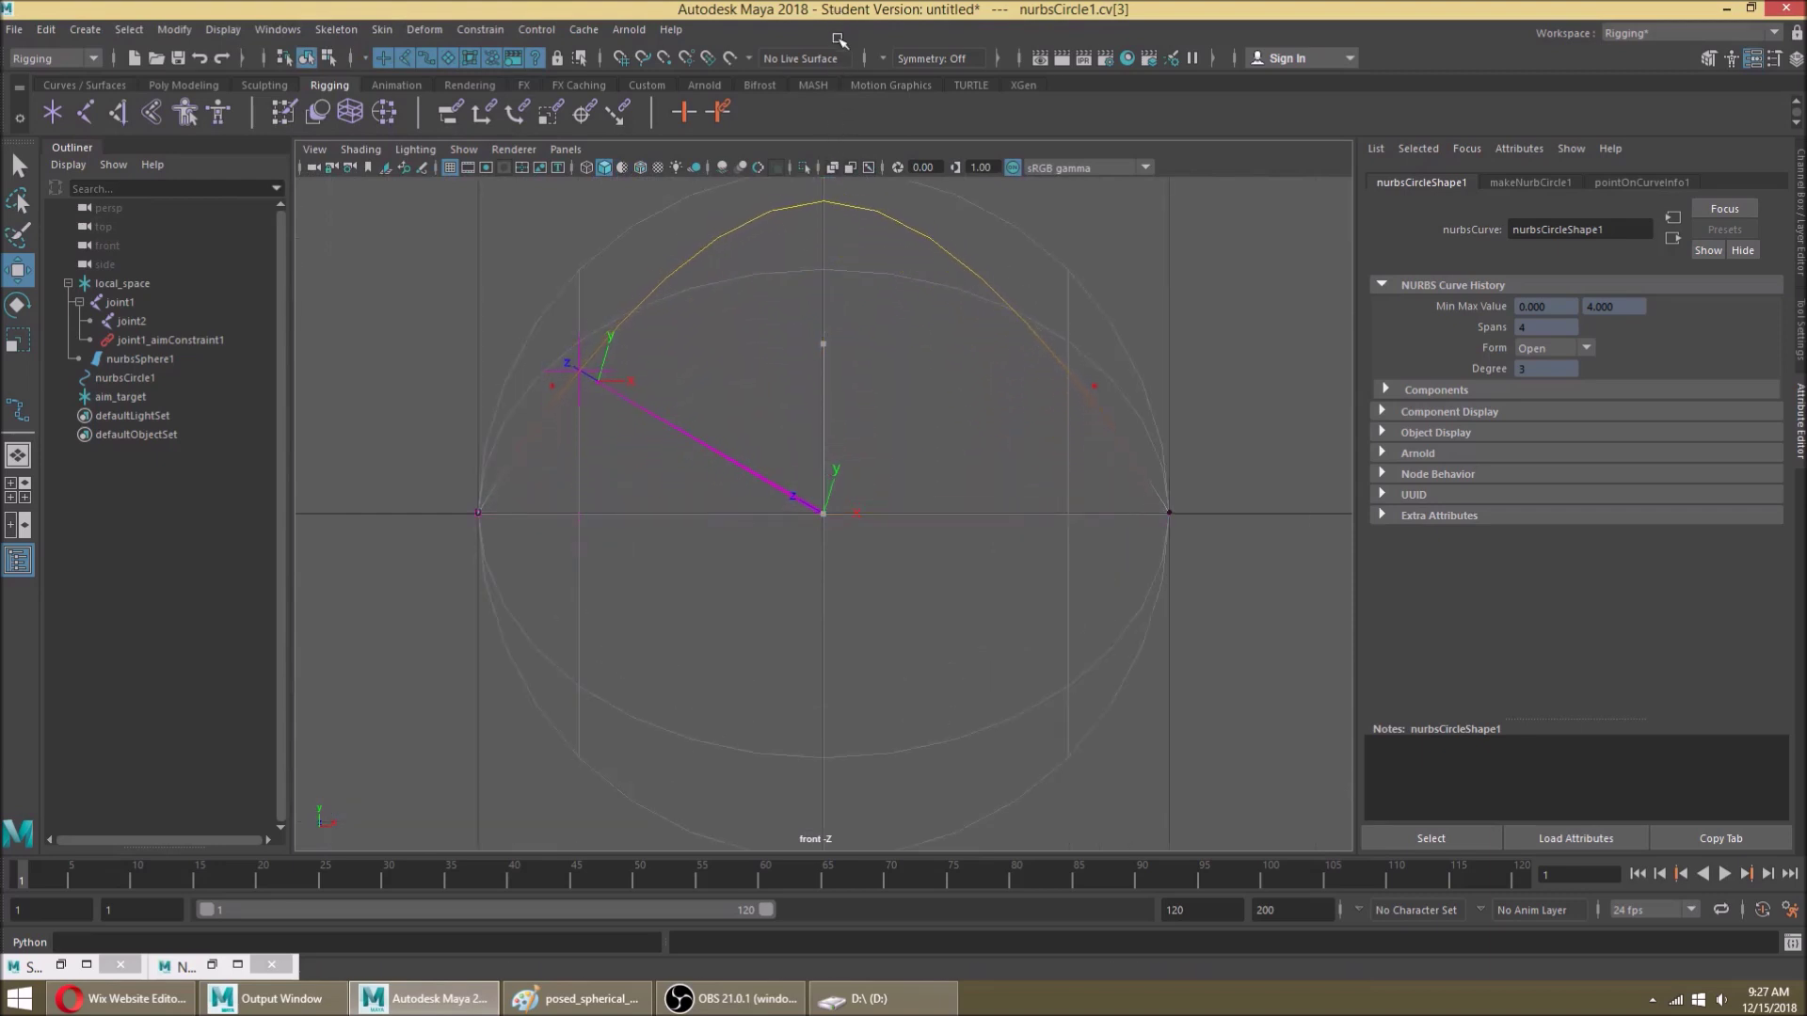
middle_click_drag(709, 331, 698, 506, "alt")
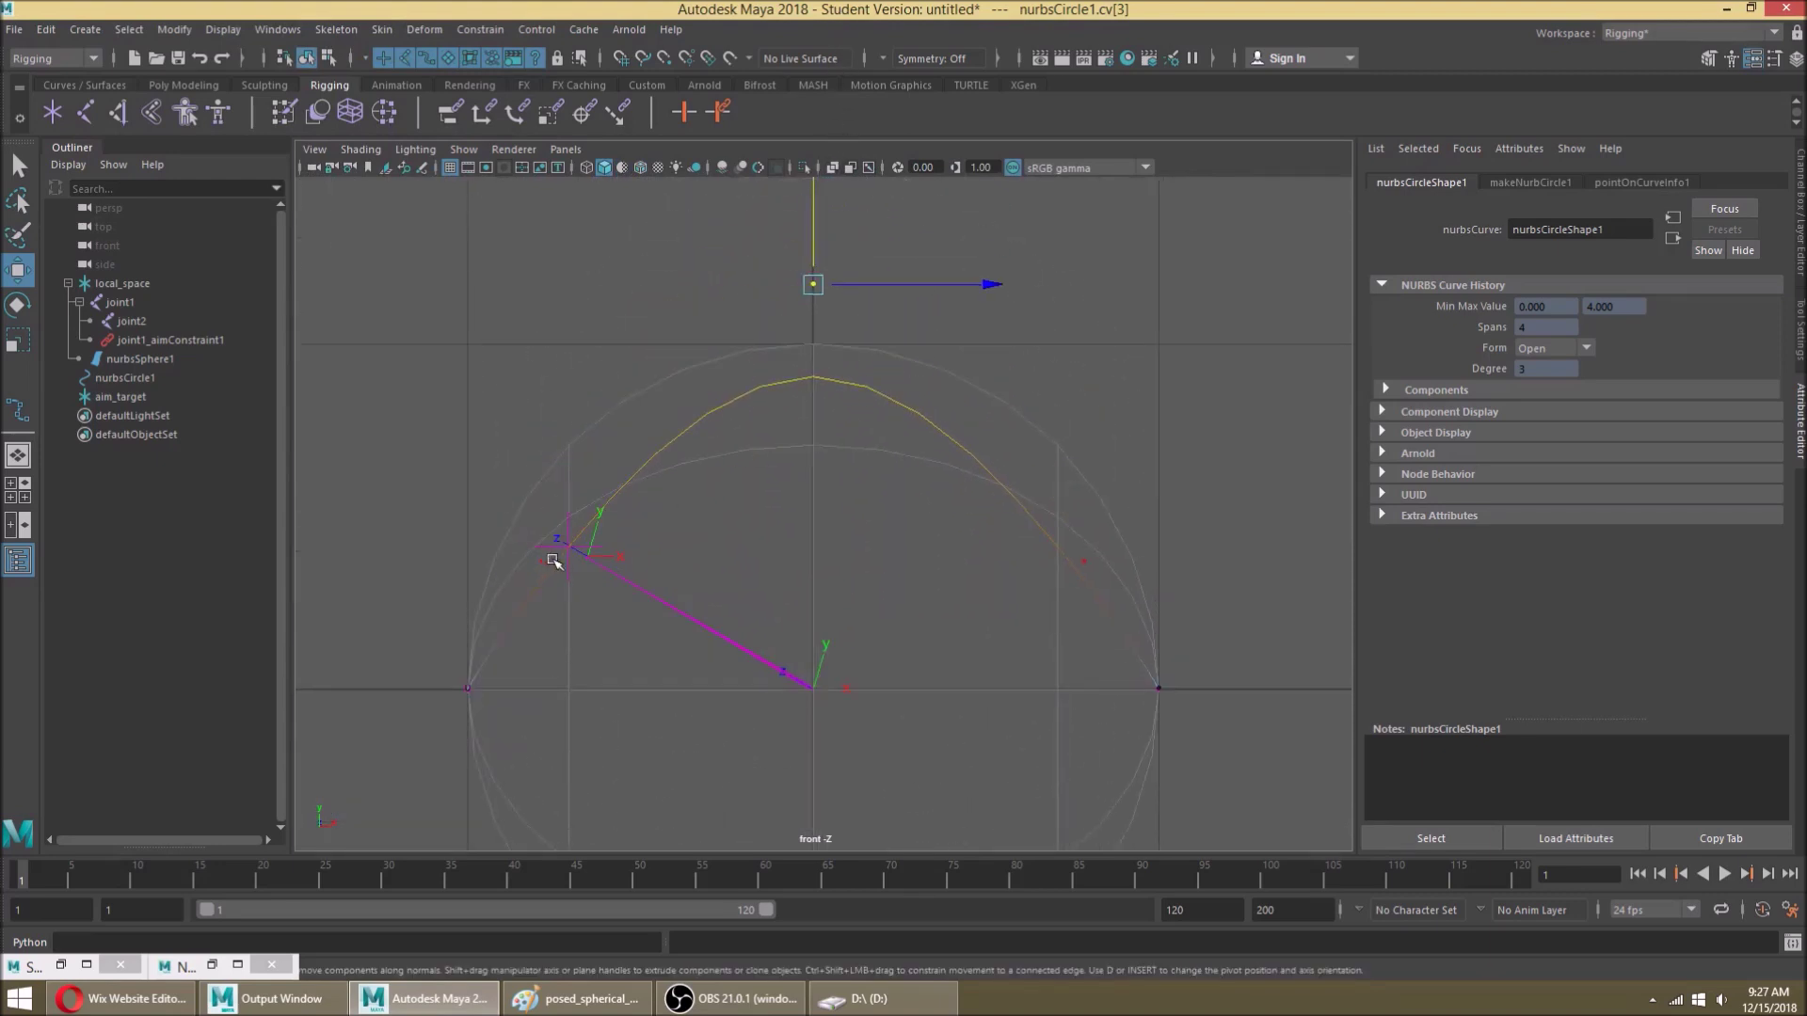
scroll(649, 523, "up", 5)
left_click(572, 438)
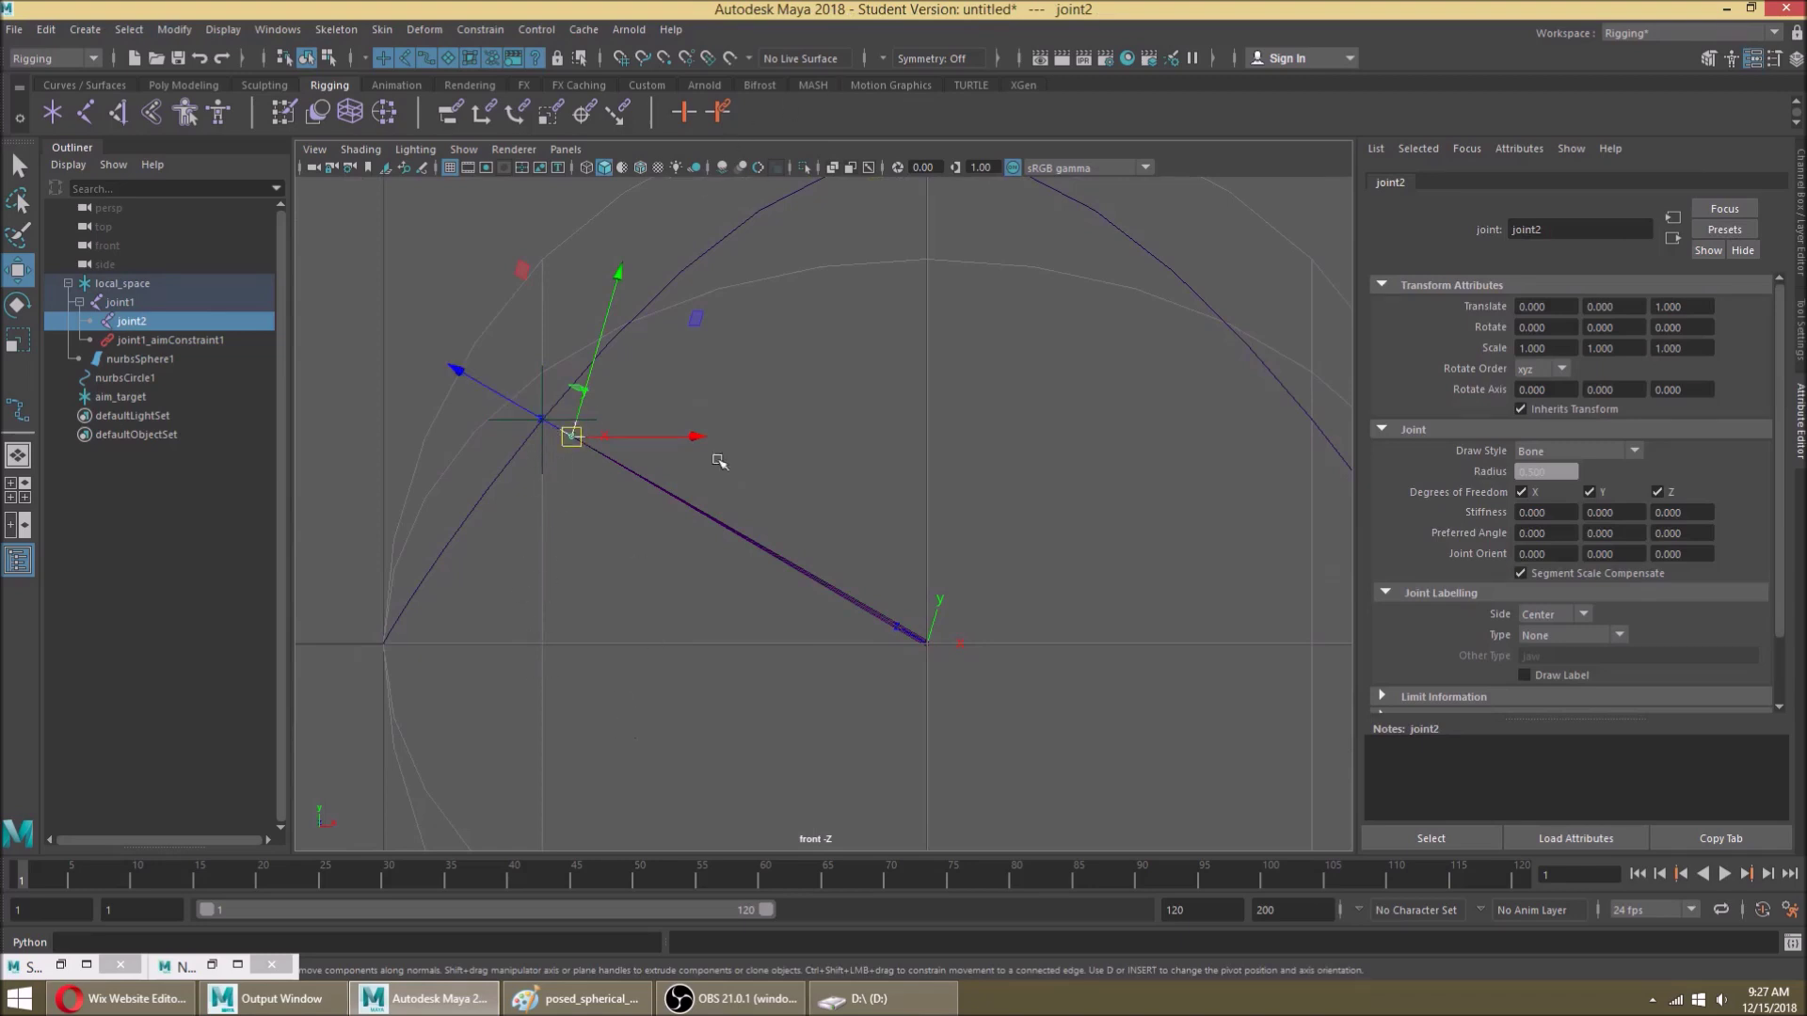
Step: Undo the joint2 selection and the raised CV, and check the flat curve in the perspective view
key("ctrl+z")
key("ctrl+z")
key("ctrl+z")
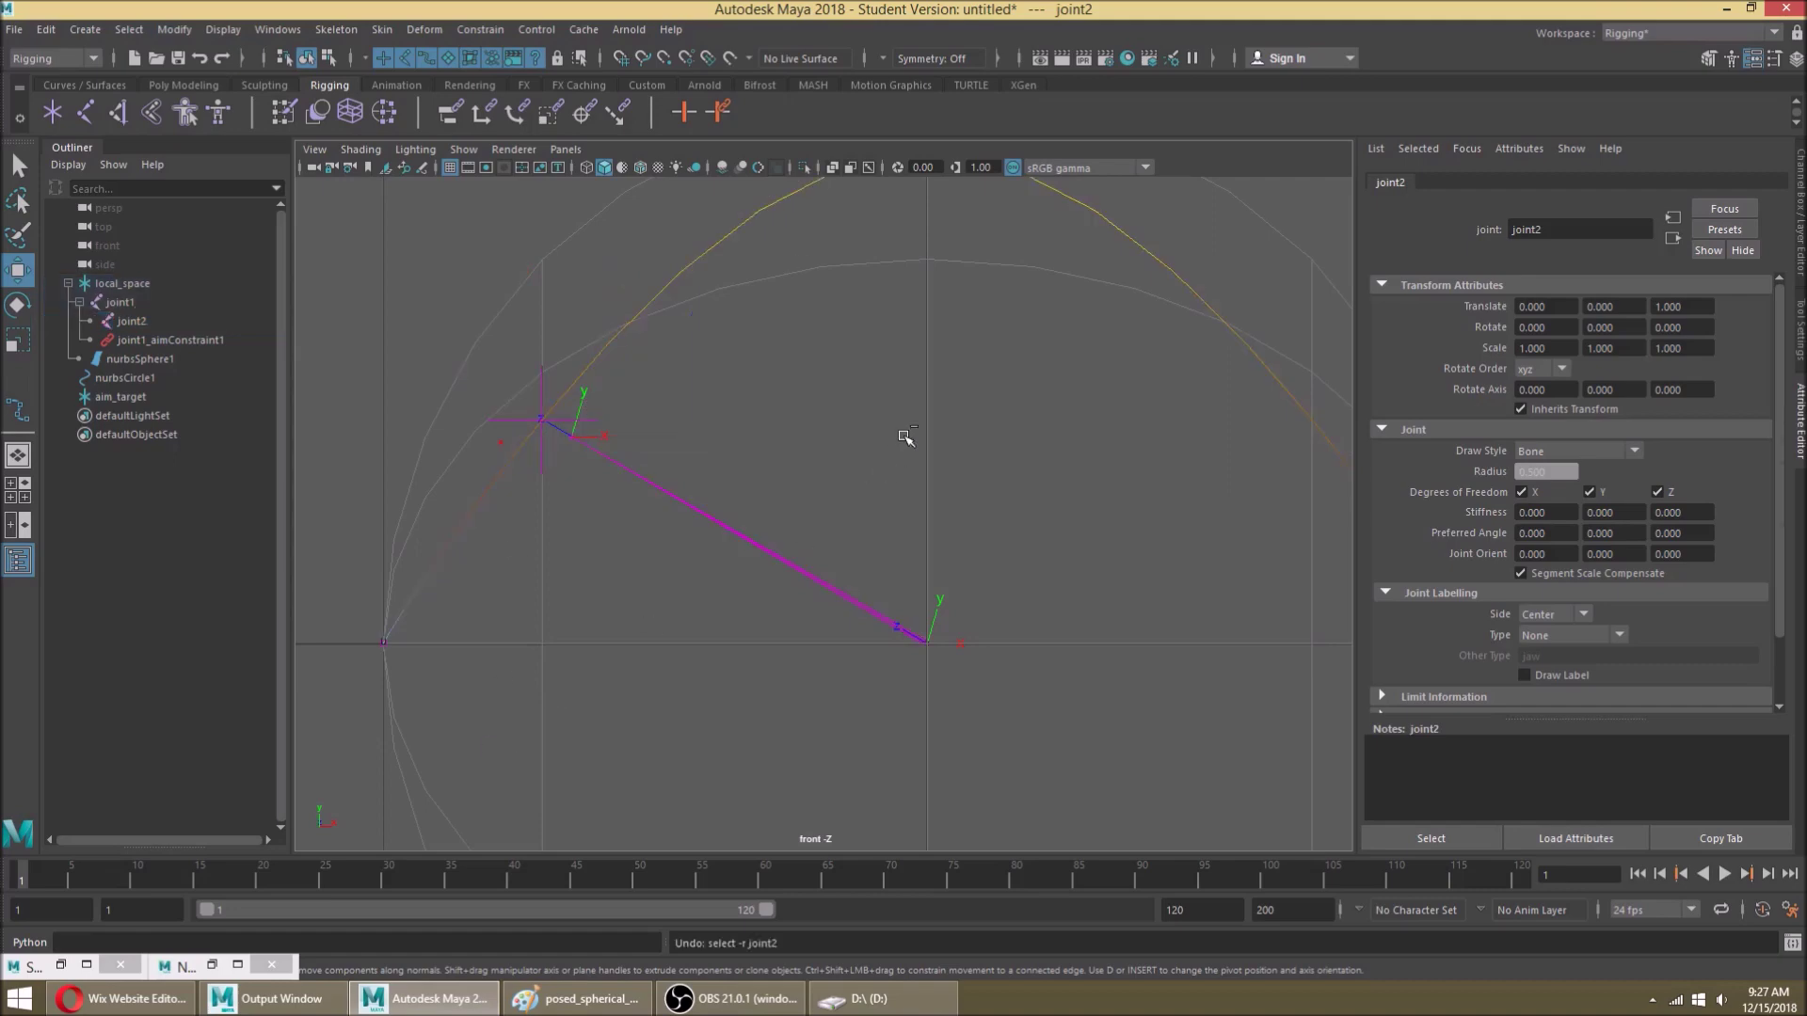
key("space")
key("space")
scroll(790, 405, "up", 2)
left_click_drag(762, 403, 799, 415, "alt")
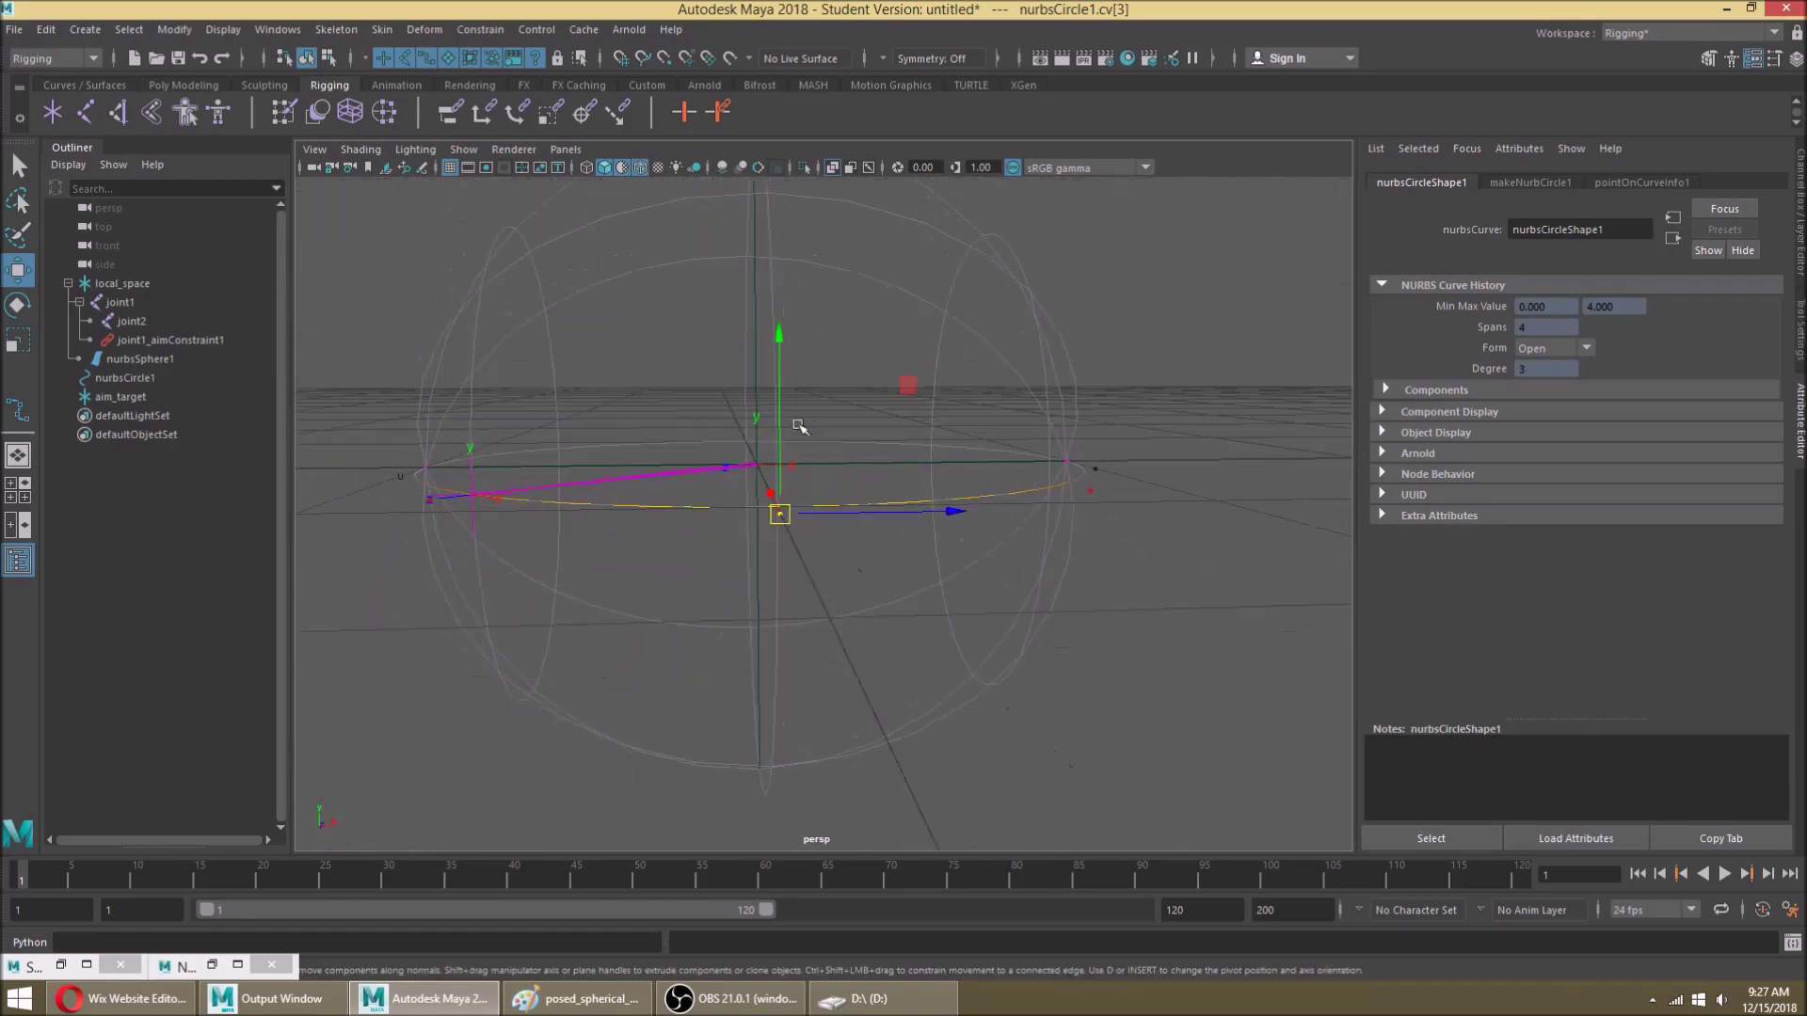
Step: In the front view, raise the selected curve CV vertically to the top of the sphere
key("space")
key("space")
scroll(659, 649, "down", 5)
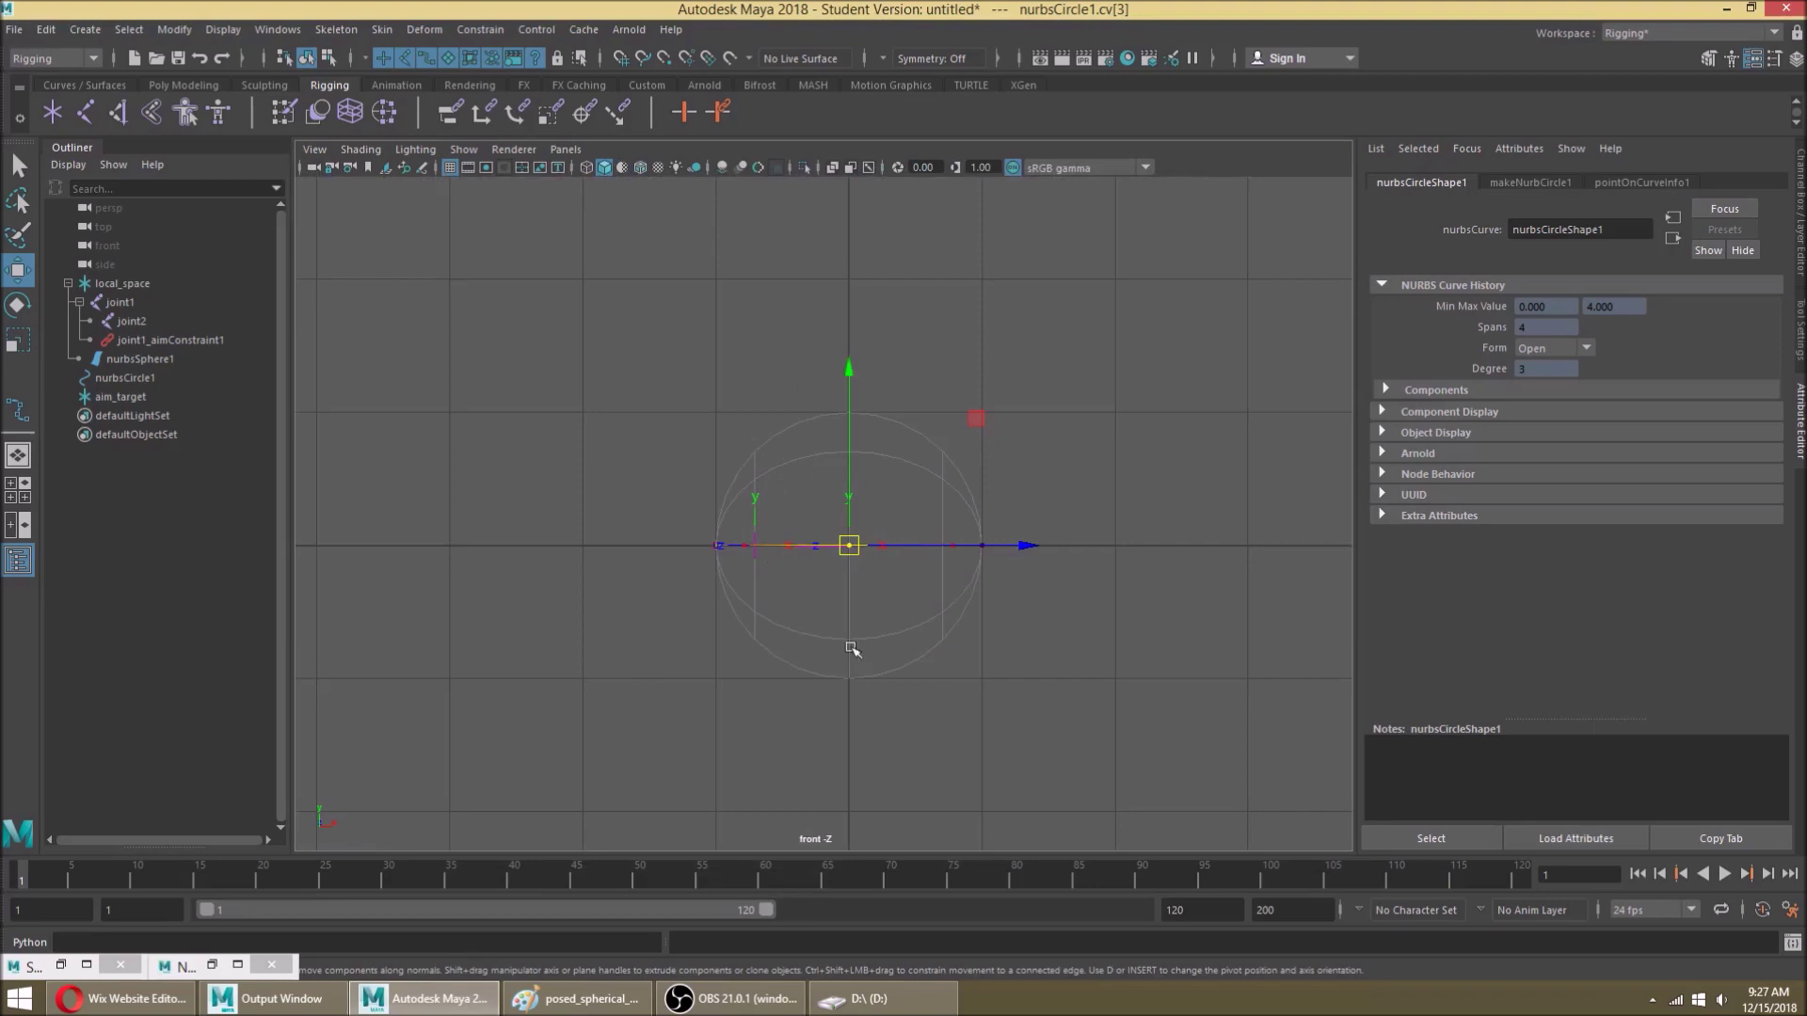
scroll(860, 504, "up", 2)
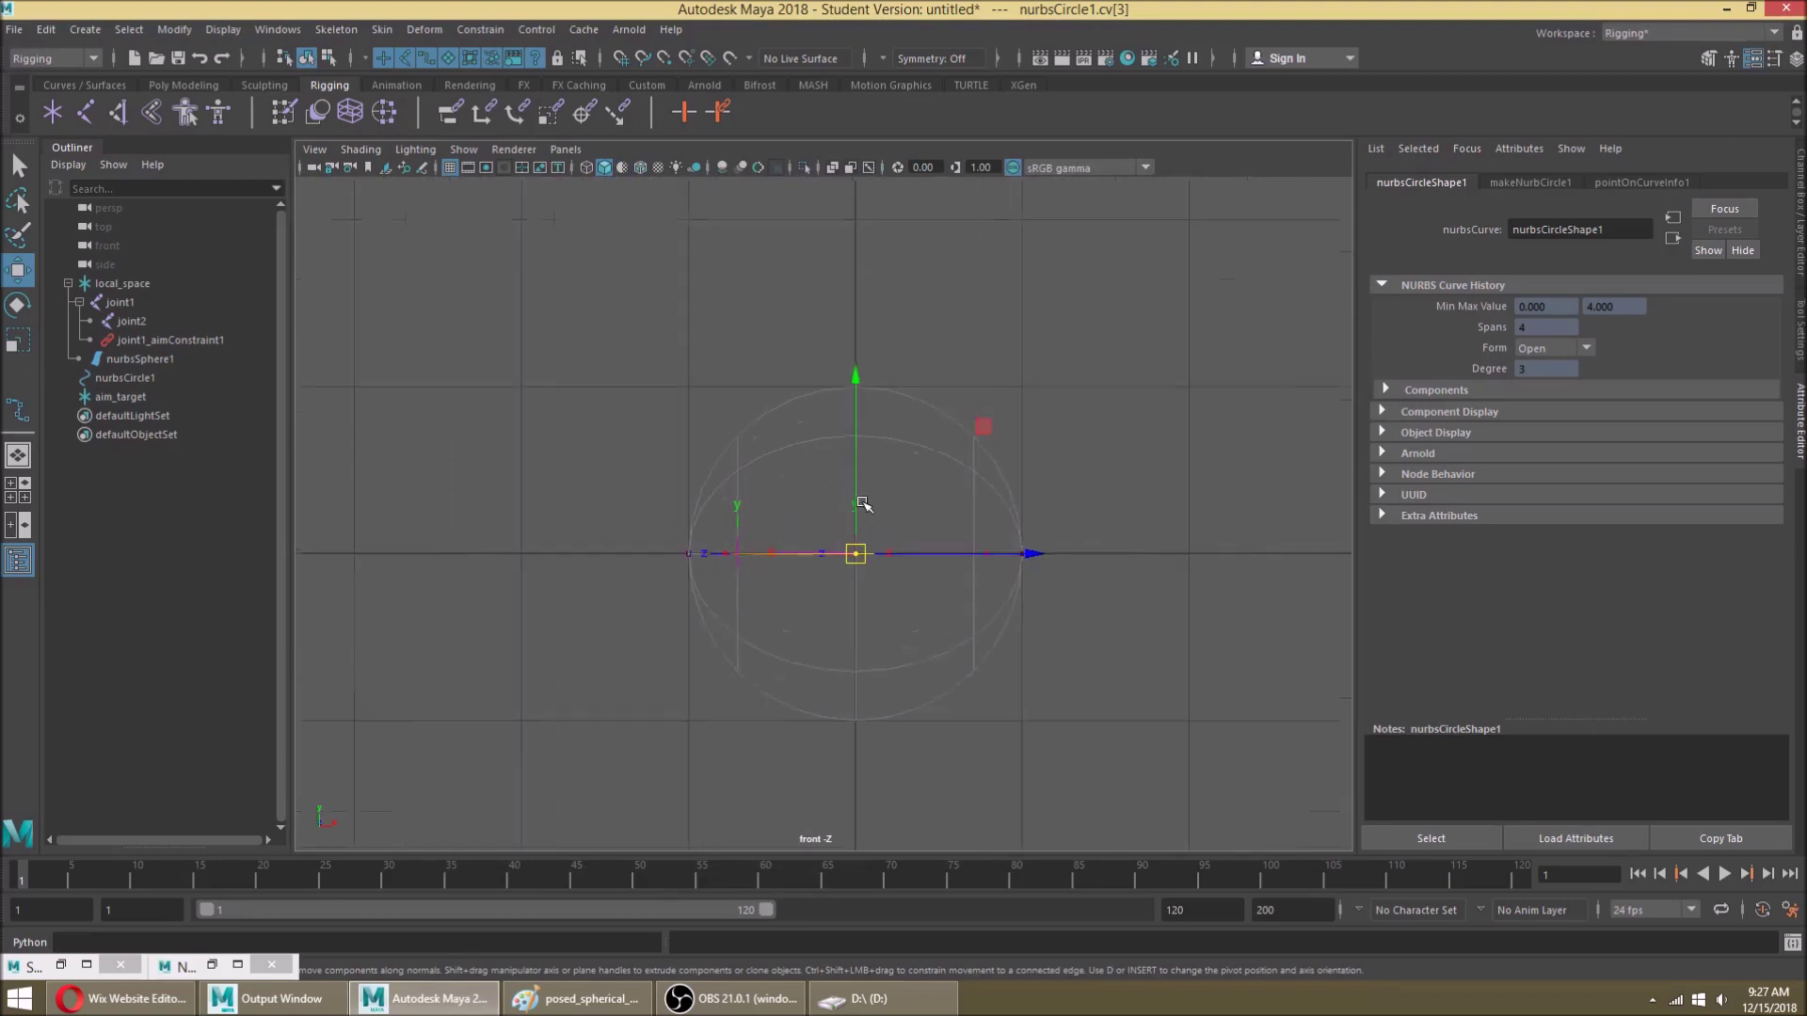
scroll(892, 529, "up", 3)
left_click_drag(874, 529, 888, 228)
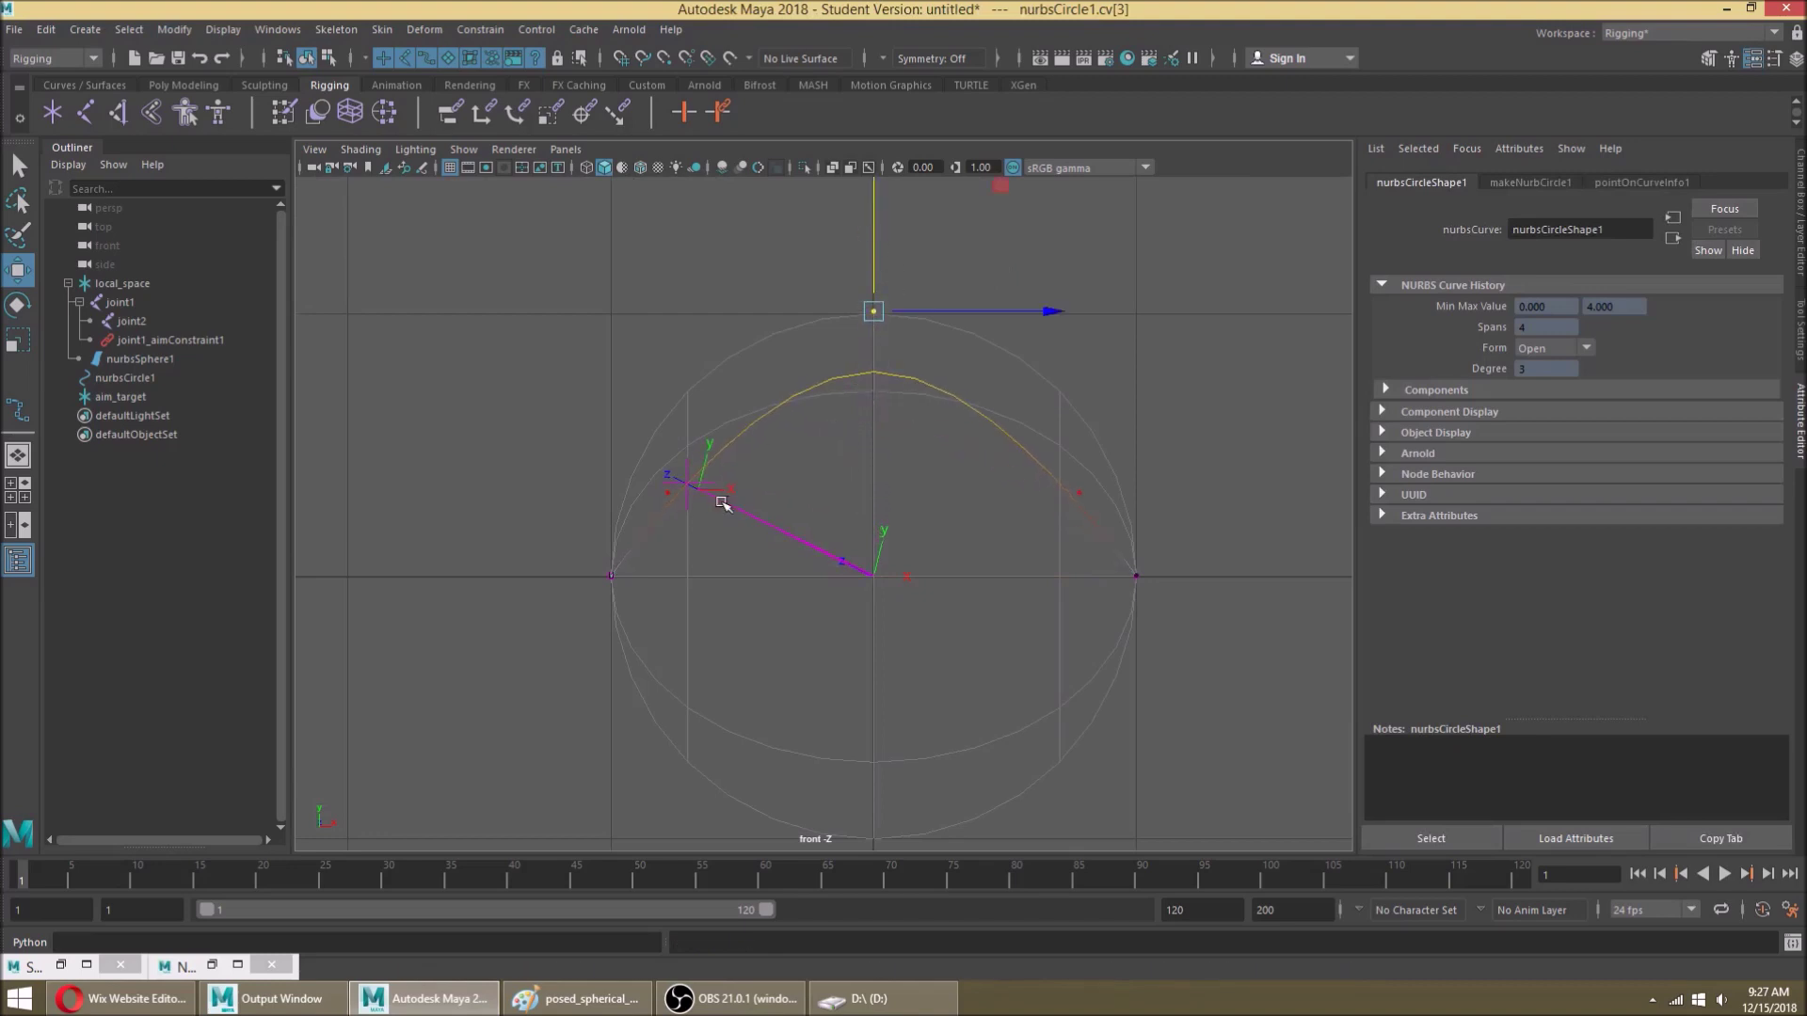
Step: Select aim_target and joint2 in turn and examine the offset between the joint's end and the curve
left_click(688, 485)
scroll(708, 516, "up", 4)
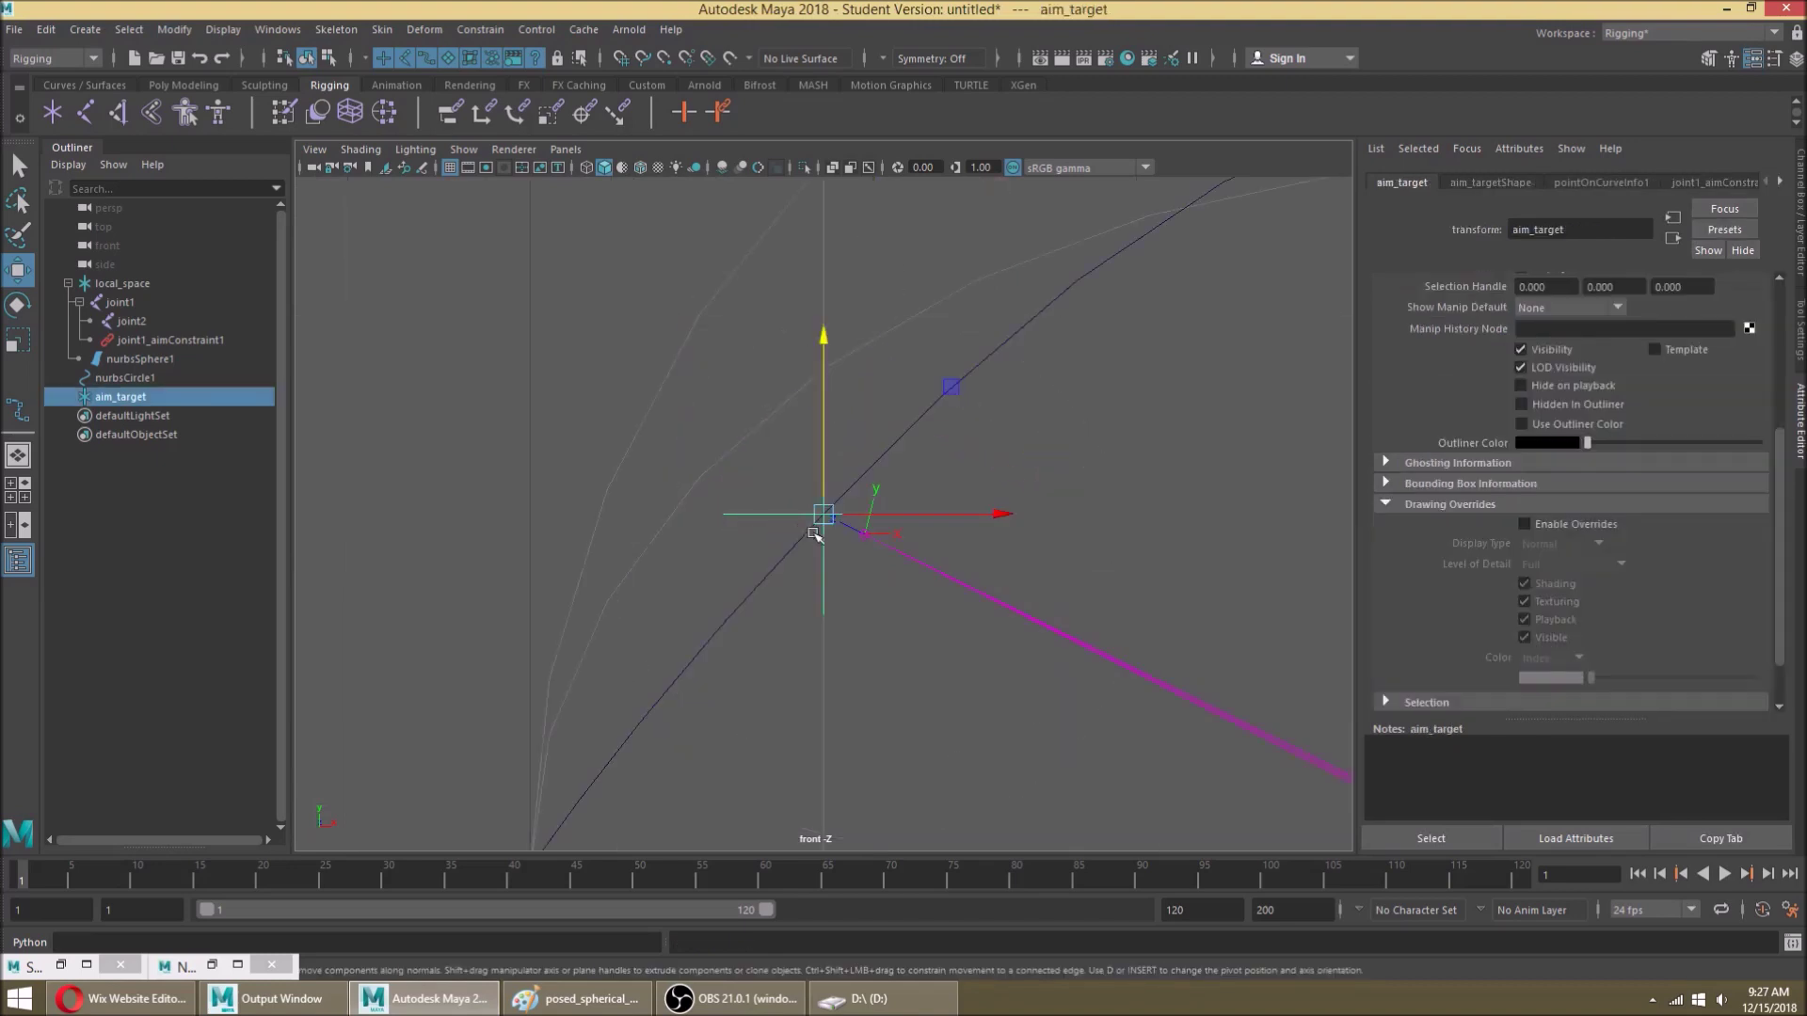
left_click(863, 529)
left_click(867, 538)
middle_click_drag(866, 538, 650, 503, "alt")
key("f")
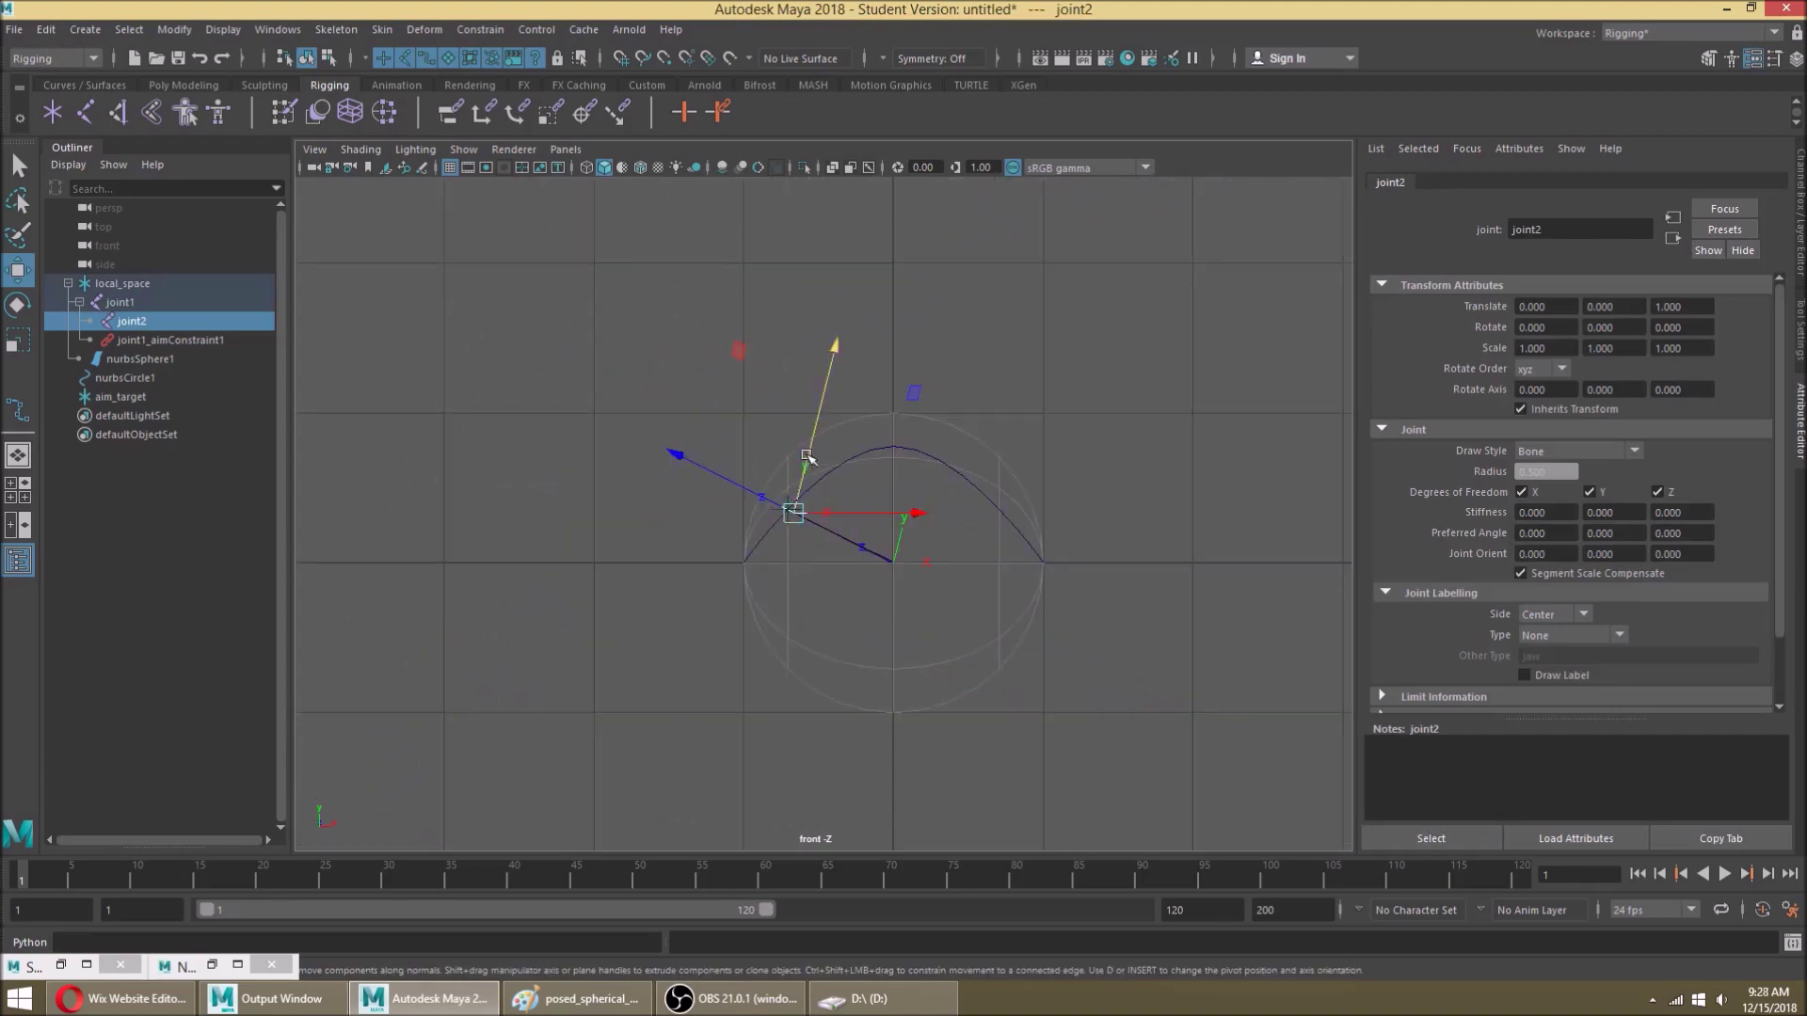
Step: Undo the joint2 and aim_target selections and the front-view CV move, returning to the perspective view
key("ctrl+z")
key("ctrl+z")
key("ctrl+z")
key("ctrl+z")
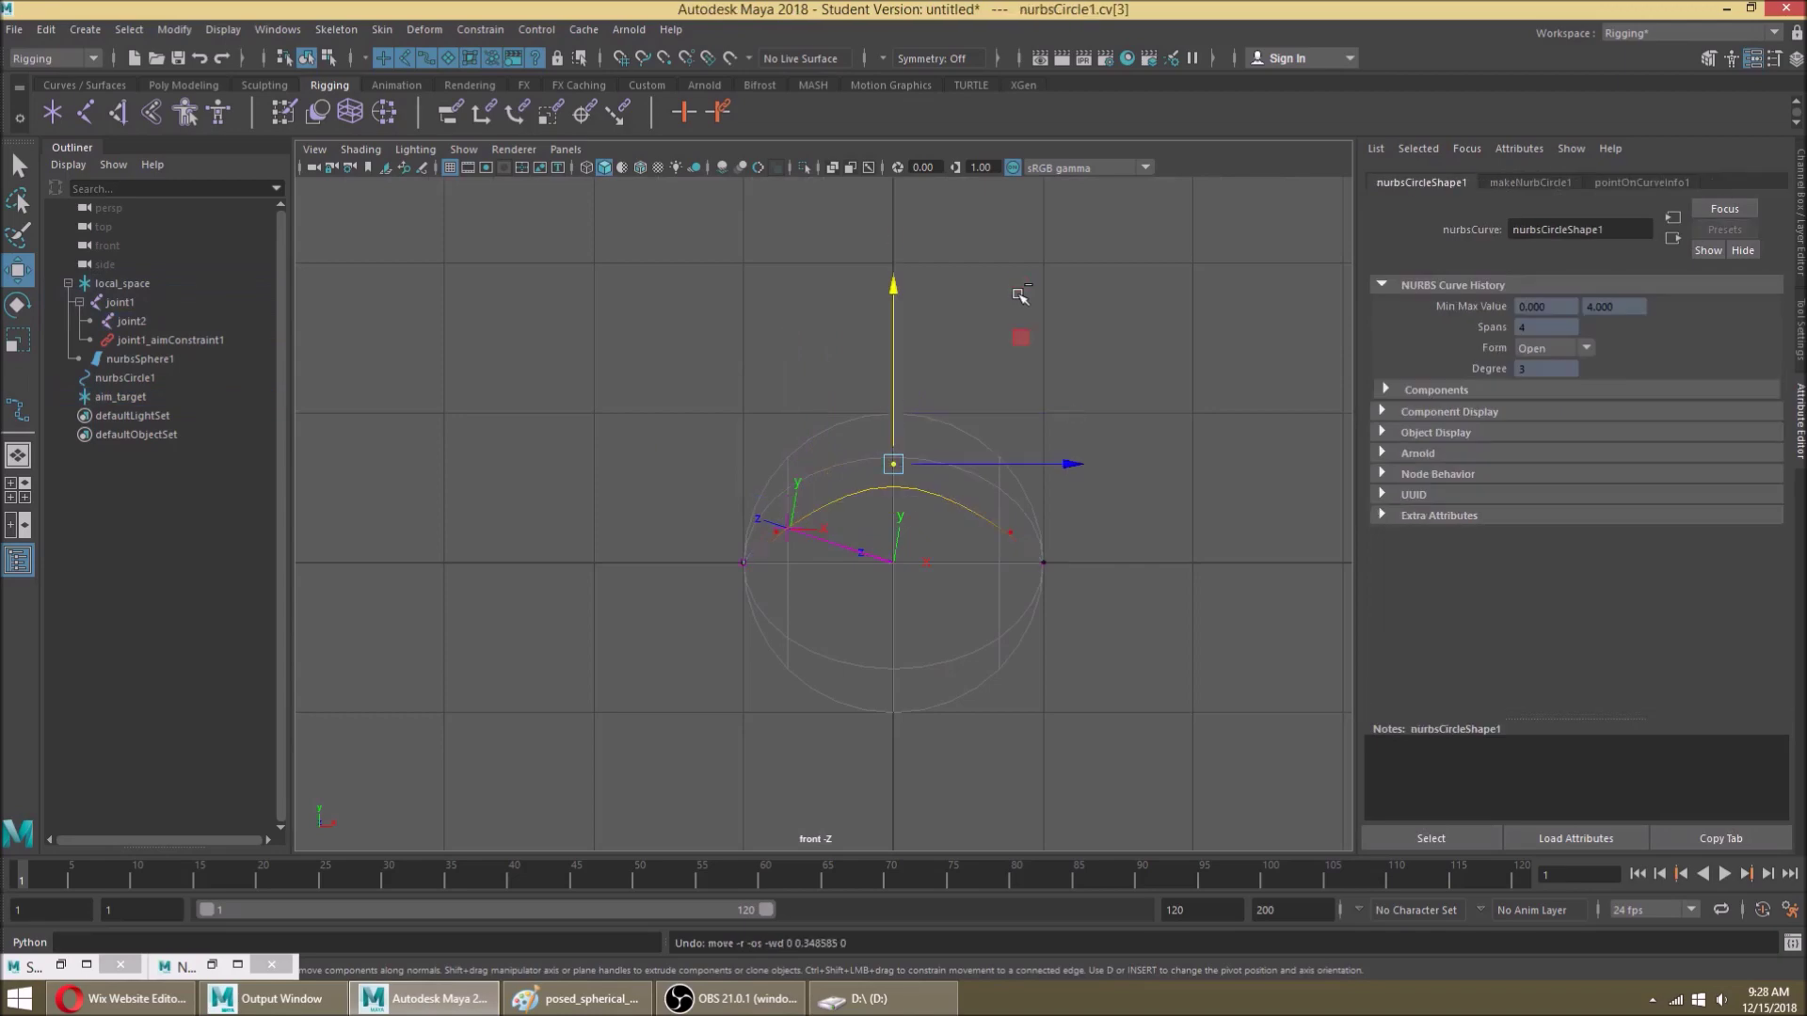
key("space")
key("space")
left_click_drag(1114, 291, 1202, 324, "alt")
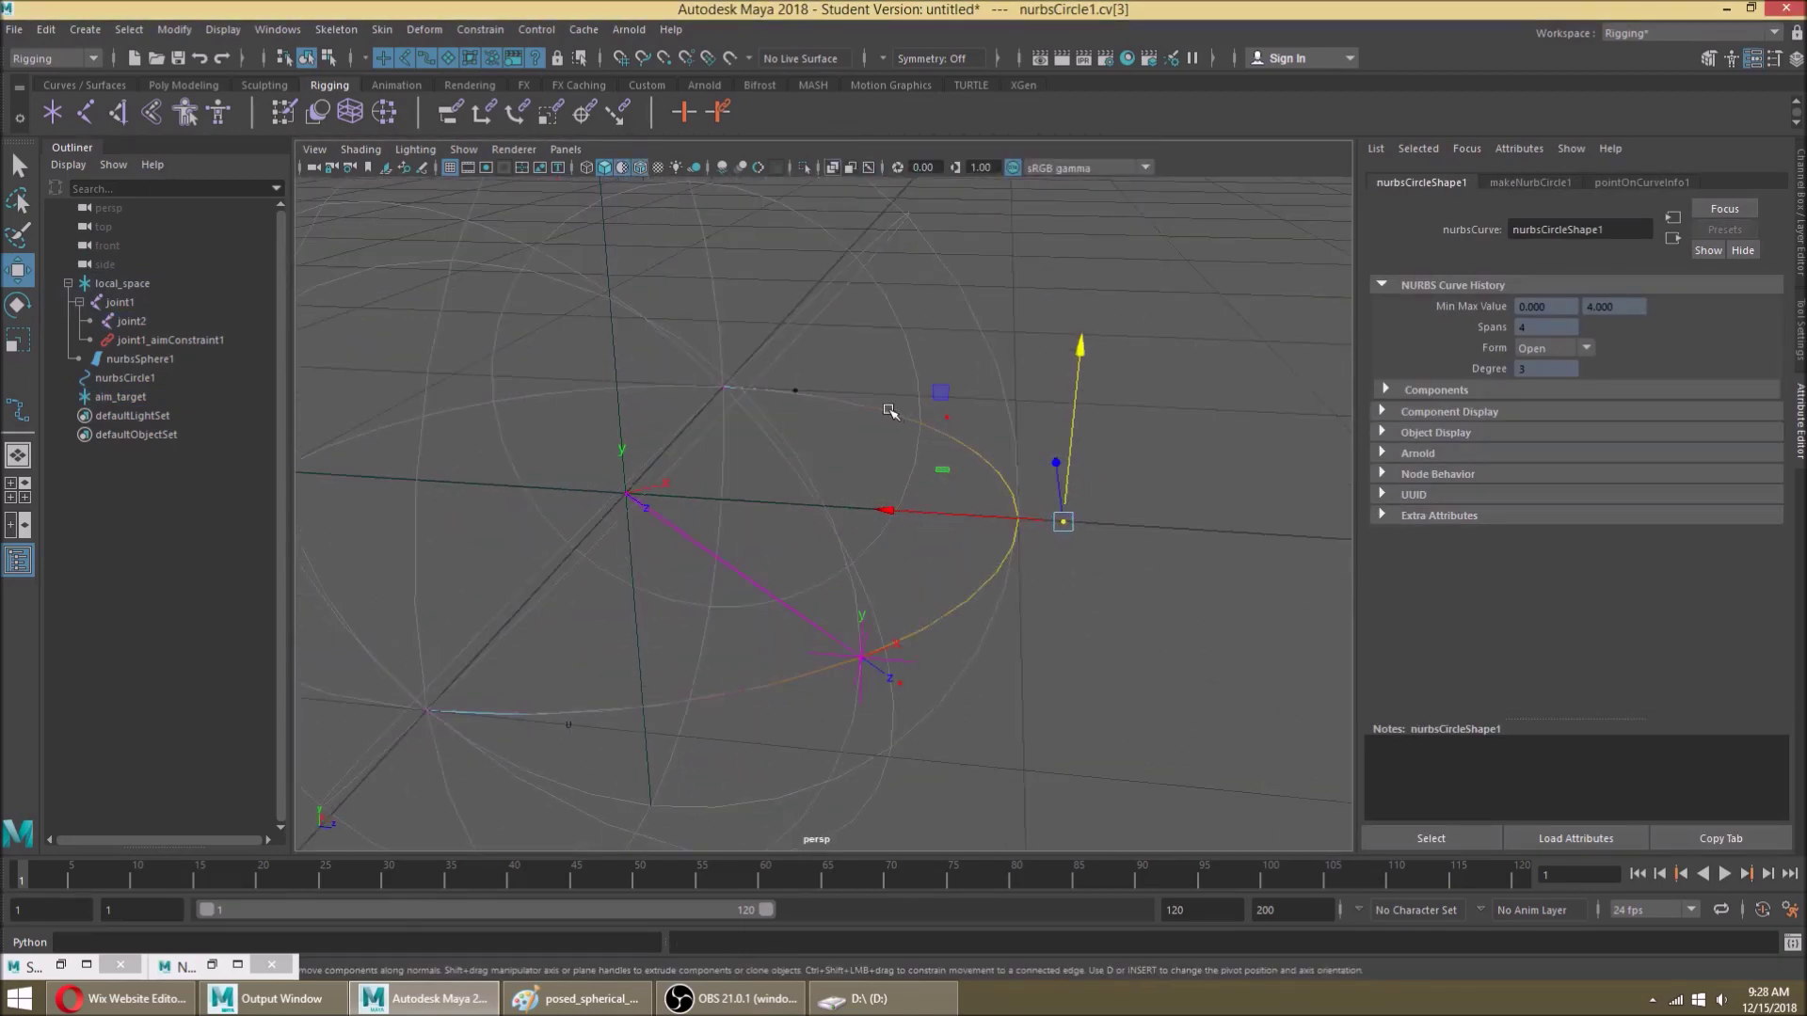
Step: Parent nurbsCircle1 under the local_space locator
left_click(139, 365)
left_click(149, 377)
middle_click_drag(150, 363, 155, 279)
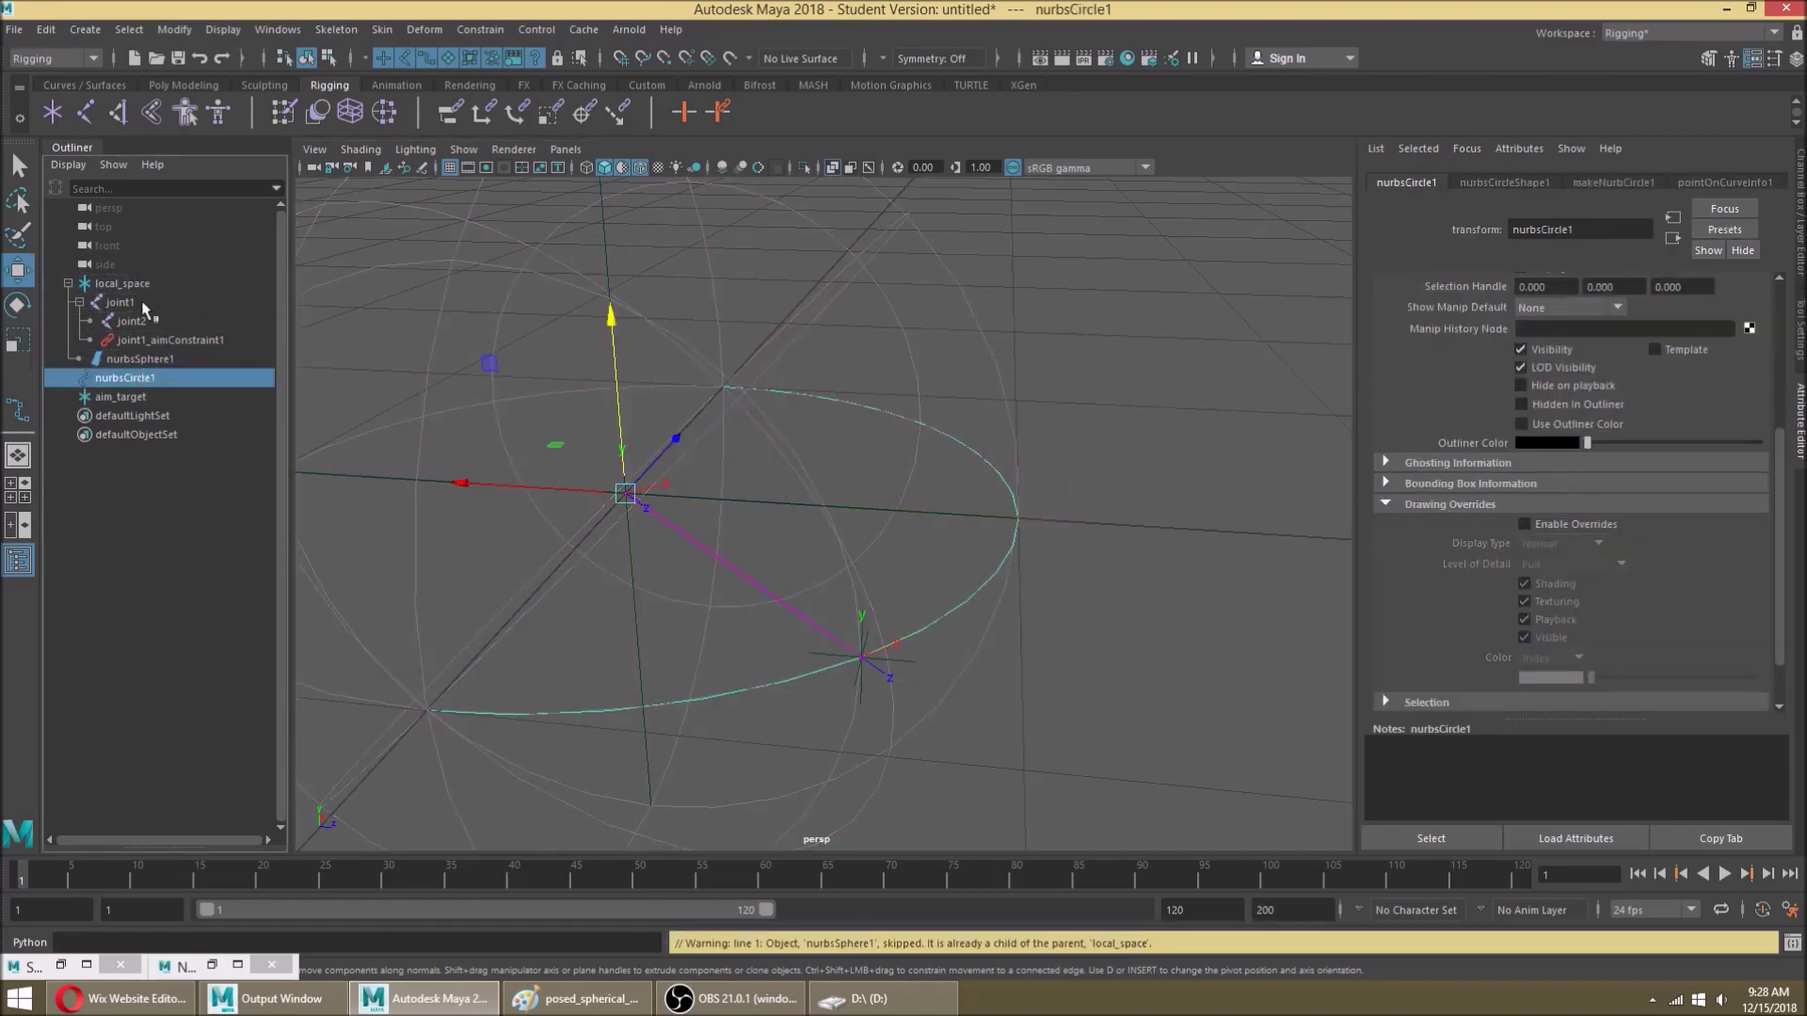
middle_click_drag(145, 354, 149, 283)
Step: Move the local_space locator with its children away from the grid origin
left_click(150, 284)
scroll(405, 510, "up", 3)
scroll(501, 502, "down", 3)
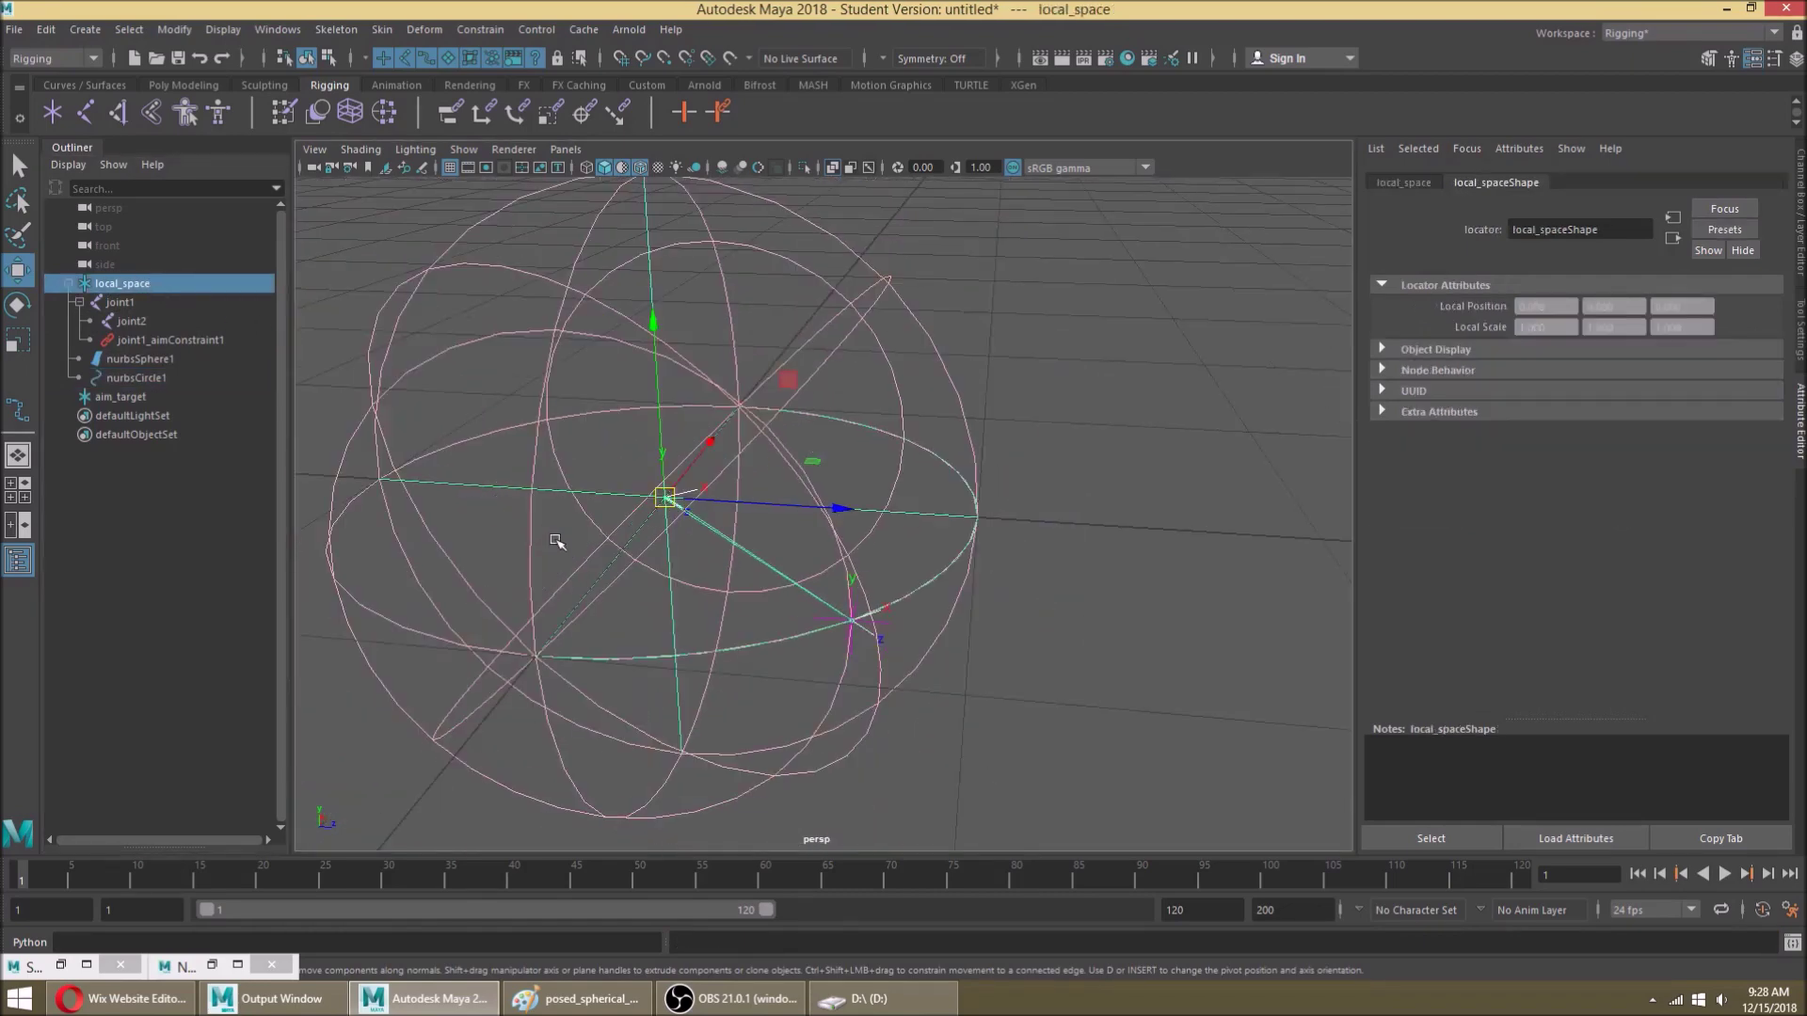
scroll(620, 553, "down", 3)
scroll(706, 387, "down", 3)
left_click_drag(695, 310, 524, 355, "alt")
scroll(1259, 280, "down", 2)
left_click_drag(1137, 376, 1061, 350, "alt")
left_click_drag(804, 316, 525, 397, "alt")
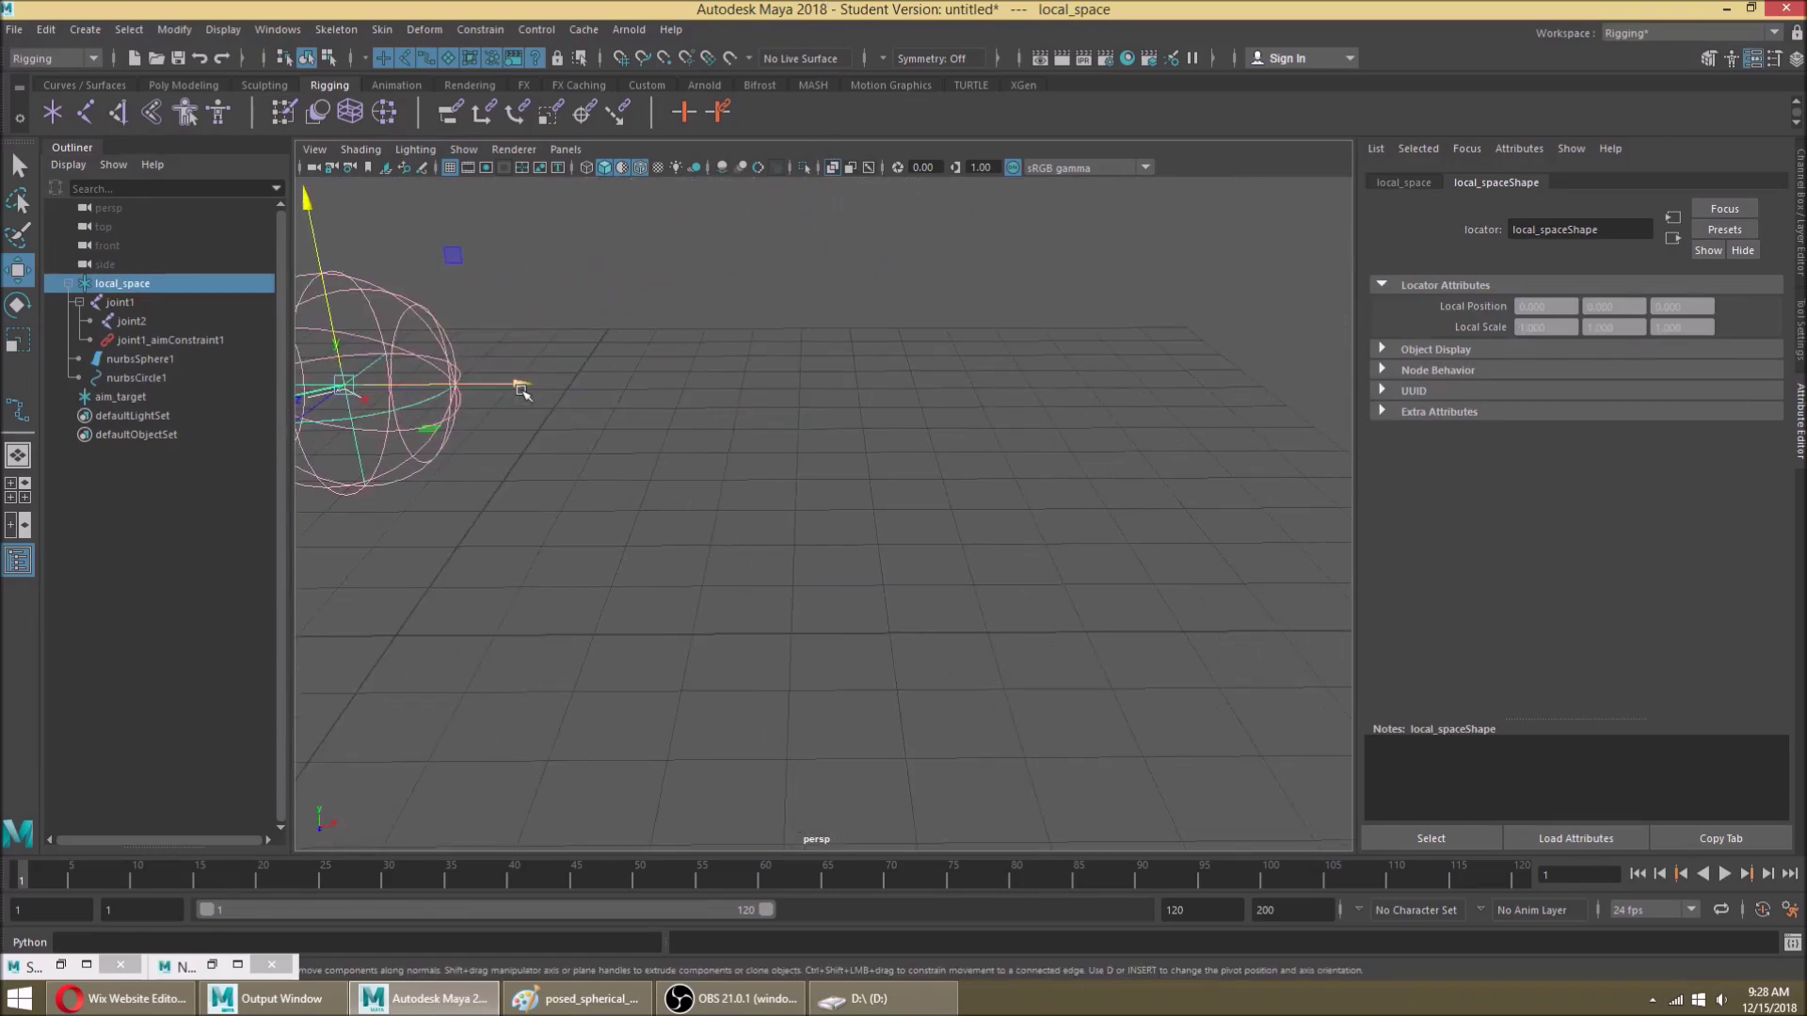
Step: Frame local_space and rotate it freely so the whole sphere setup is tilted
key("f")
key("e")
left_click_drag(811, 465, 640, 247)
key("w")
Step: Deselect local_space and display the control vertices of nurbsCircle1
left_click(916, 262)
left_click_drag(912, 274, 921, 370, "alt")
middle_click_drag(922, 370, 890, 468, "alt")
scroll(582, 748, "up", 4)
left_click_drag(737, 636, 850, 616, "alt")
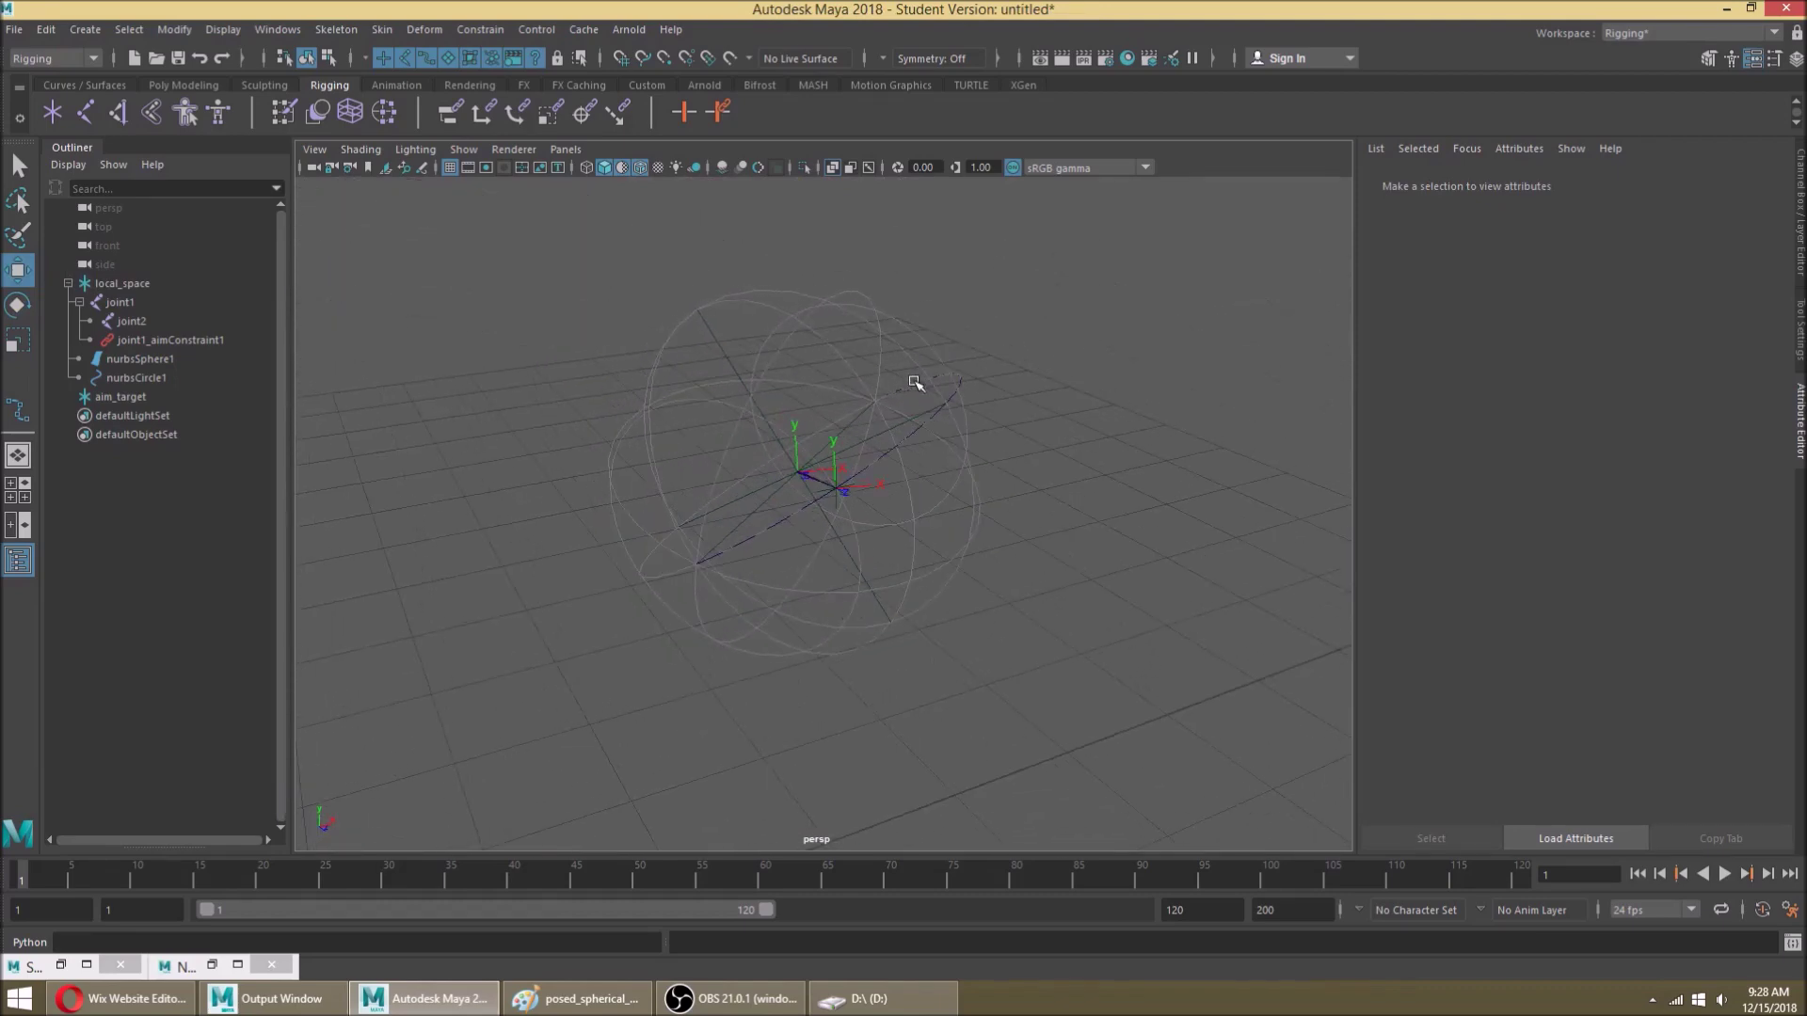
left_click(956, 391)
right_click_drag(960, 395, 936, 396)
Step: Move the curve's middle CV upward so the curve extends beyond the sphere, and return to object selection
left_click_drag(975, 361, 1009, 440, "alt")
left_click_drag(985, 616, 1024, 648)
left_click_drag(1024, 649, 984, 452, "alt")
left_click_drag(942, 243, 922, 428, "alt")
right_click_drag(935, 266, 990, 247)
left_click(989, 271)
left_click_drag(949, 309, 927, 321, "alt")
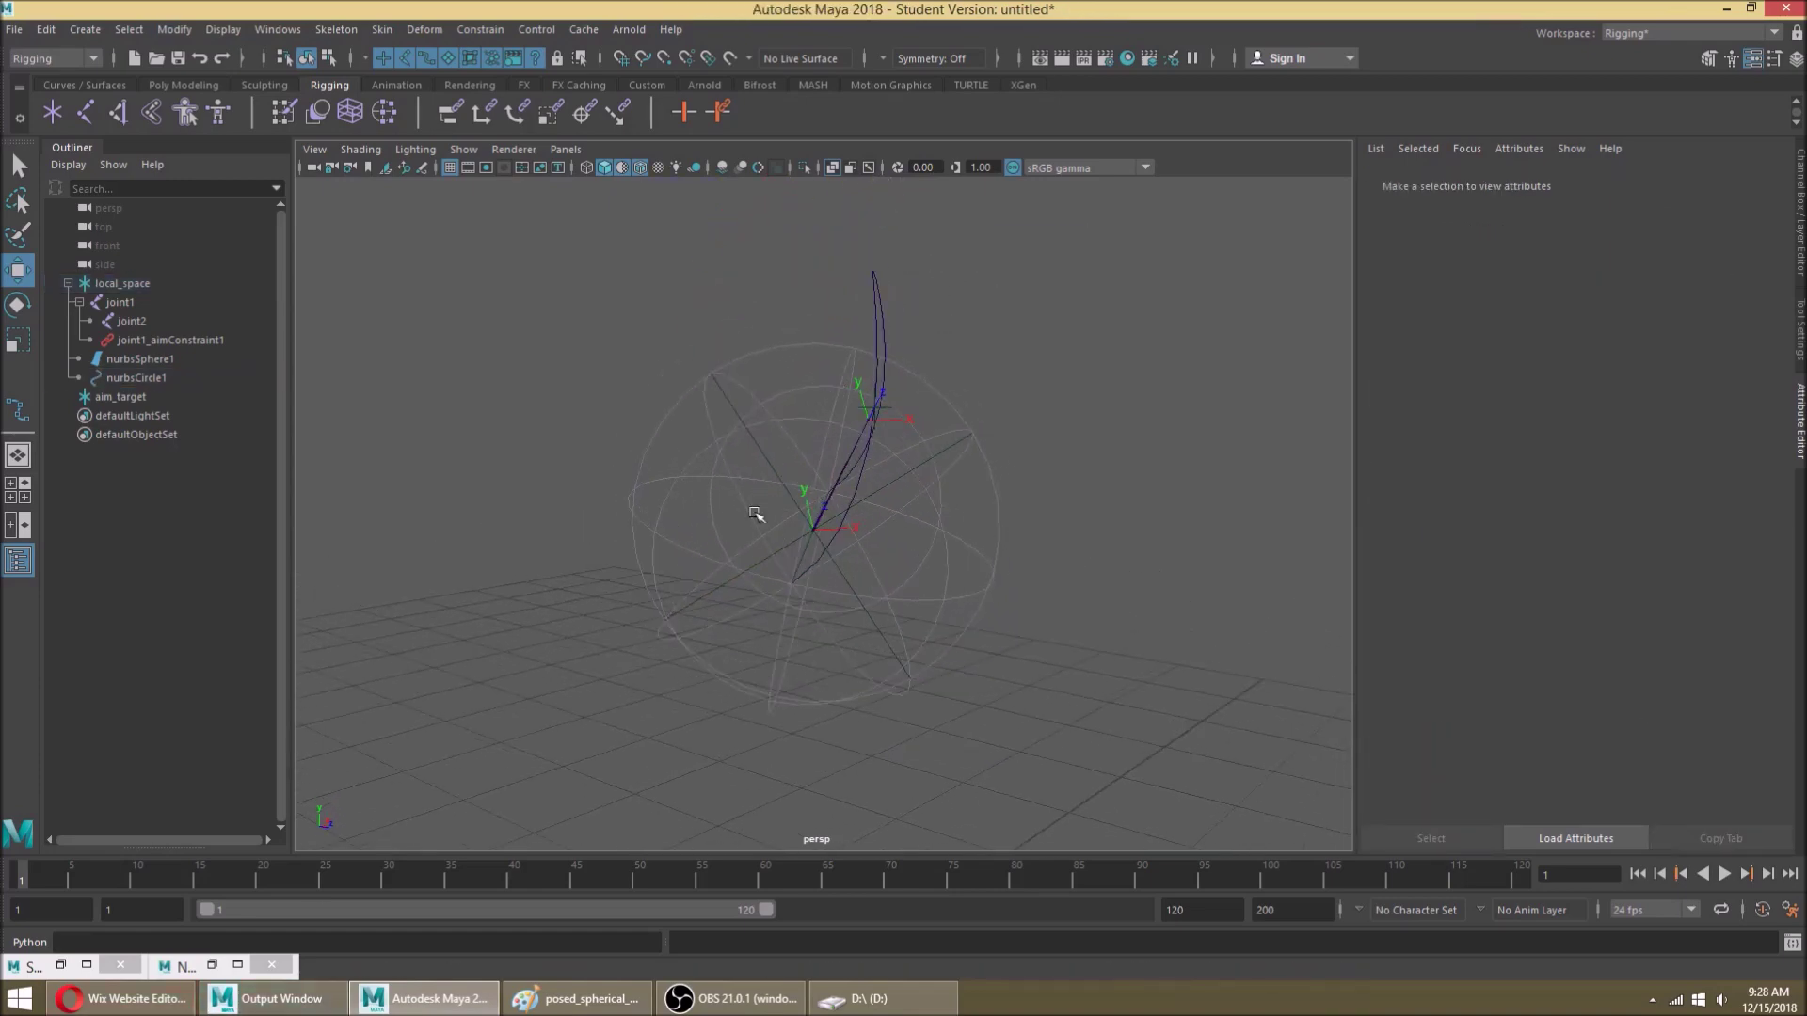
Step: Select and frame the aim_target locator to examine how it and the joint follow the reshaped curve
left_click_drag(870, 309, 636, 553, "alt")
left_click(806, 360)
left_click(605, 528)
key("f")
left_click_drag(756, 455, 927, 566, "alt")
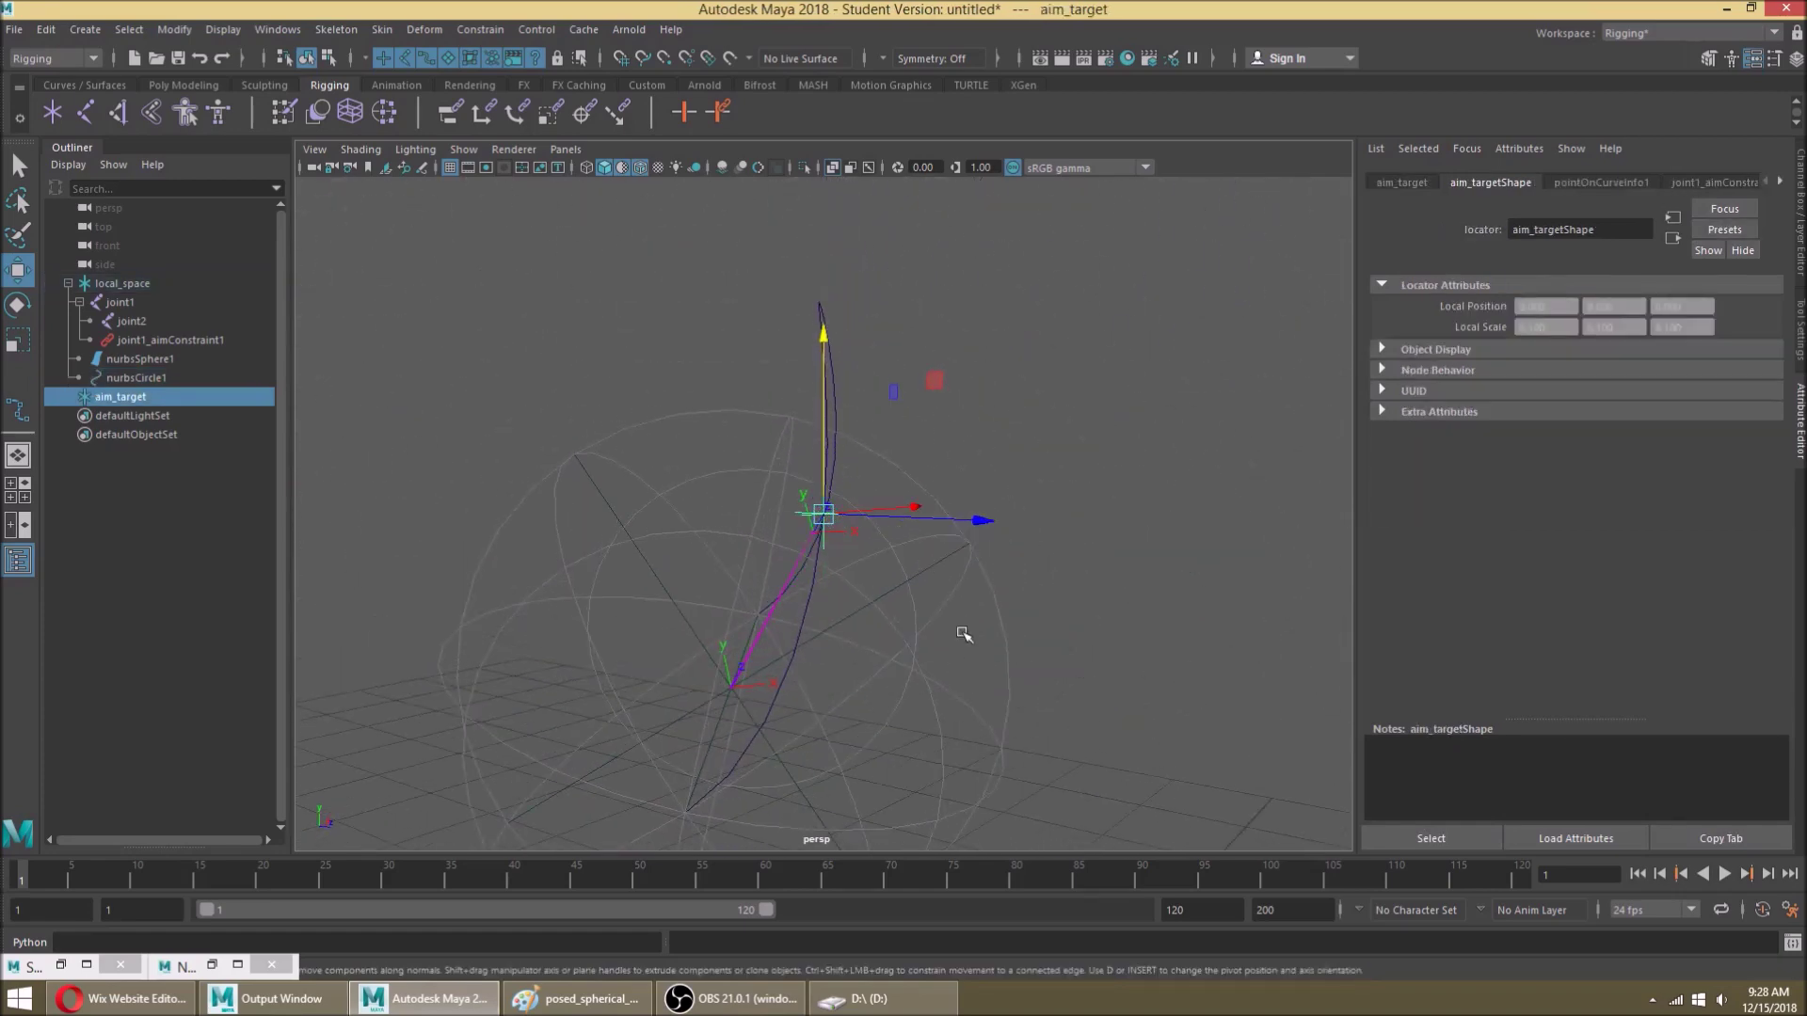
Step: Select local_space, open the Node Editor beside the viewport, and replace its graph with the local_space nodes
left_click_drag(618, 475, 573, 470)
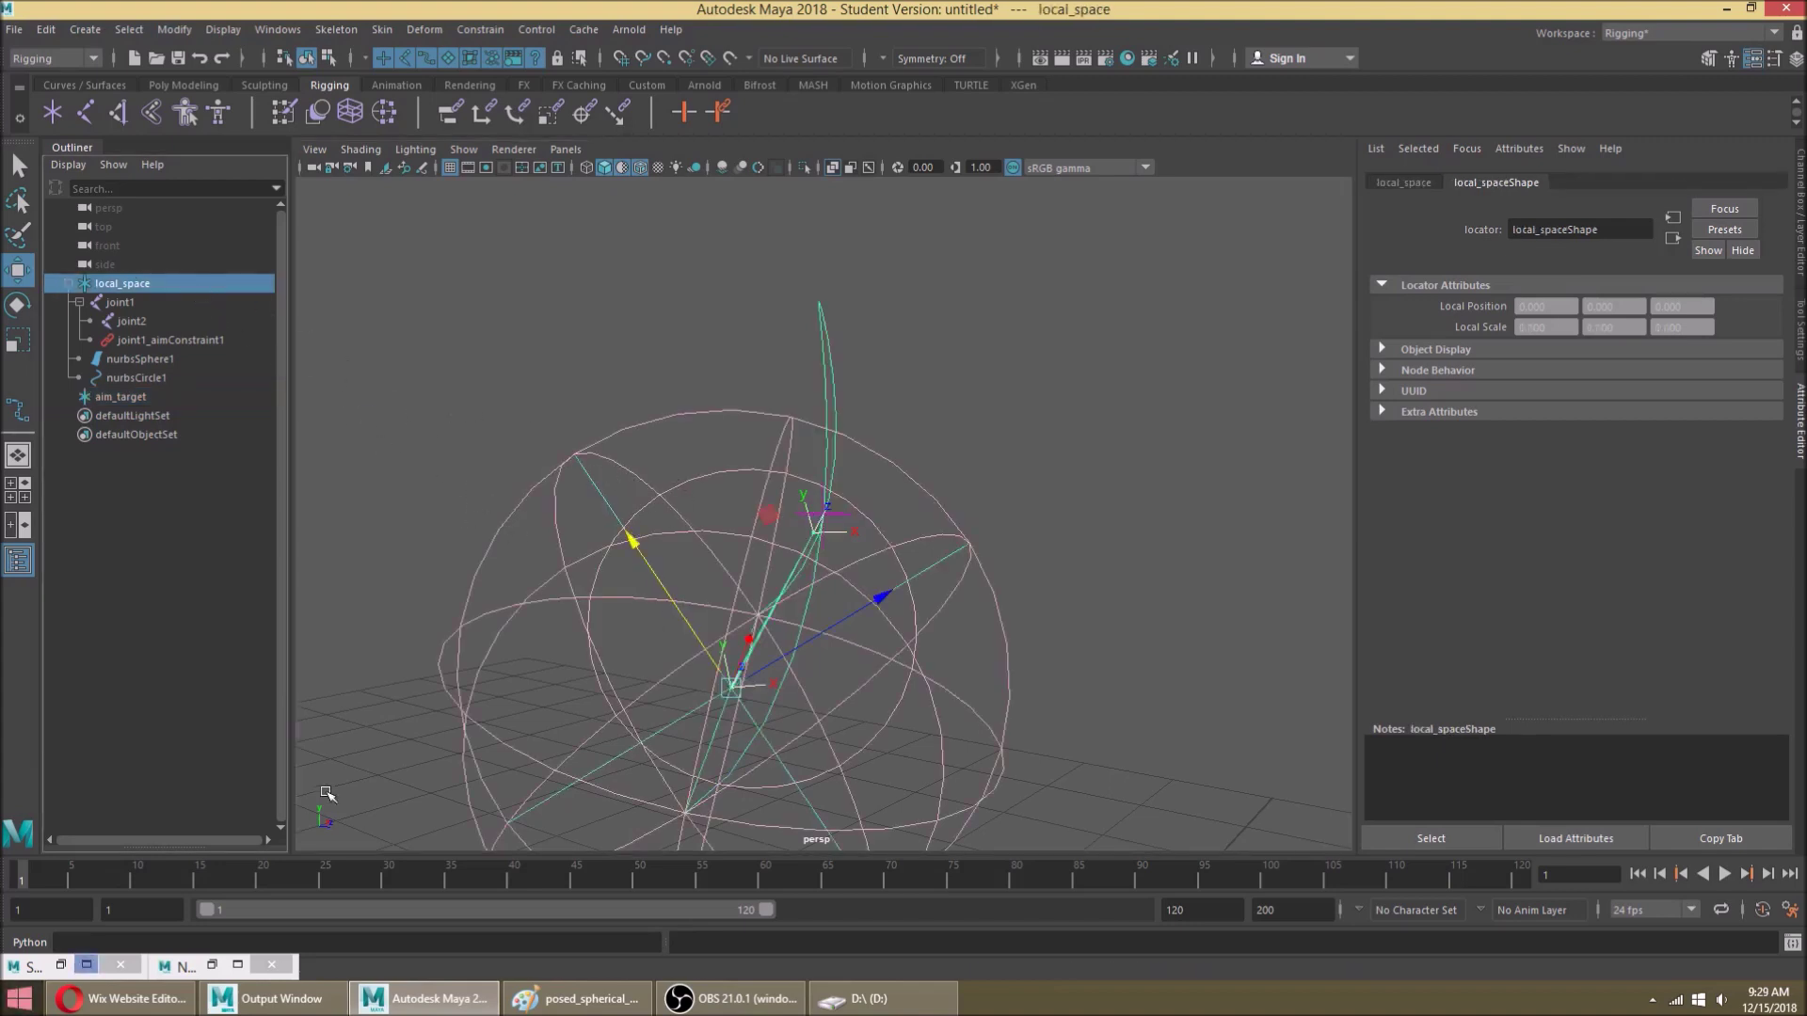
left_click(237, 965)
left_click_drag(830, 5, 0, 194)
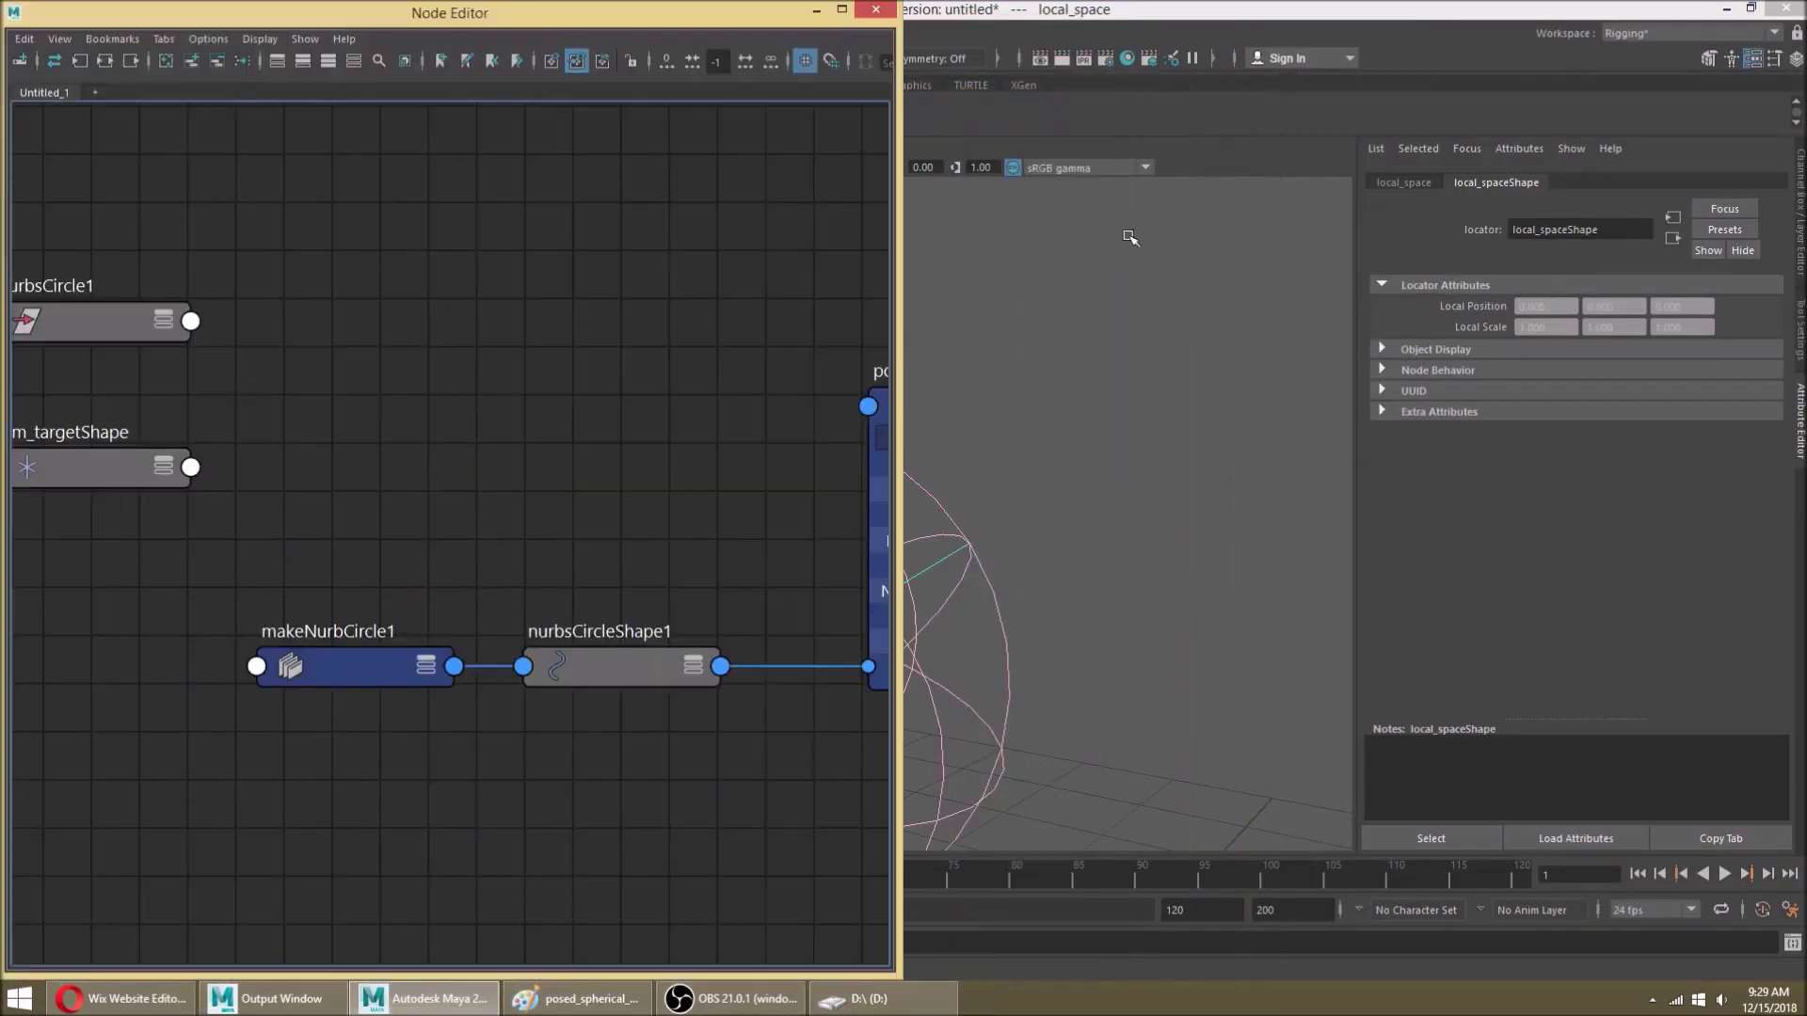
left_click_drag(899, 277, 504, 276)
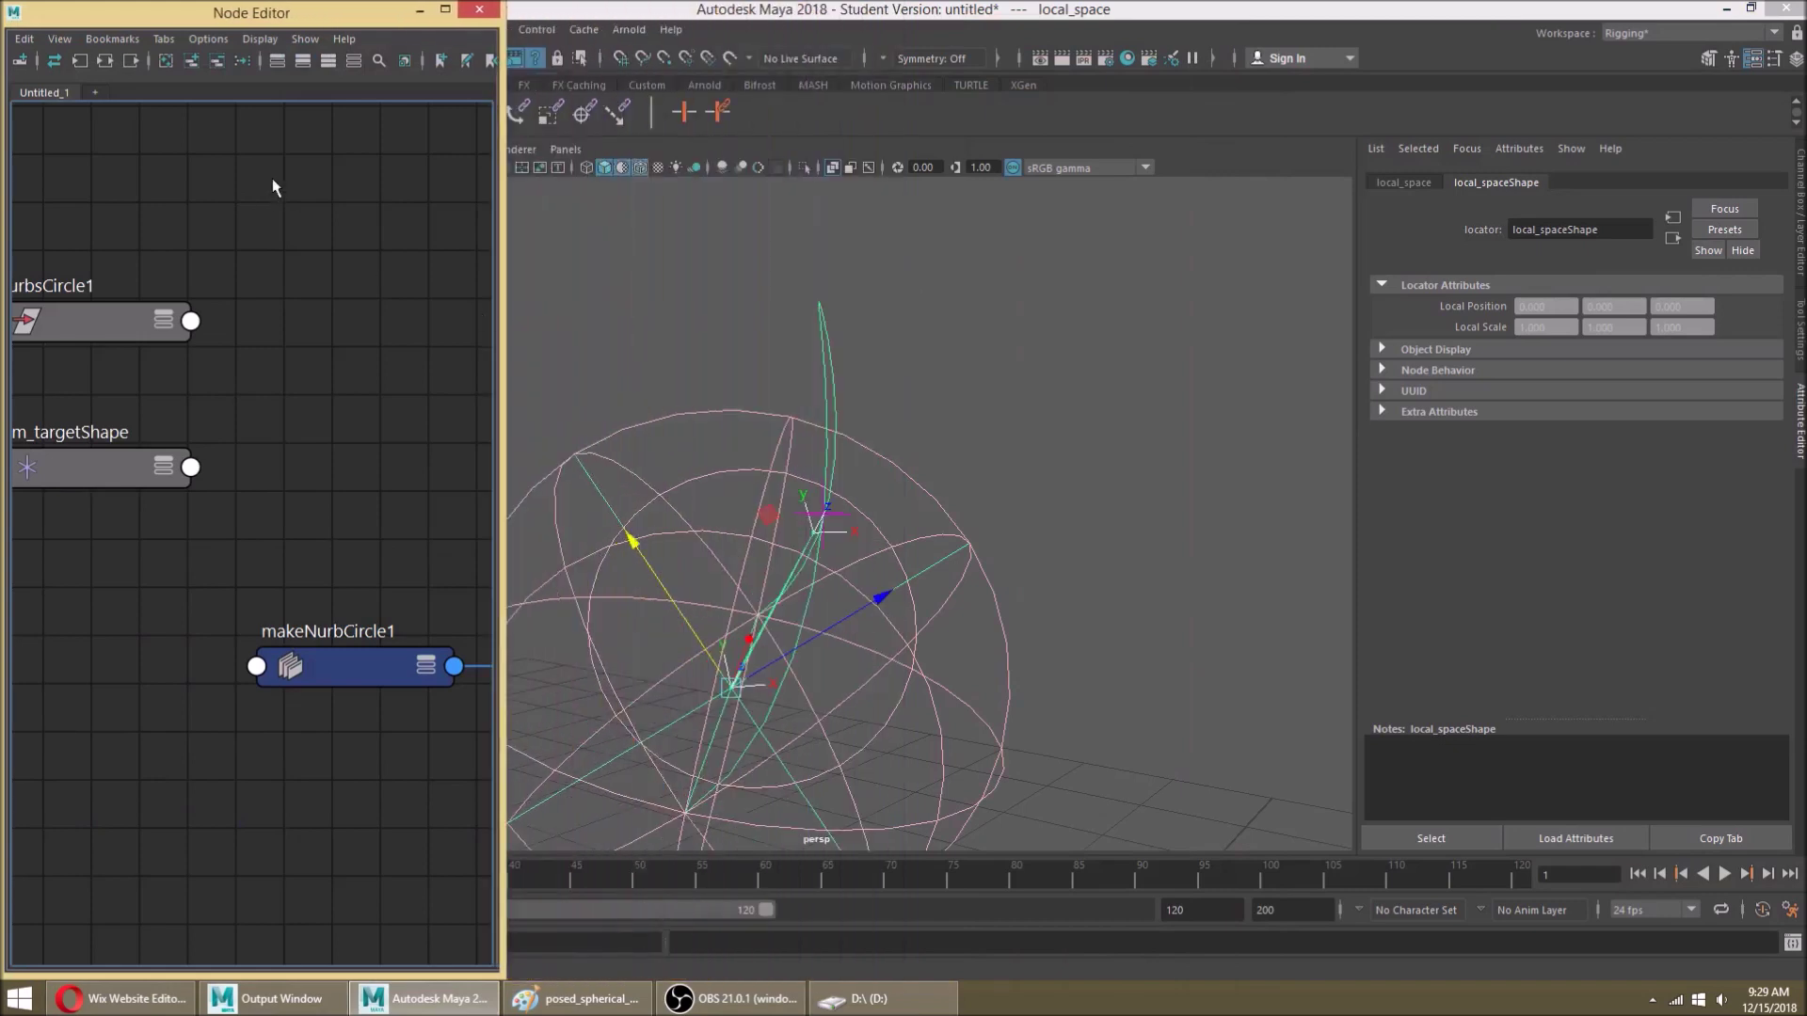
left_click(166, 60)
left_click(192, 60)
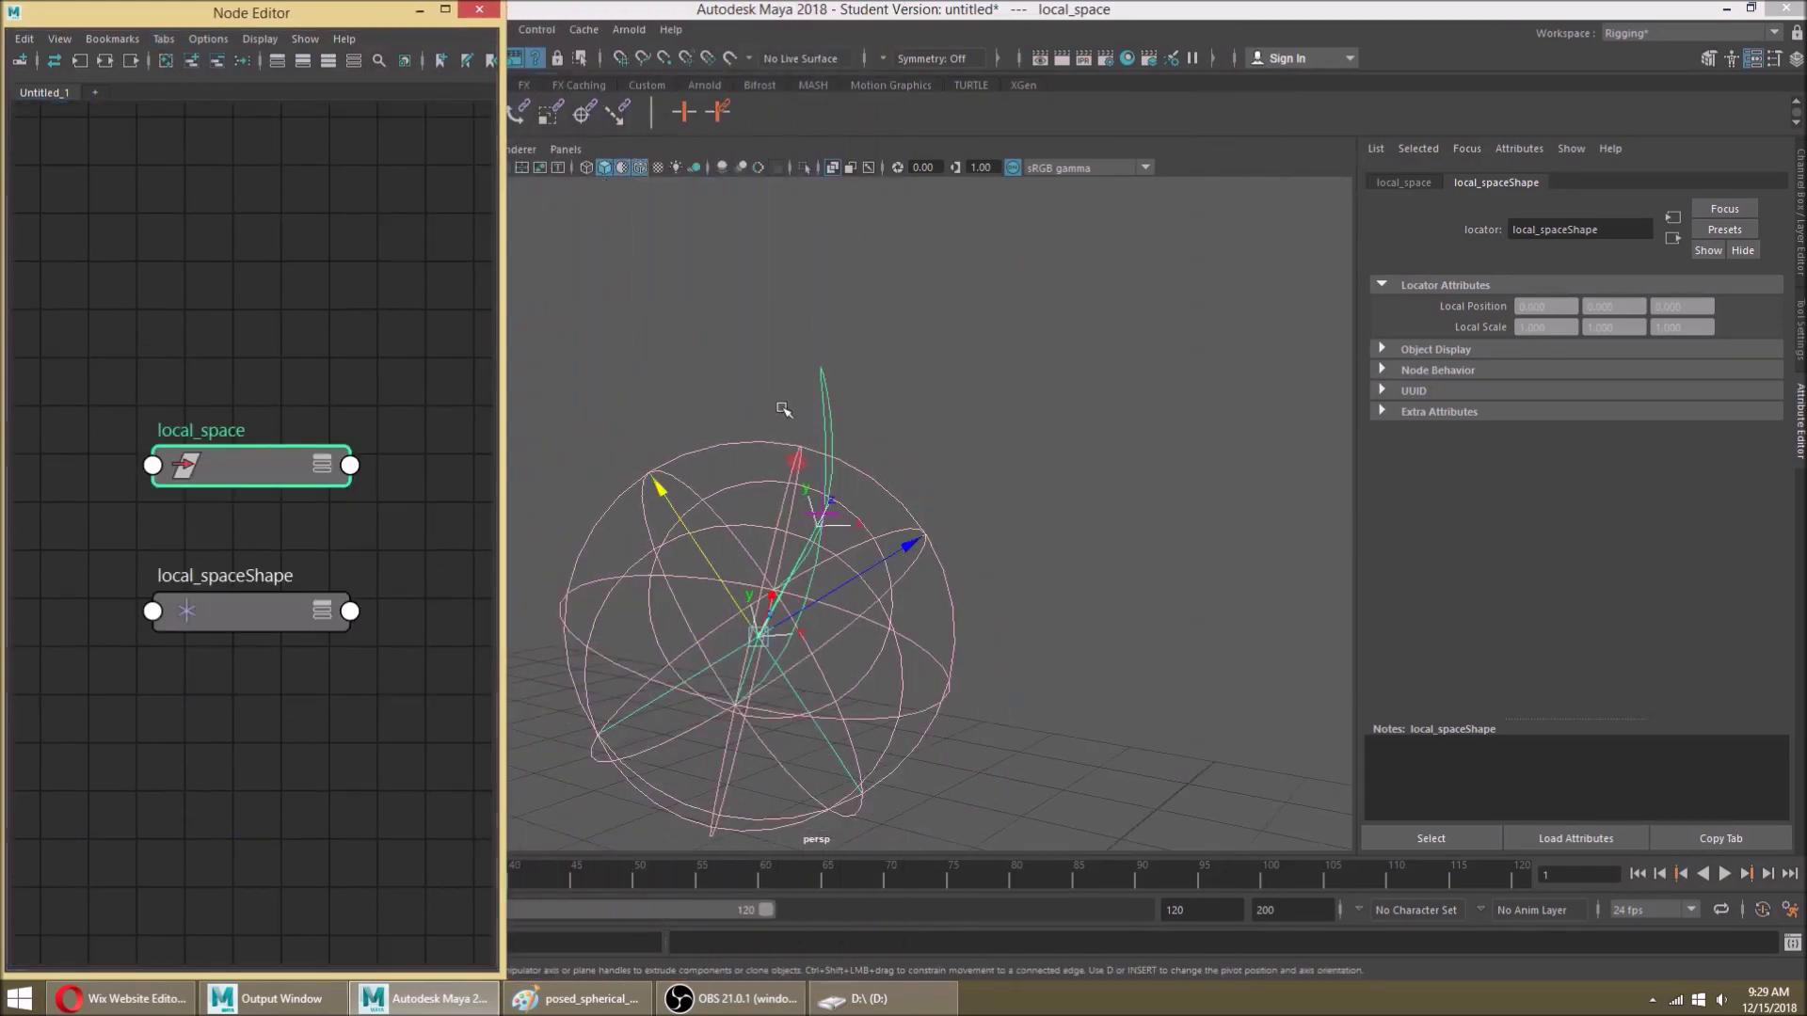
Step: Graph the input and output connections of nurbsCircle1 and local_space in a maximized Node Editor
middle_click_drag(783, 411, 1079, 295, "alt")
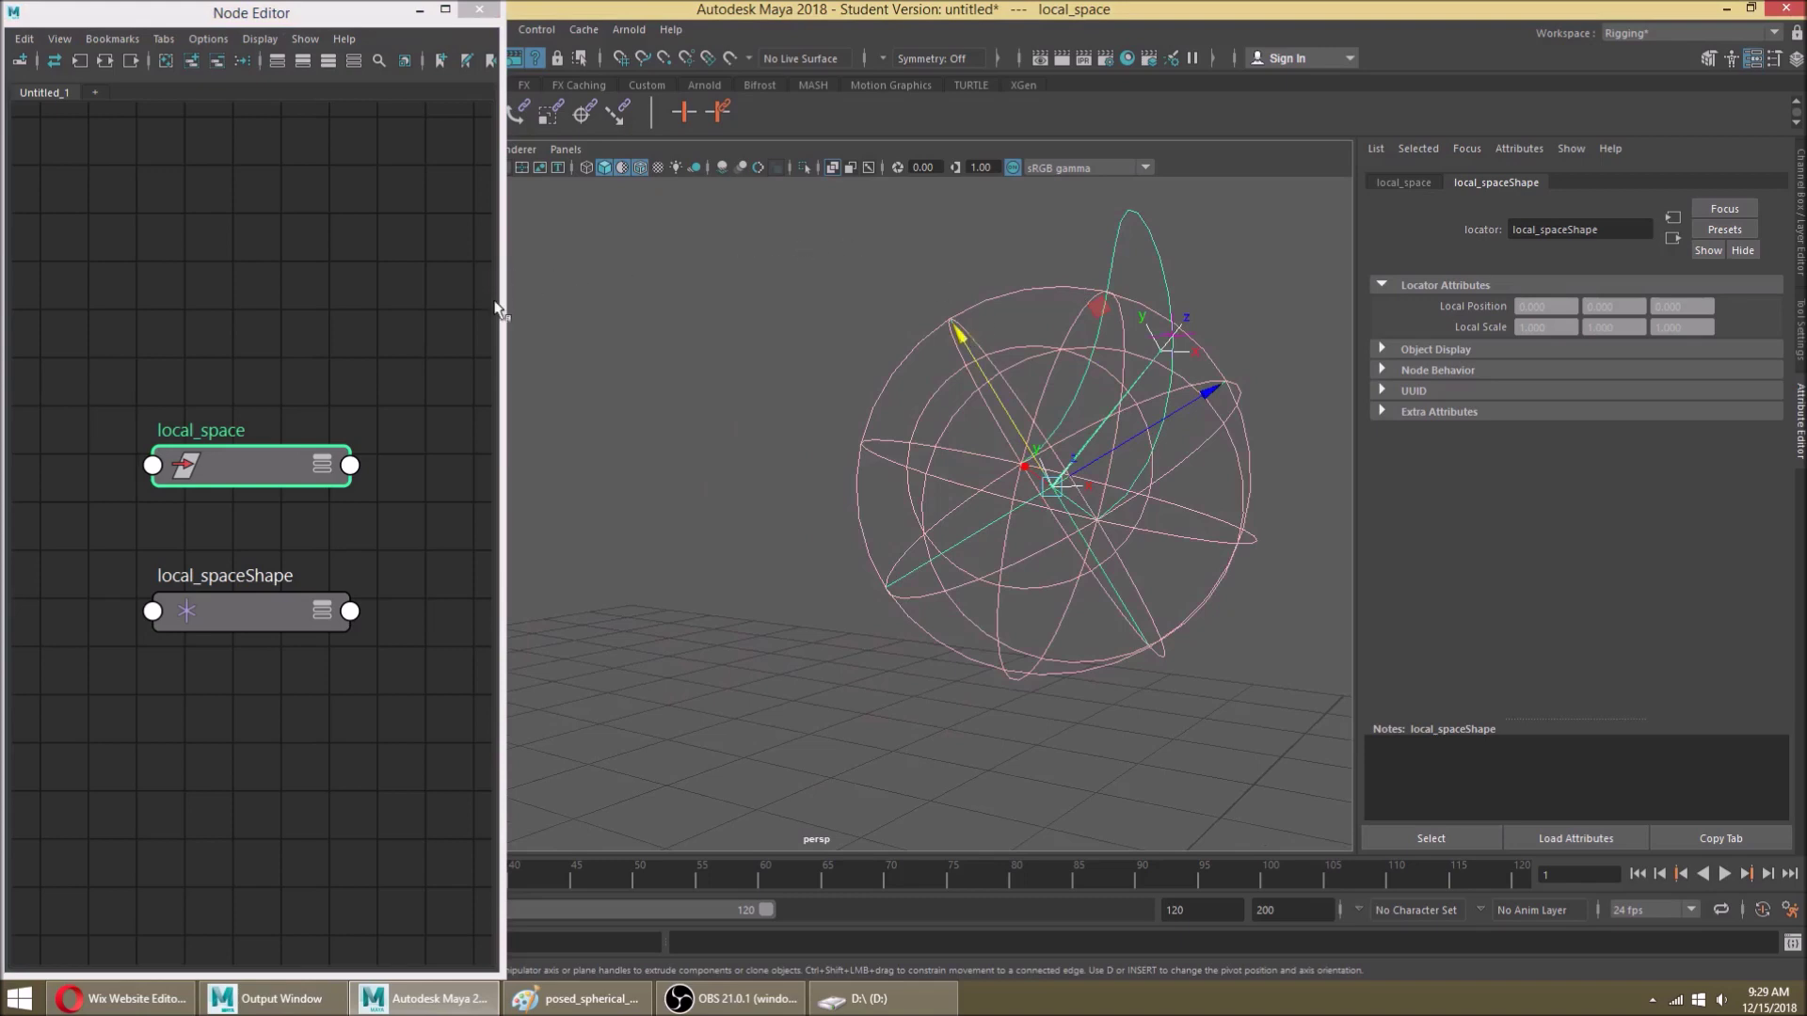
left_click_drag(502, 292, 669, 287)
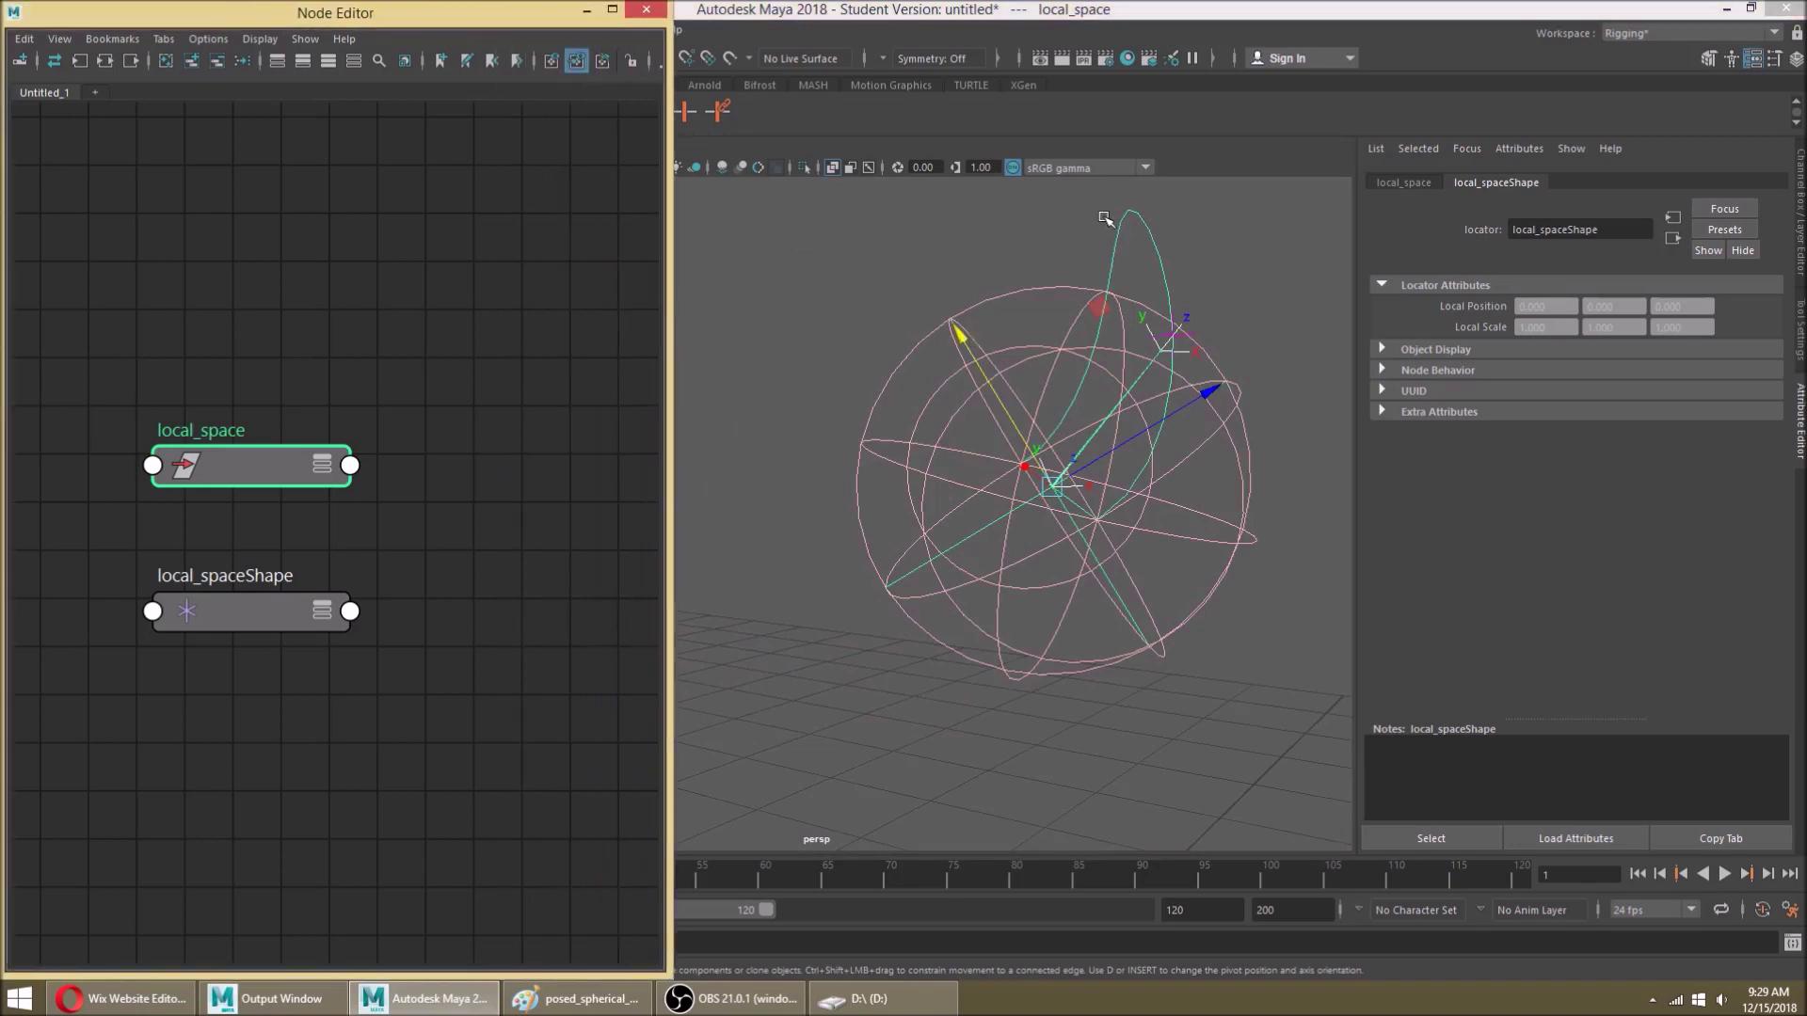
left_click(1135, 216)
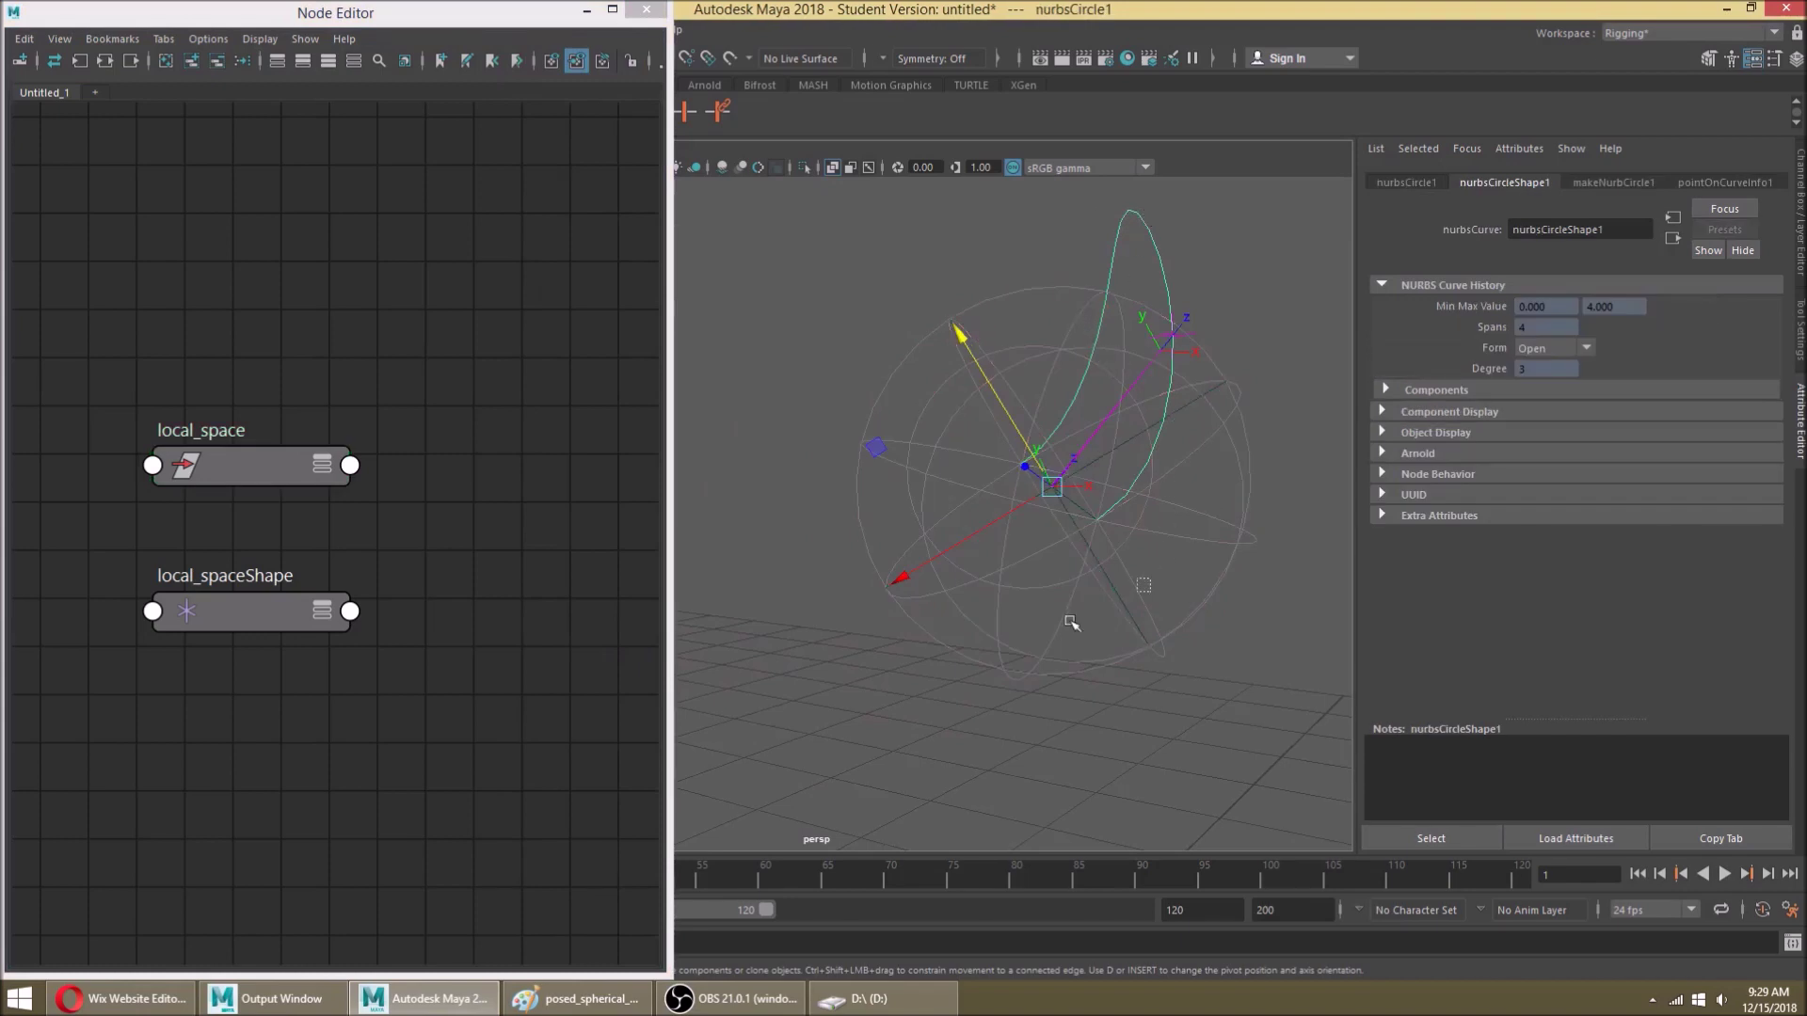
left_click(1129, 600)
left_click(105, 62)
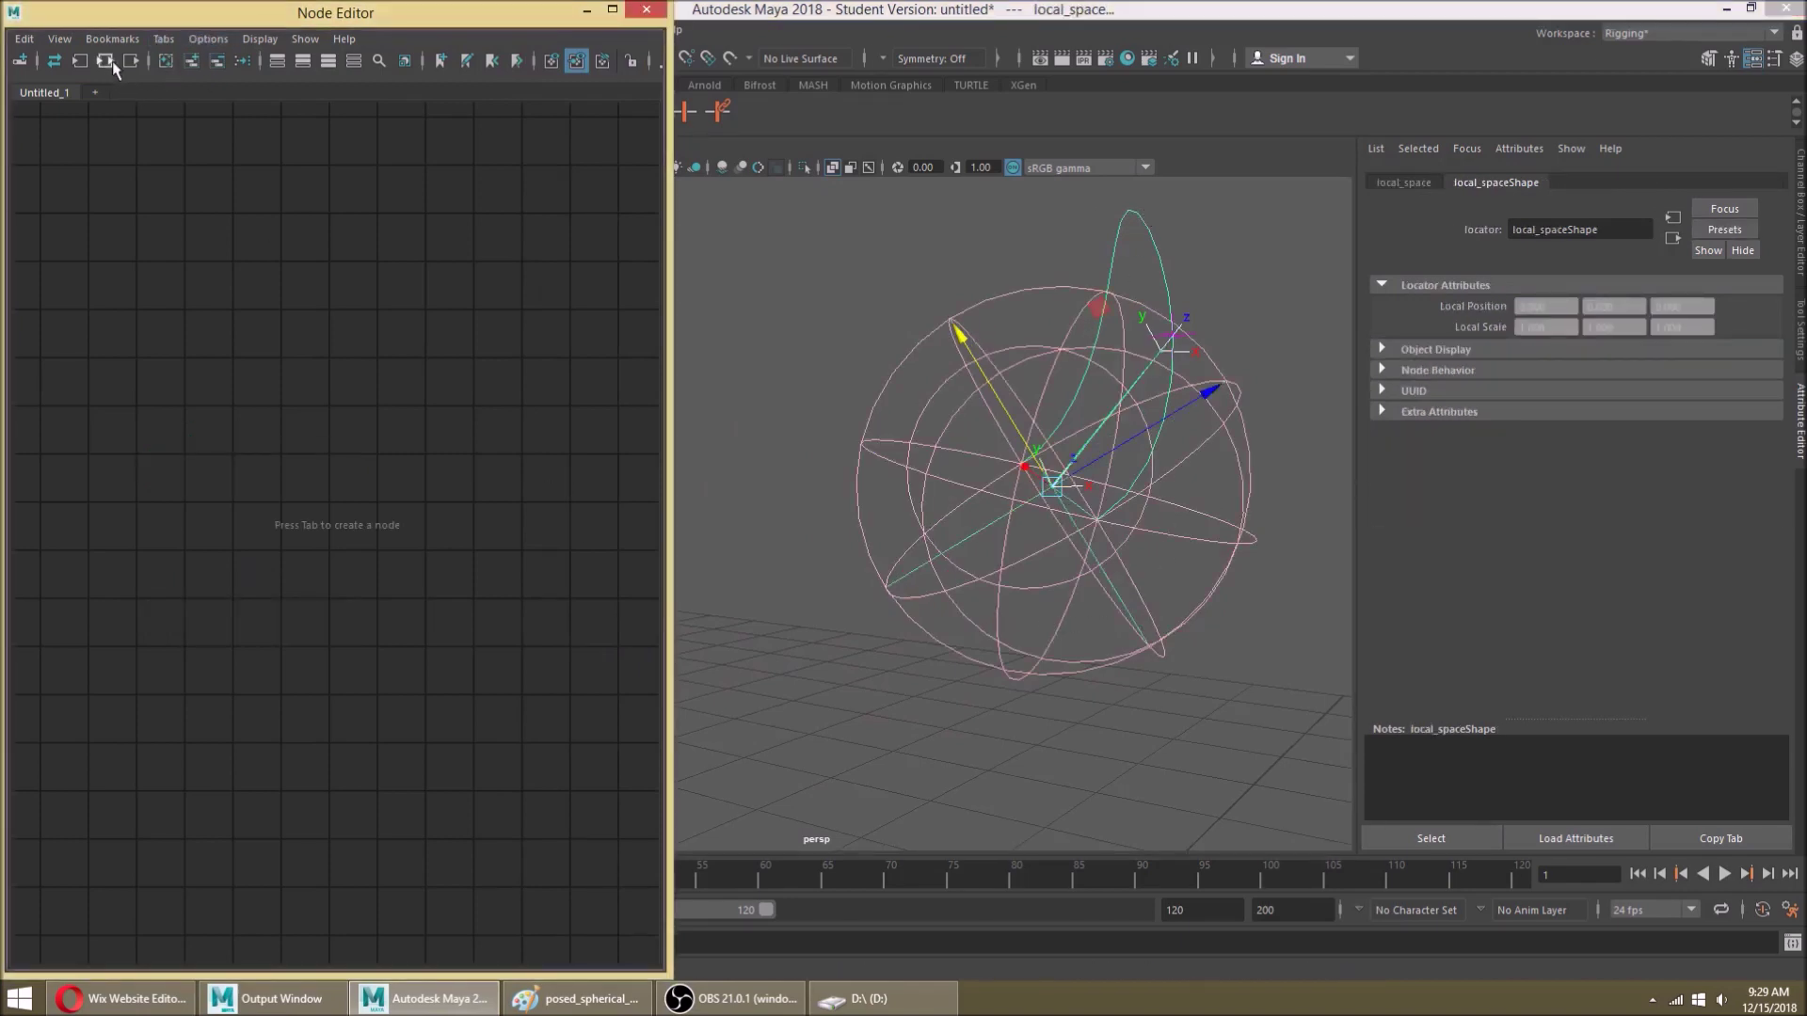
scroll(479, 577, "up", 2)
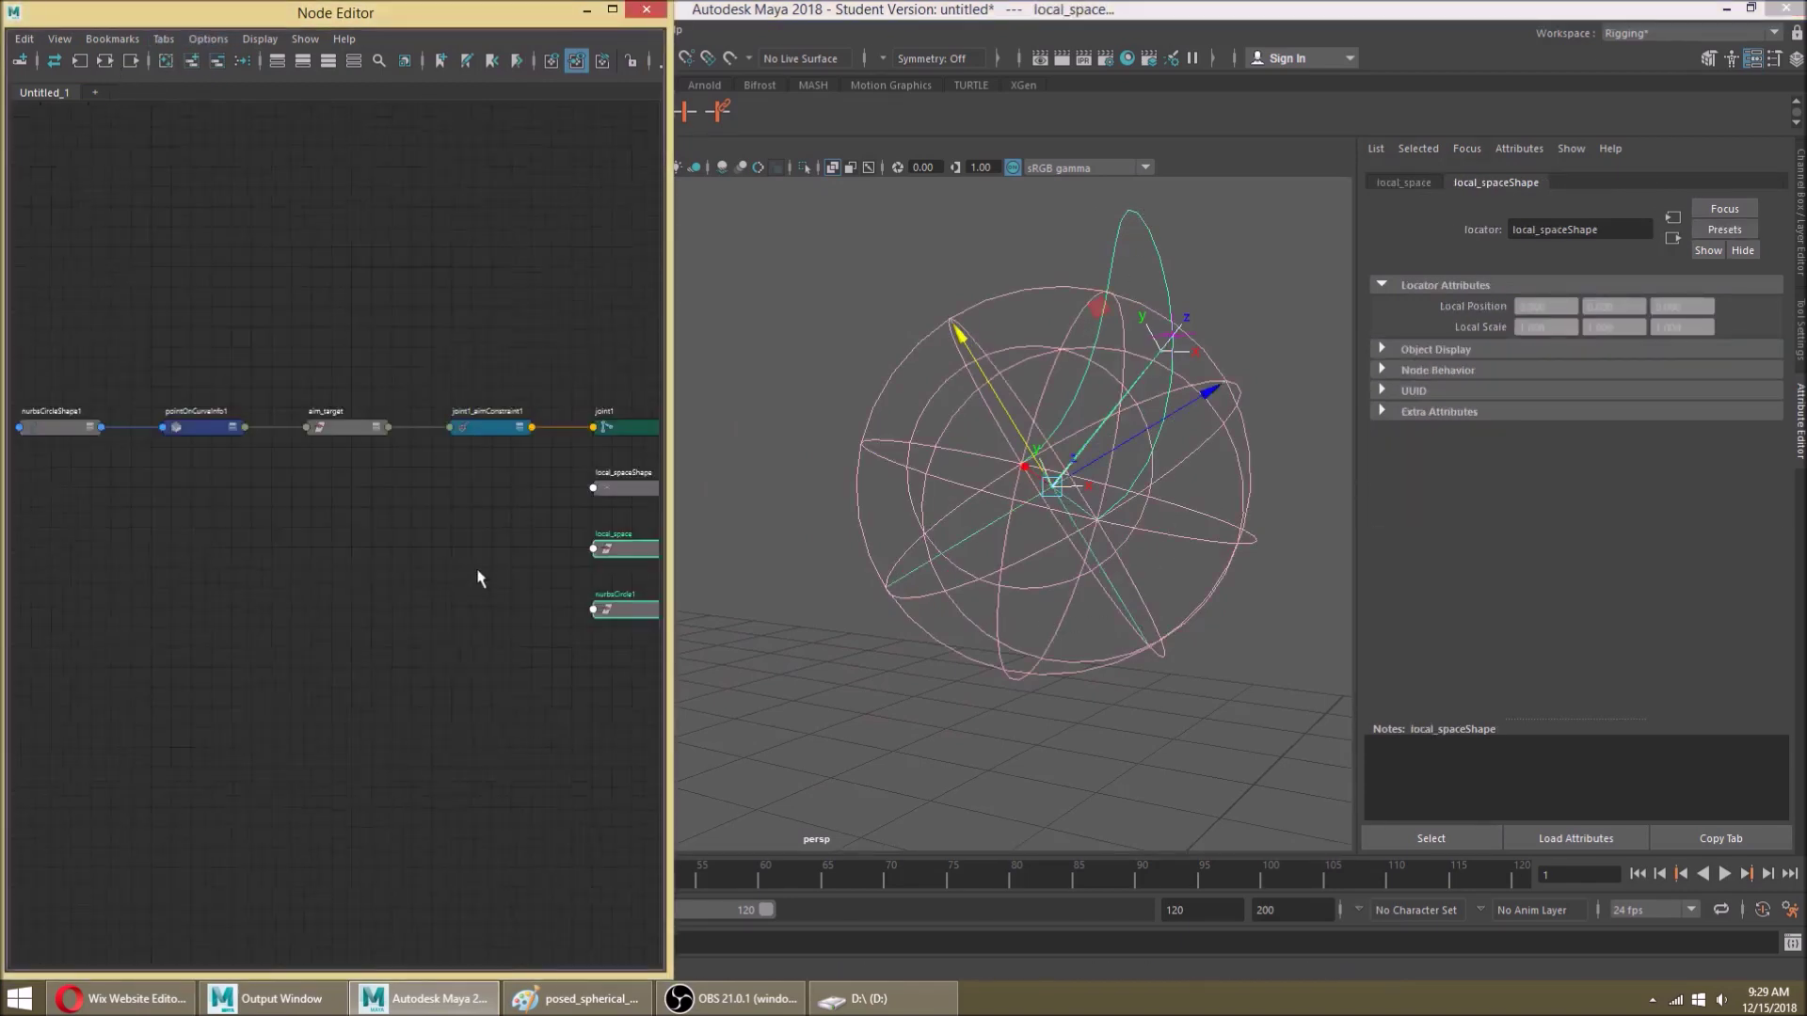
left_click(612, 9)
scroll(597, 438, "up", 4)
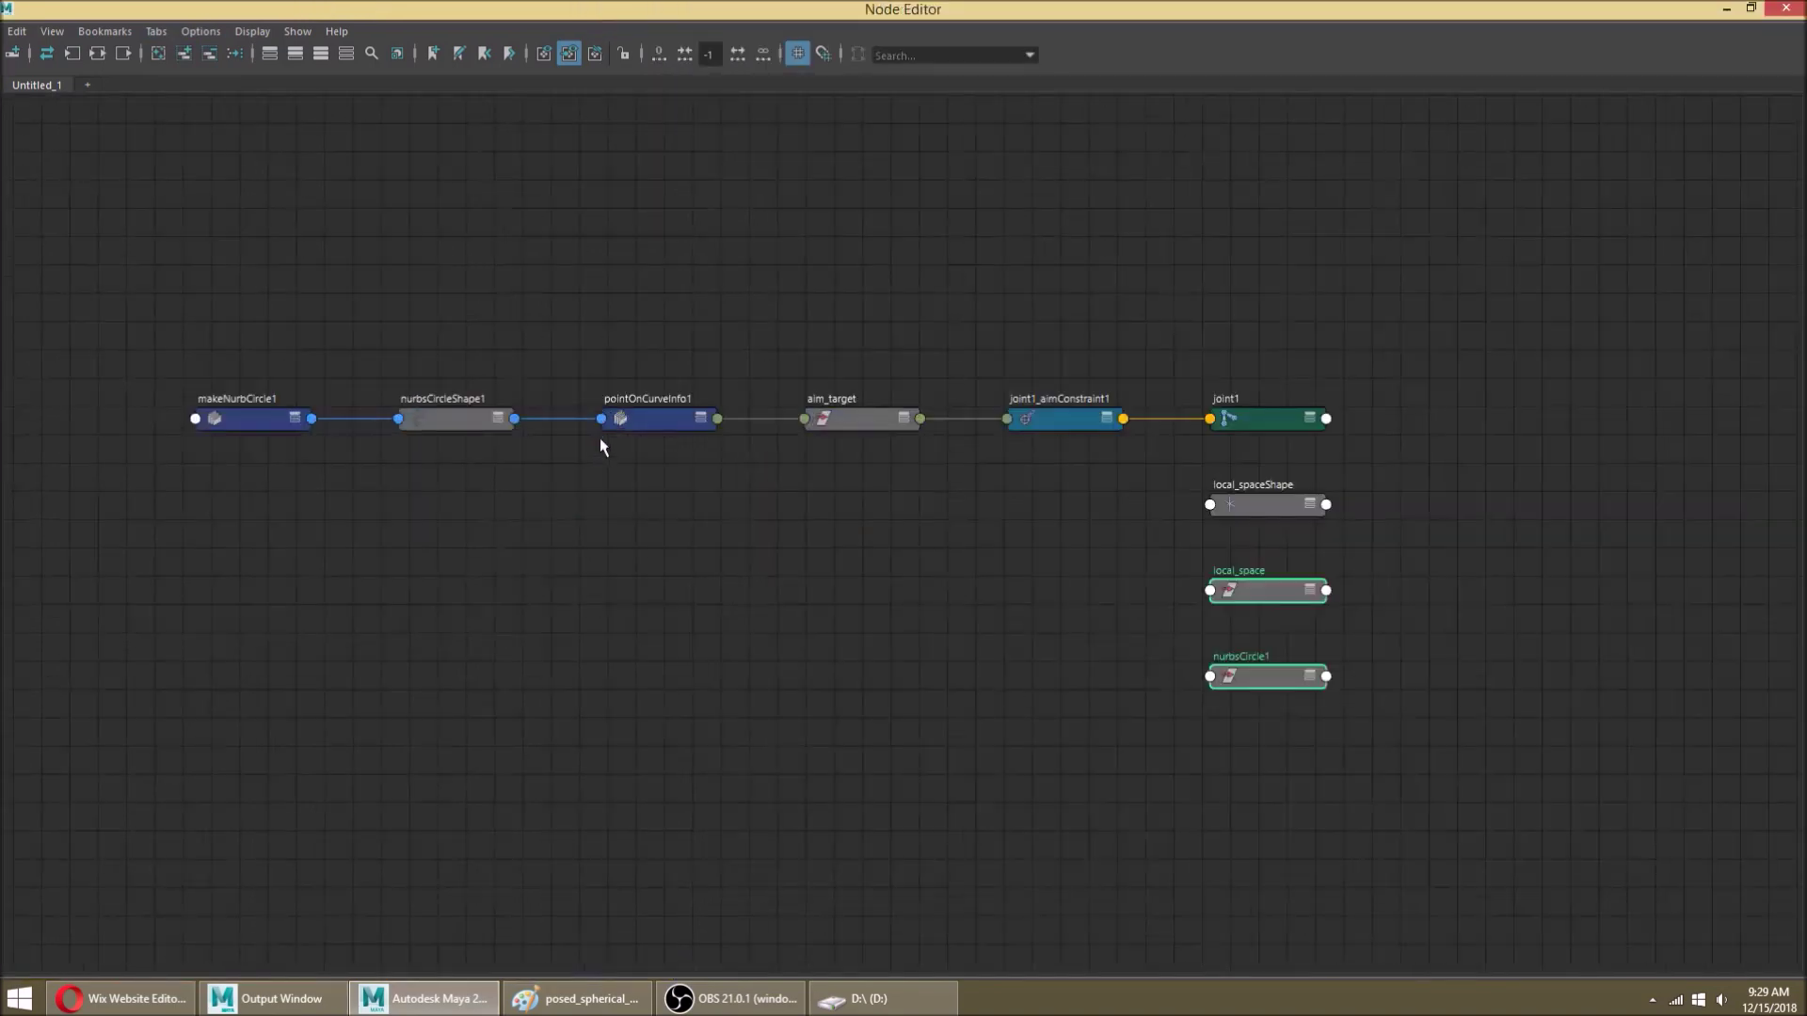
Step: Place the local_space node directly below the pointOnCurveInfo1 node
middle_click_drag(832, 483, 729, 566, "alt")
middle_click_drag(869, 680, 919, 653, "alt")
left_click(1063, 659)
left_click_drag(1404, 715, 535, 617)
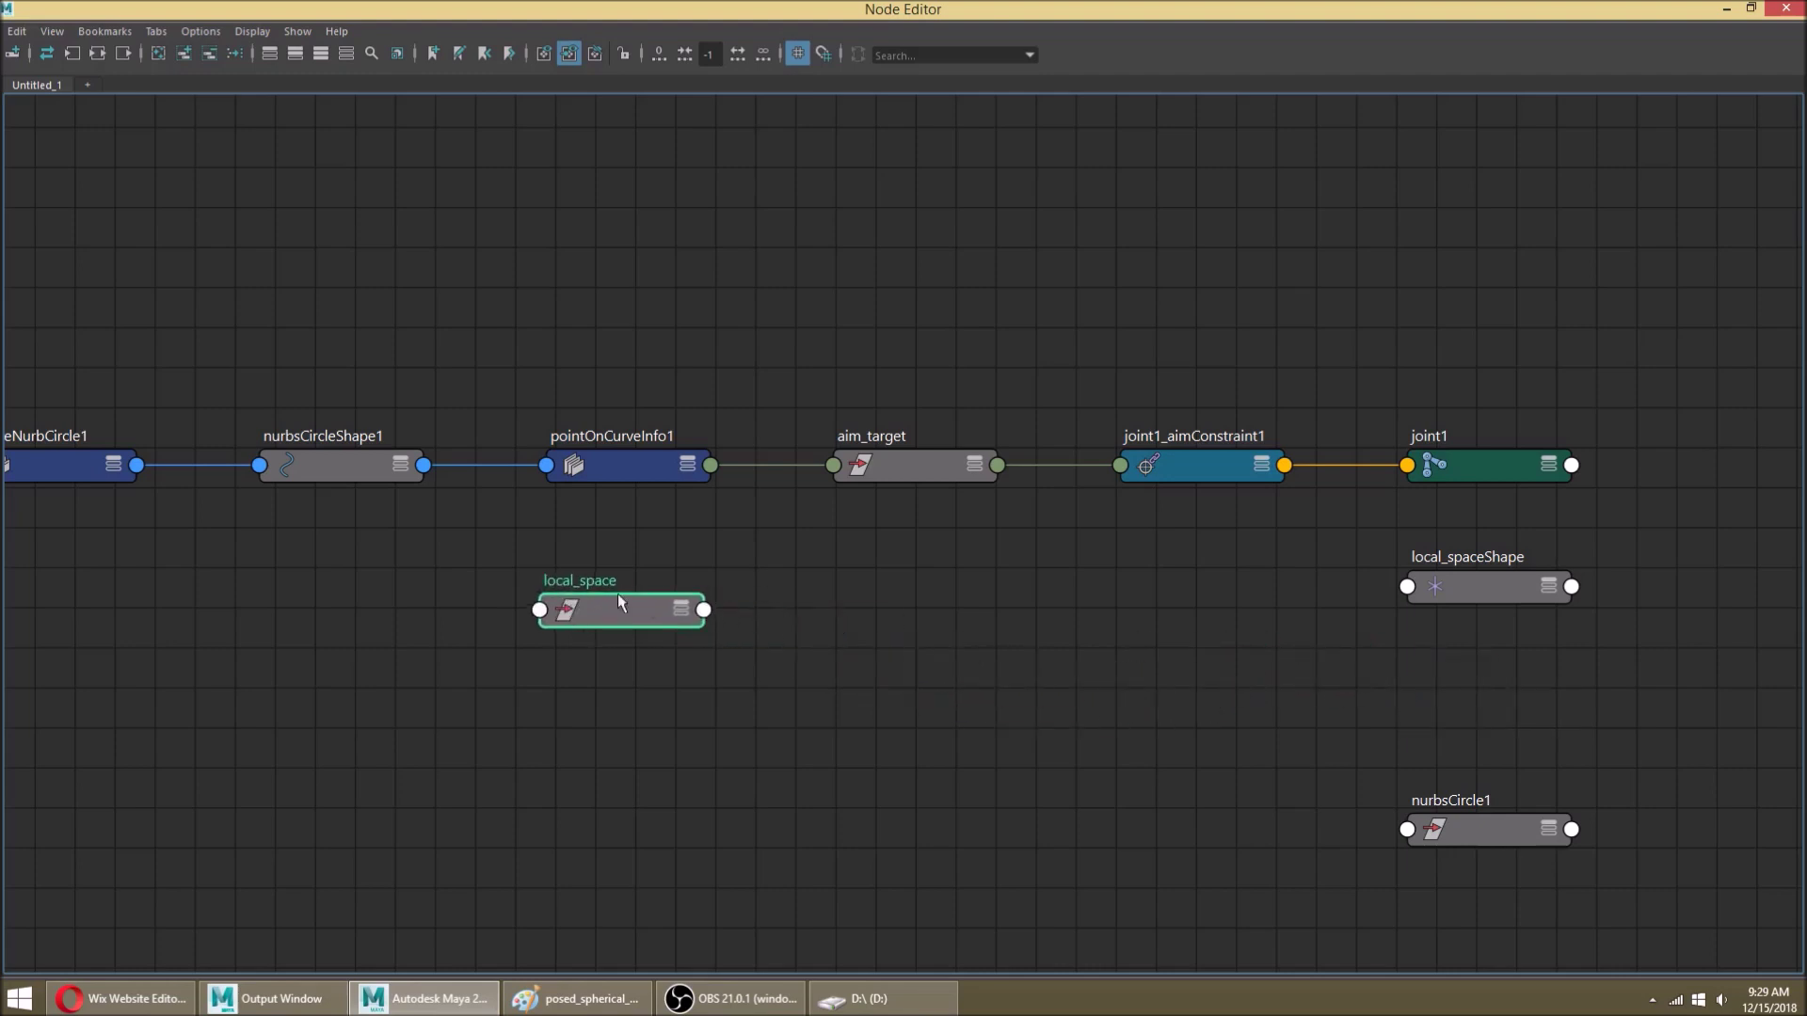
Step: Expand the local_space node's attributes and add an expanded vectorProduct node below joint1_aimConstraint1
left_click(681, 610)
left_click_drag(683, 612, 432, 574)
key("Tab")
type("vector")
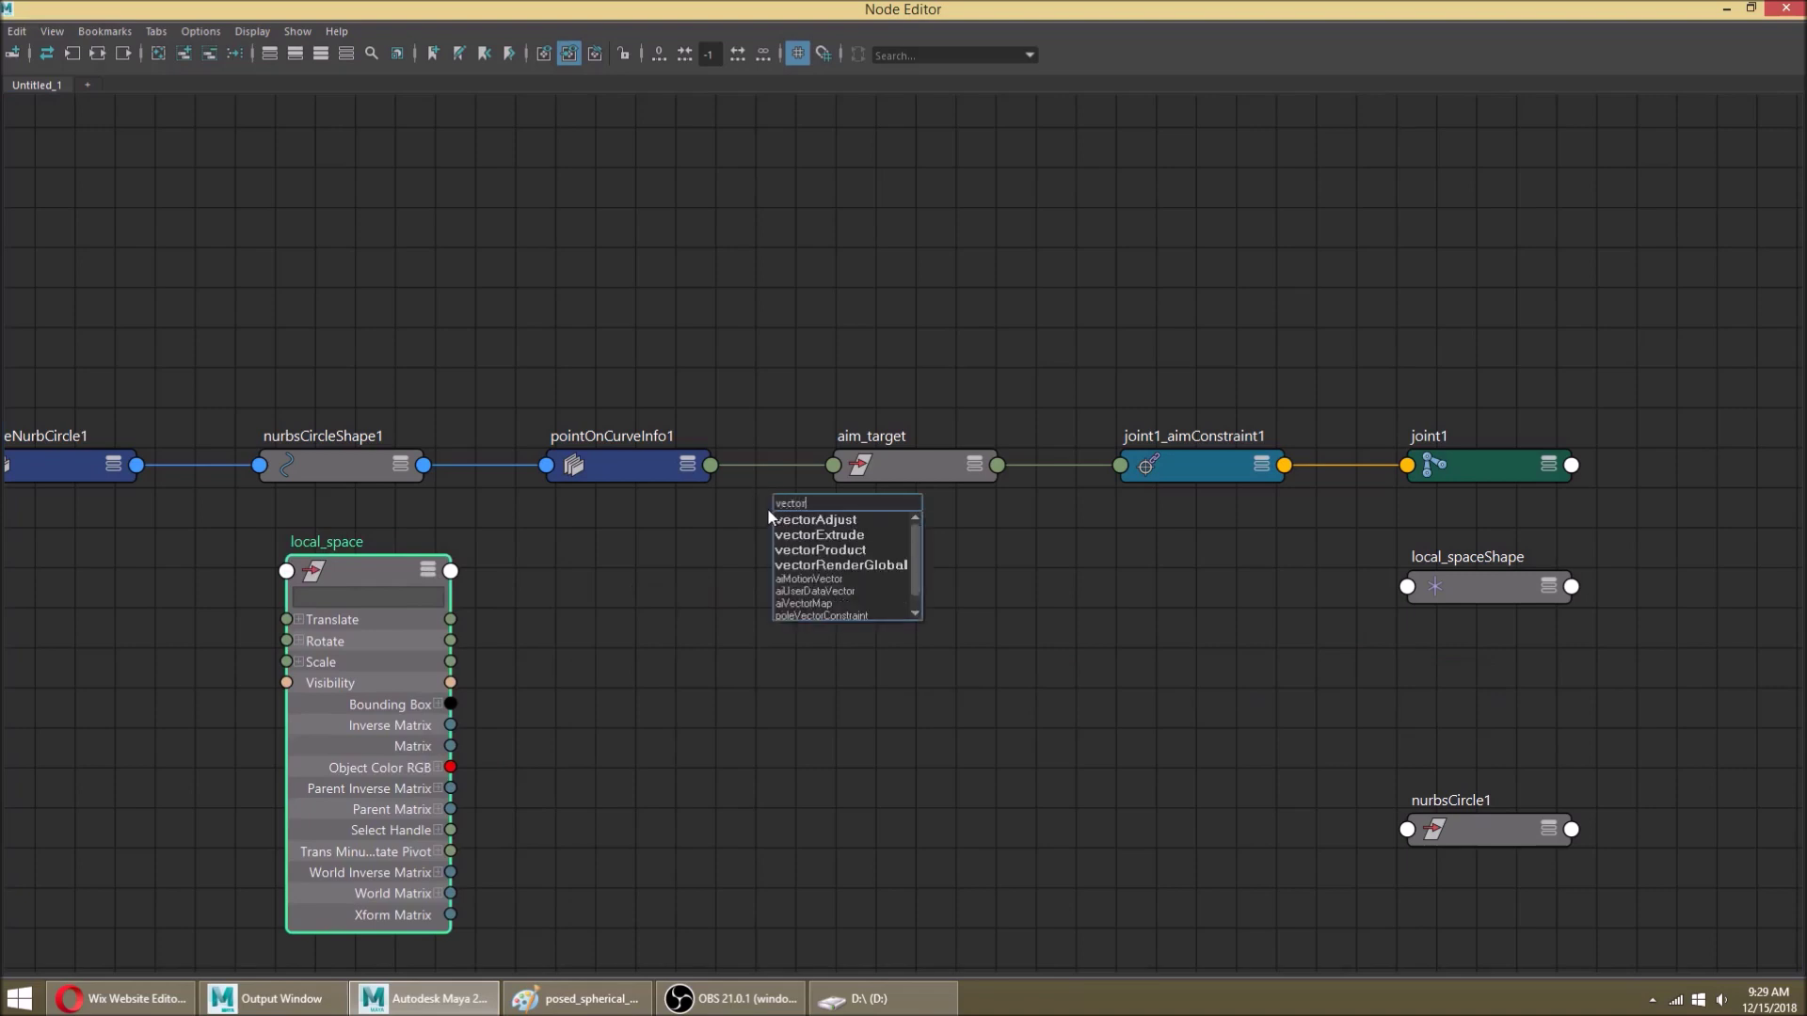
key("Down")
key("Down")
key("Down")
key("Return")
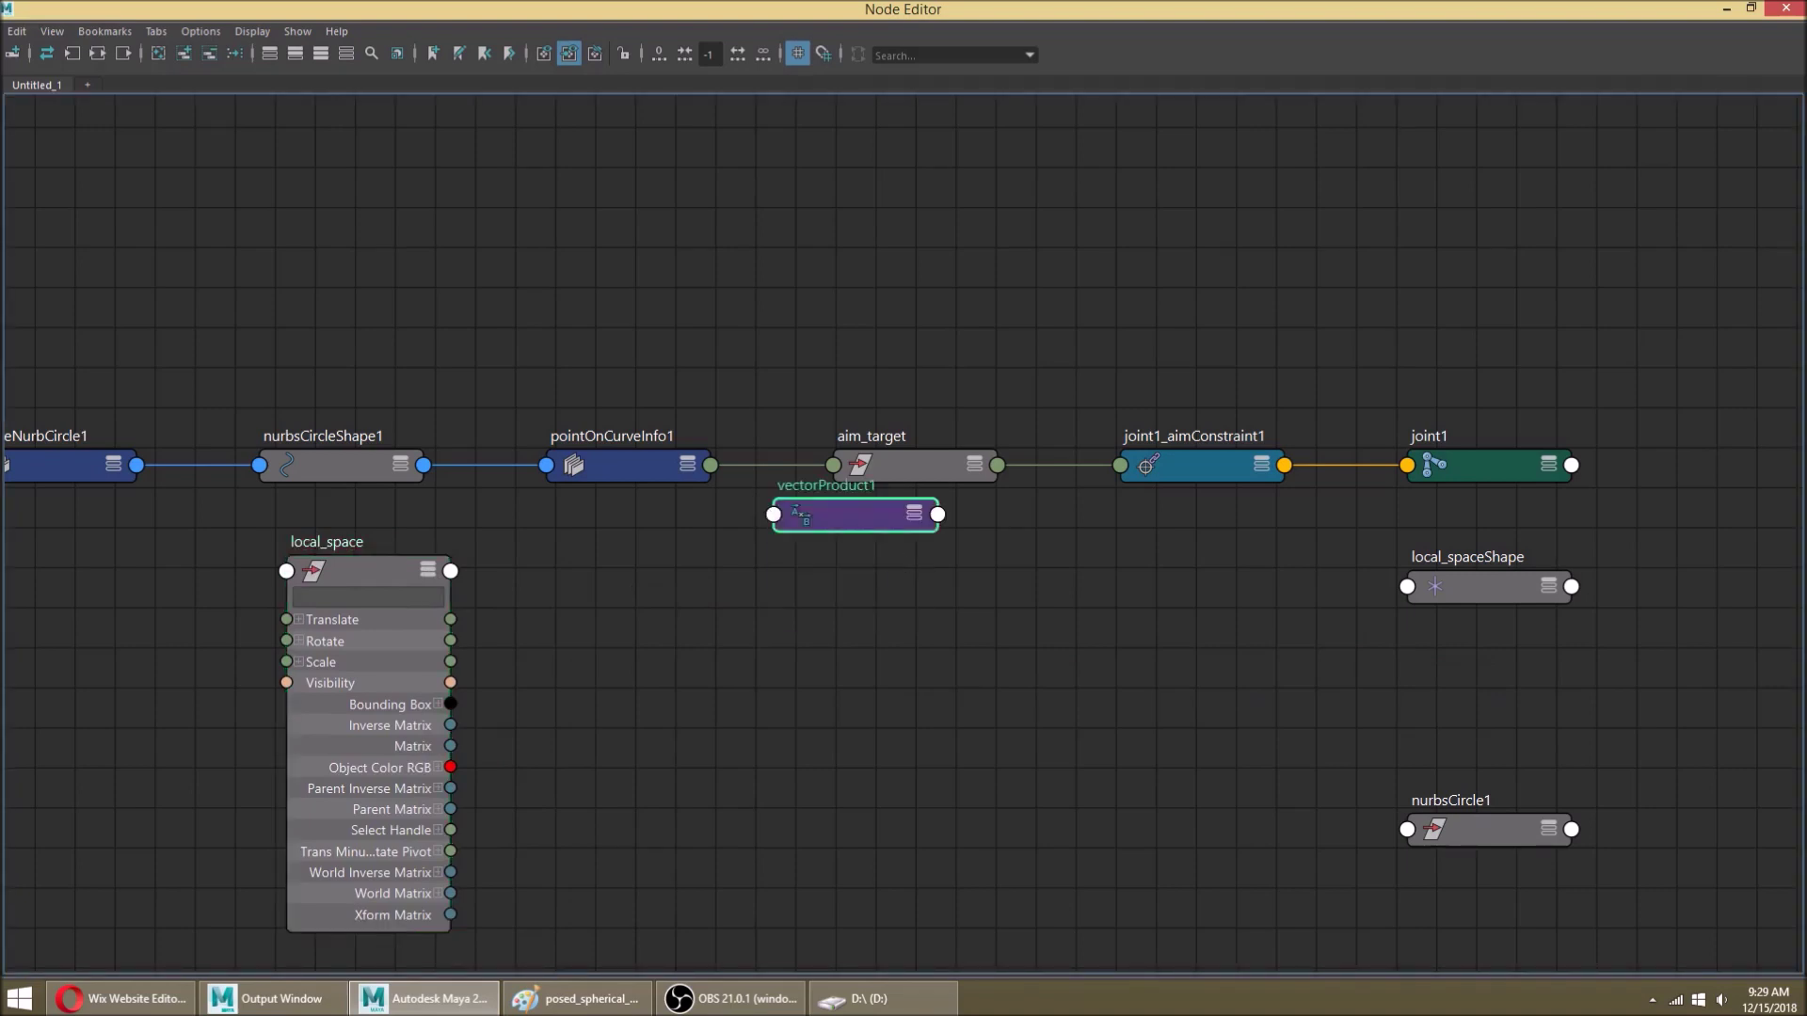
left_click(915, 514)
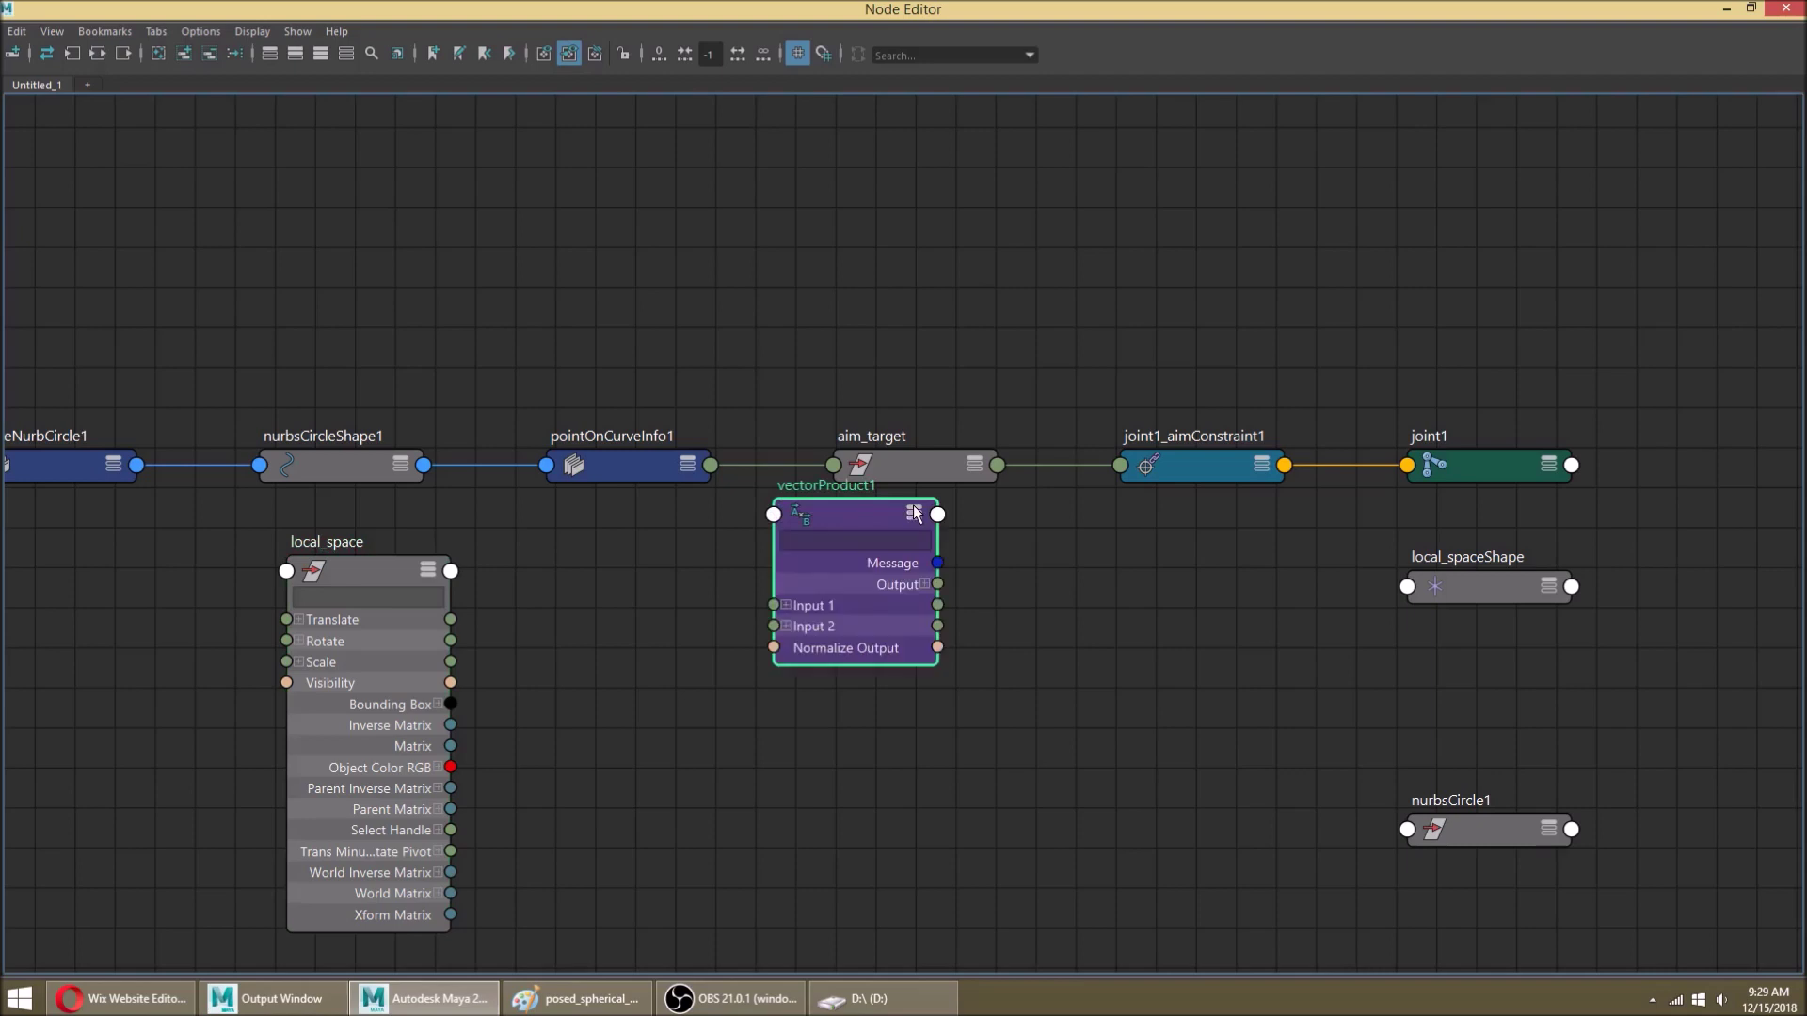
left_click_drag(922, 527, 1238, 552)
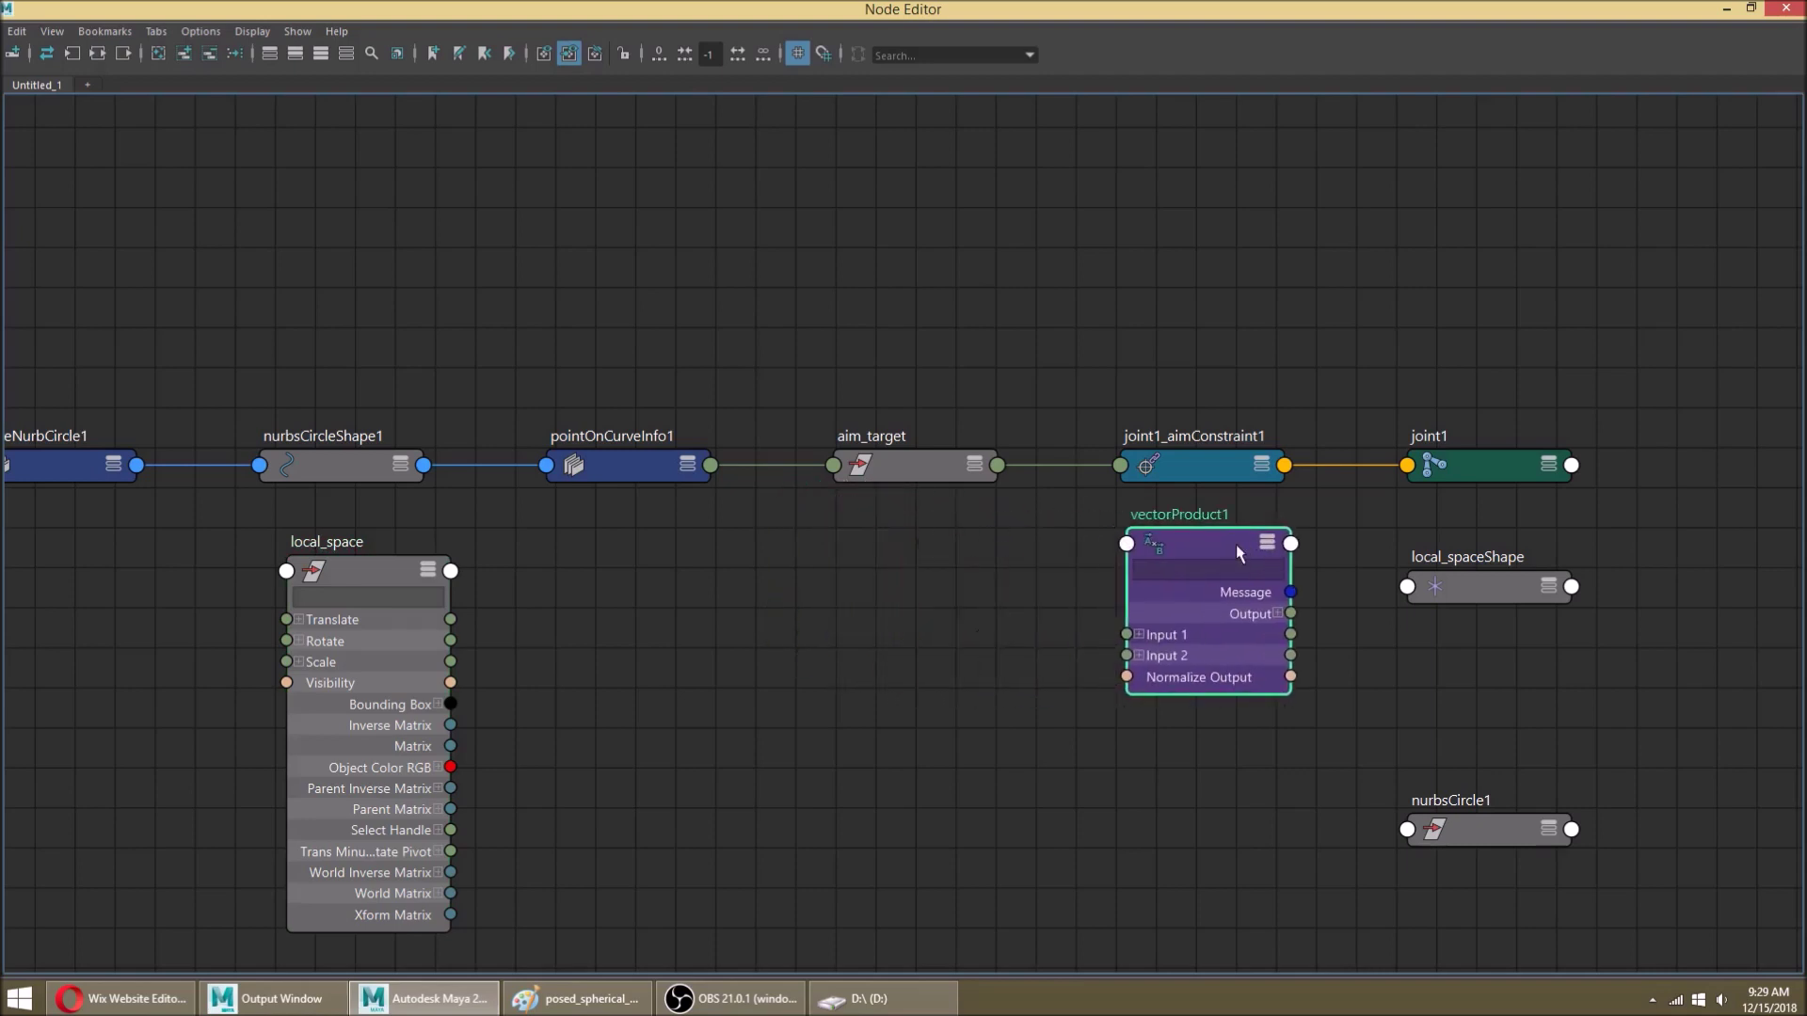
Step: Expand the aim_target node and connect its Translate output to Input 1 of vectorProduct1
left_click(969, 459)
left_click(967, 457)
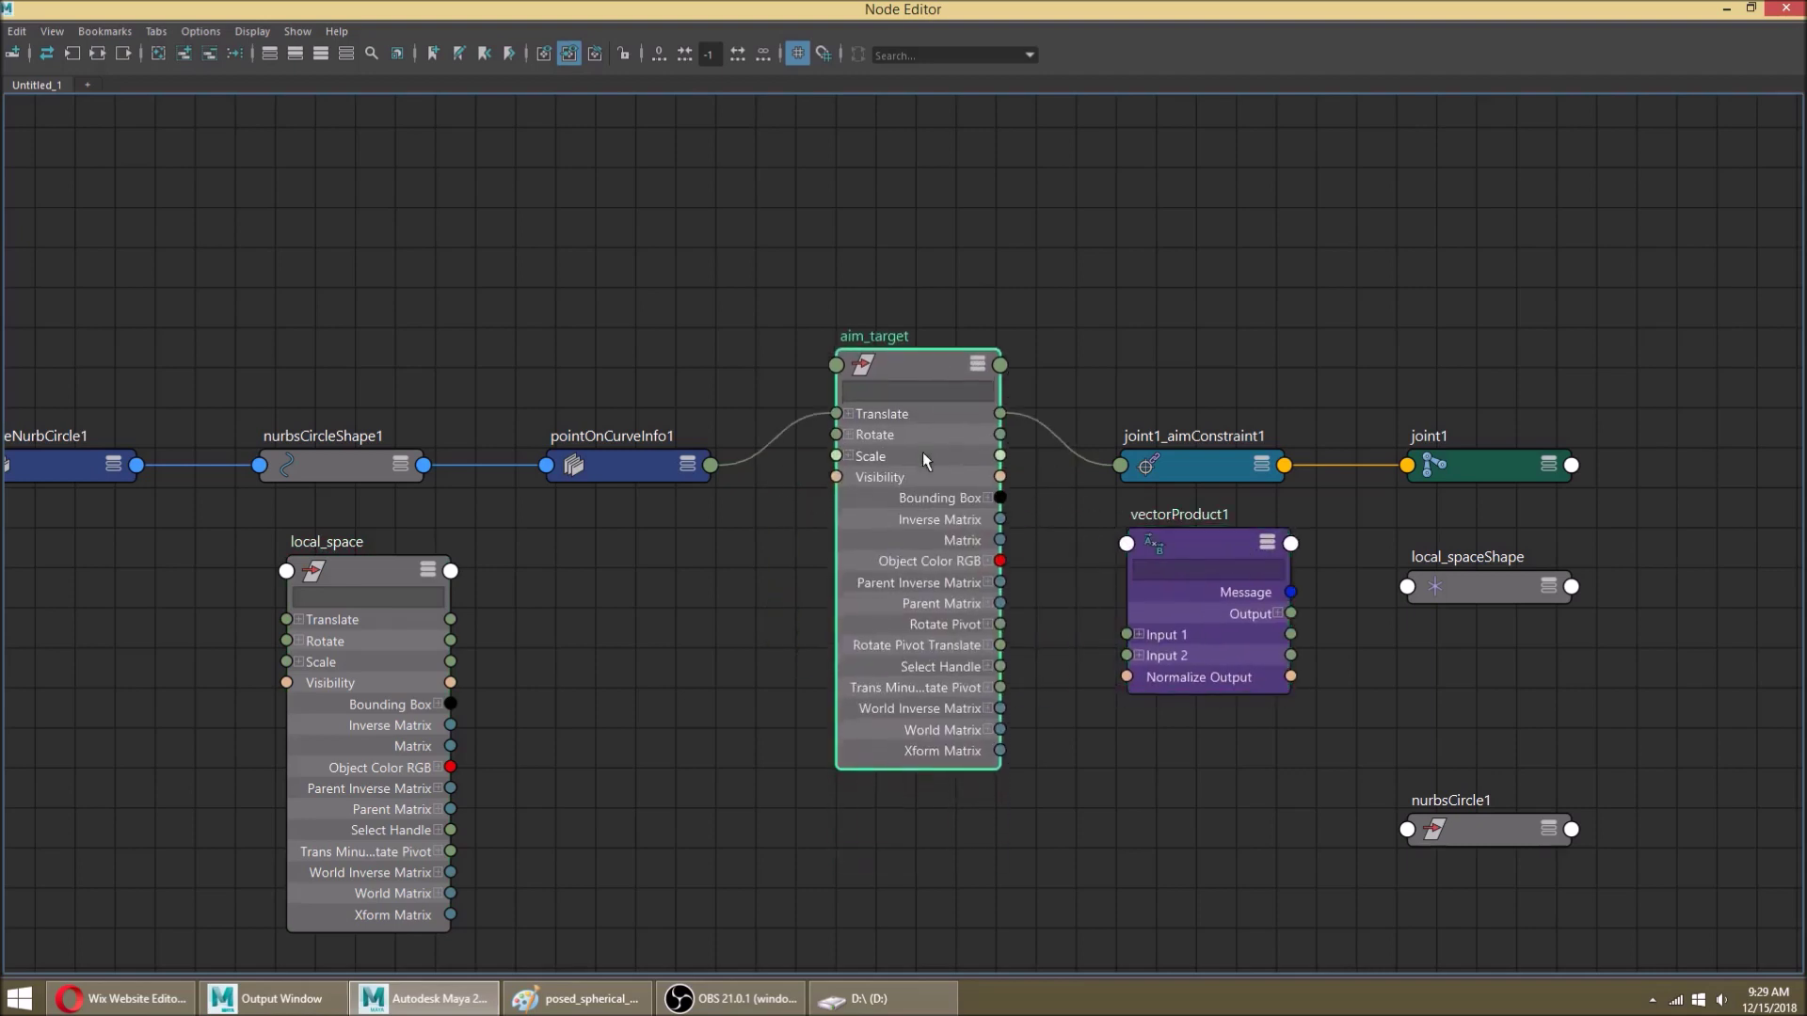
left_click_drag(1000, 414, 1150, 640)
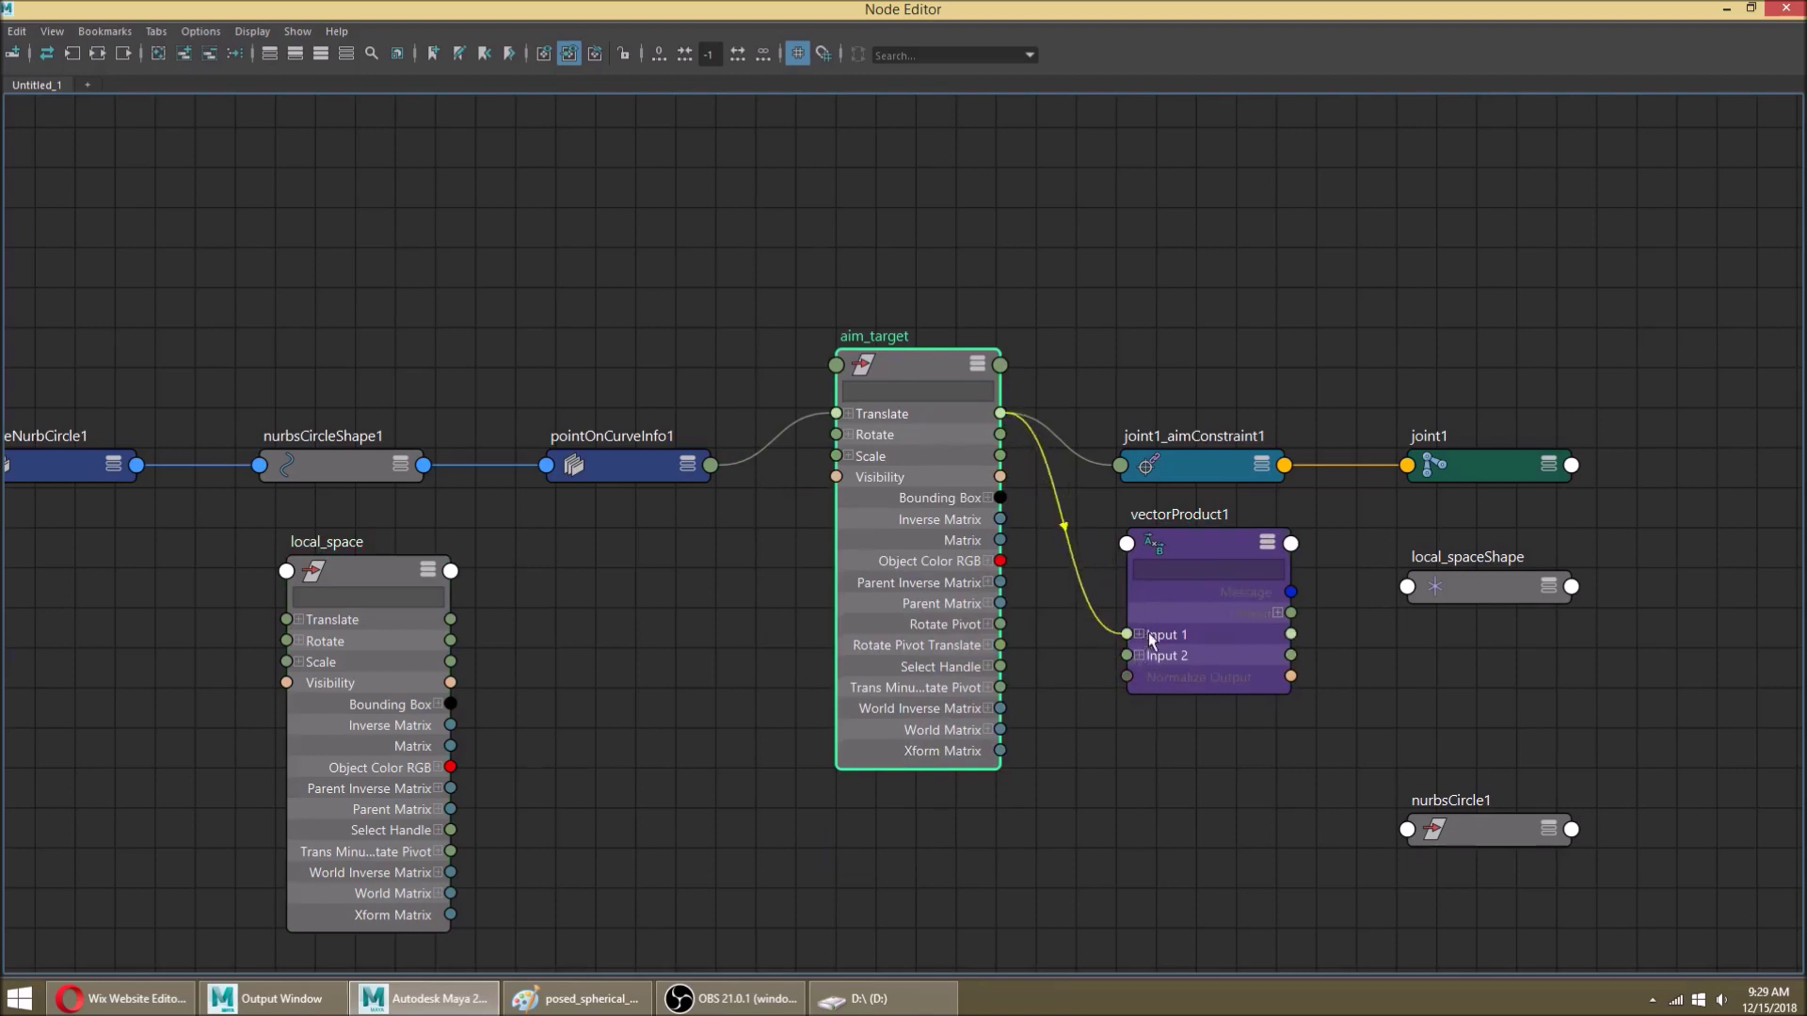
Step: Connect local_space's World Inverse Matrix[0] to vectorProduct1's Matrix input and move local_space closer to aim_target
left_click(439, 885)
left_click_drag(440, 877, 1133, 653)
left_click_drag(1129, 654, 576, 831)
left_click_drag(450, 893, 1129, 547)
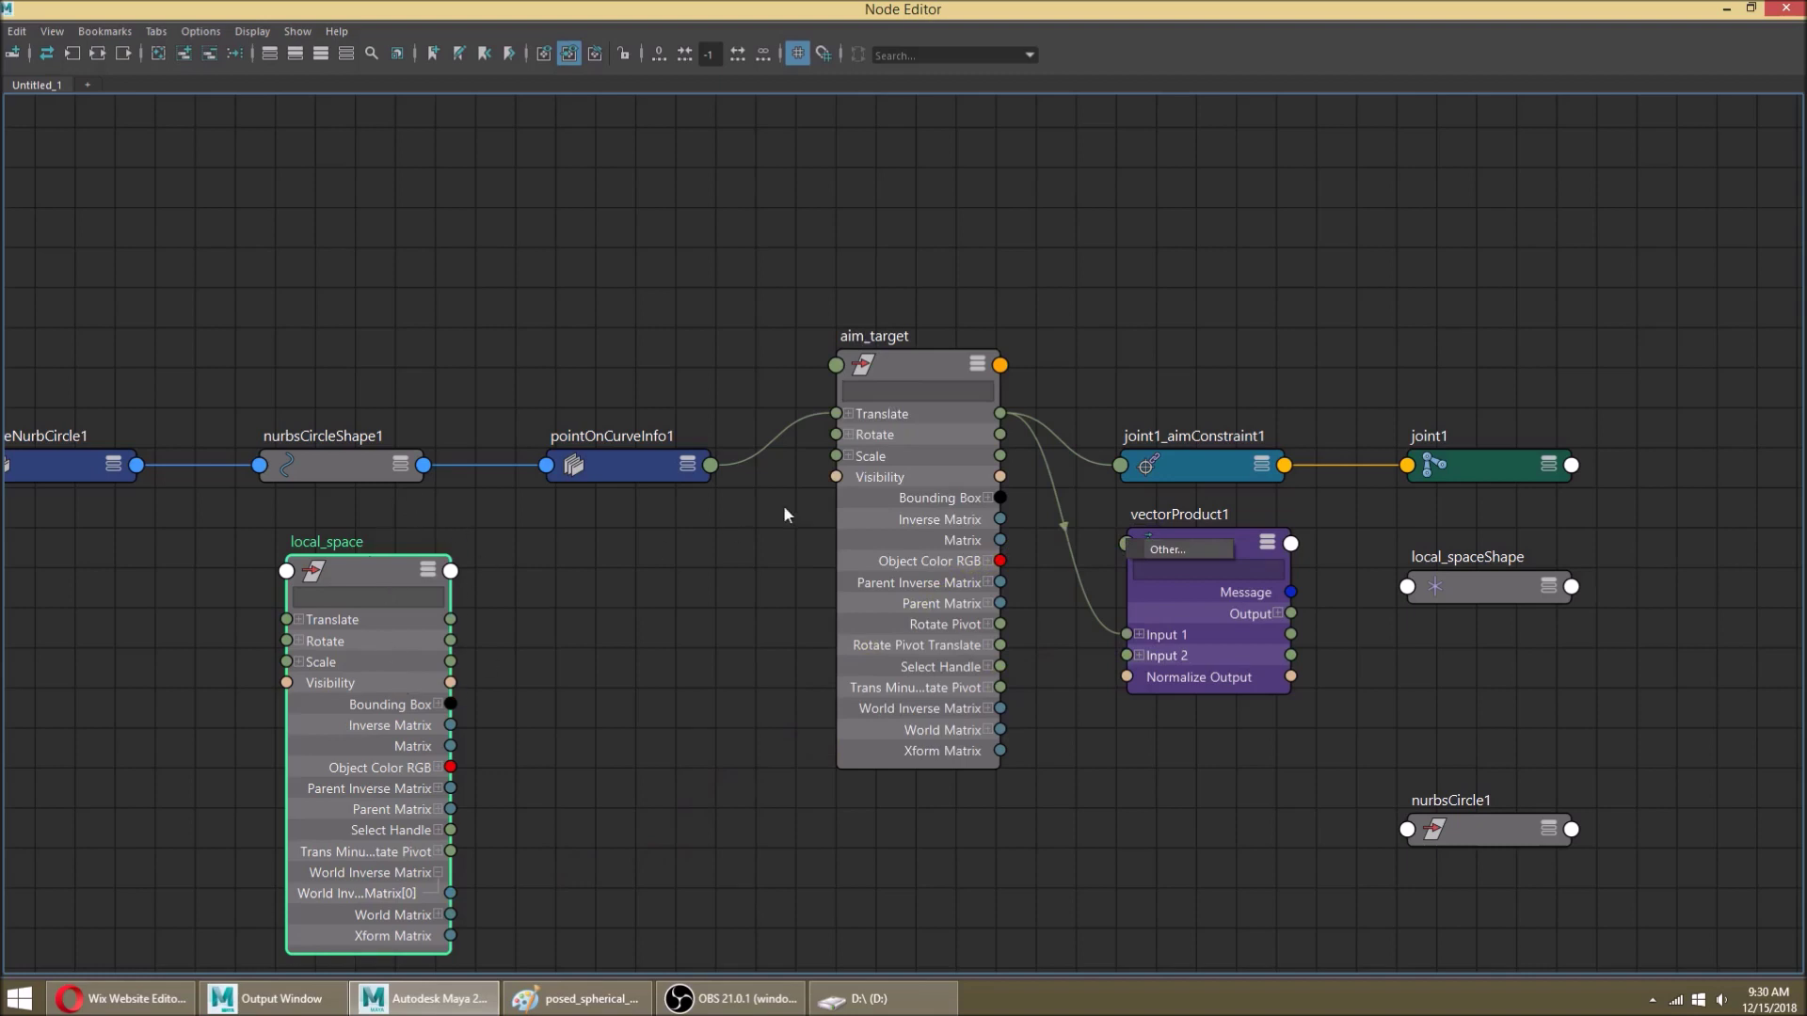
left_click(1165, 557)
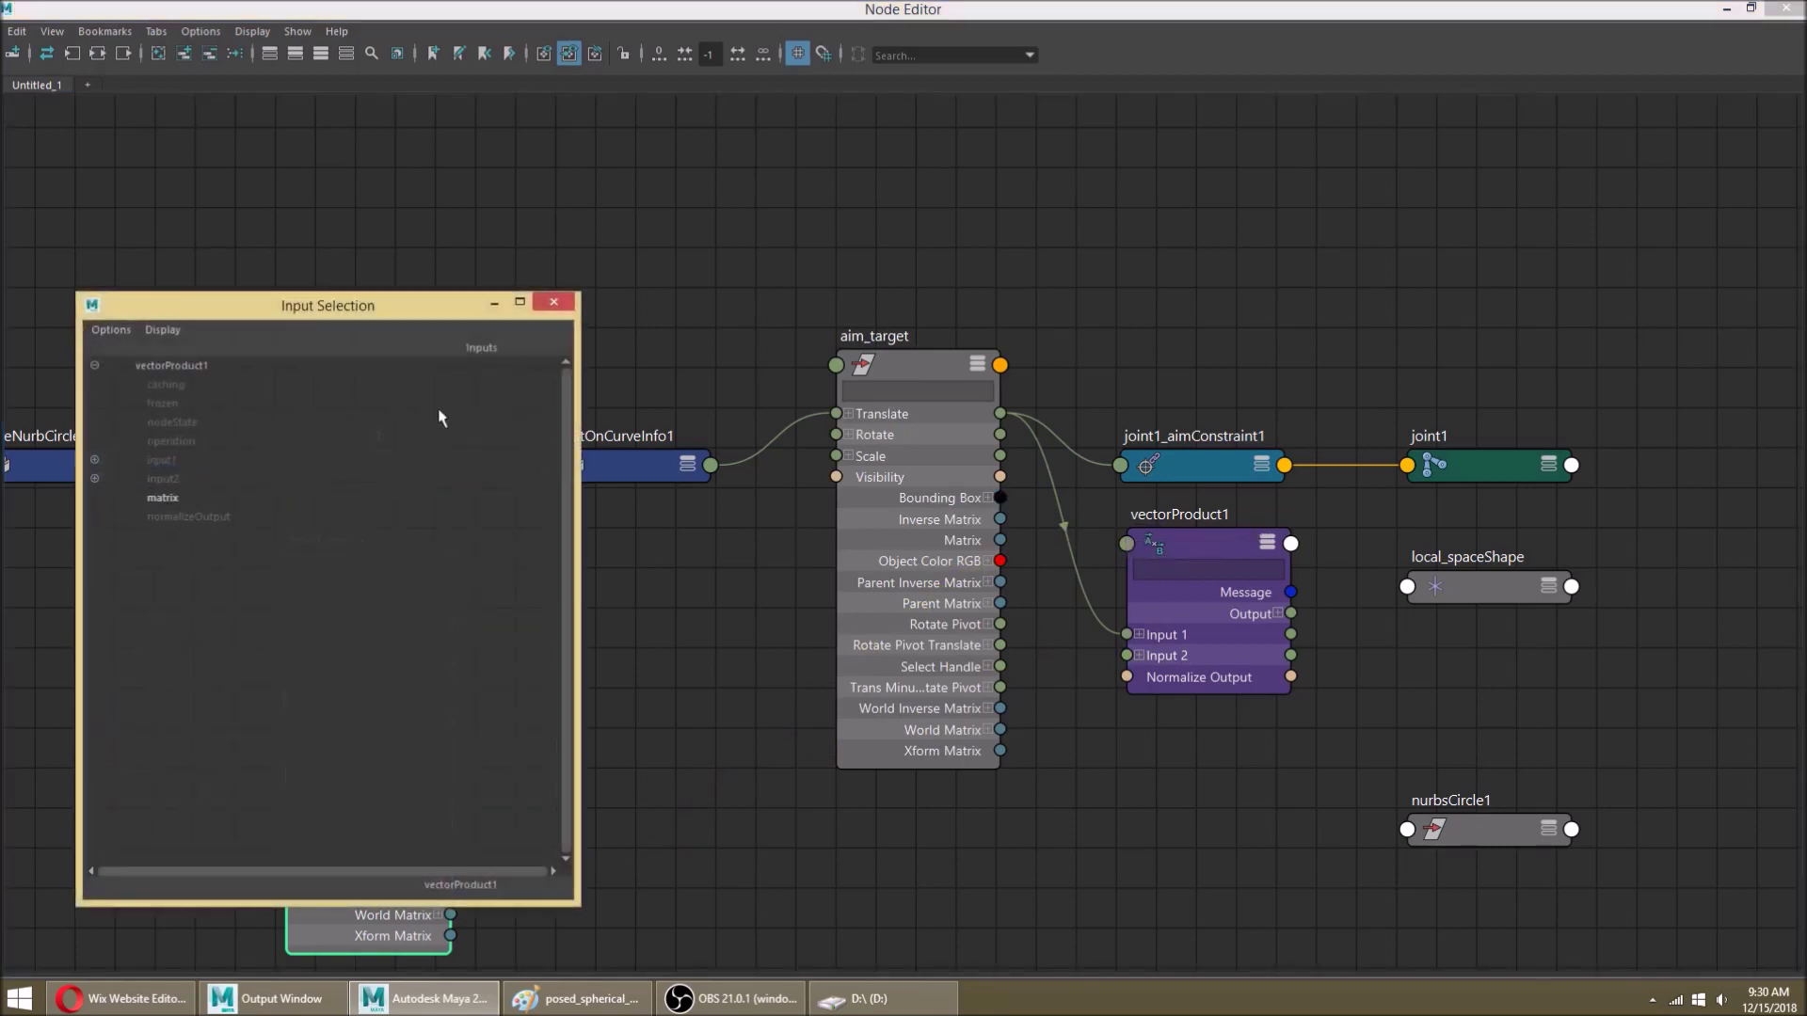
left_click(252, 507)
left_click_drag(340, 721, 637, 764)
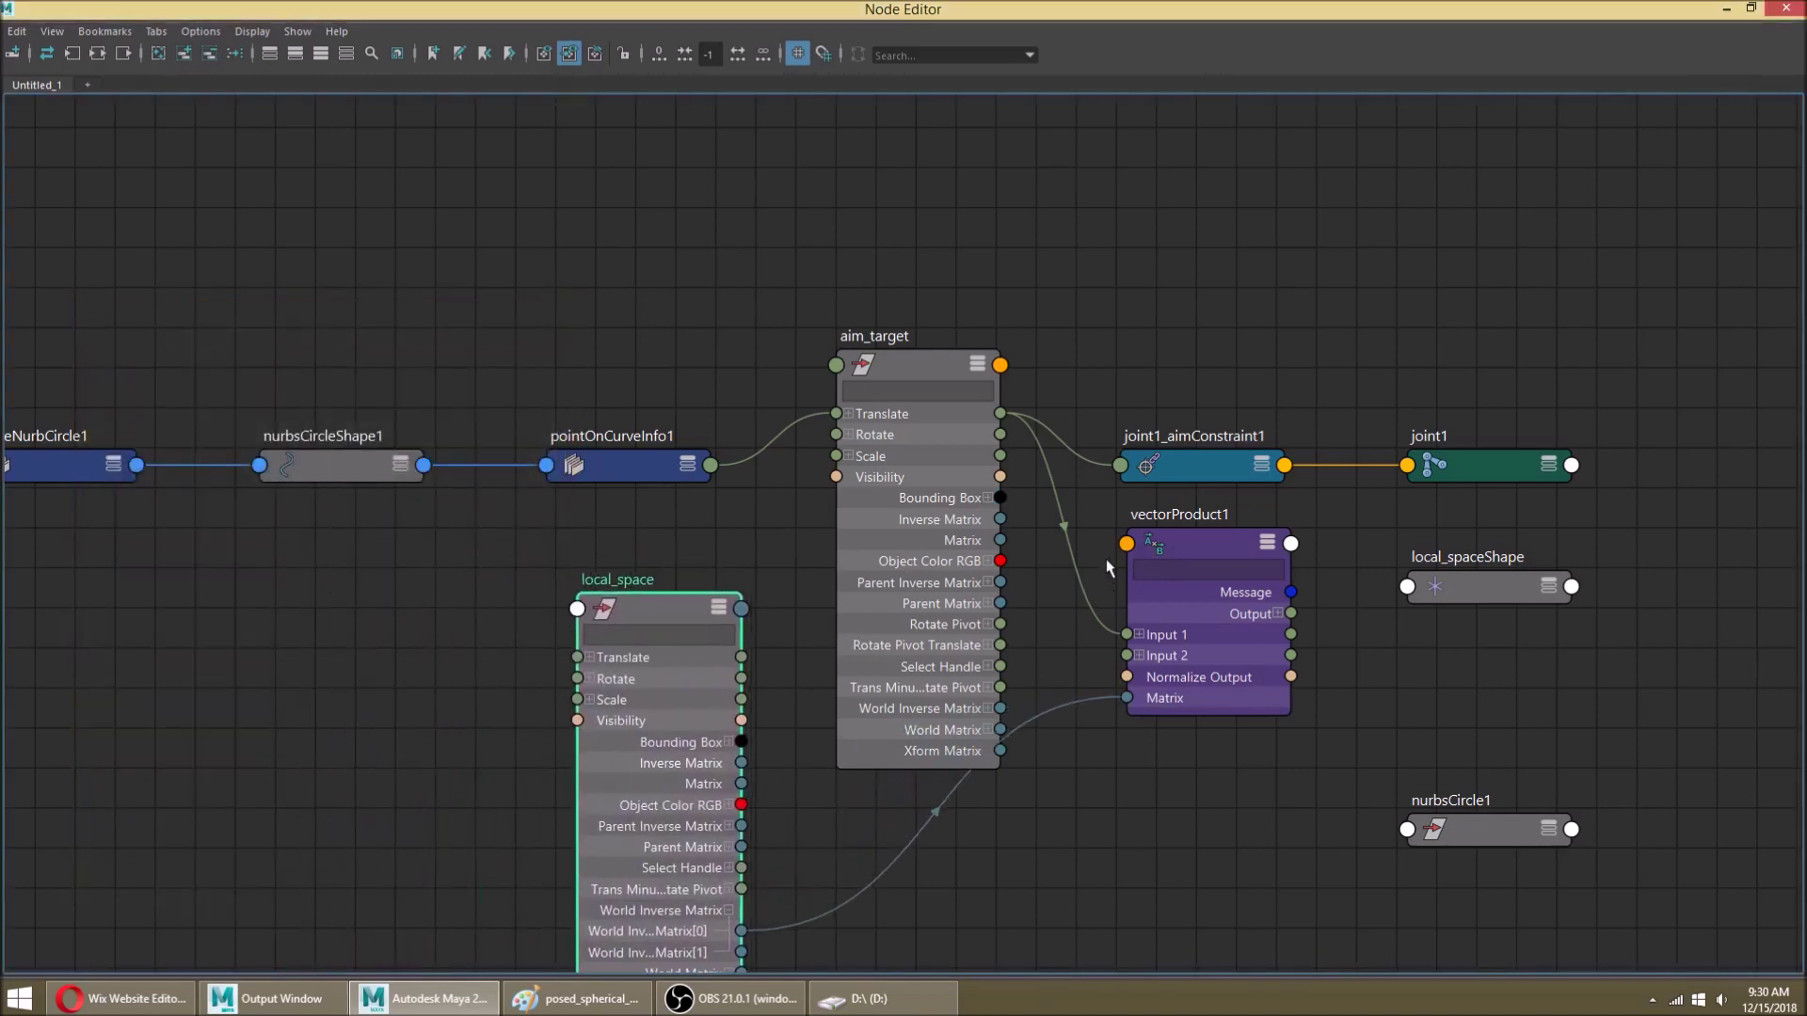
Step: Expand pointOnCurveInfo1 and connect its Position output to vectorProduct1's Input 1 in place of aim_target's Translate
middle_click_drag(1107, 568, 1039, 499, "alt")
left_click(620, 406)
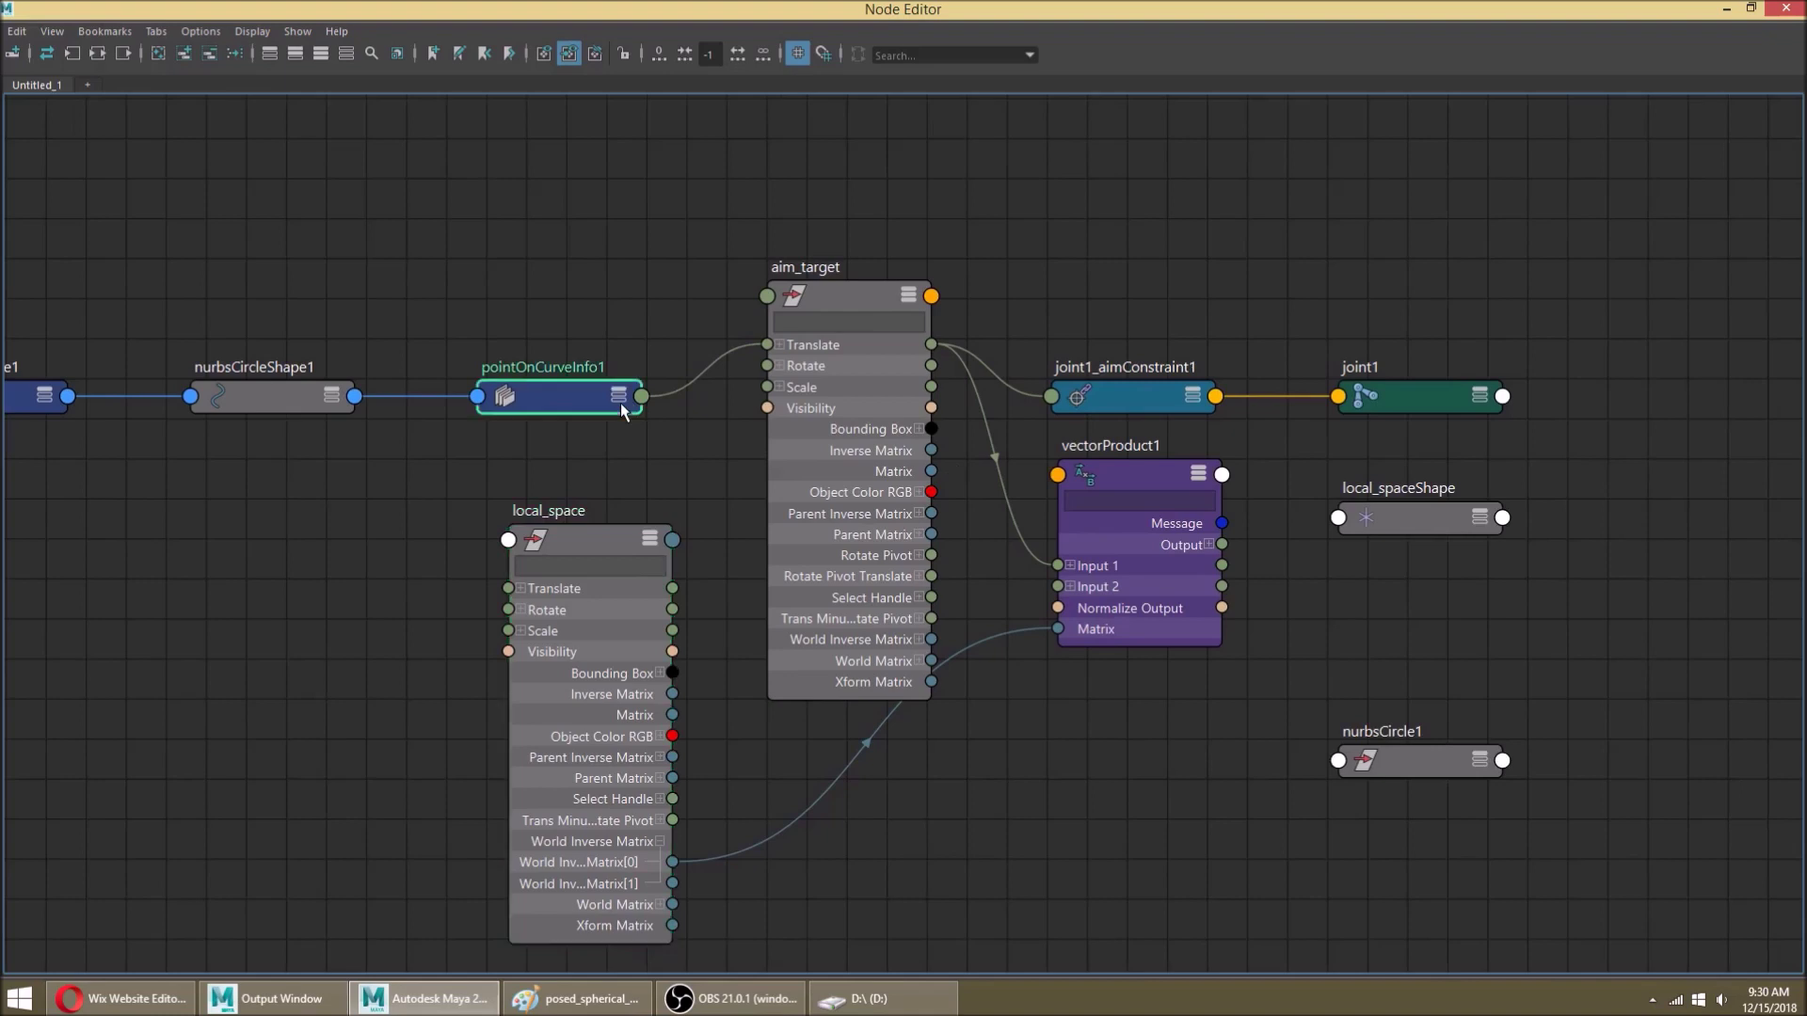
left_click(618, 396)
left_click_drag(623, 393, 674, 280)
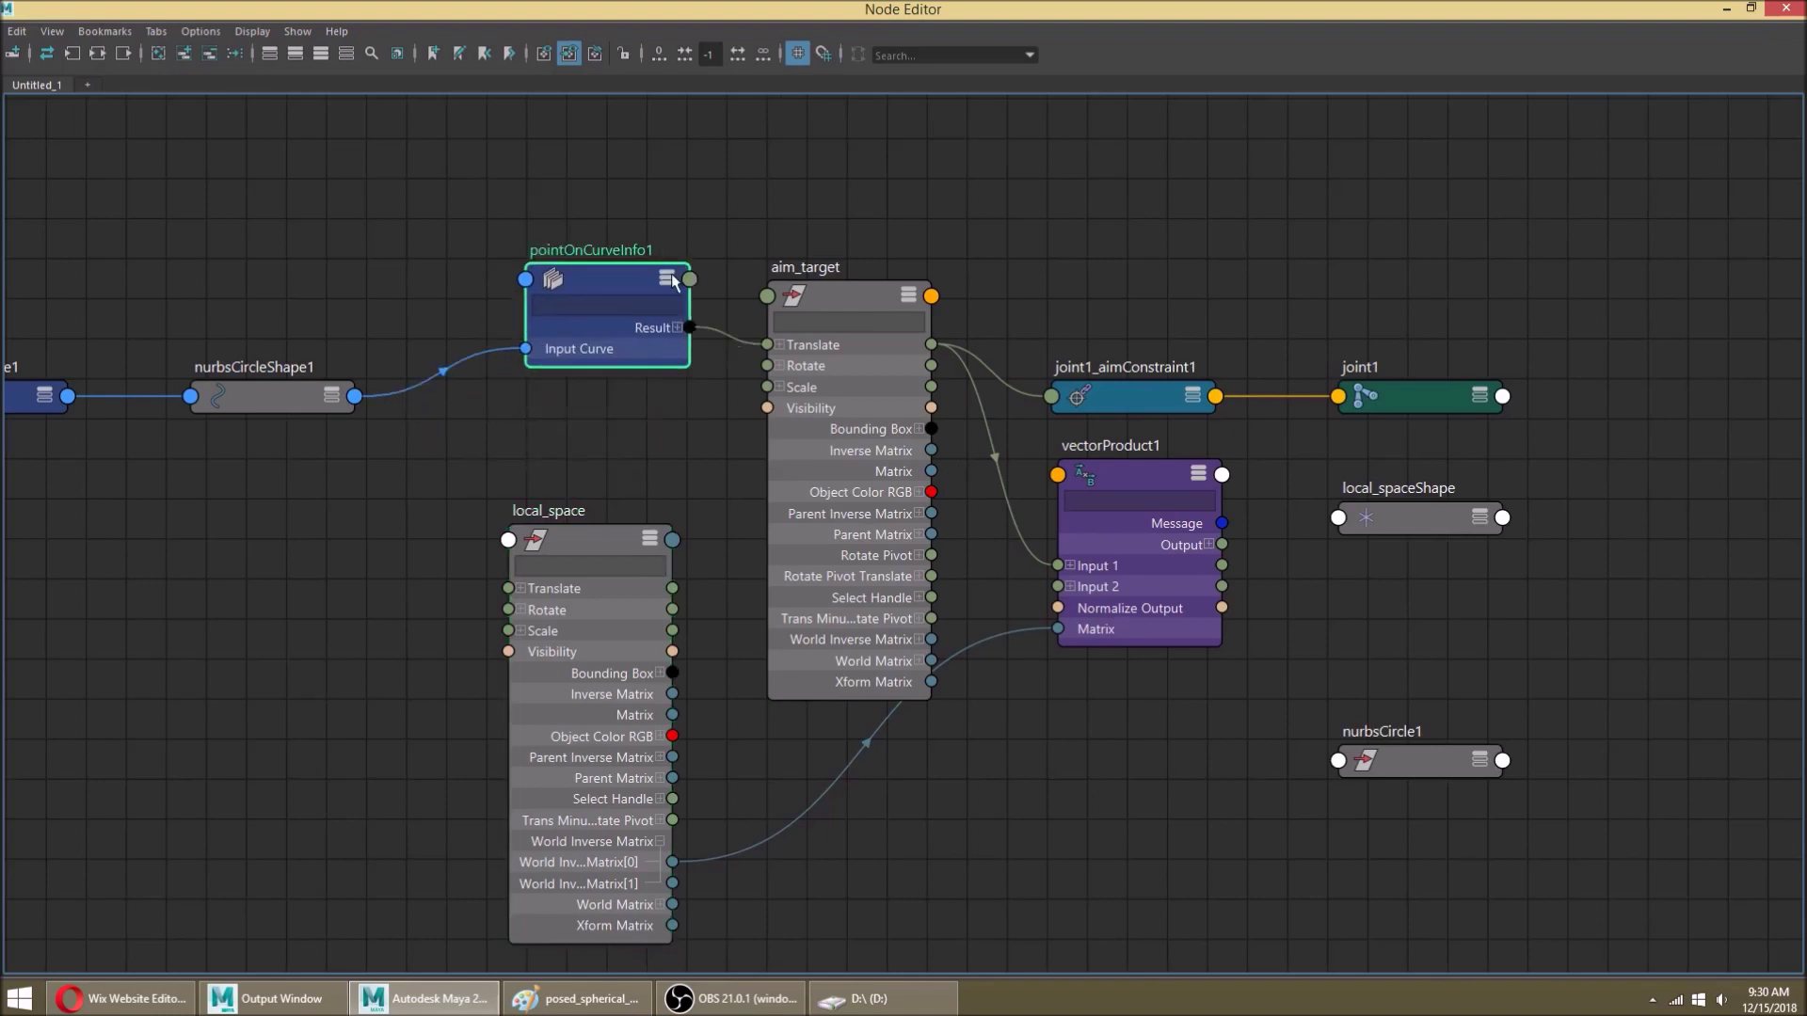
left_click(678, 329)
left_click(663, 412)
left_click_drag(618, 384, 740, 301)
left_click_drag(988, 478, 1058, 566)
Step: Rearrange the aim_target, vectorProduct1 and neighbouring nodes so the connections are easy to read
left_click_drag(885, 508, 975, 265)
middle_click_drag(1063, 502, 845, 680, "alt")
left_click_drag(928, 455, 1249, 591)
left_click_drag(1173, 577, 1415, 322)
left_click_drag(772, 447, 936, 340)
Step: Bring the Node Editor beside the viewport and set vectorProduct1's operation to Point Matrix Product
left_click(966, 779)
left_click_drag(1035, 8, 2, 24)
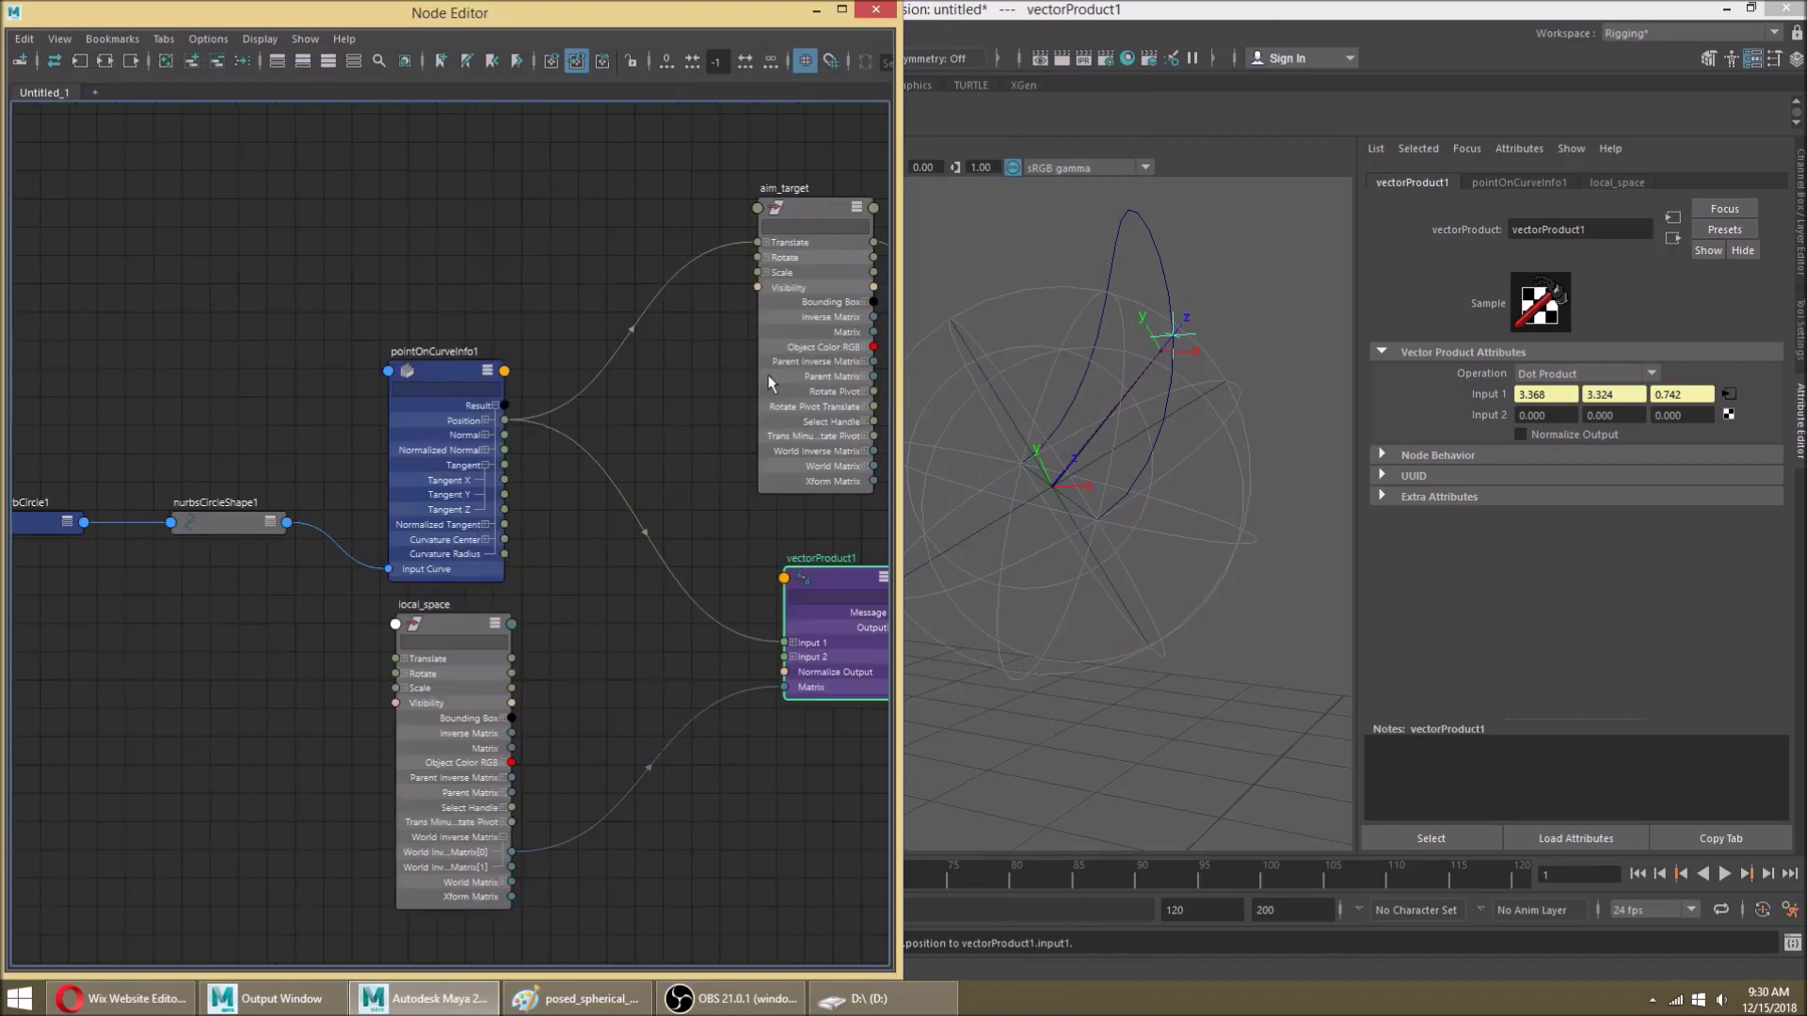
middle_click_drag(769, 375, 456, 356, "alt")
scroll(457, 355, "down", 3)
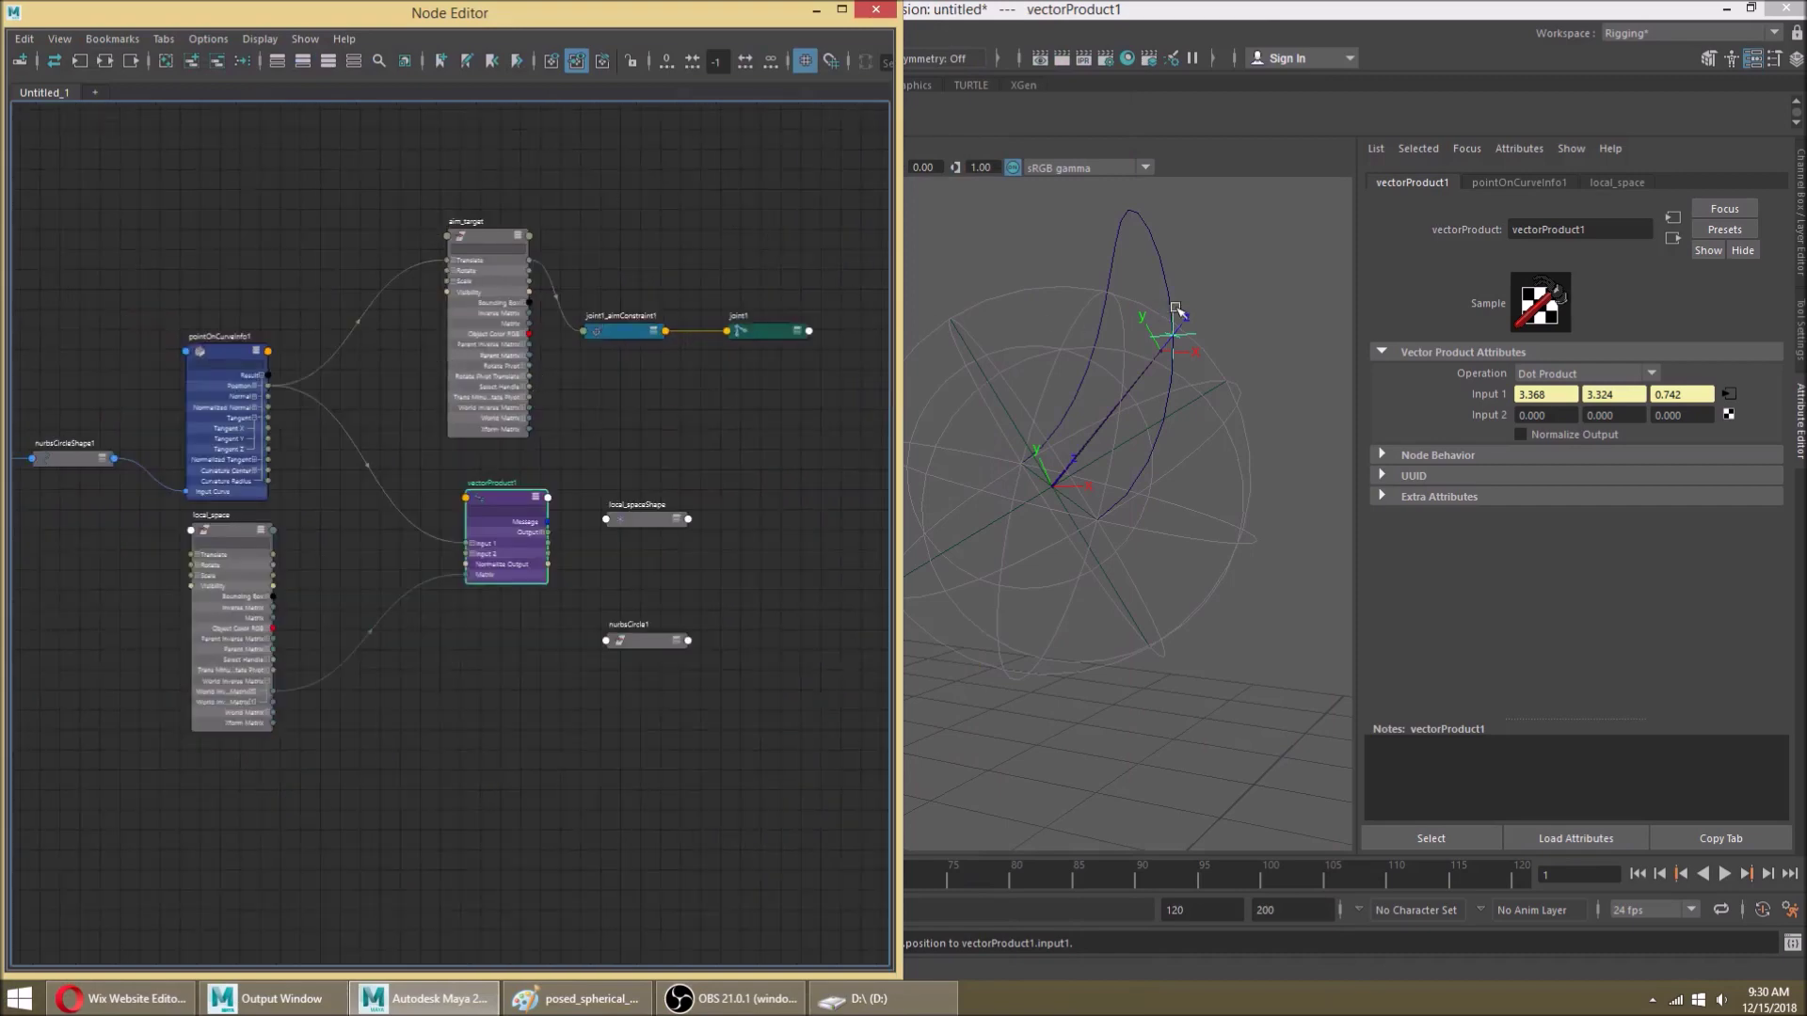
left_click(1641, 376)
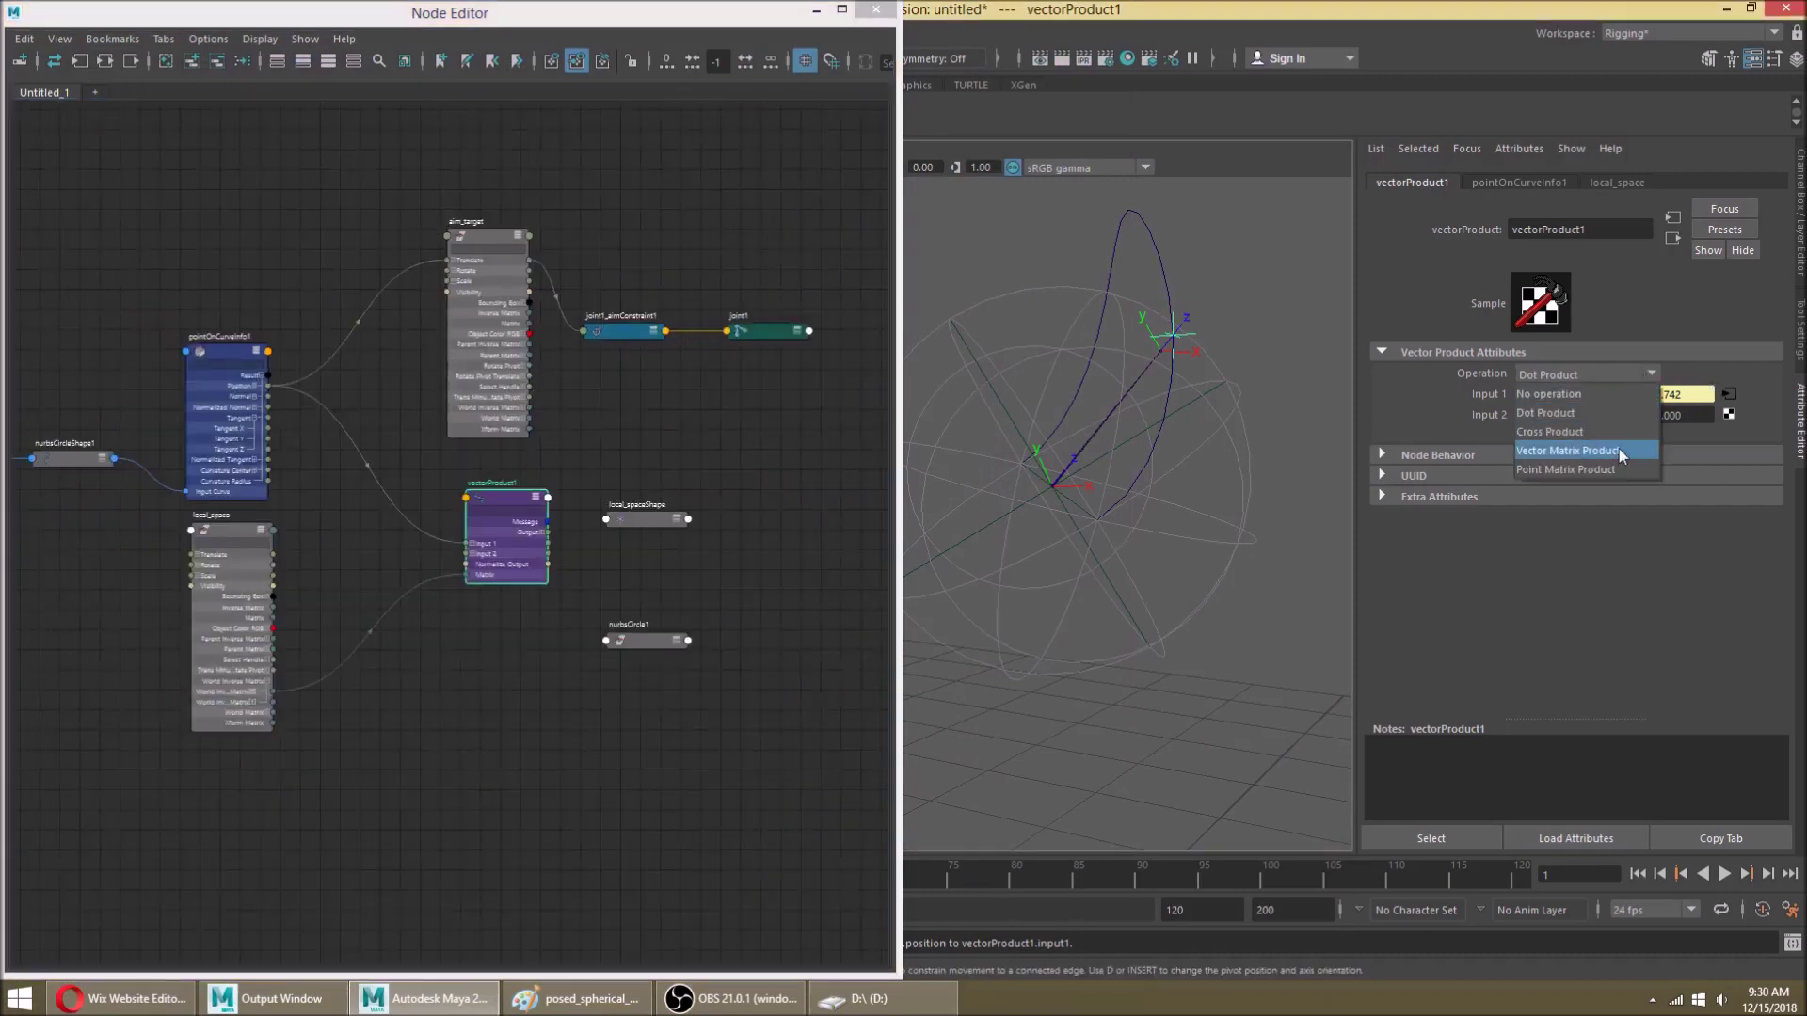
left_click(1627, 471)
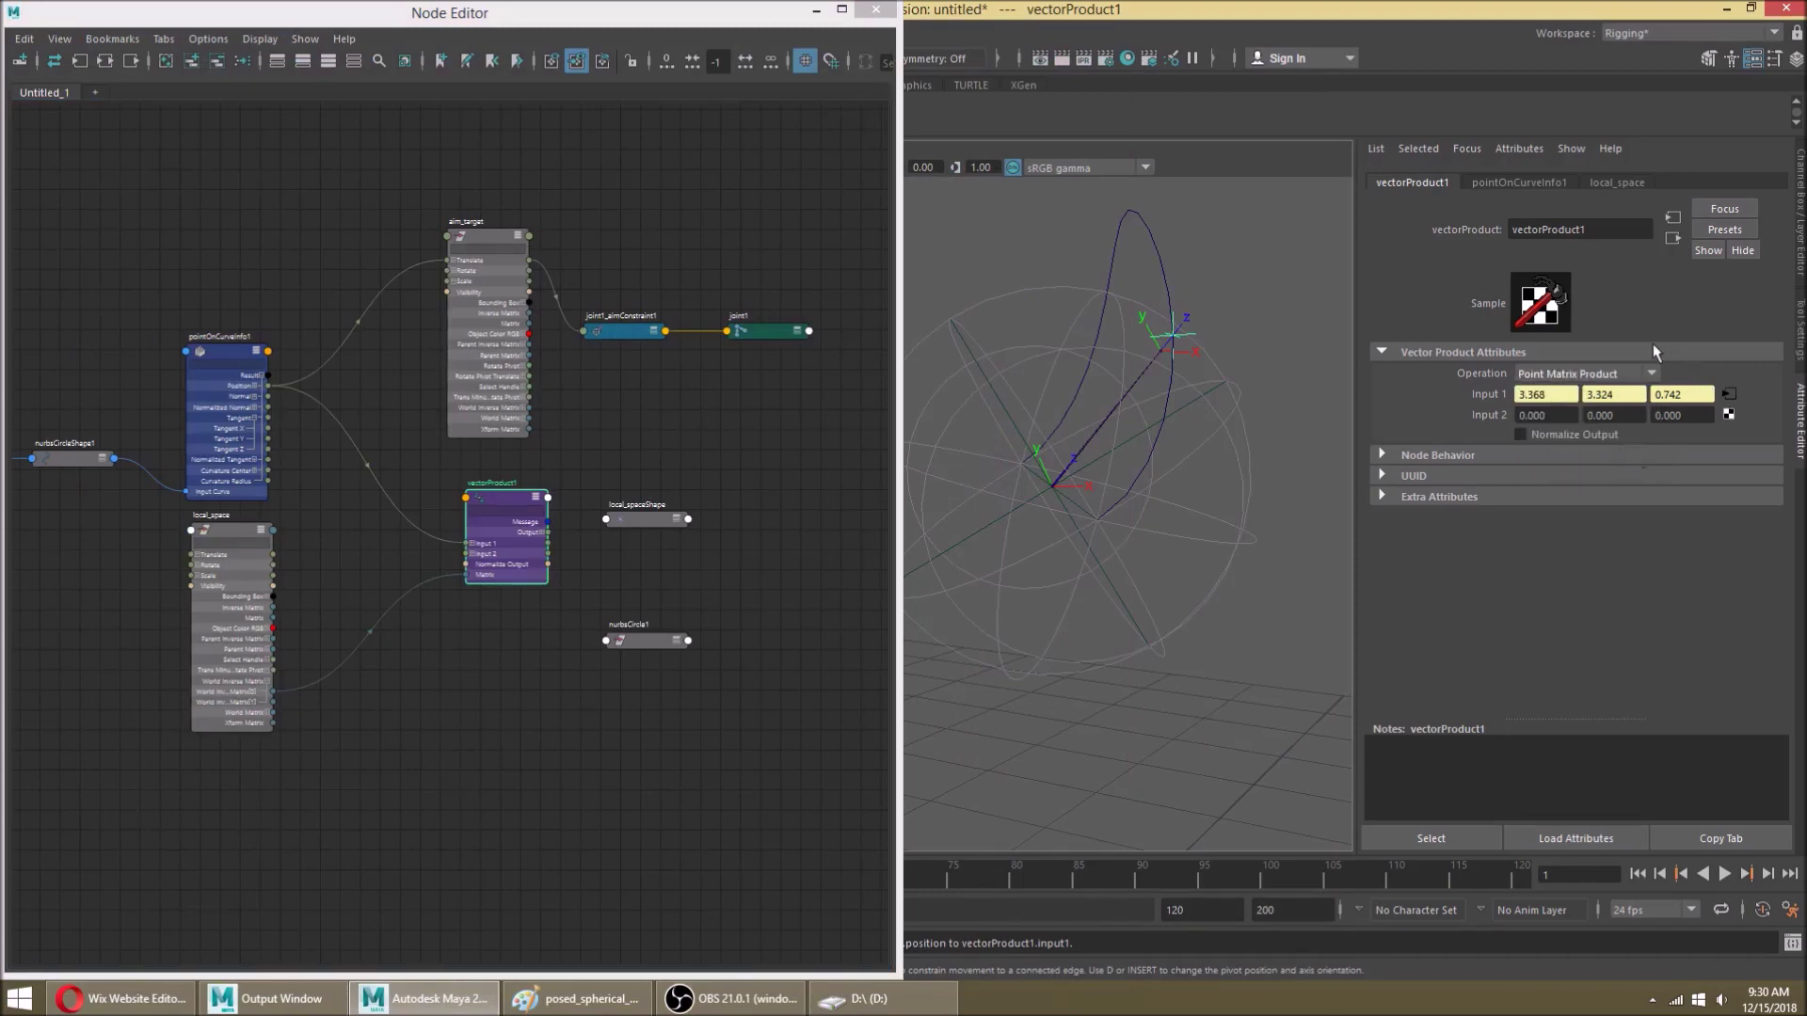
Step: Review vectorProduct1's operation options and examine the joint and its aim target on the curve in the viewport
left_click(1646, 372)
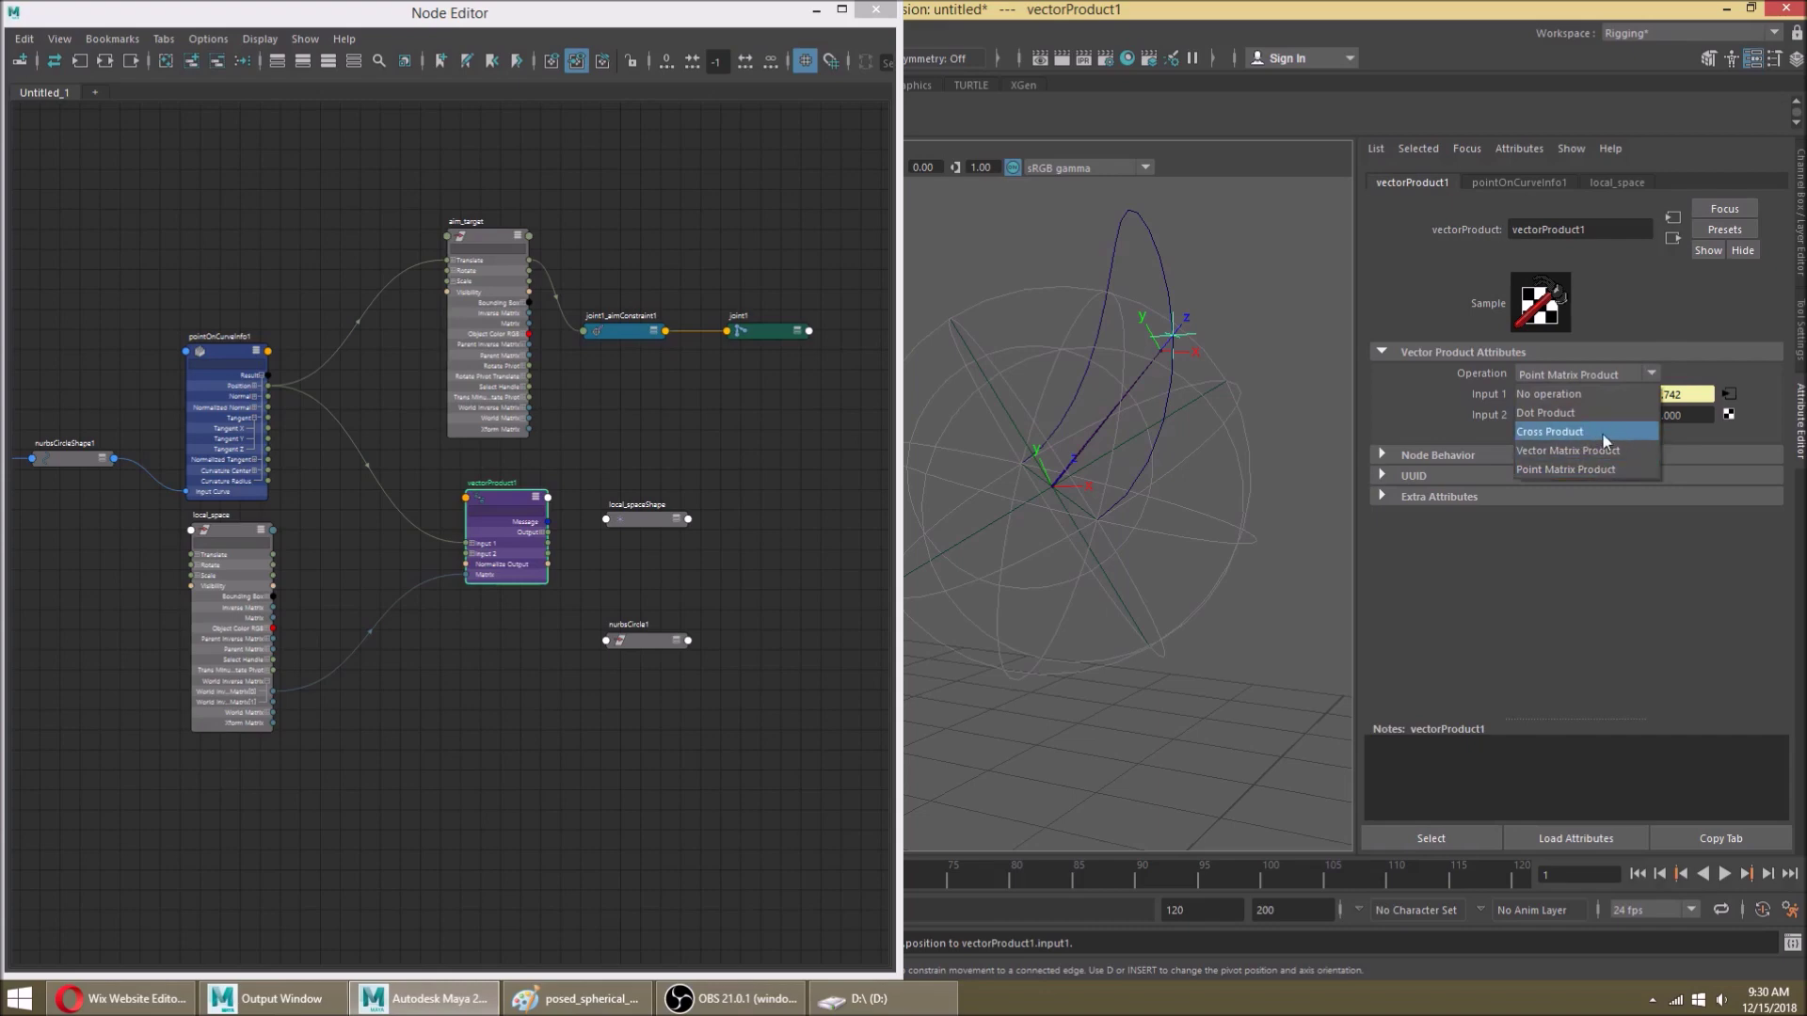
left_click_drag(1214, 407, 1150, 381, "alt")
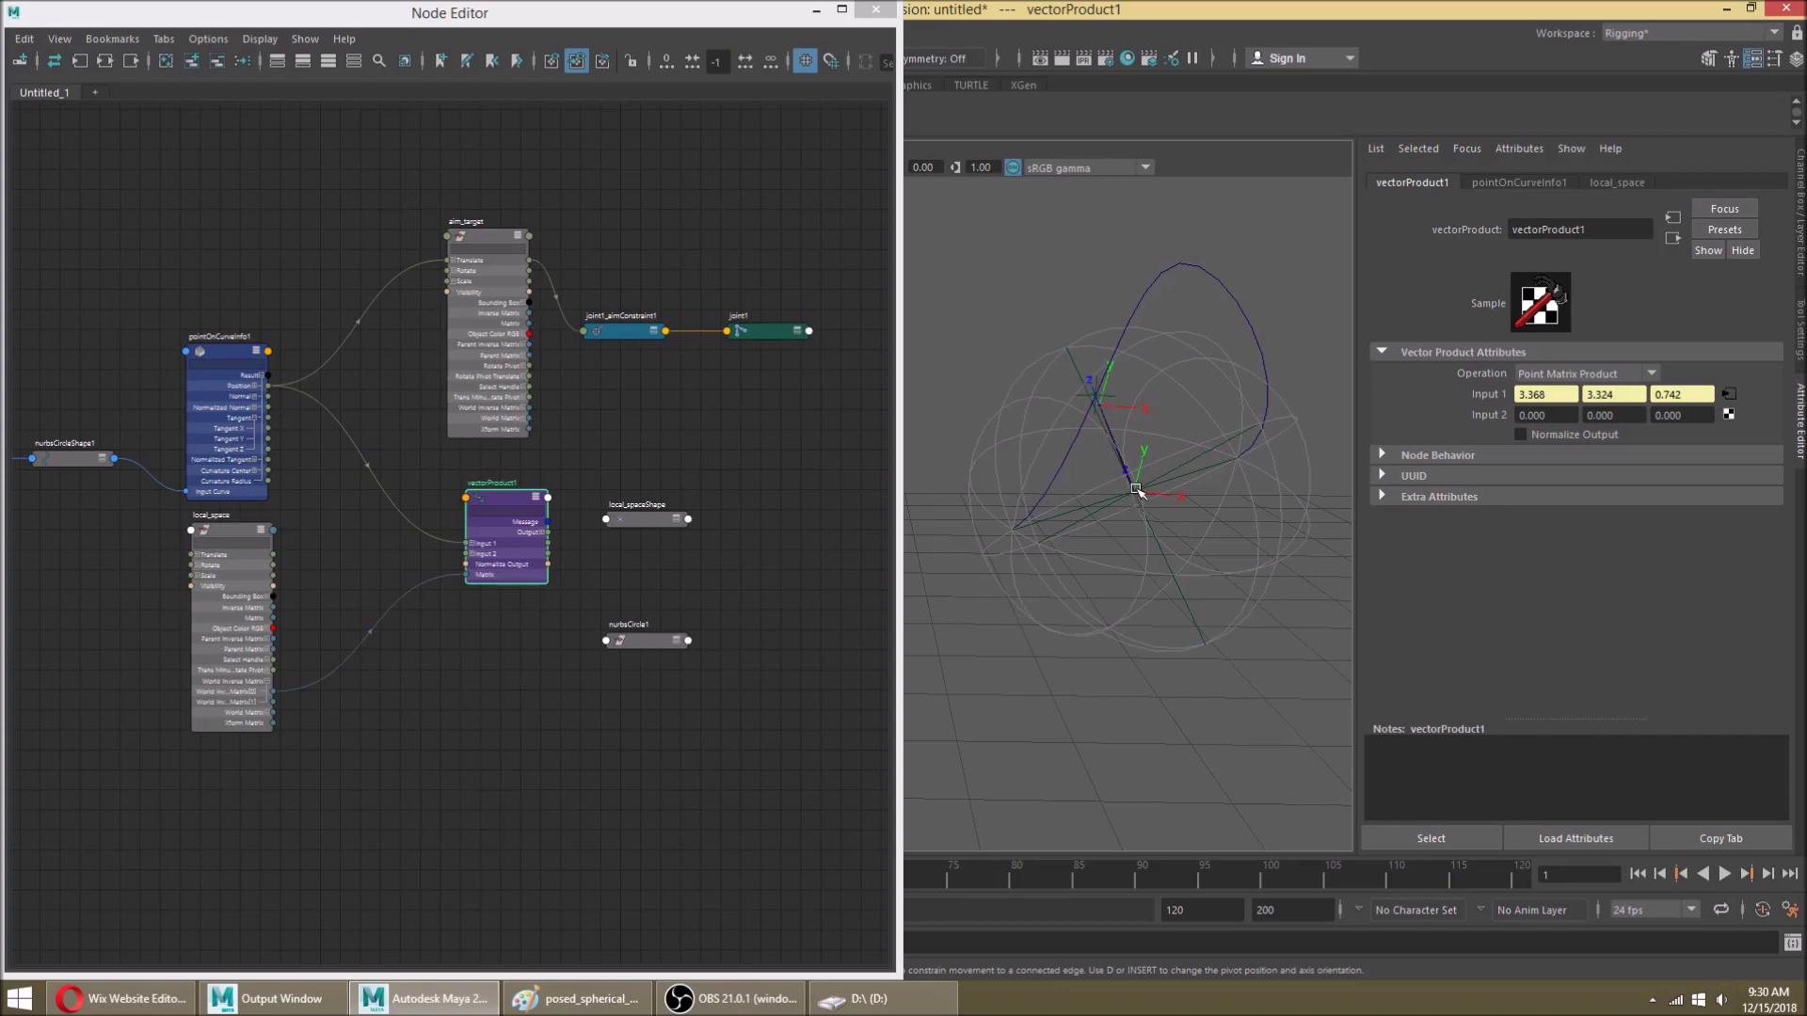
left_click(1111, 406)
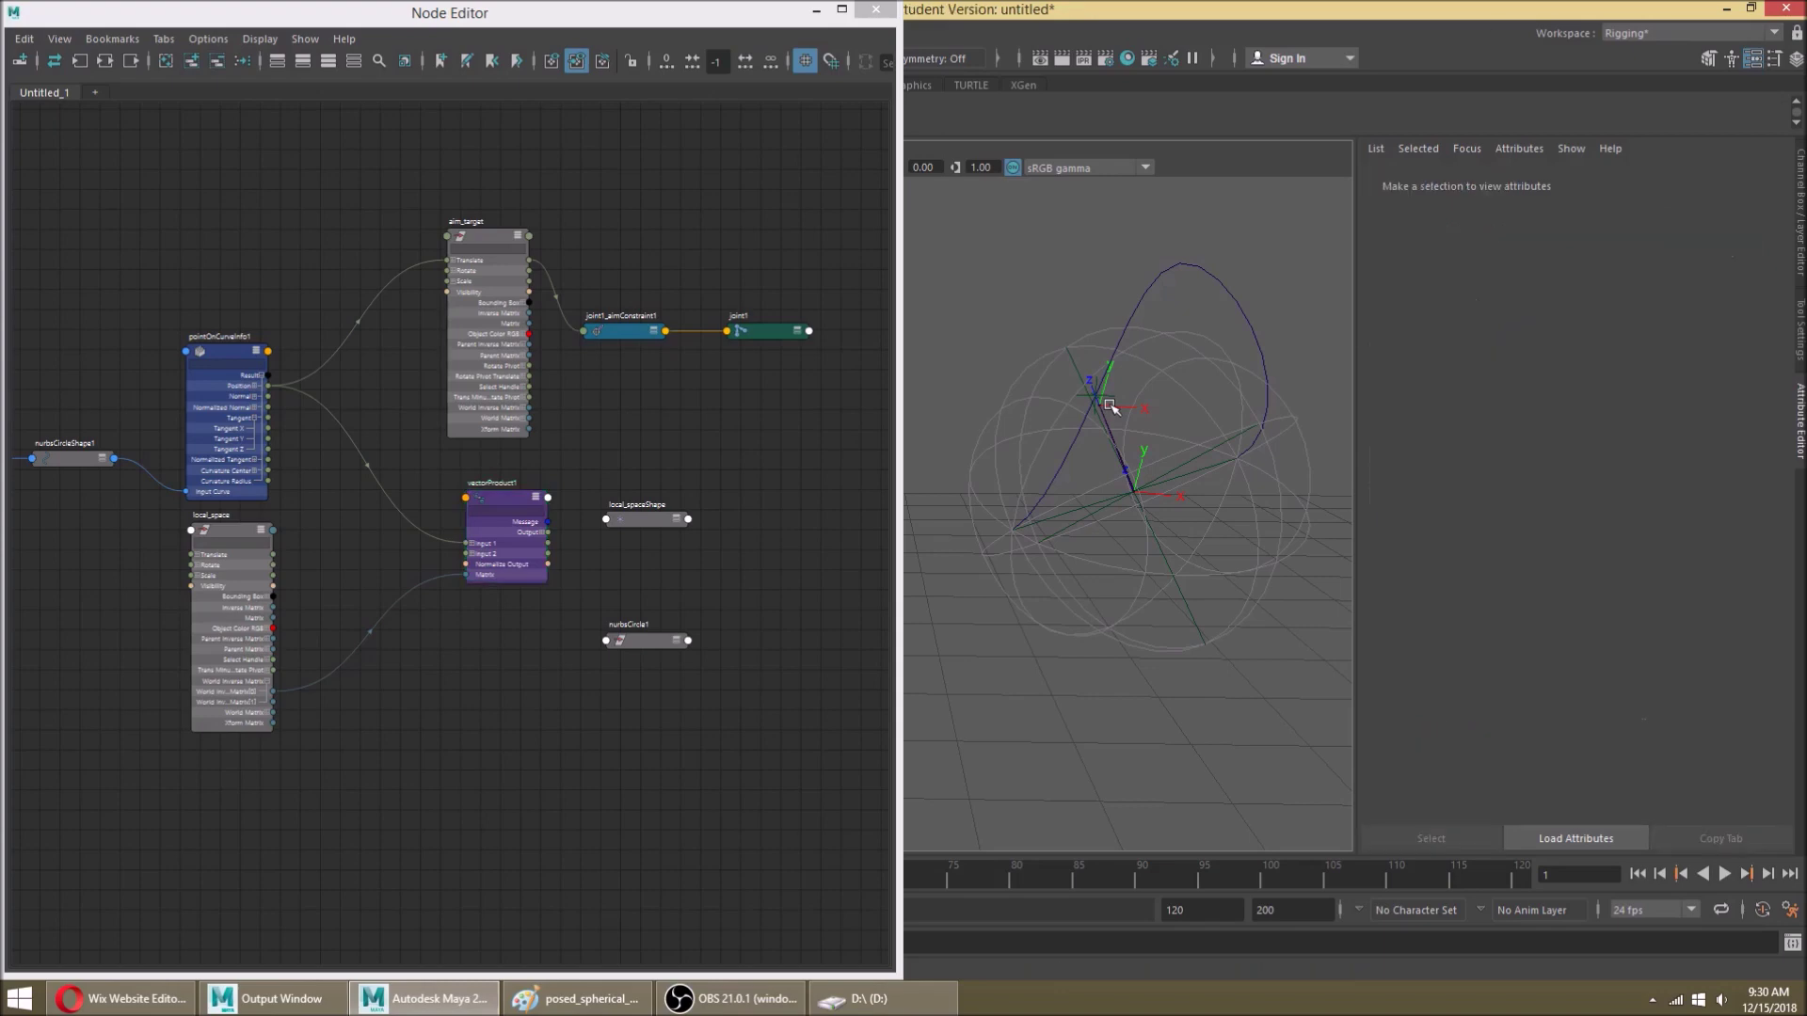
scroll(1097, 405, "down", 2)
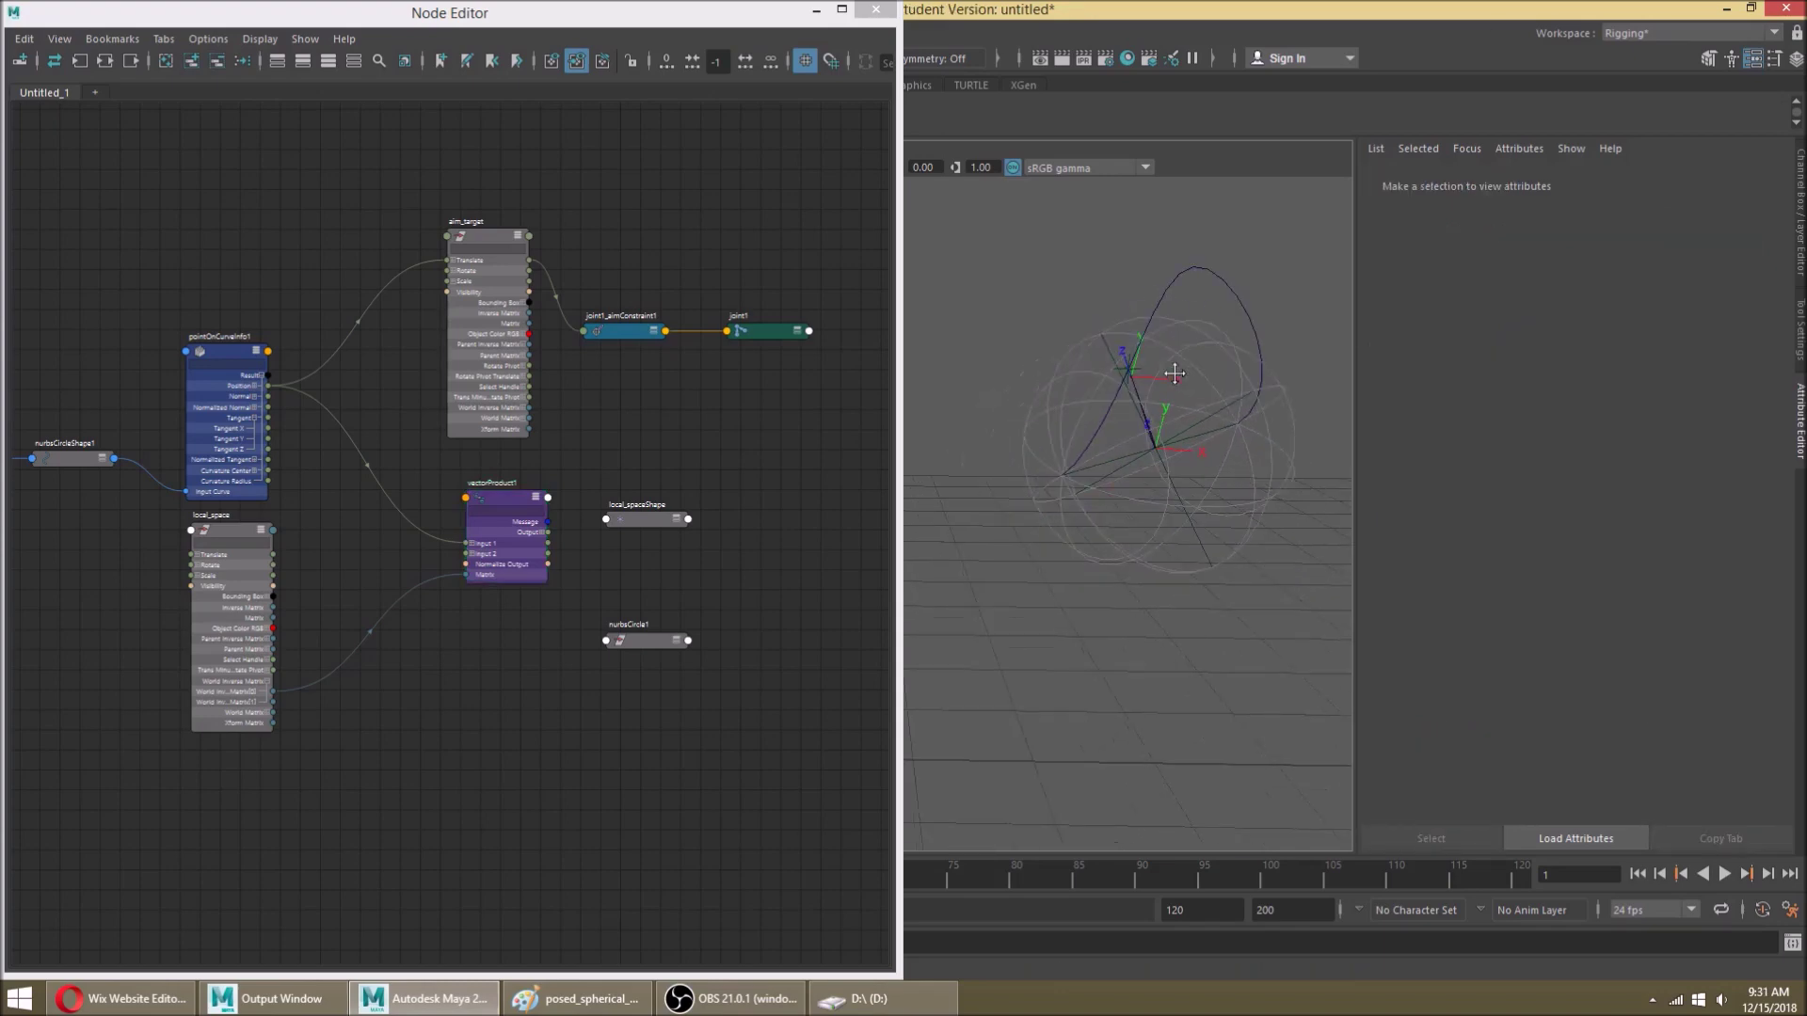
left_click(512, 562)
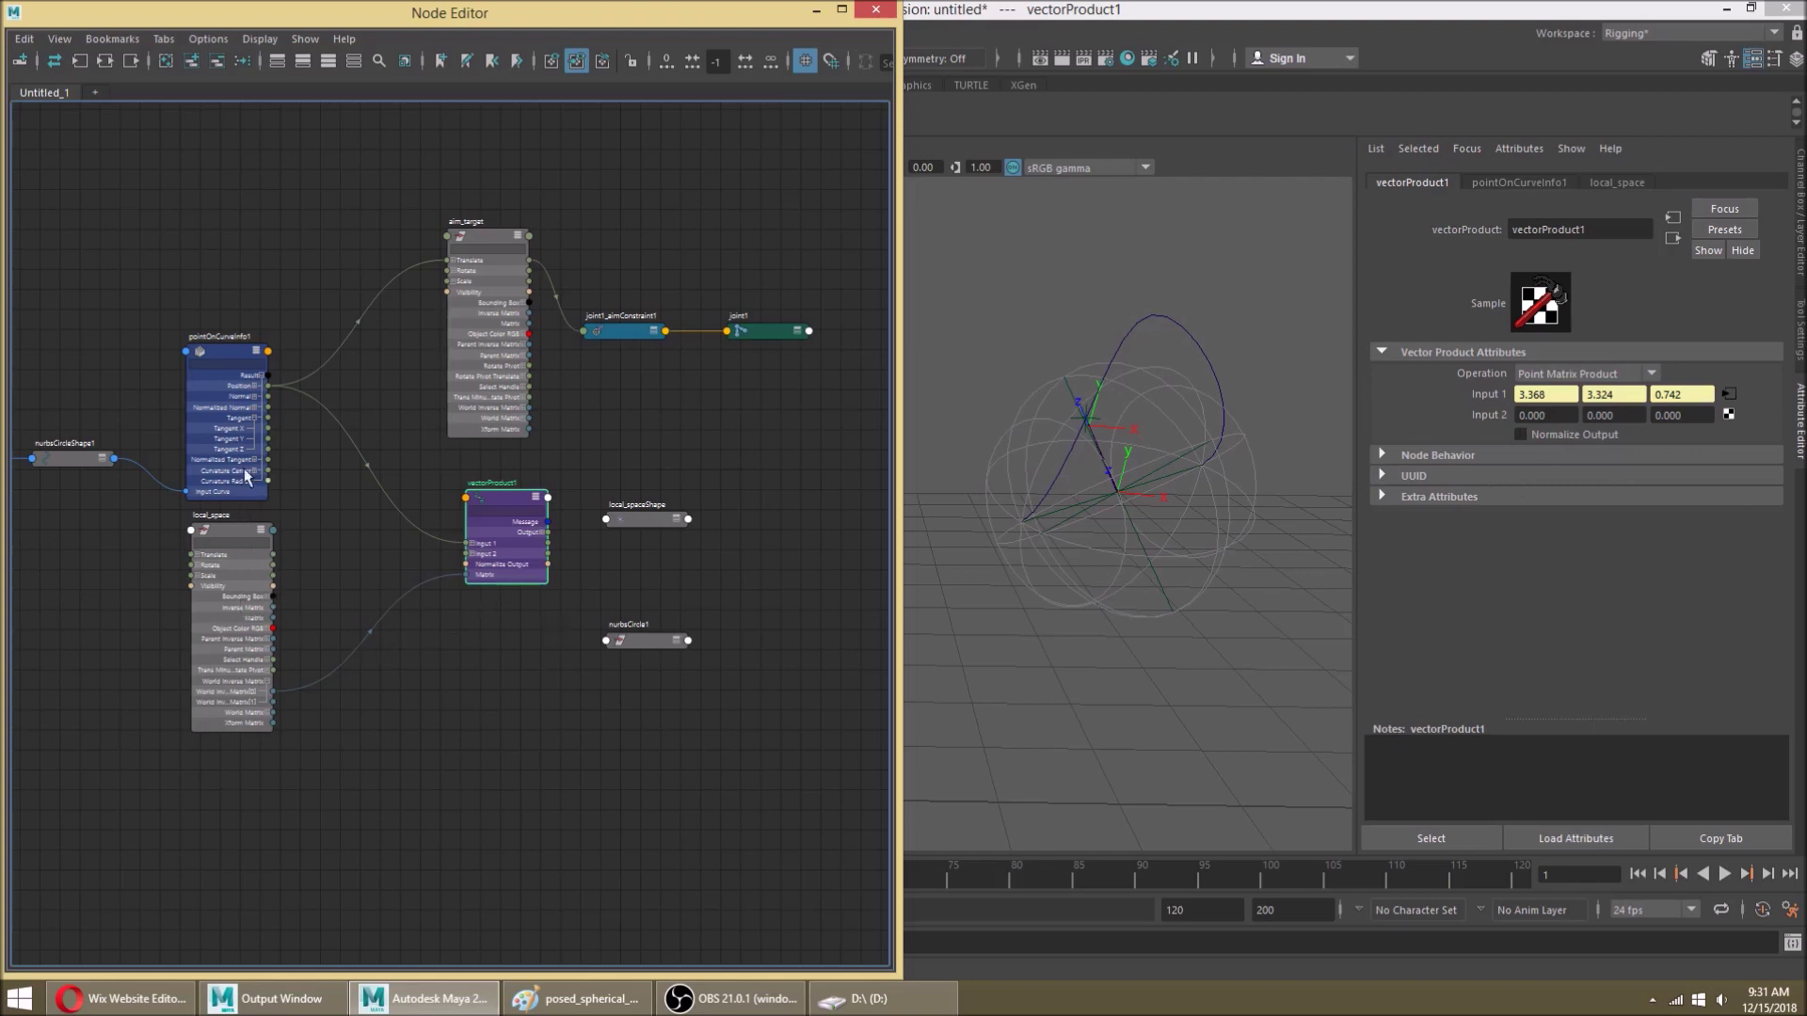
Step: Reposition local_space and vectorProduct1 and move the local_spaceShape and nurbsCircle1 nodes below vectorProduct1
mouse_move(239, 640)
left_mouse_down()
mouse_move(275, 608)
mouse_move(248, 621)
mouse_move(245, 668)
mouse_move(239, 646)
left_mouse_up()
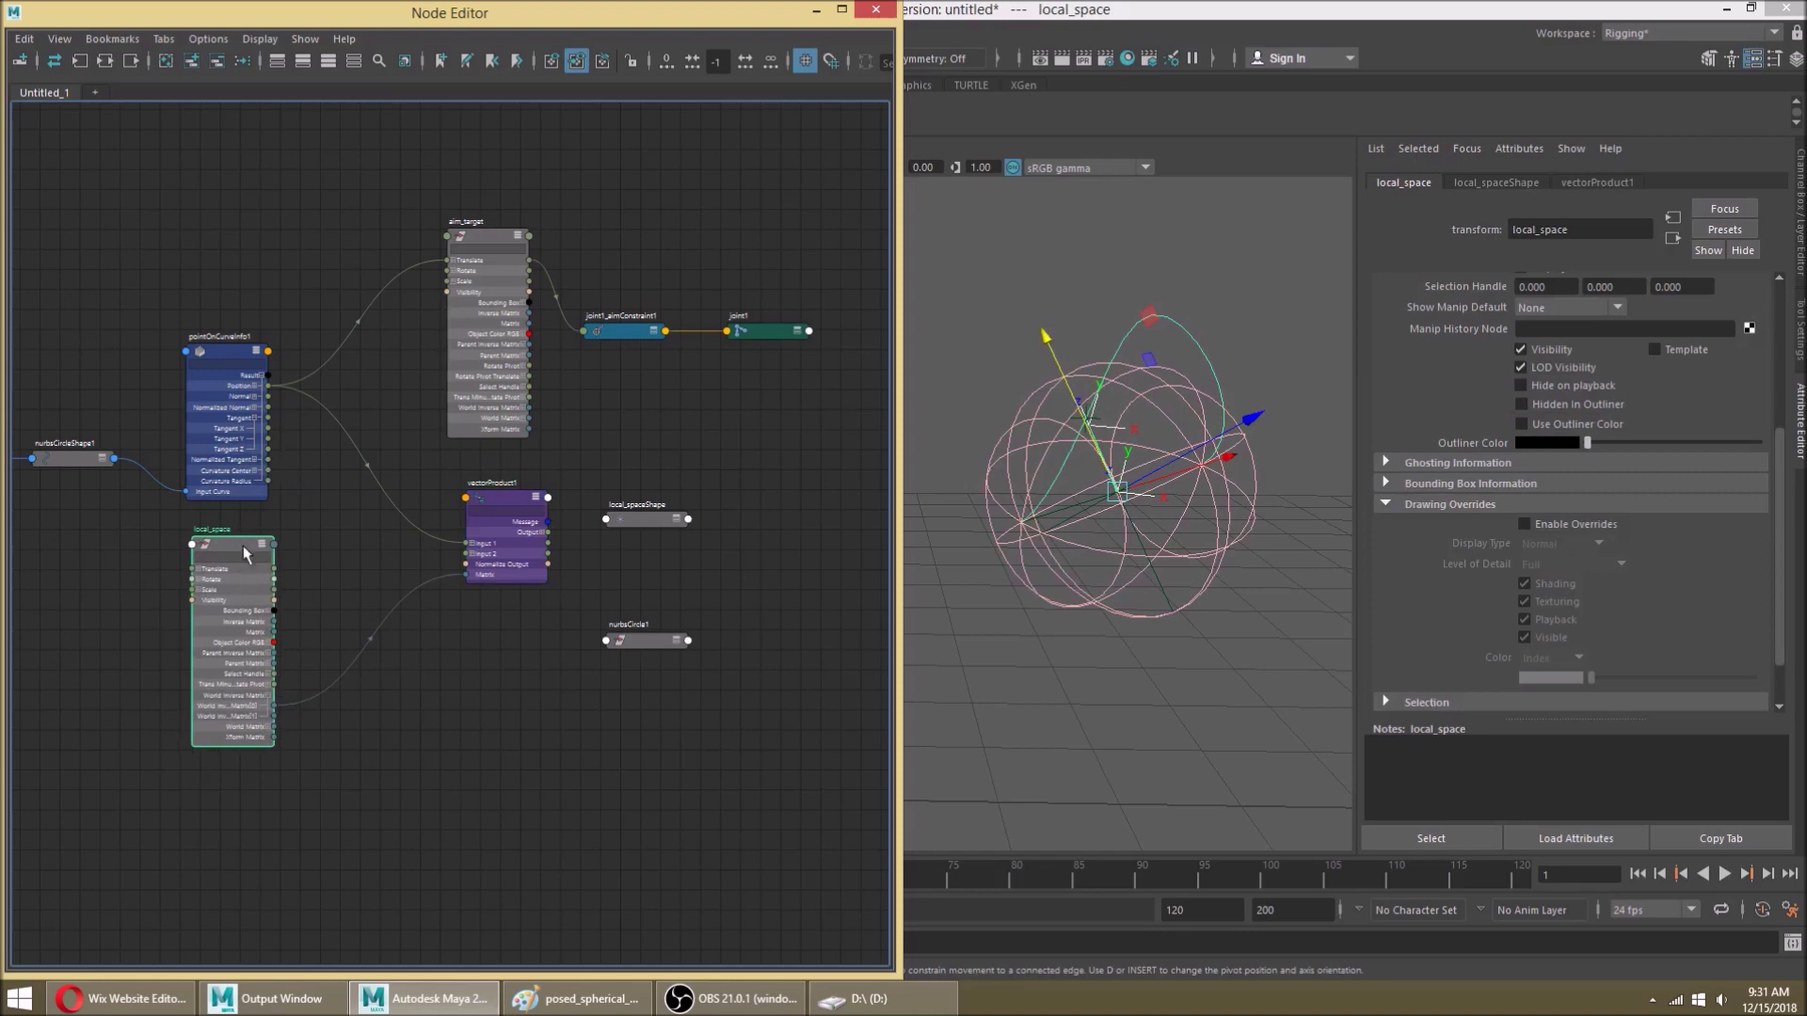
left_click_drag(539, 561, 498, 565)
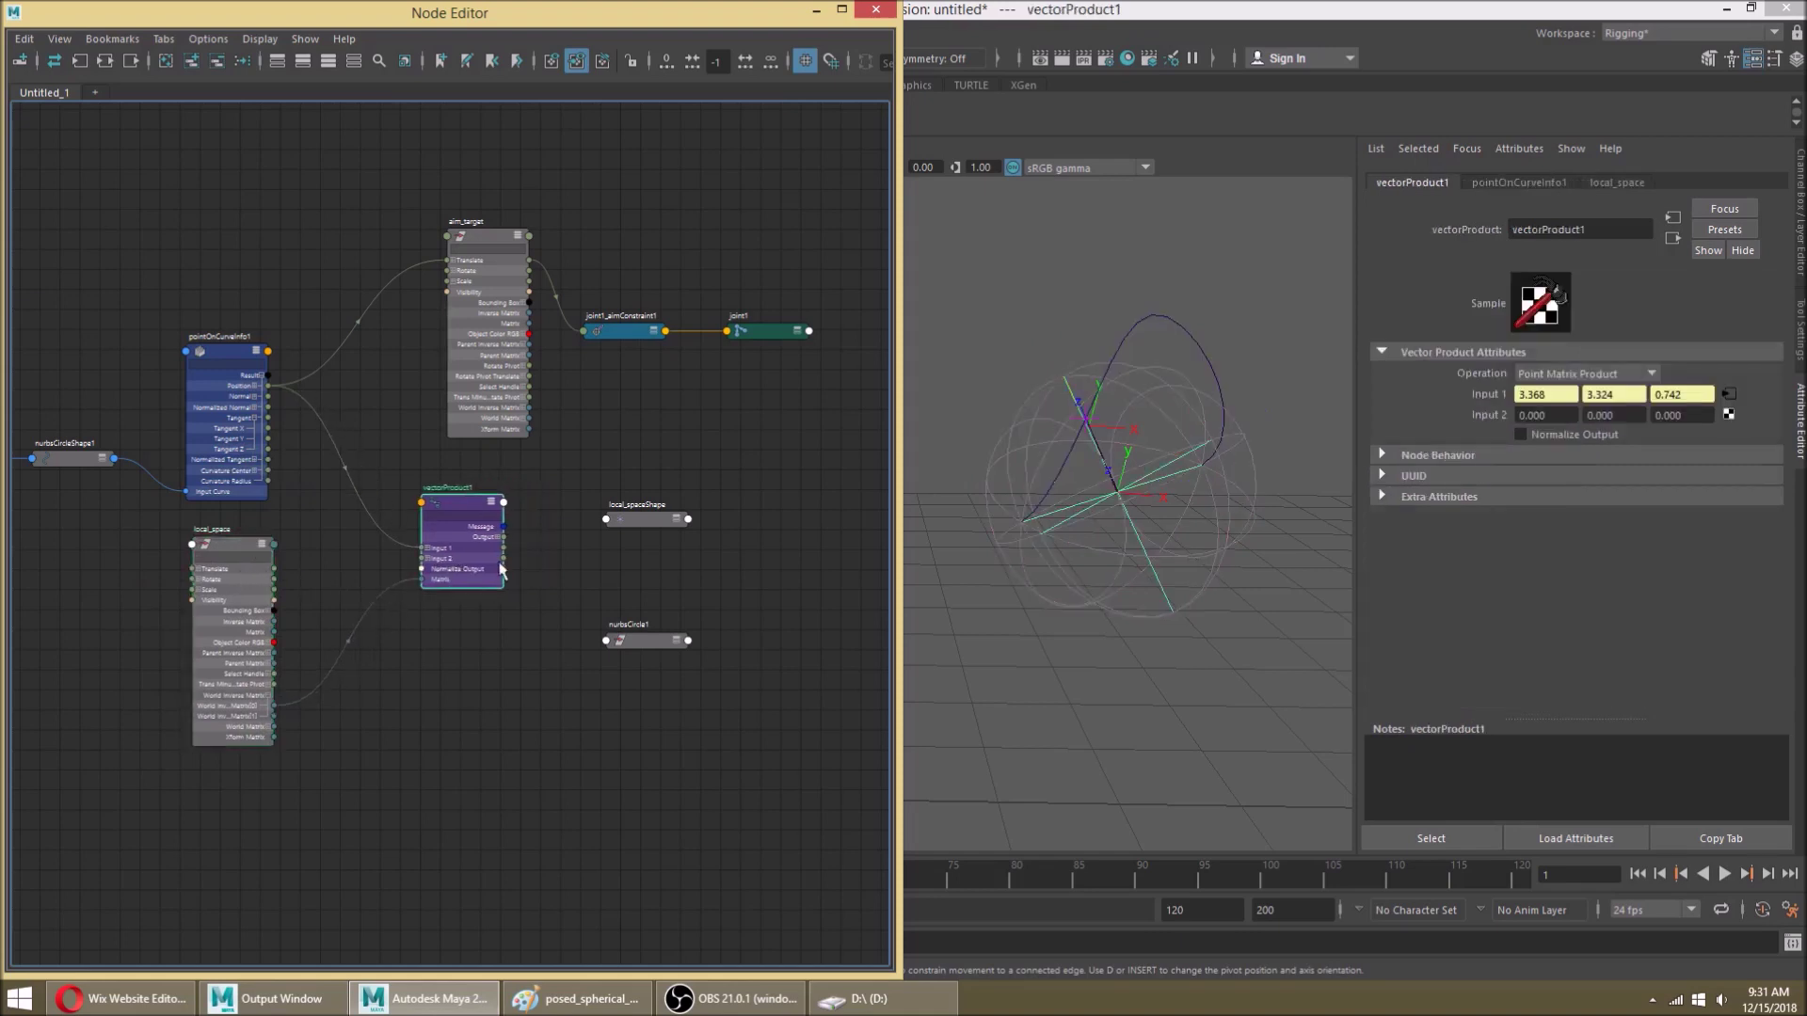
middle_click_drag(527, 550, 444, 593, "alt")
left_click_drag(603, 511, 452, 830)
left_click_drag(659, 784, 418, 737)
Step: Create a locator in the graph and connect vectorProduct1's Output to the locator's Translate
key("Tab")
type("locat")
key("Return")
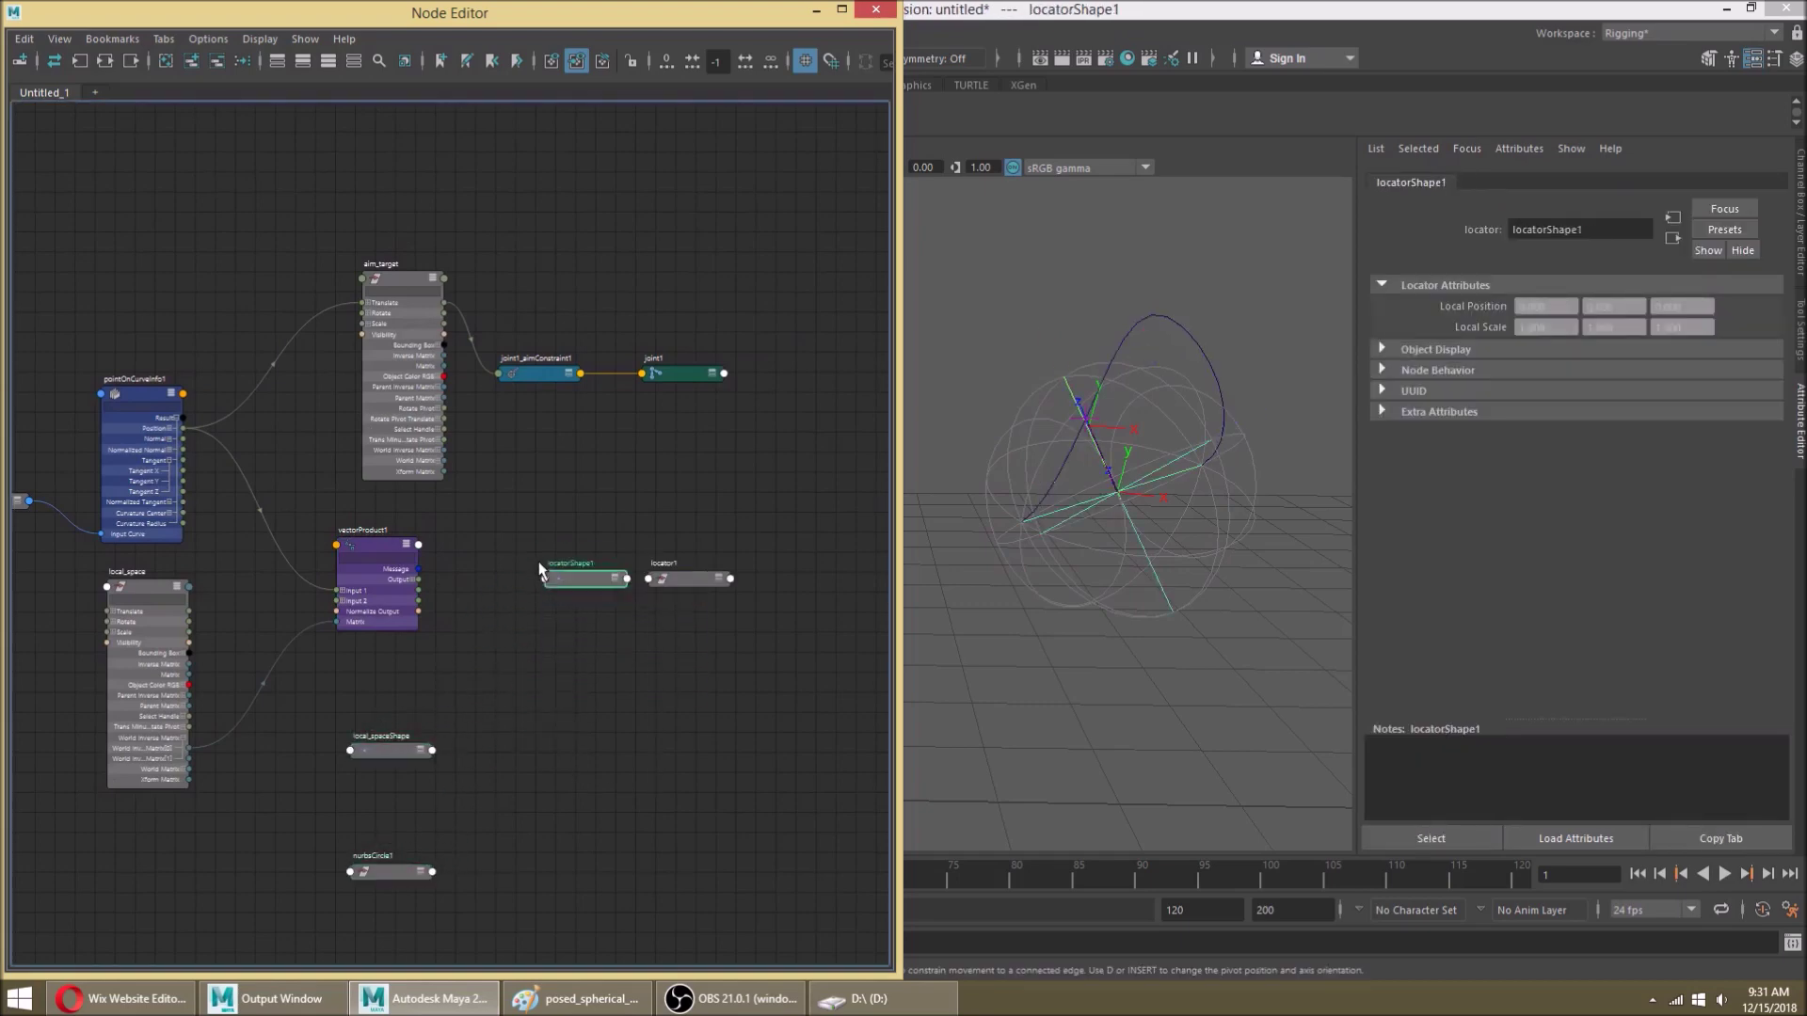
scroll(539, 562, "up", 5)
left_click_drag(764, 582, 530, 533)
left_click(664, 543)
left_click(664, 543)
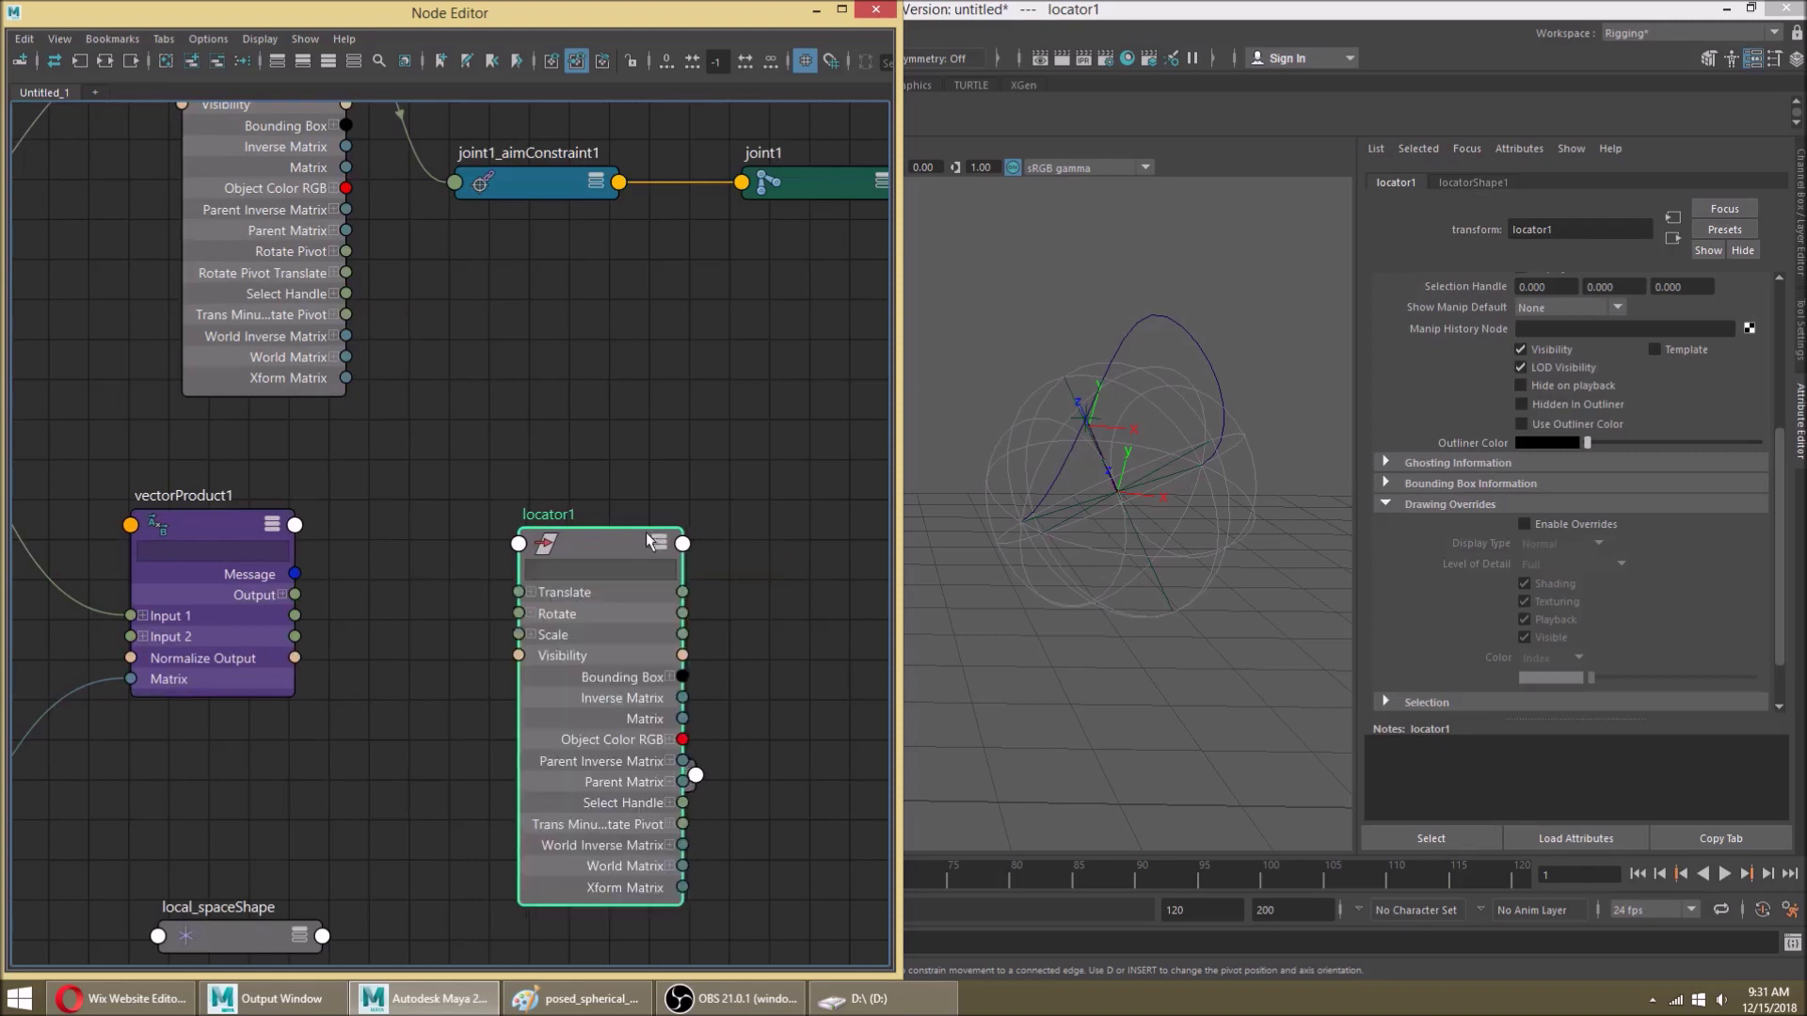
left_click_drag(294, 595, 561, 515)
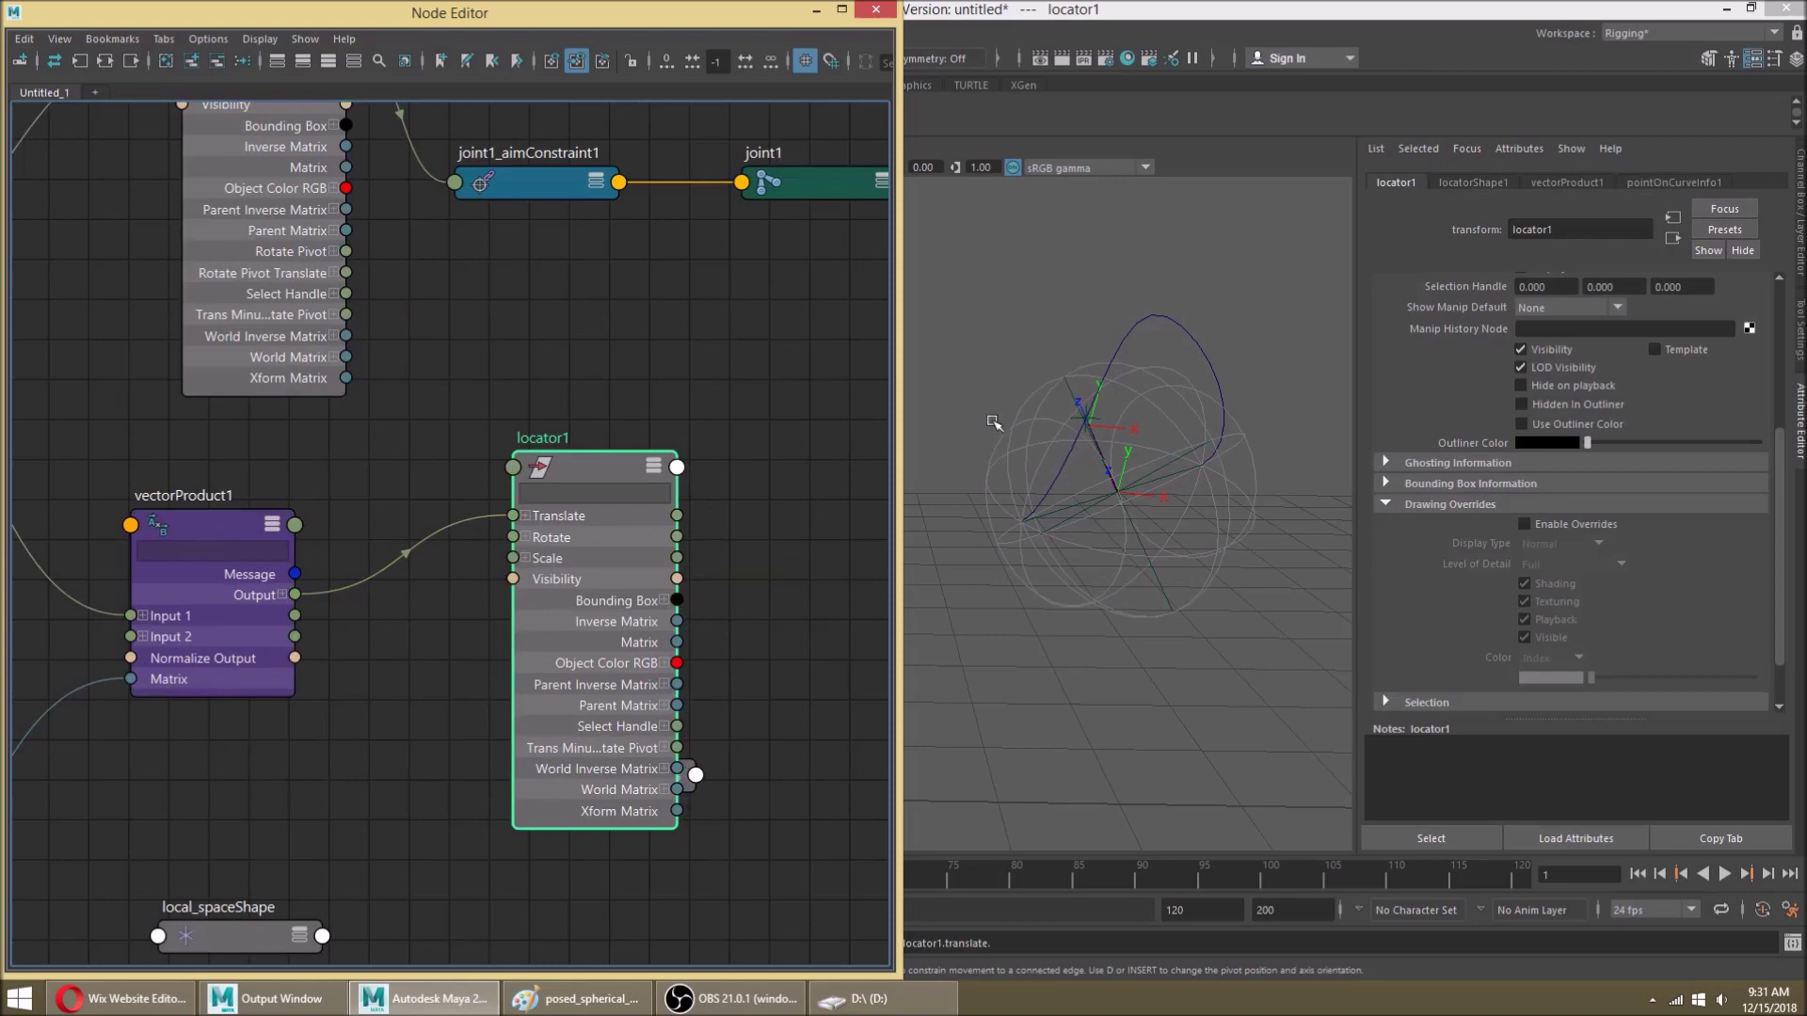
Step: Parent locator1 under local_space in the Outliner, keeping the Node Editor out of the way meanwhile
left_click_drag(746, 12, 706, 604)
middle_click_drag(228, 410, 245, 279)
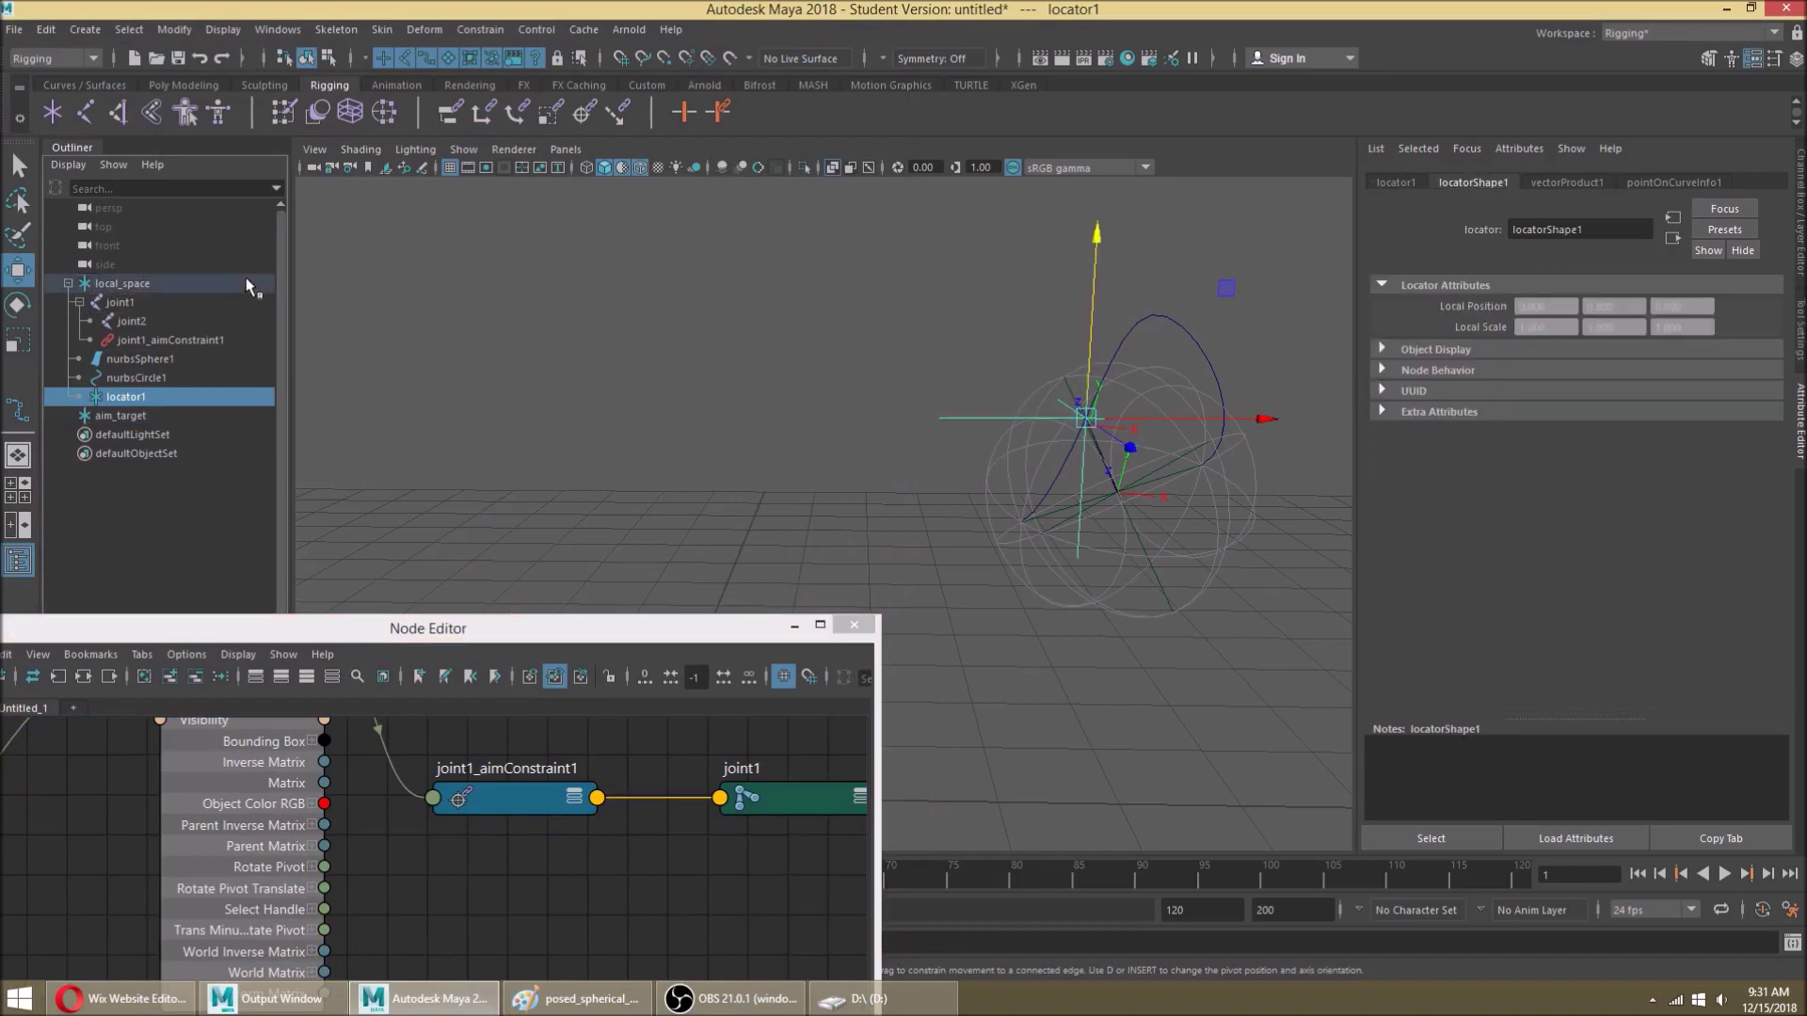
left_click_drag(602, 625, 605, 543)
left_click_drag(605, 326, 1036, 430, "alt")
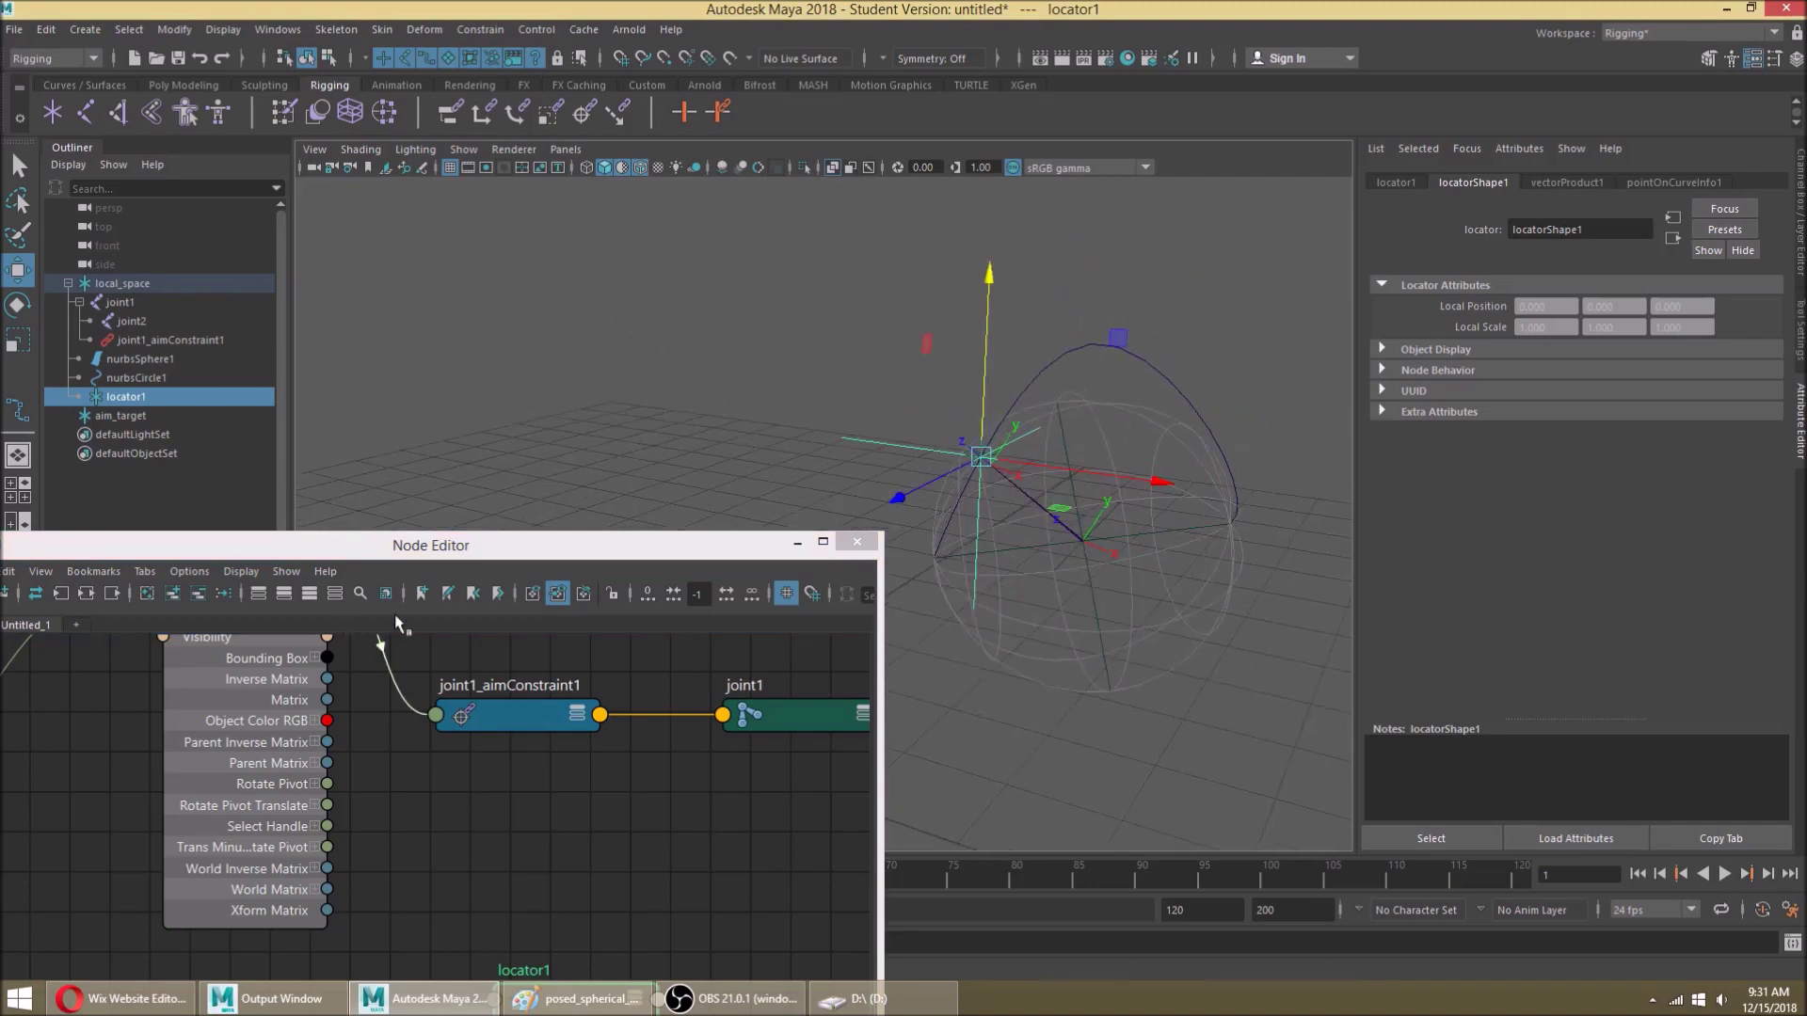
left_click_drag(433, 557, 397, 125)
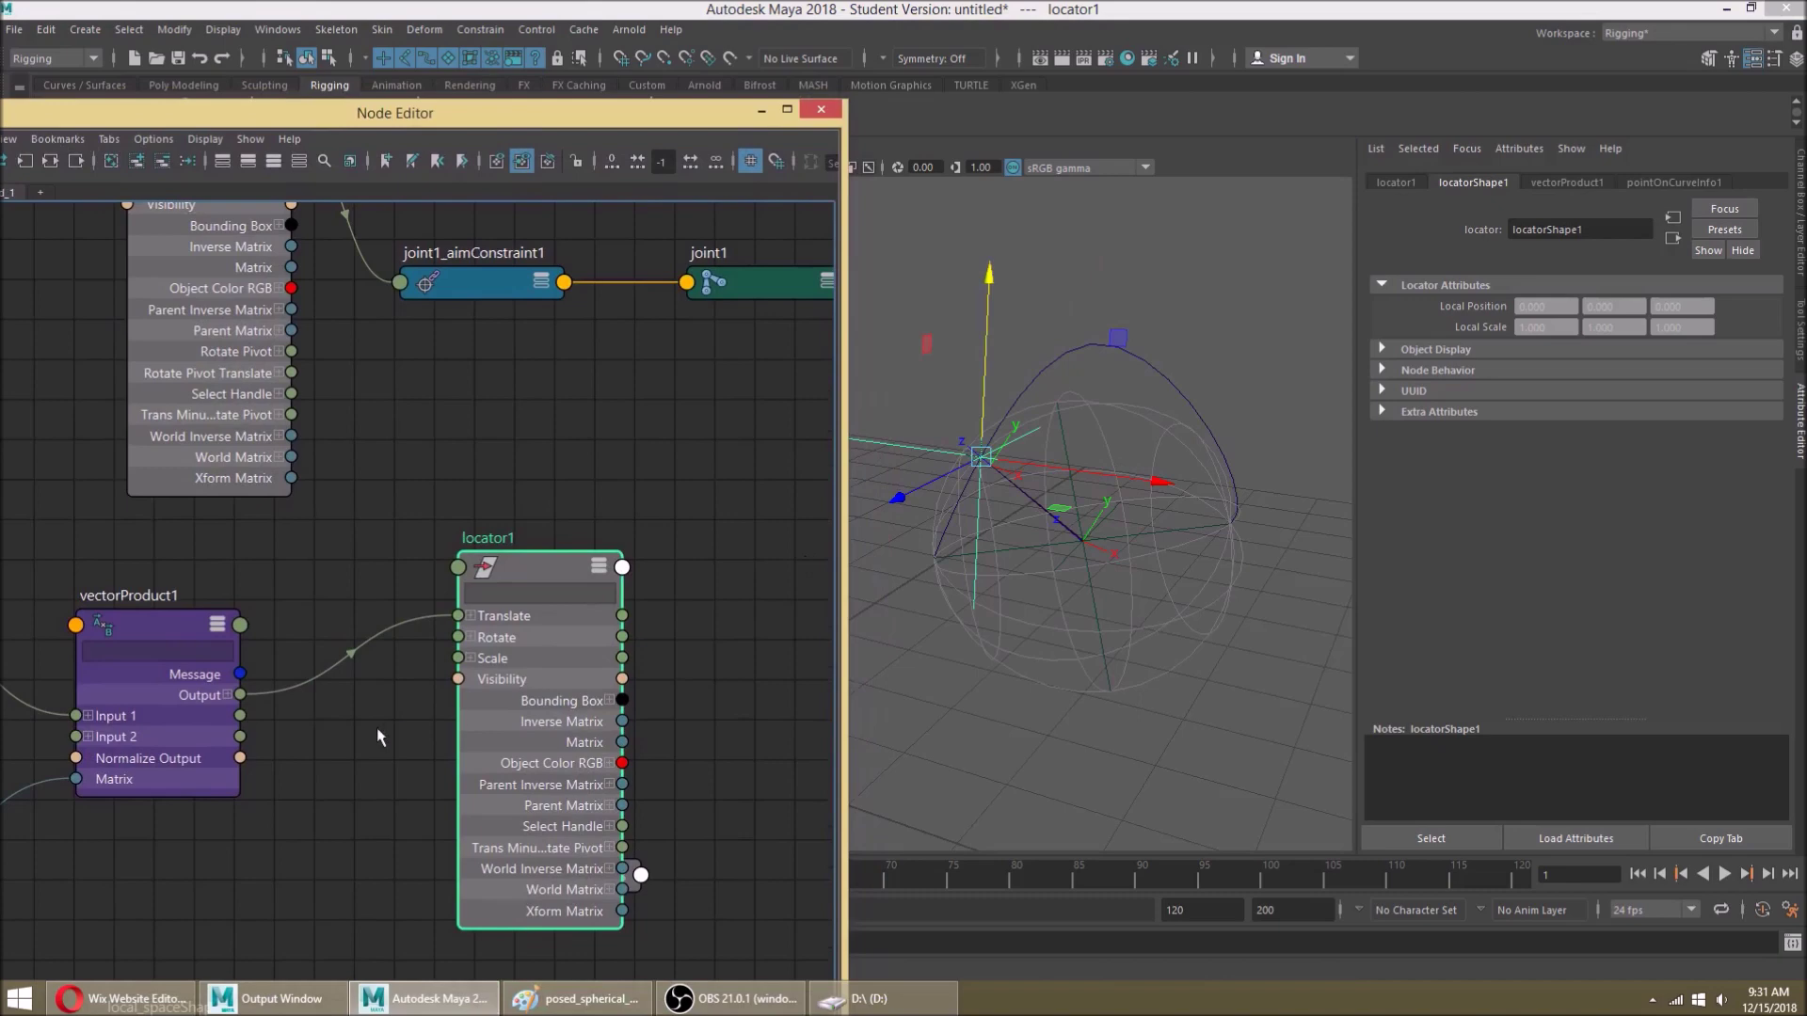
Step: Try Vector Matrix Product as vectorProduct1's operation
left_click(219, 735)
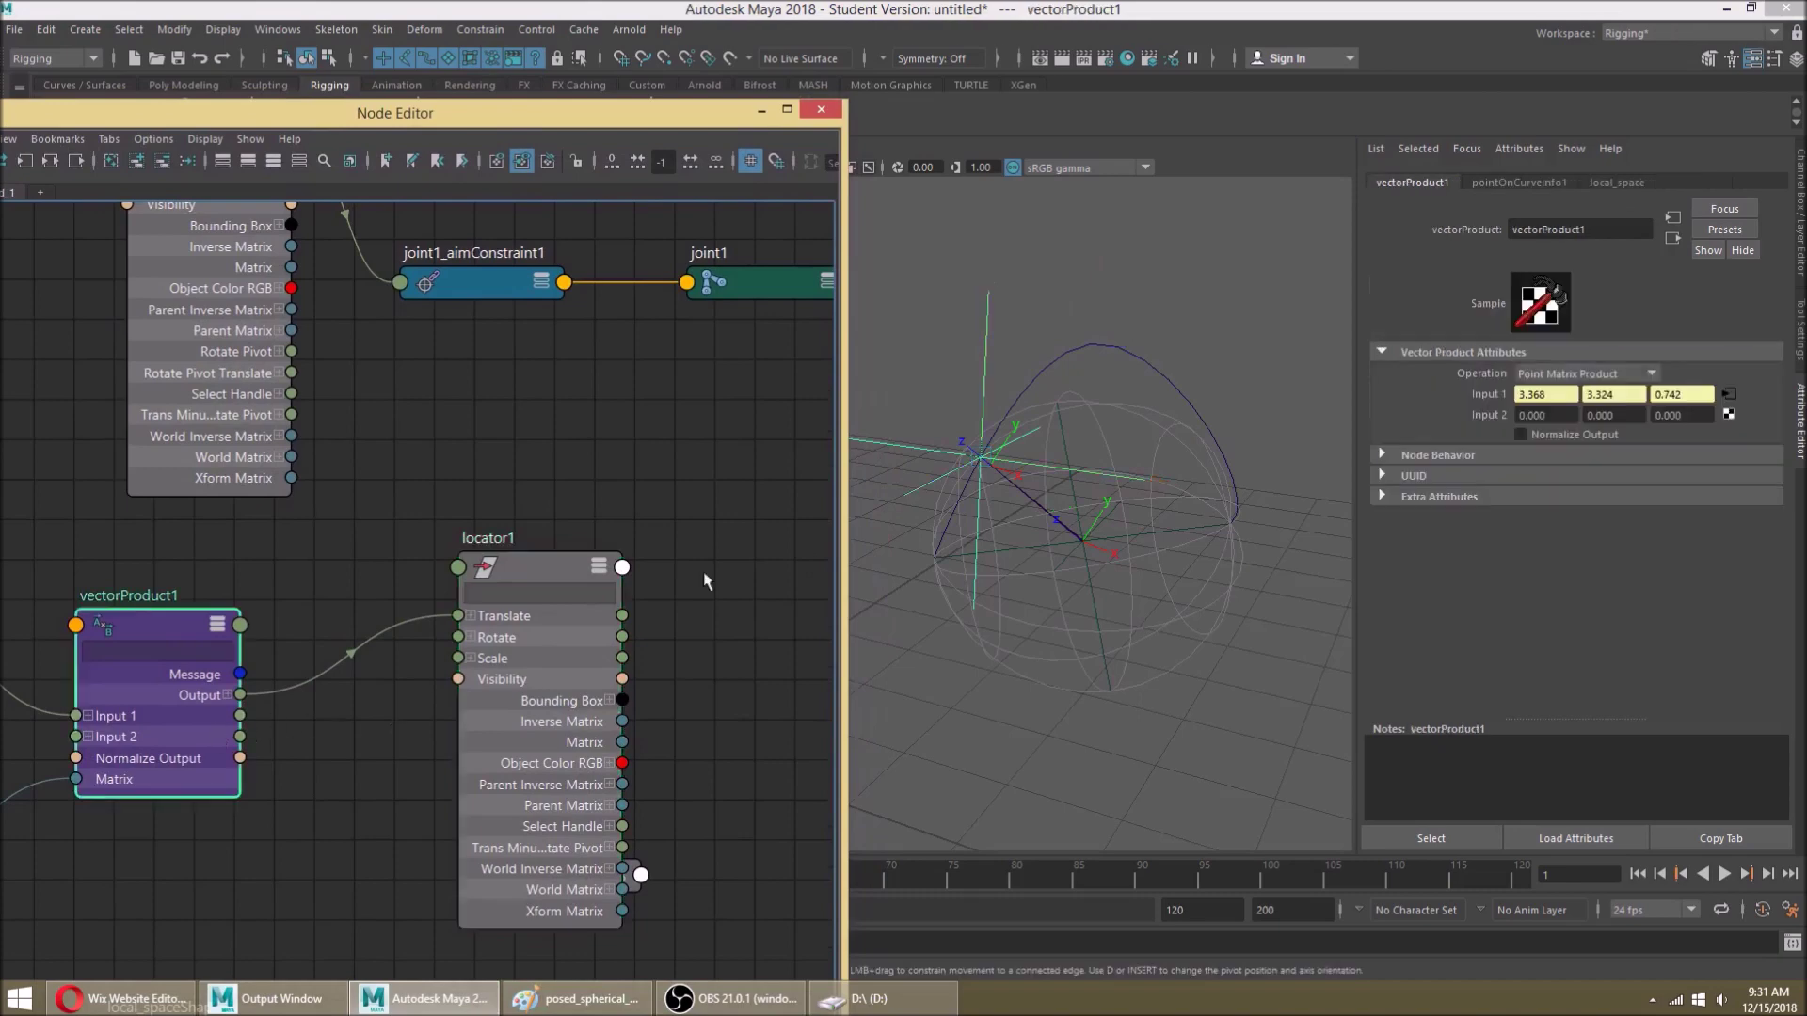
left_click(1617, 375)
left_click(1584, 456)
scroll(1218, 455, "down", 5)
left_click_drag(1218, 455, 1263, 488, "alt")
middle_click_drag(1262, 488, 1654, 460, "alt")
scroll(1197, 423, "down", 3)
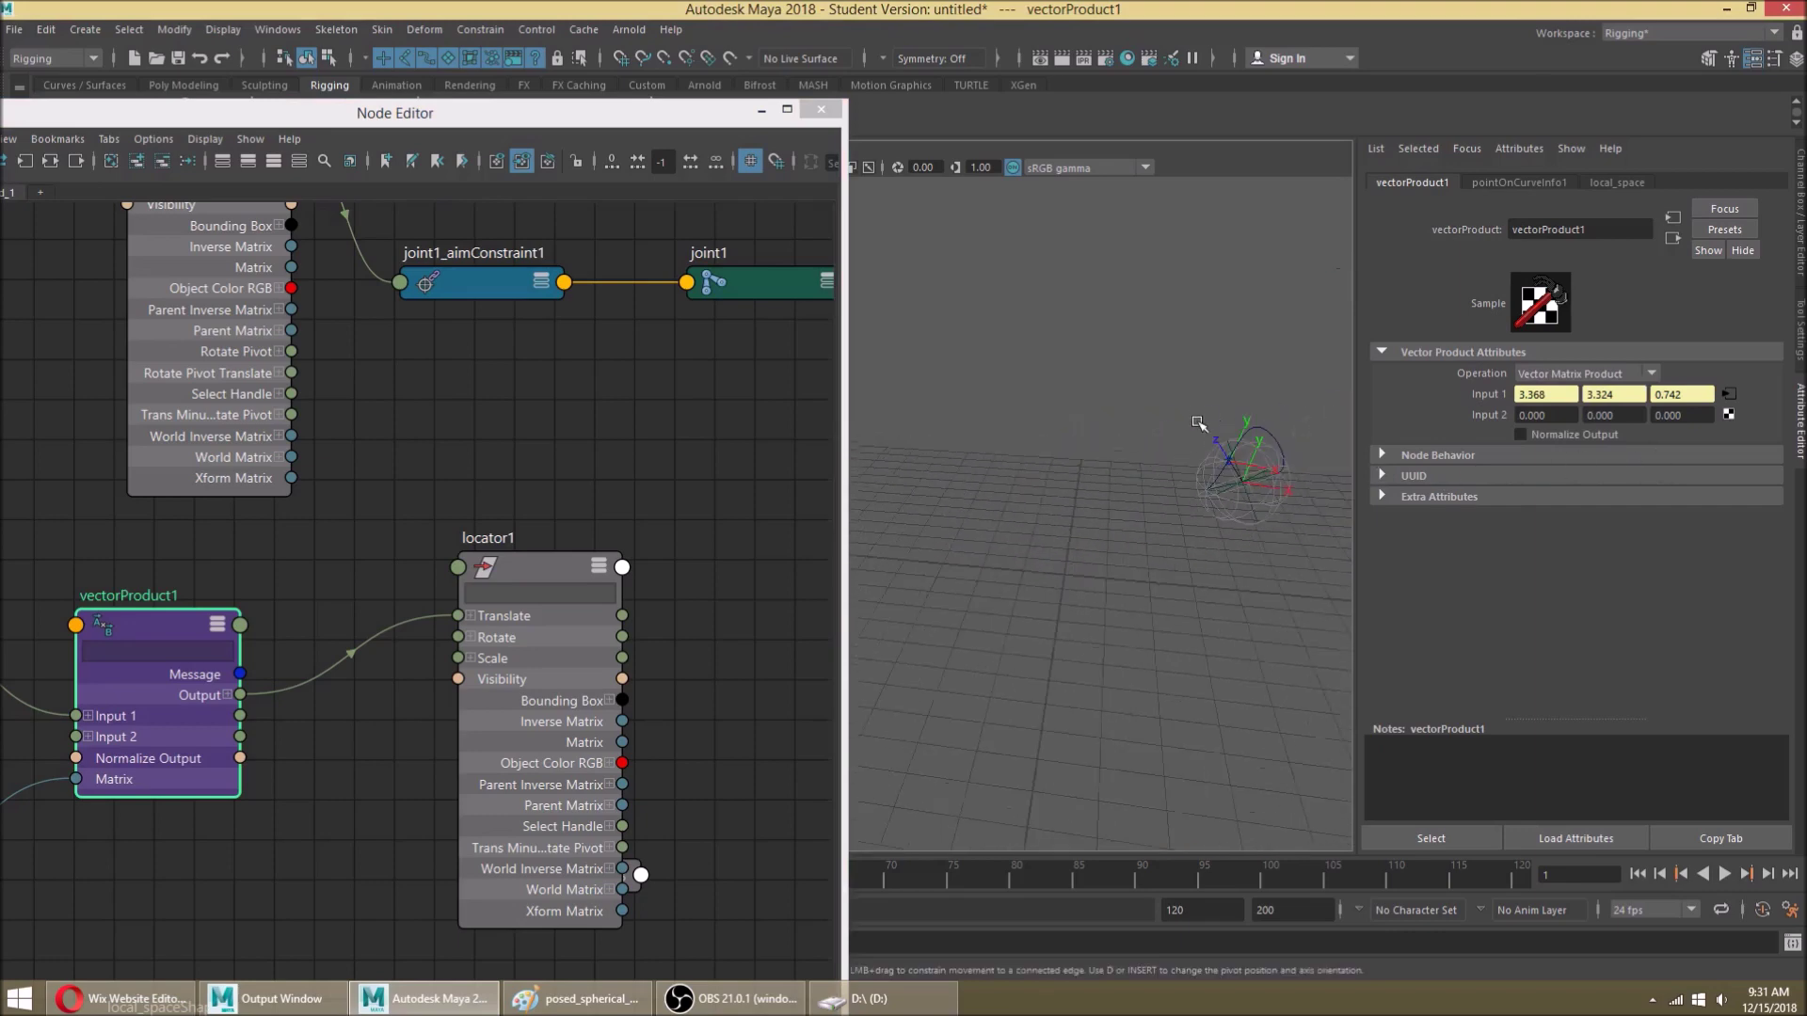
Step: Select locator1 and examine its placement relative to the sphere and curve from several angles
left_click(593, 721)
left_click_drag(1000, 445, 1061, 438, "alt")
right_click_drag(1061, 438, 1081, 433, "alt")
left_click_drag(1082, 434, 968, 468, "alt")
left_click_drag(1075, 481, 1081, 556, "alt")
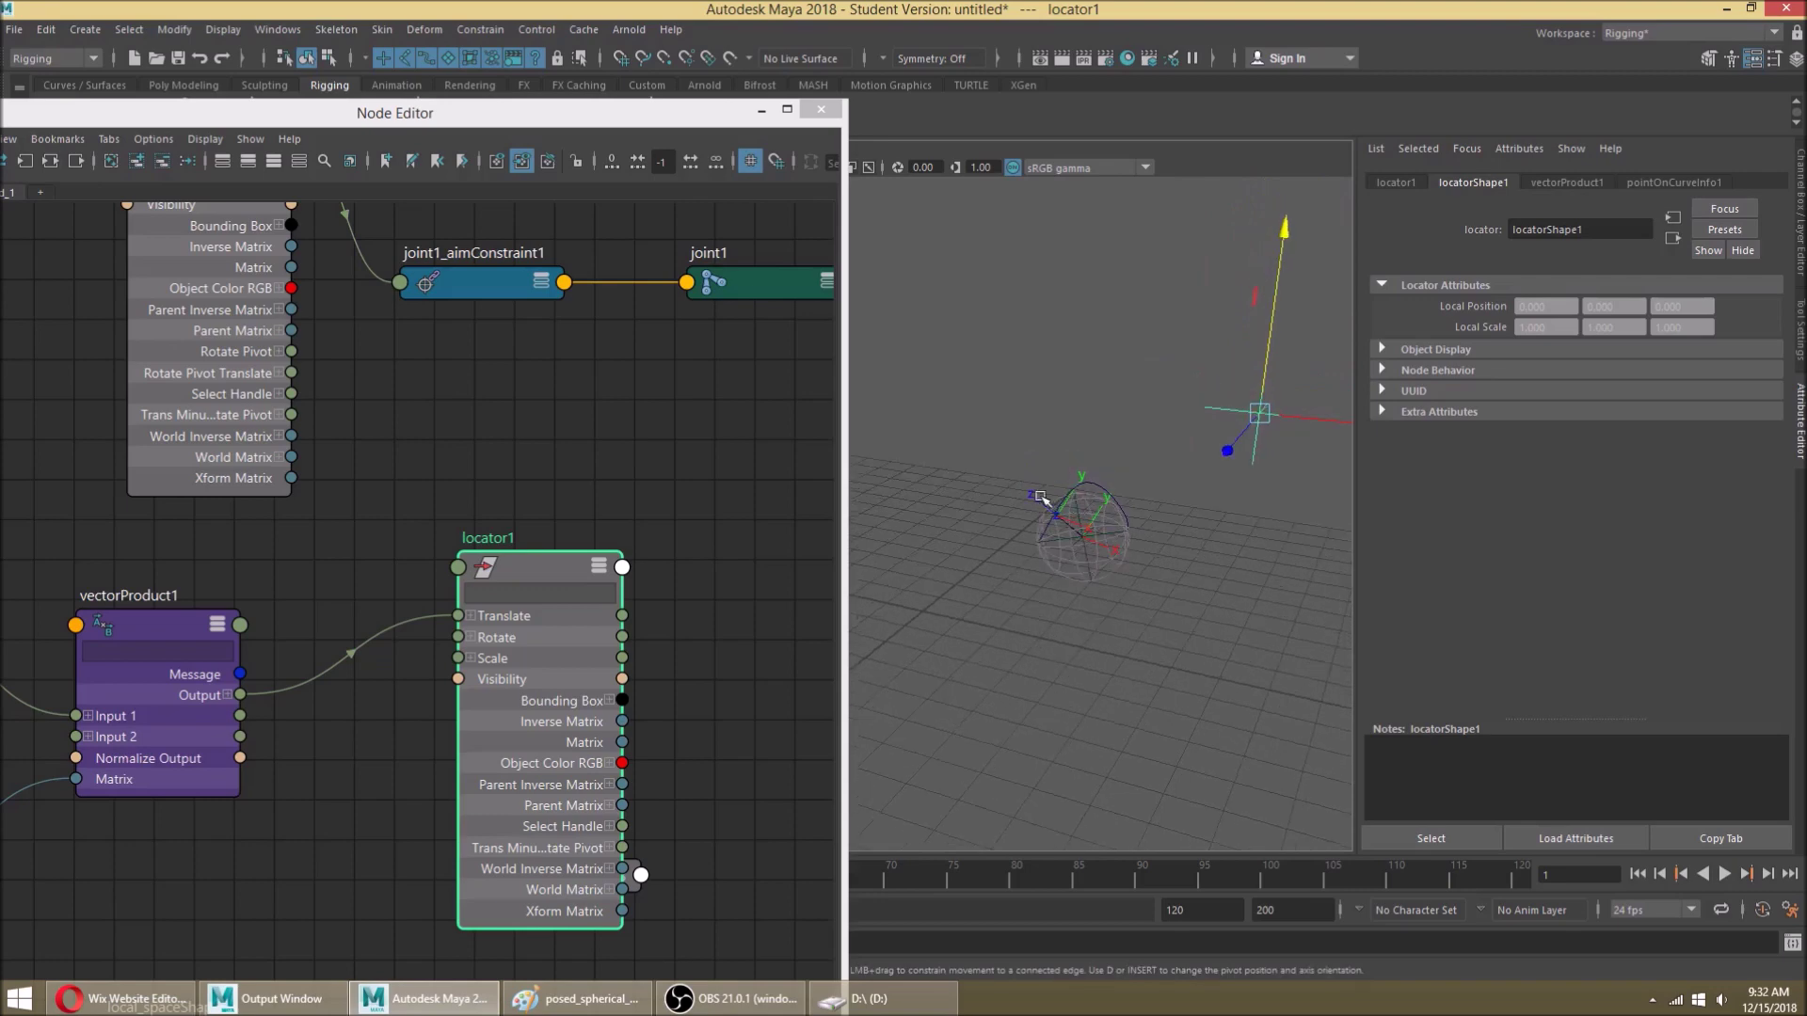
left_click_drag(1068, 476, 1041, 468, "alt")
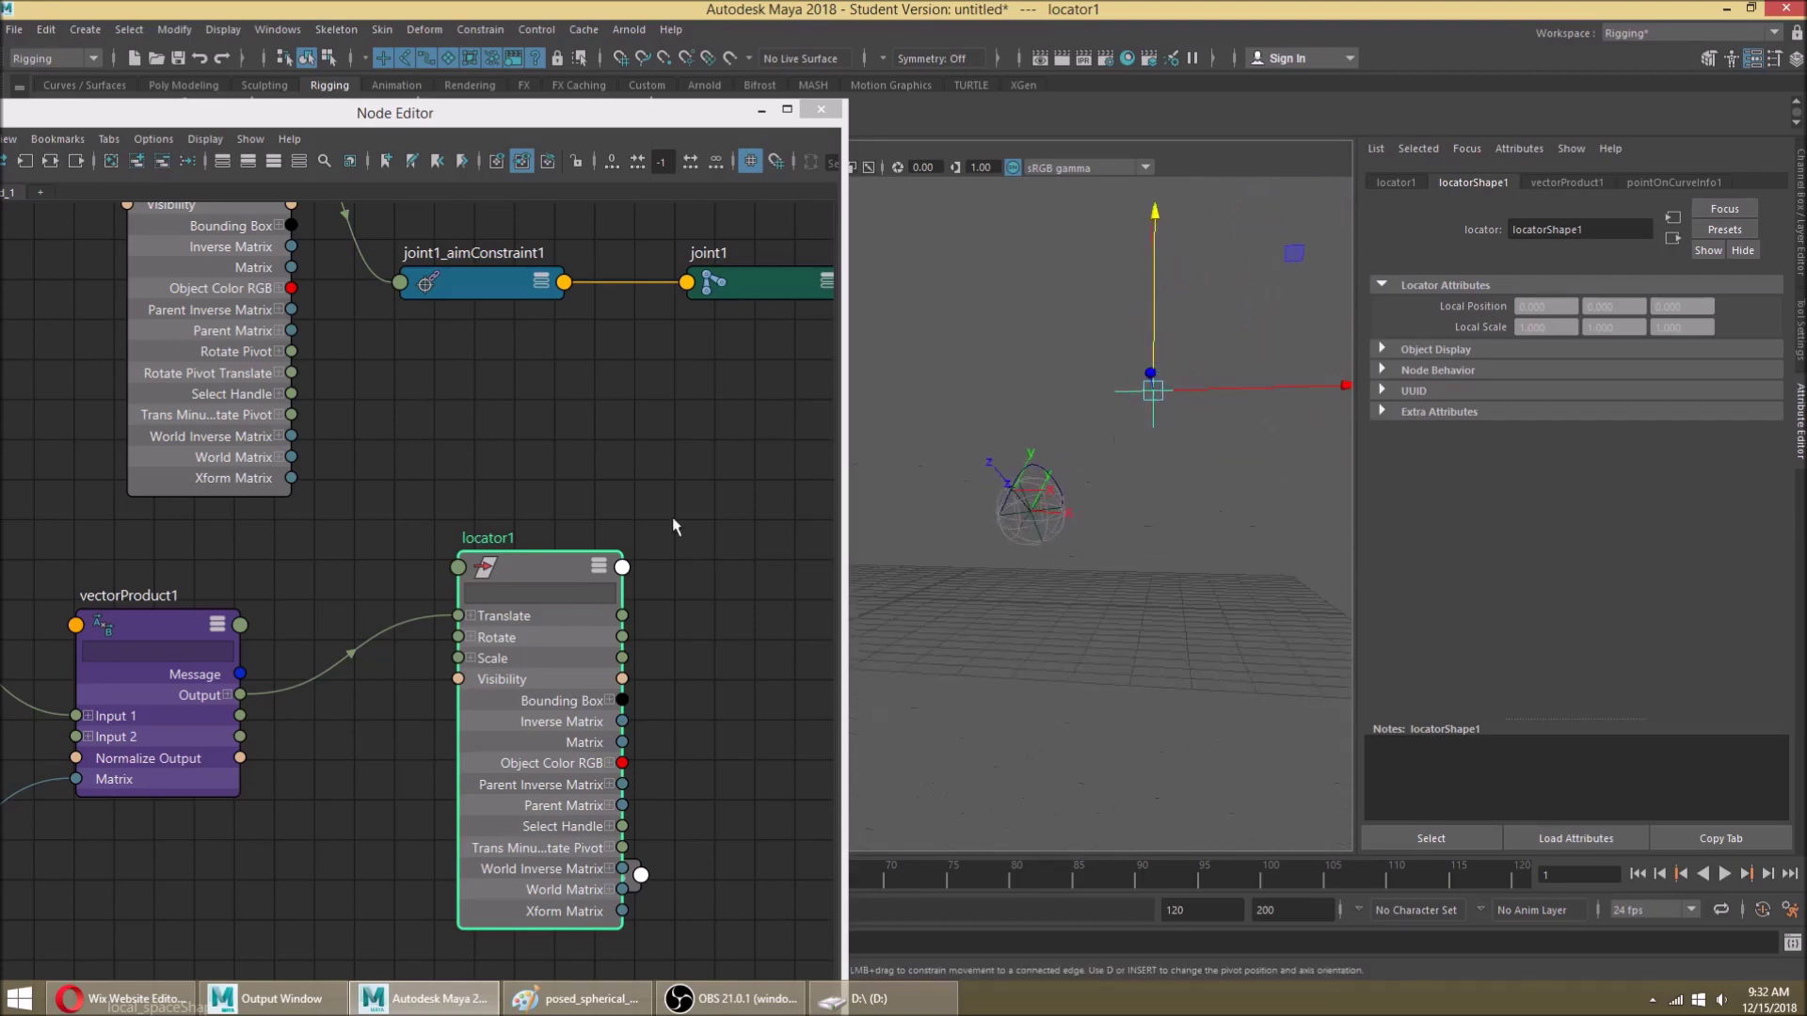
Step: Set vectorProduct1's operation to Point Matrix Product and select locator1 to check its position
left_click(85, 715)
left_click(1528, 375)
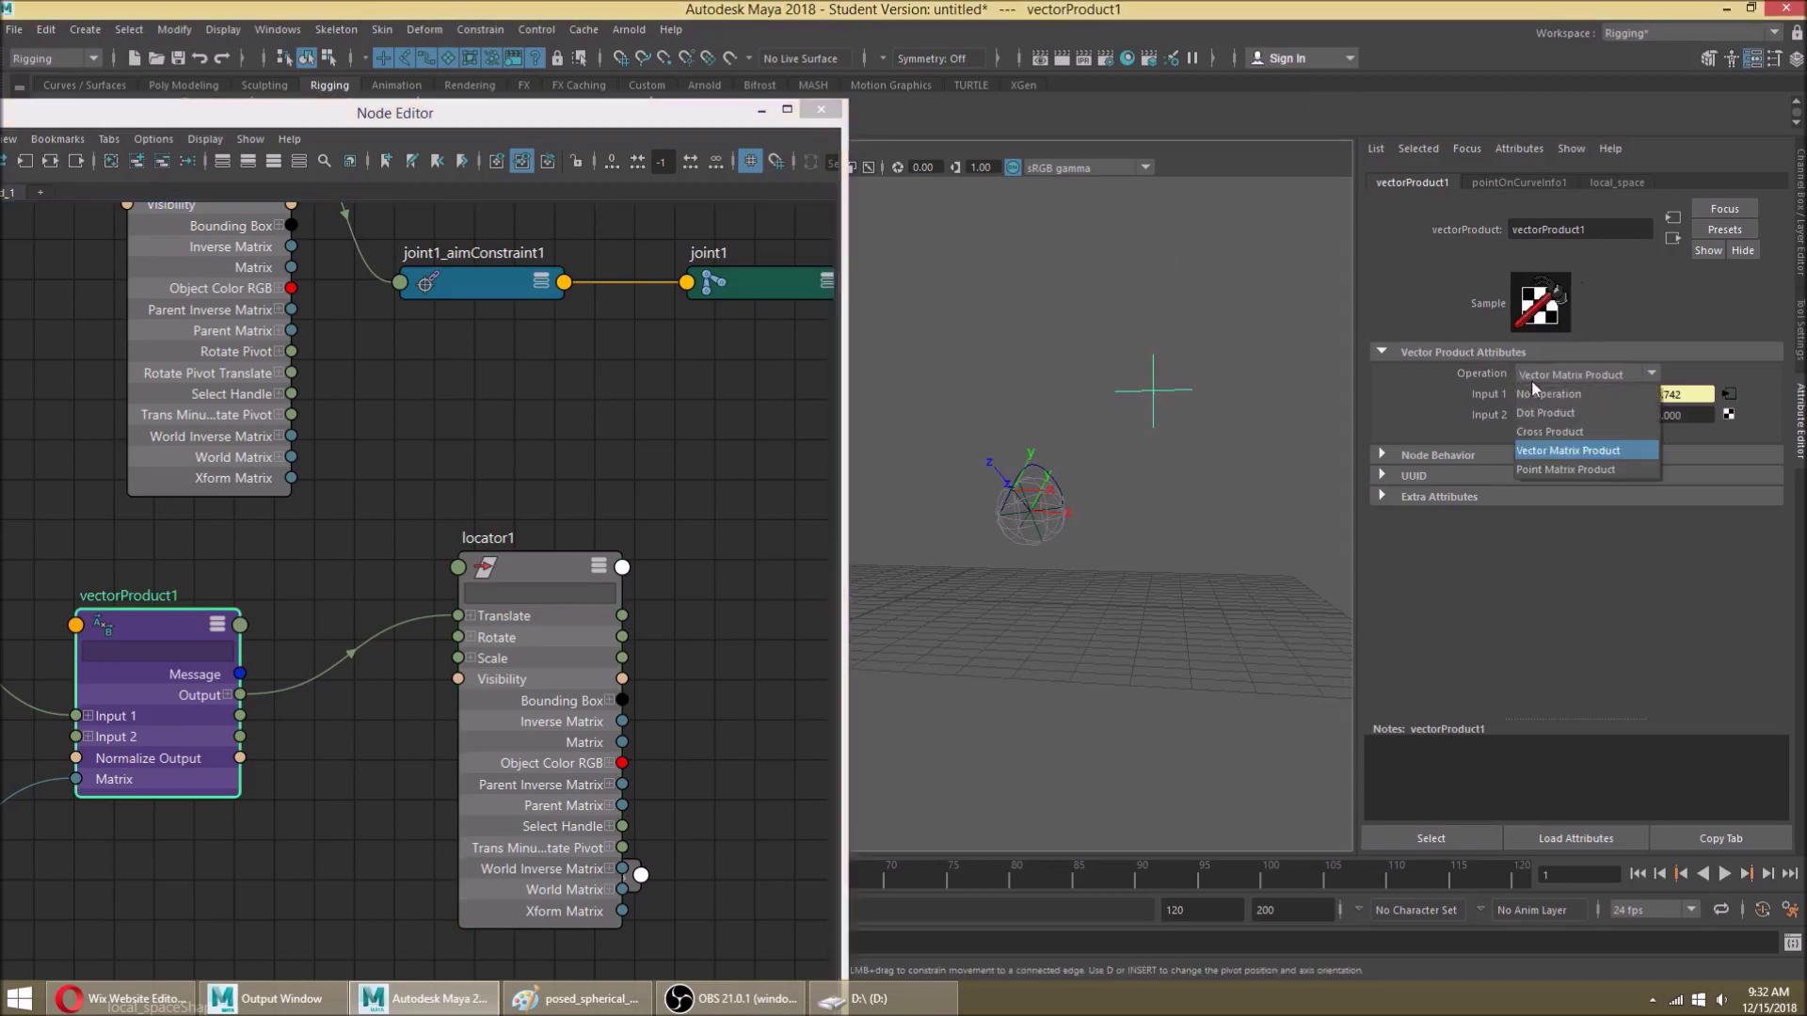
left_click(1588, 475)
left_click(523, 640)
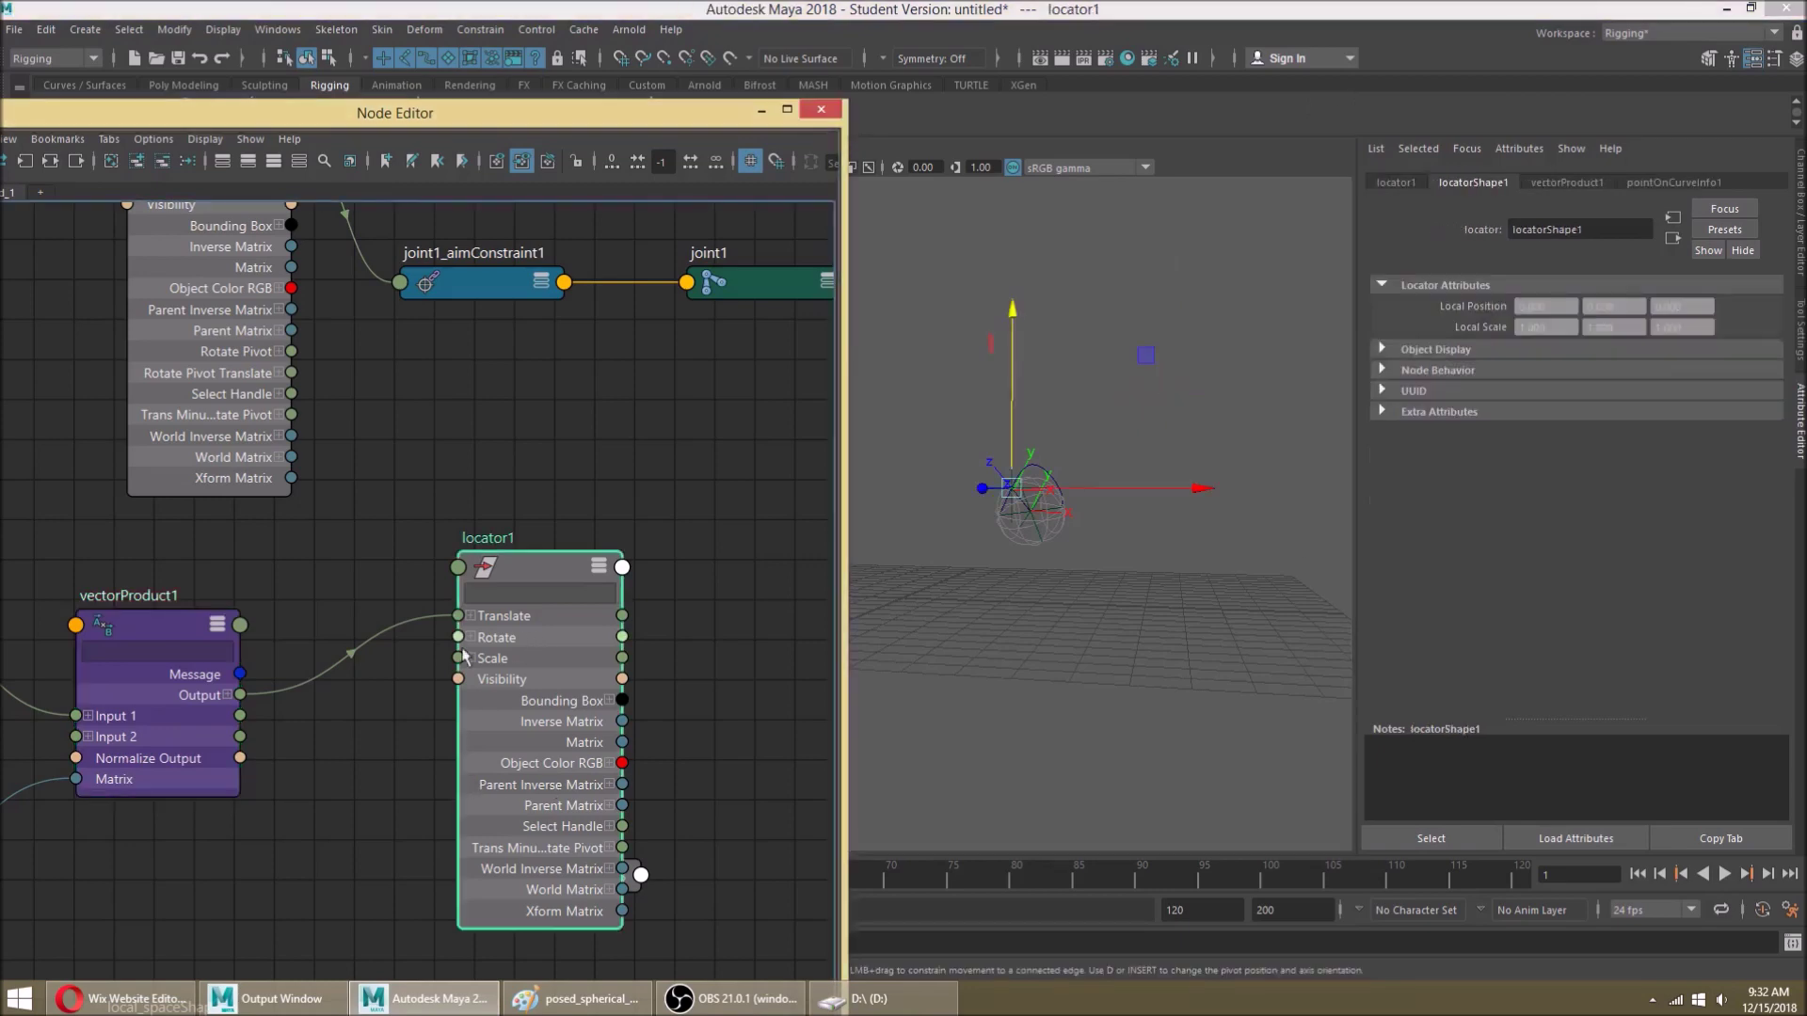
Step: Move the locator1 node below locatorShape1 in the graph, inspect the locator on the curve, and clear the selection
scroll(537, 633, "down", 2)
middle_click_drag(537, 633, 376, 477, "alt")
left_click_drag(386, 484, 309, 887)
scroll(1049, 485, "up", 3)
scroll(1105, 492, "up", 4)
middle_click_drag(1105, 492, 811, 584, "alt")
left_click_drag(954, 543, 1105, 391, "alt")
left_click(506, 676)
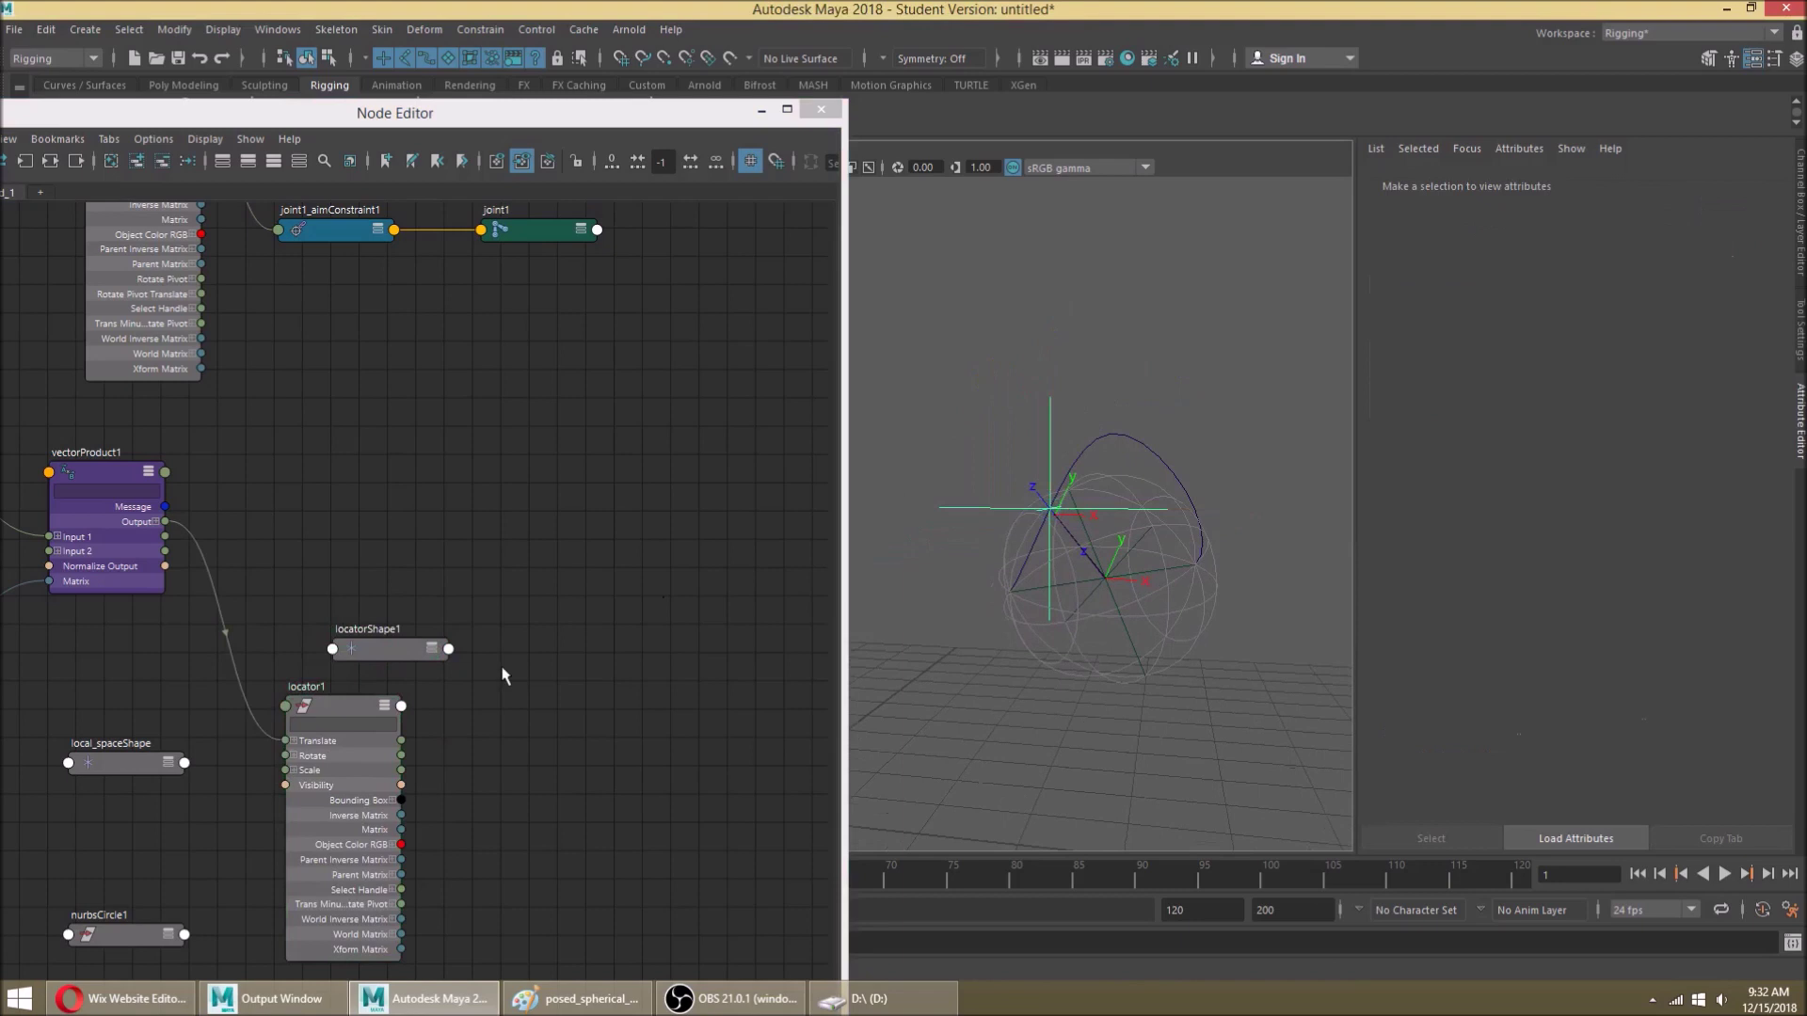
Step: Select the nurbsCircle1 curve and examine how it sits over the sphere and joint
left_click(356, 395)
left_click_drag(971, 391, 985, 462, "alt")
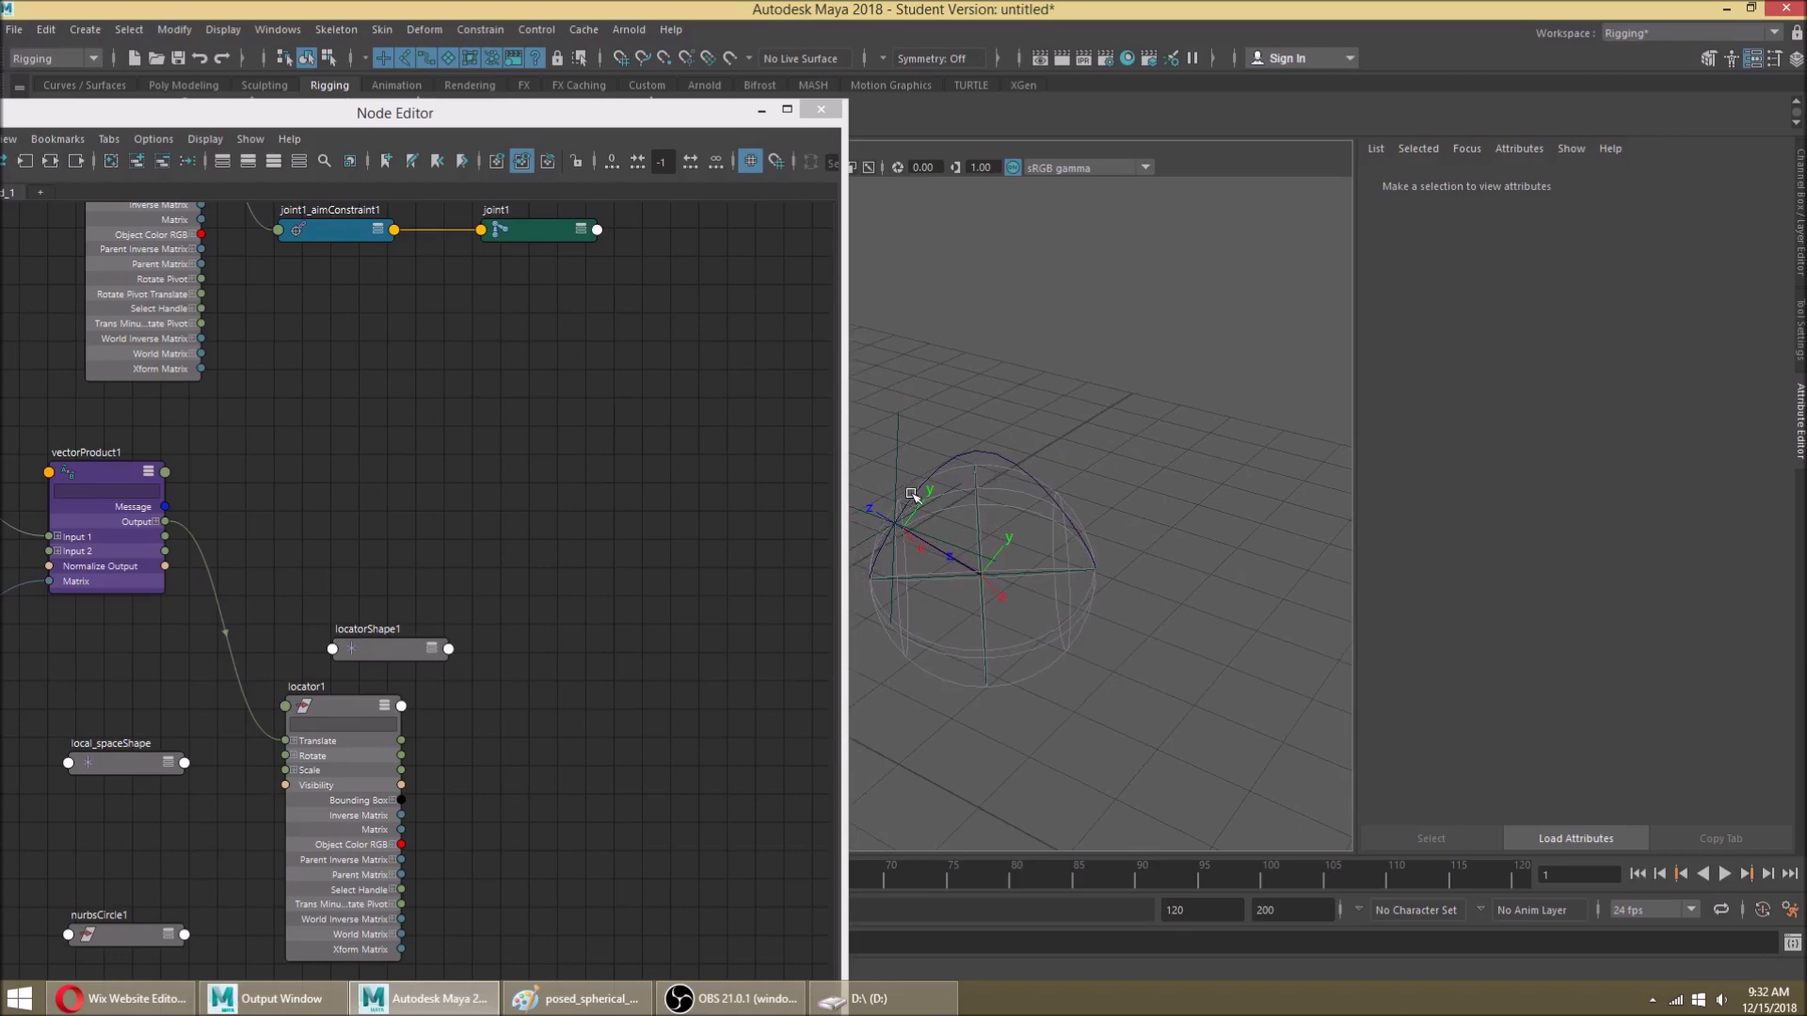
left_click(940, 468)
left_click_drag(938, 467, 952, 651, "alt")
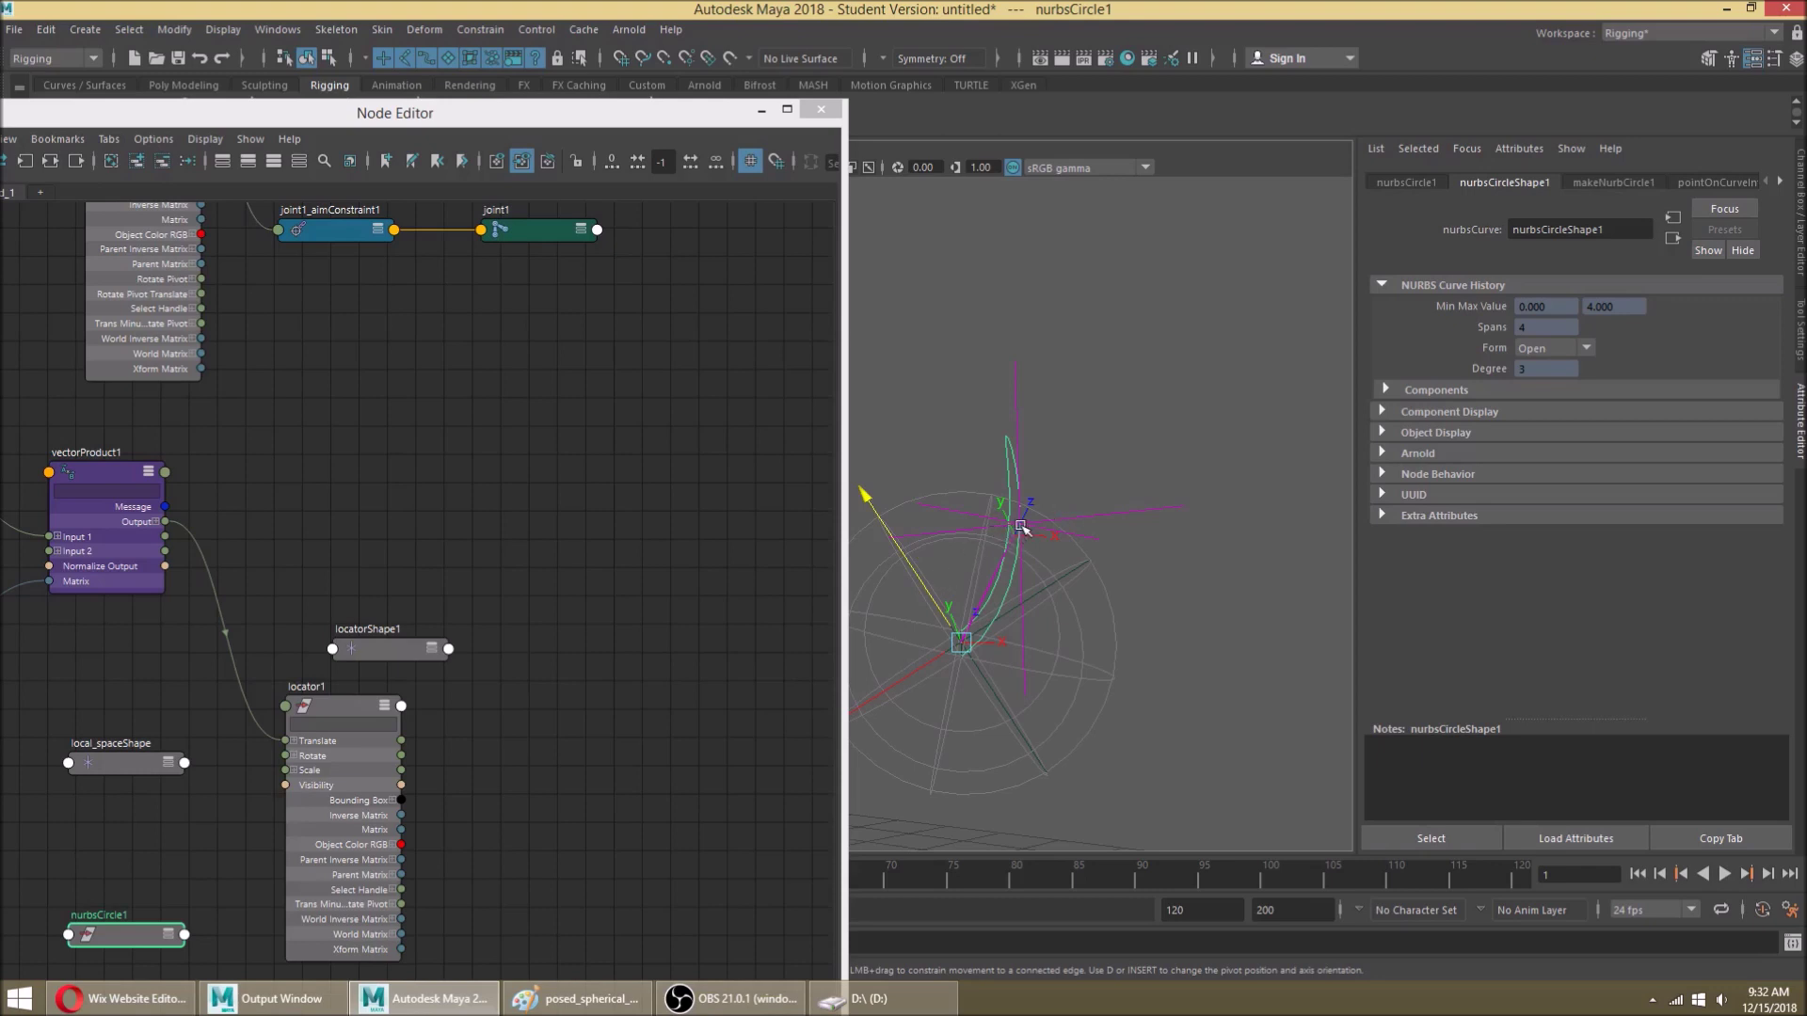
scroll(1028, 527, "up", 2)
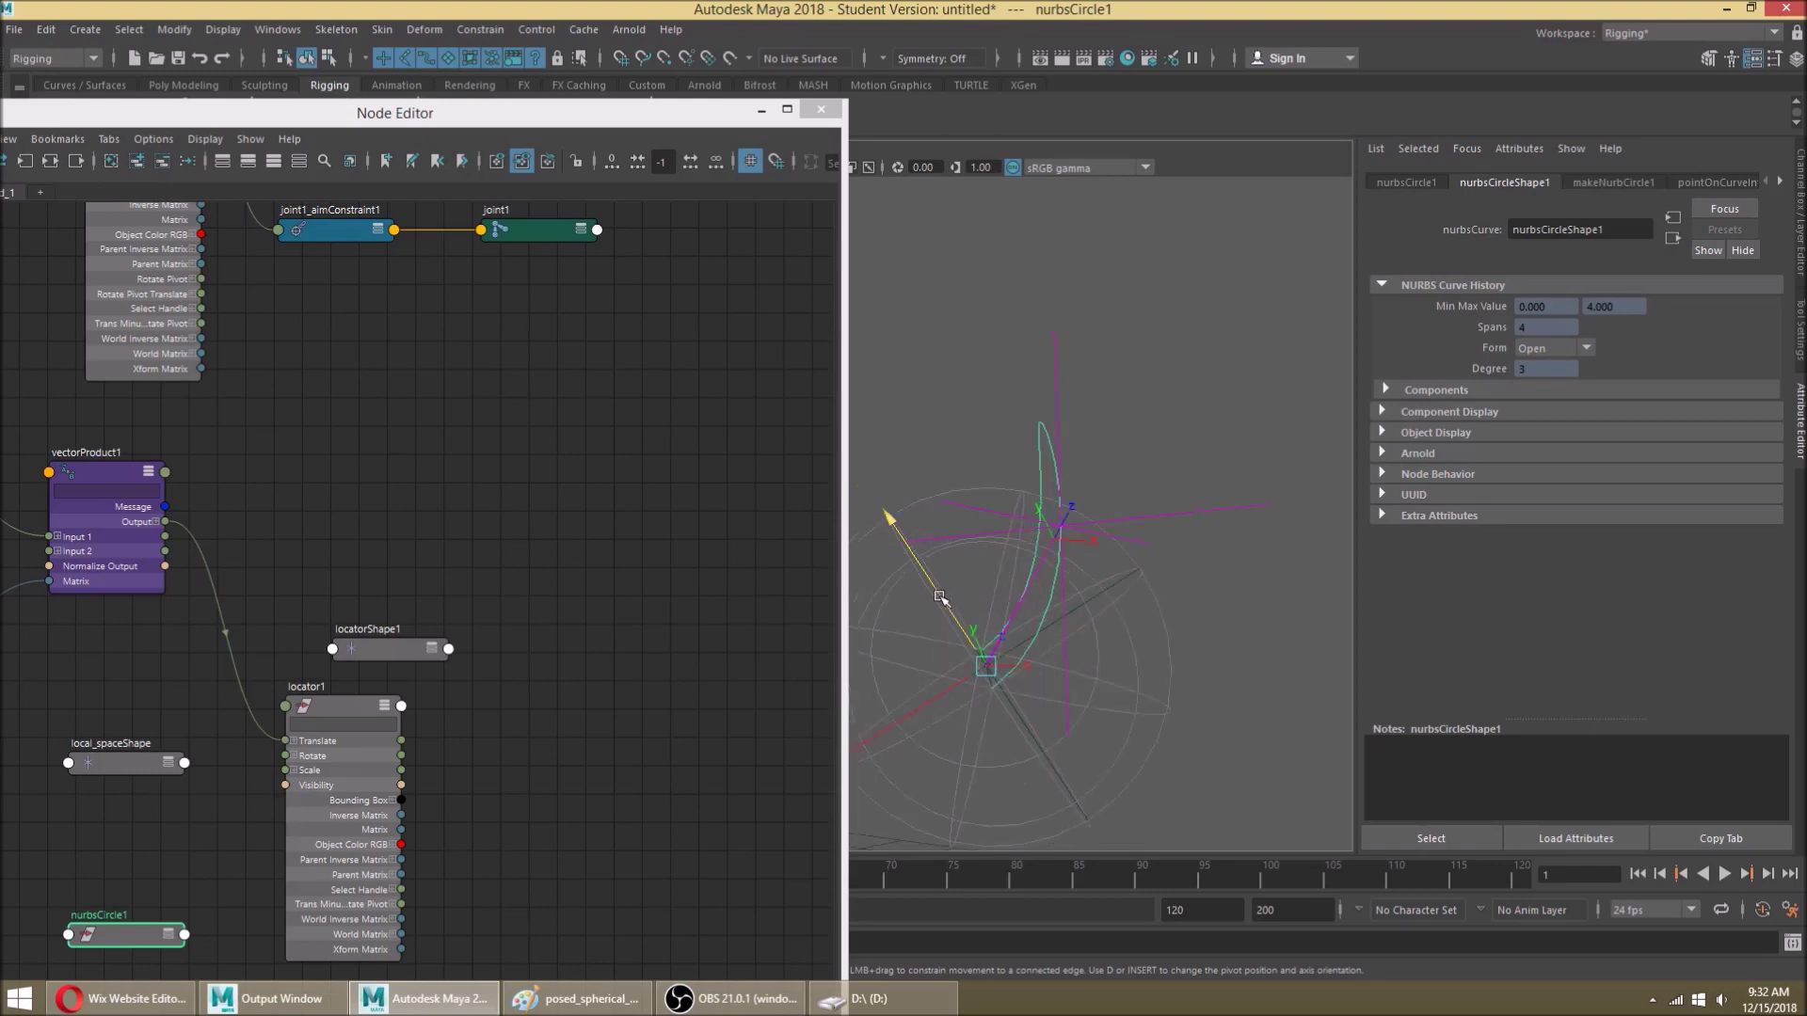
Step: Select locator1 and examine its position relative to the sphere's centre and surface from several angles
left_click(1080, 521)
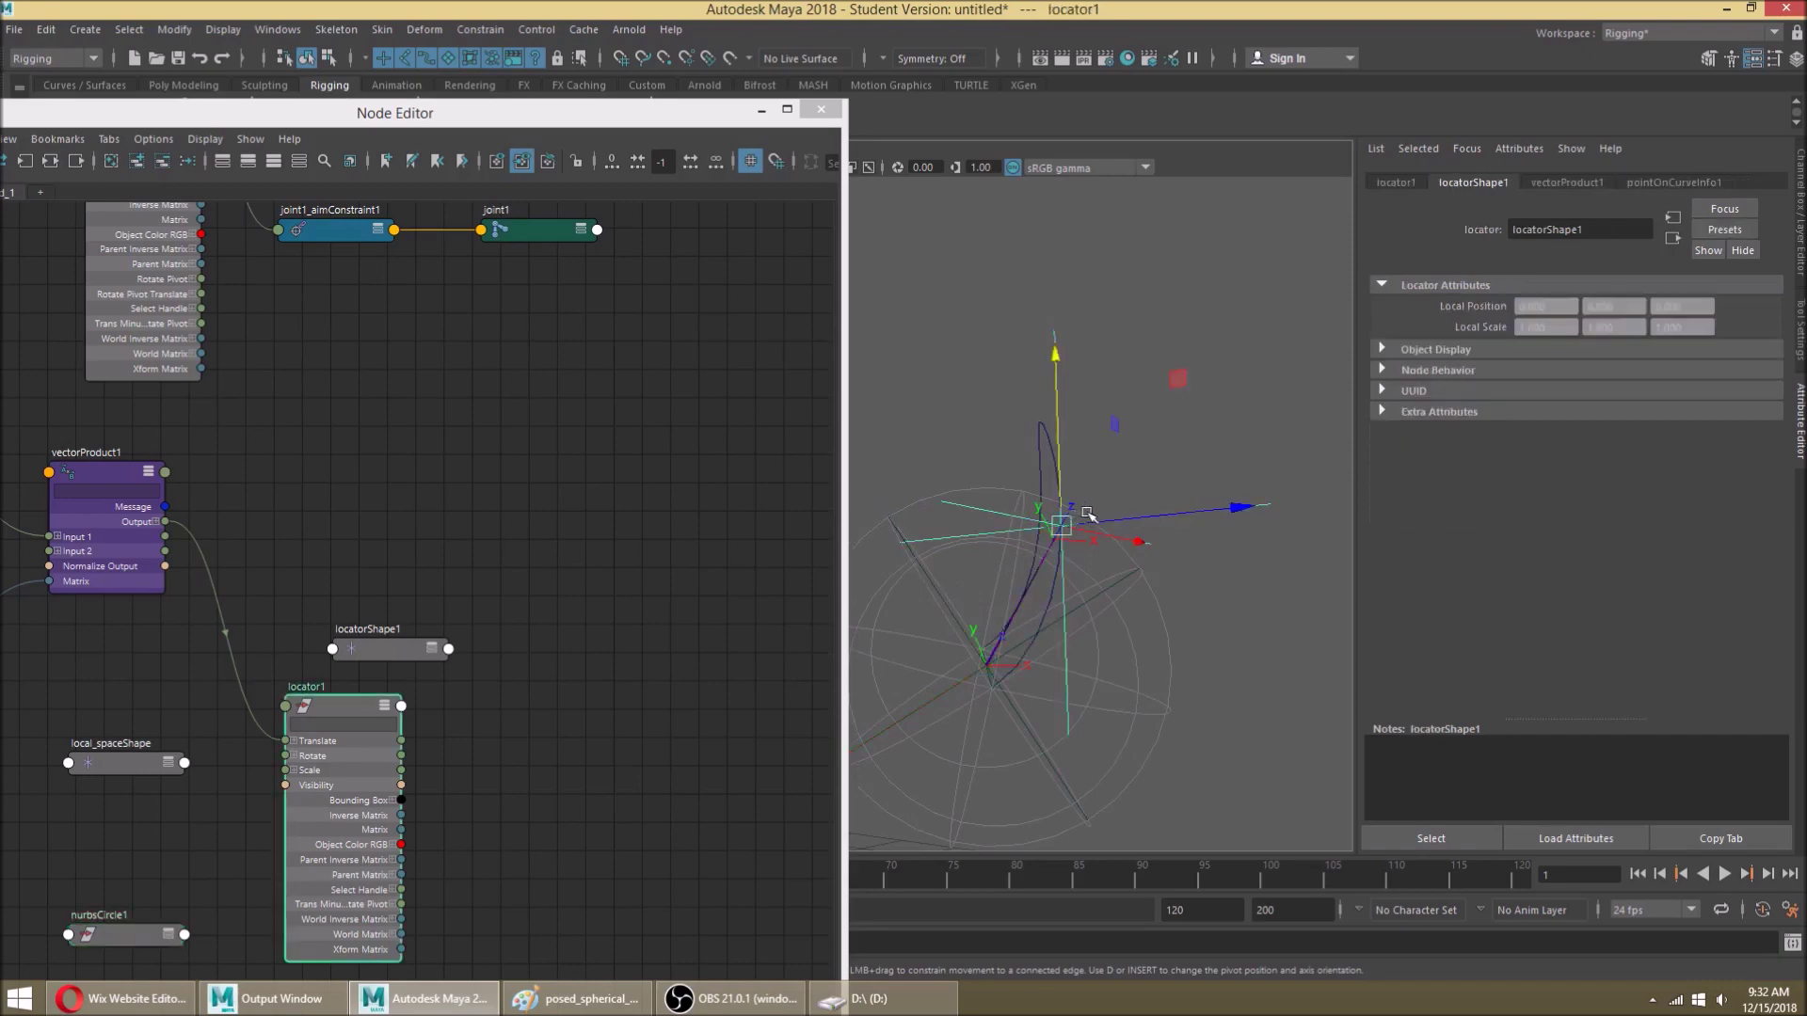
left_click(1147, 492)
left_click(1139, 518)
left_click_drag(1003, 701, 1046, 659, "alt")
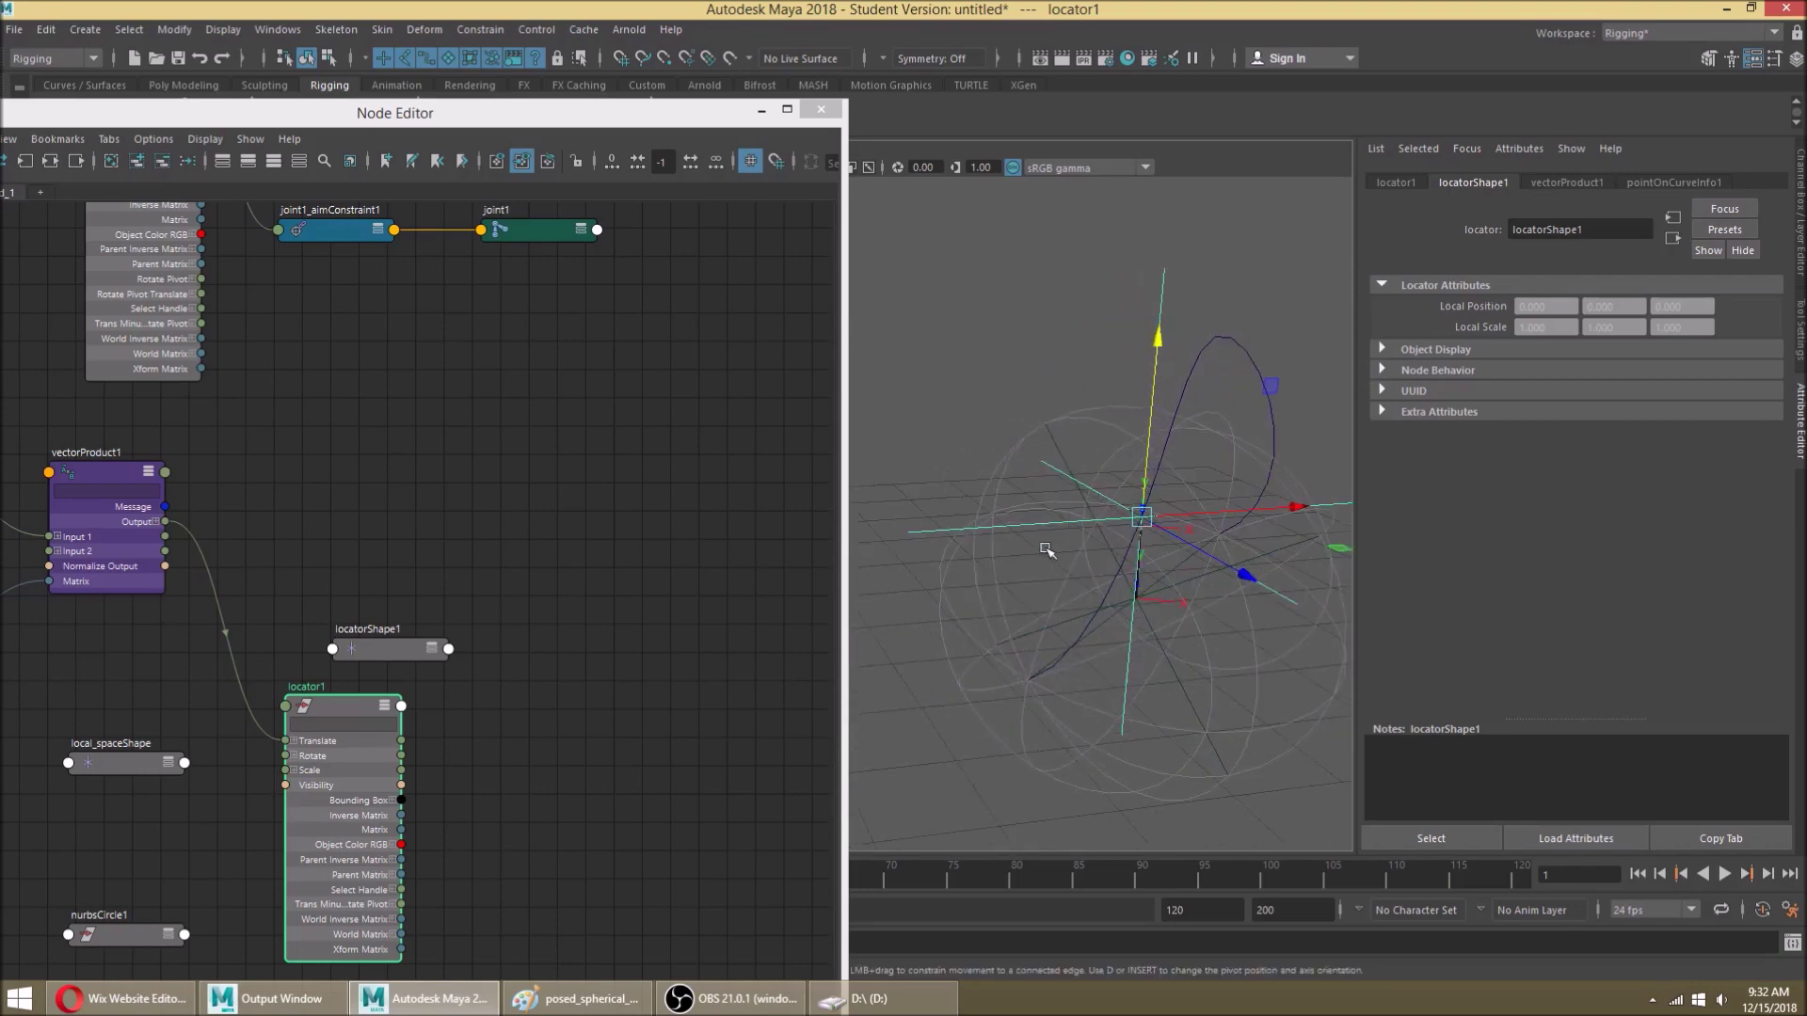
left_click_drag(1069, 542, 1114, 516, "alt")
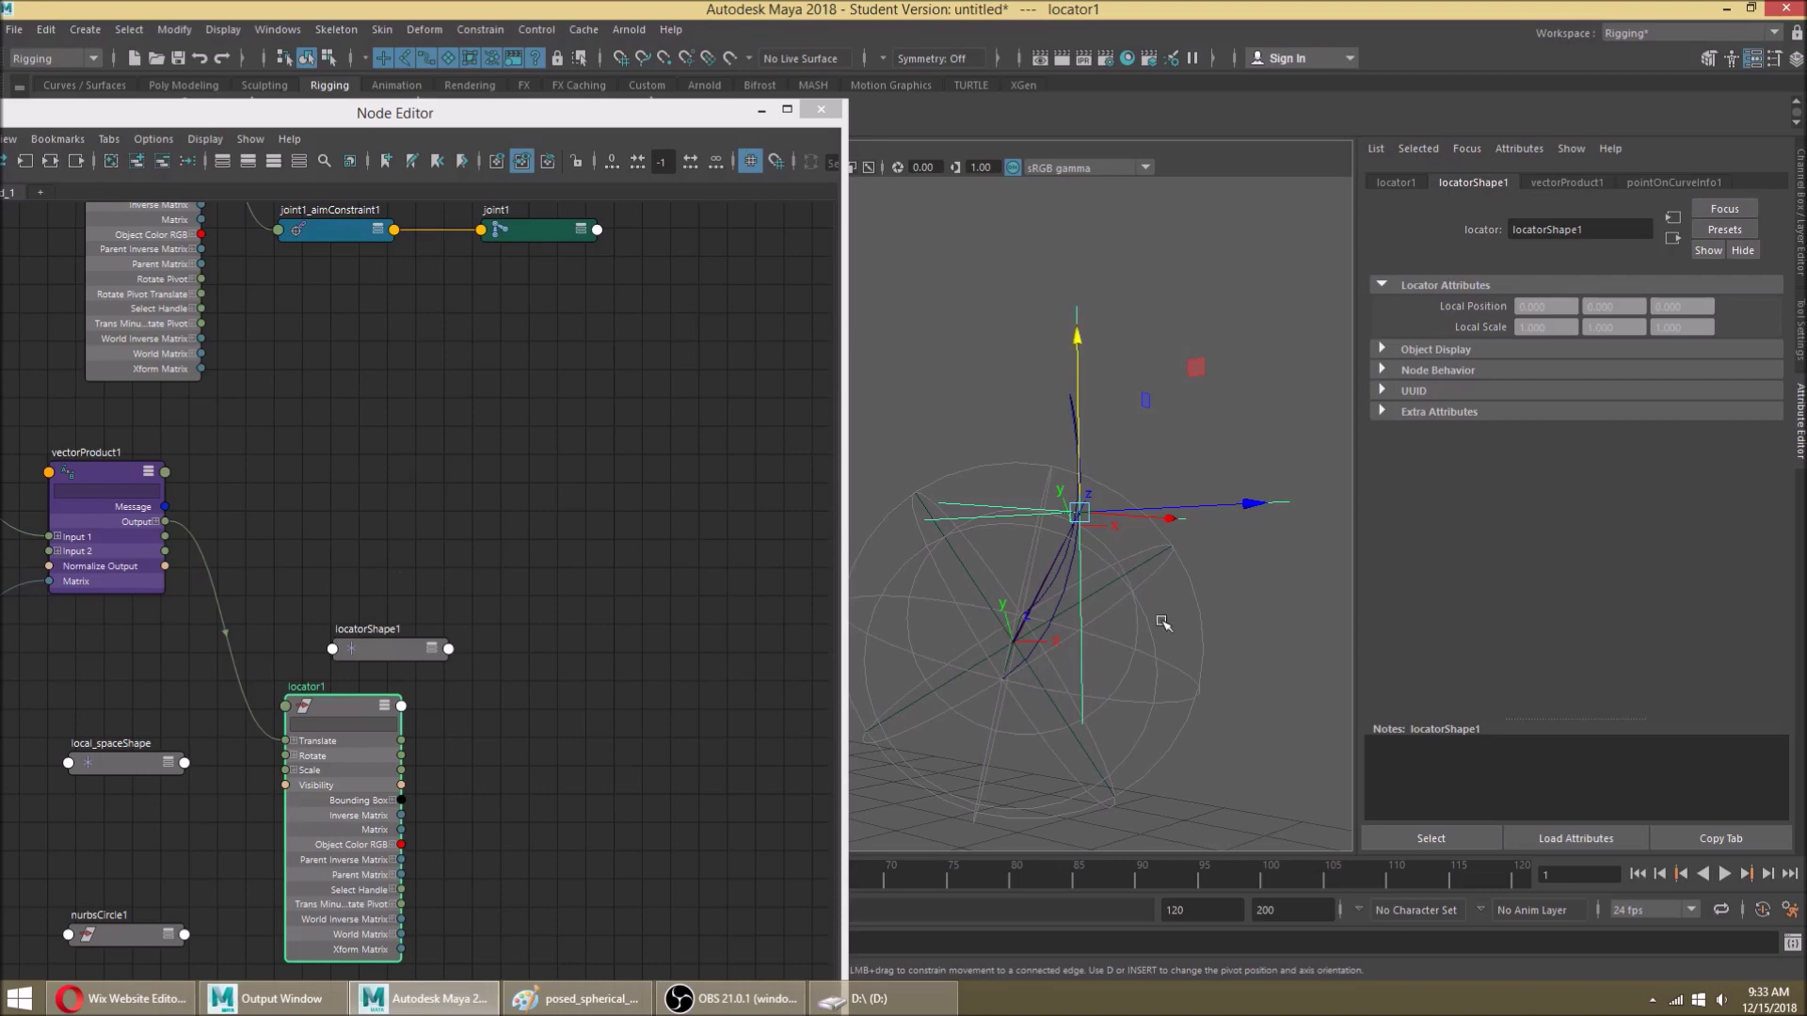
left_click_drag(1182, 593, 1103, 593, "alt")
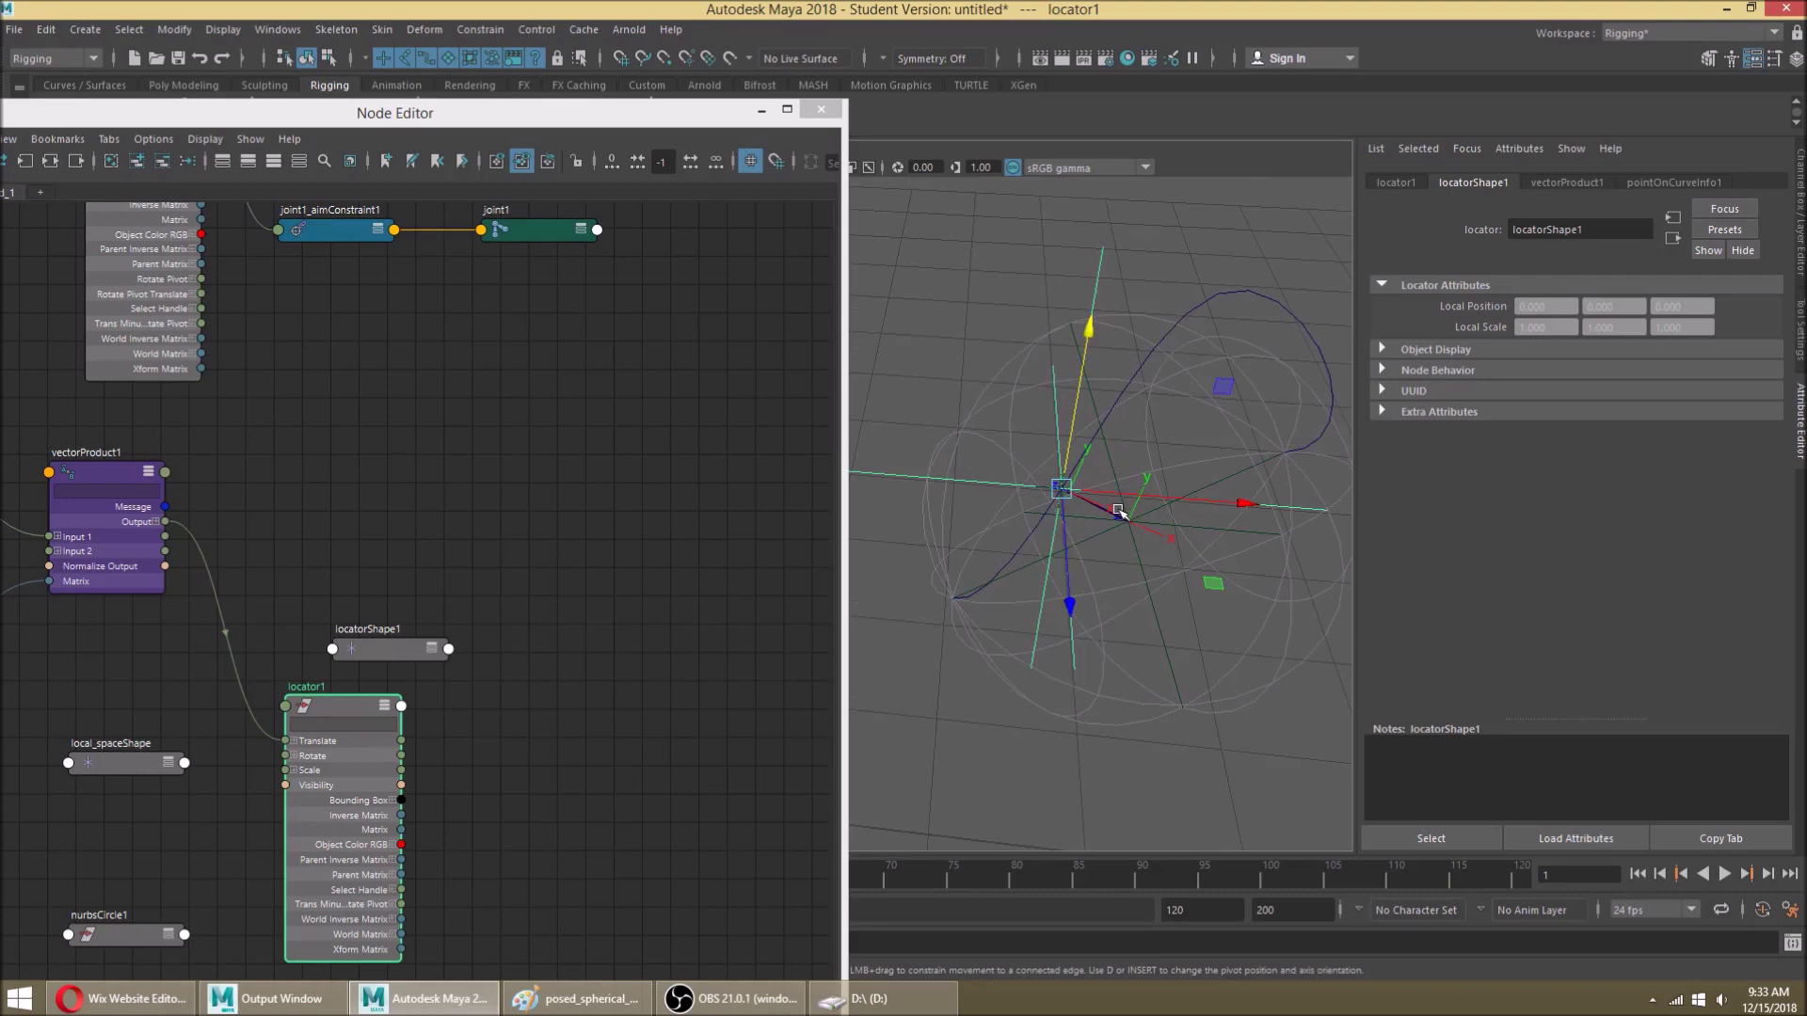
left_click_drag(1122, 517, 1176, 677, "alt")
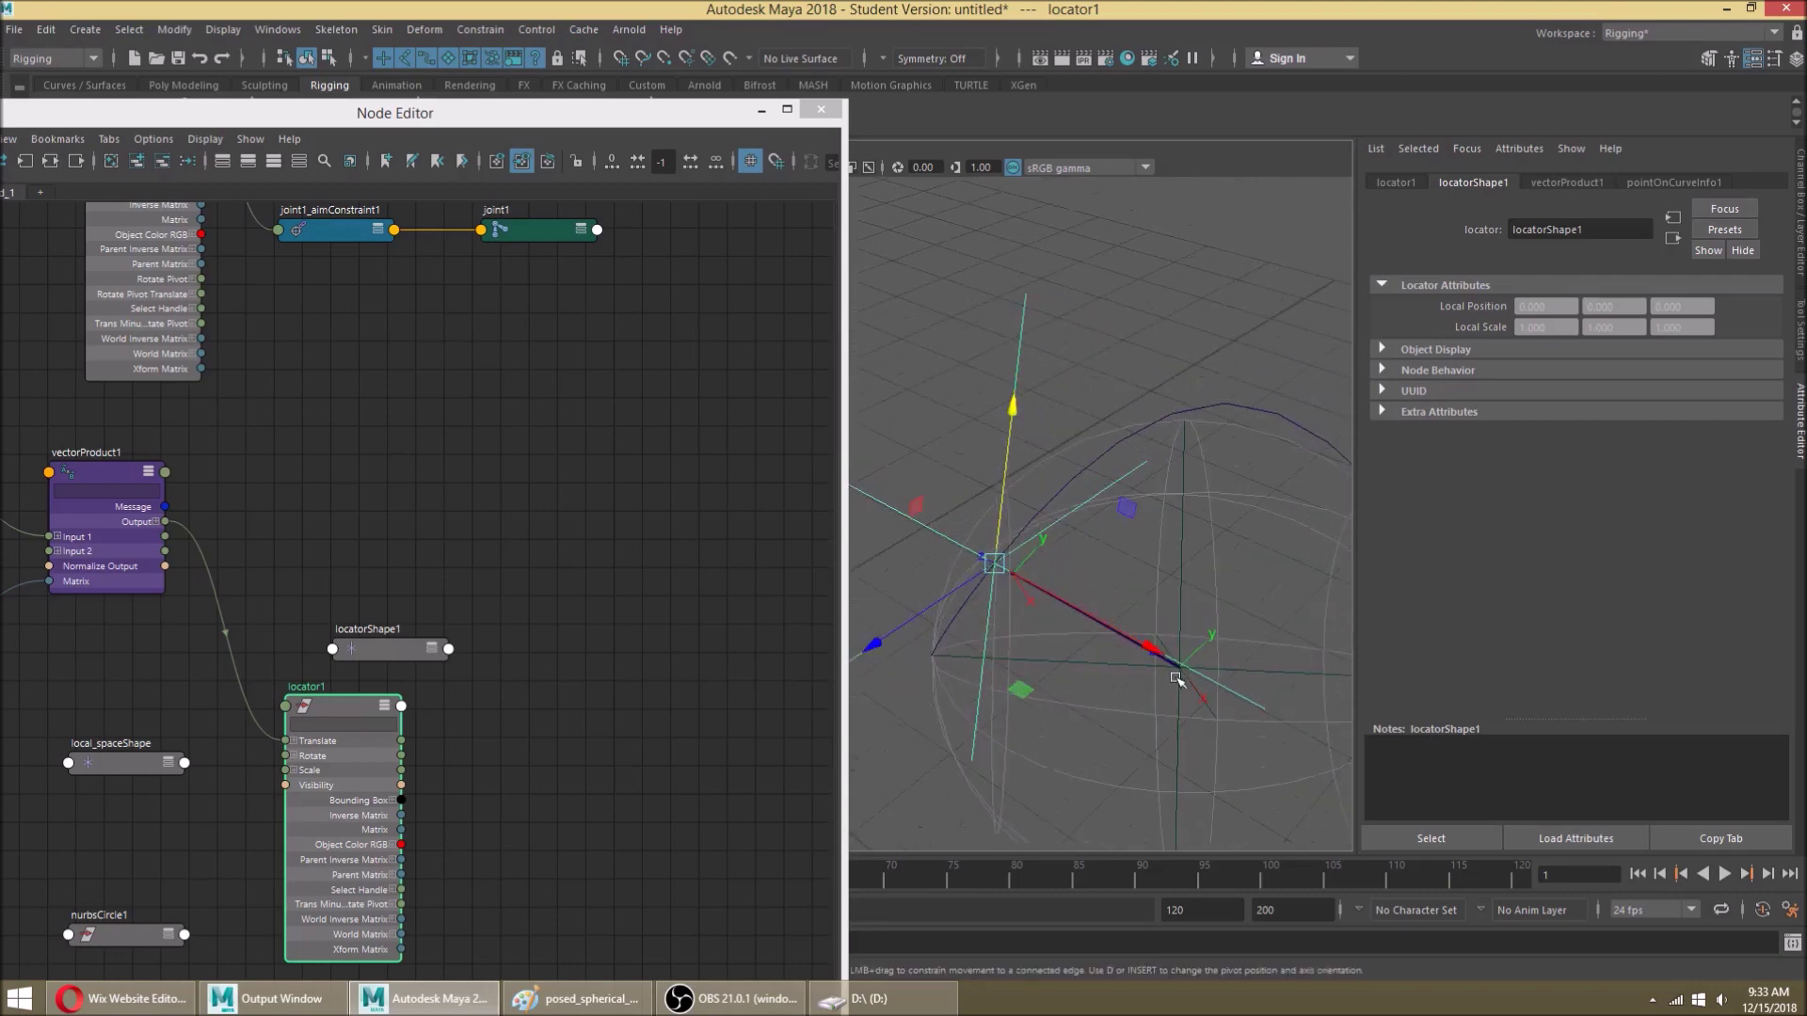
left_click_drag(1198, 549, 1098, 569, "alt")
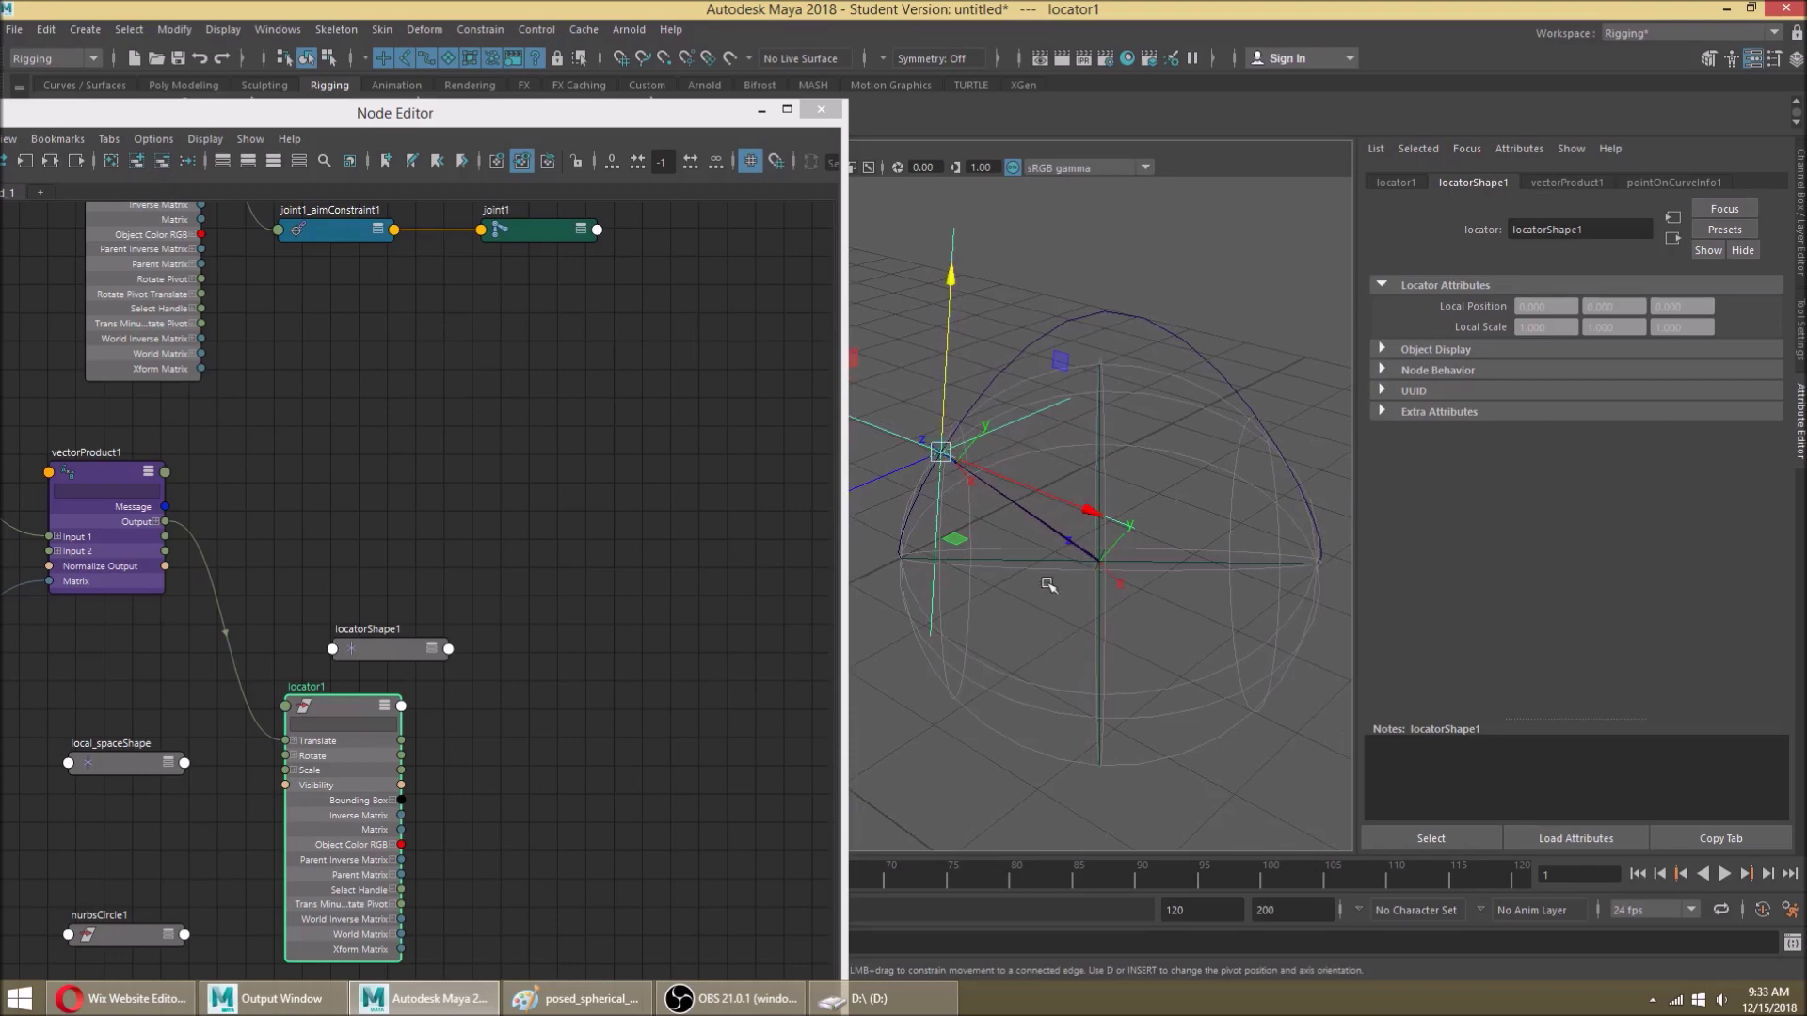
mouse_move(1074, 442)
left_mouse_down("alt")
mouse_move(1040, 435)
mouse_move(1061, 484)
mouse_move(1097, 493)
mouse_move(1091, 439)
left_mouse_up("alt")
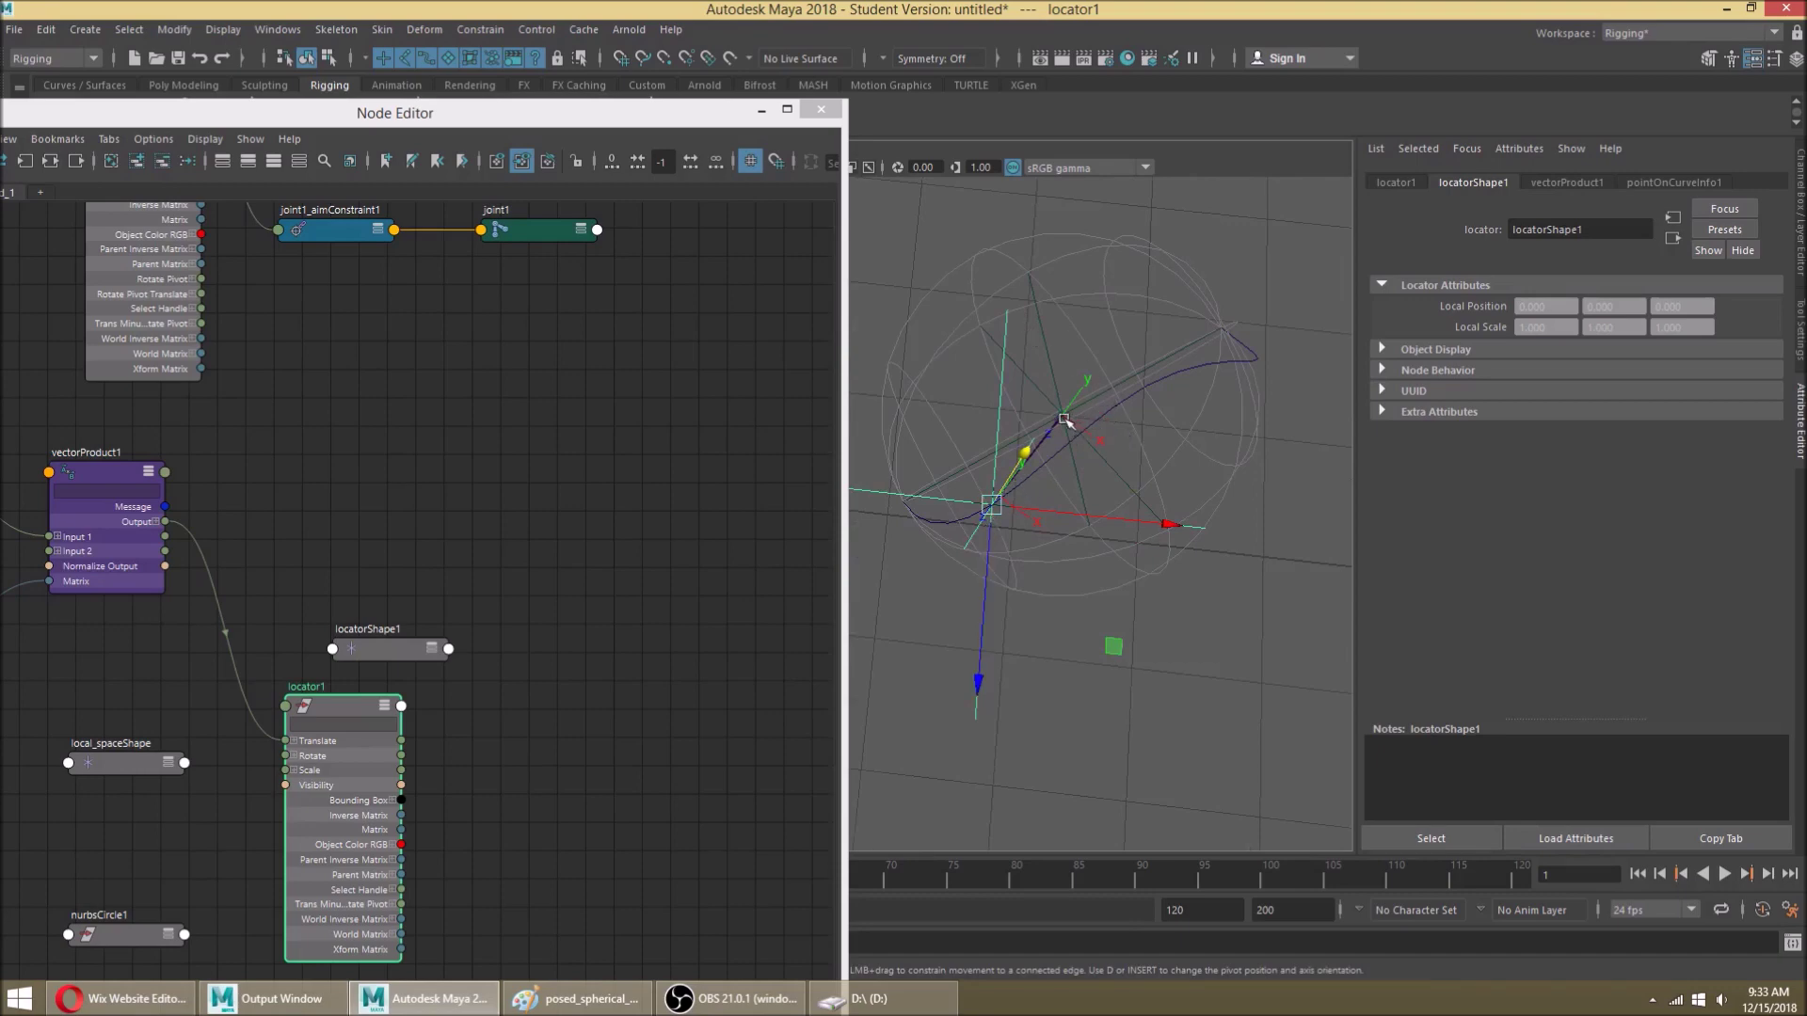
mouse_move(1015, 442)
left_mouse_down("alt")
mouse_move(1029, 391)
mouse_move(1037, 424)
left_mouse_up("alt")
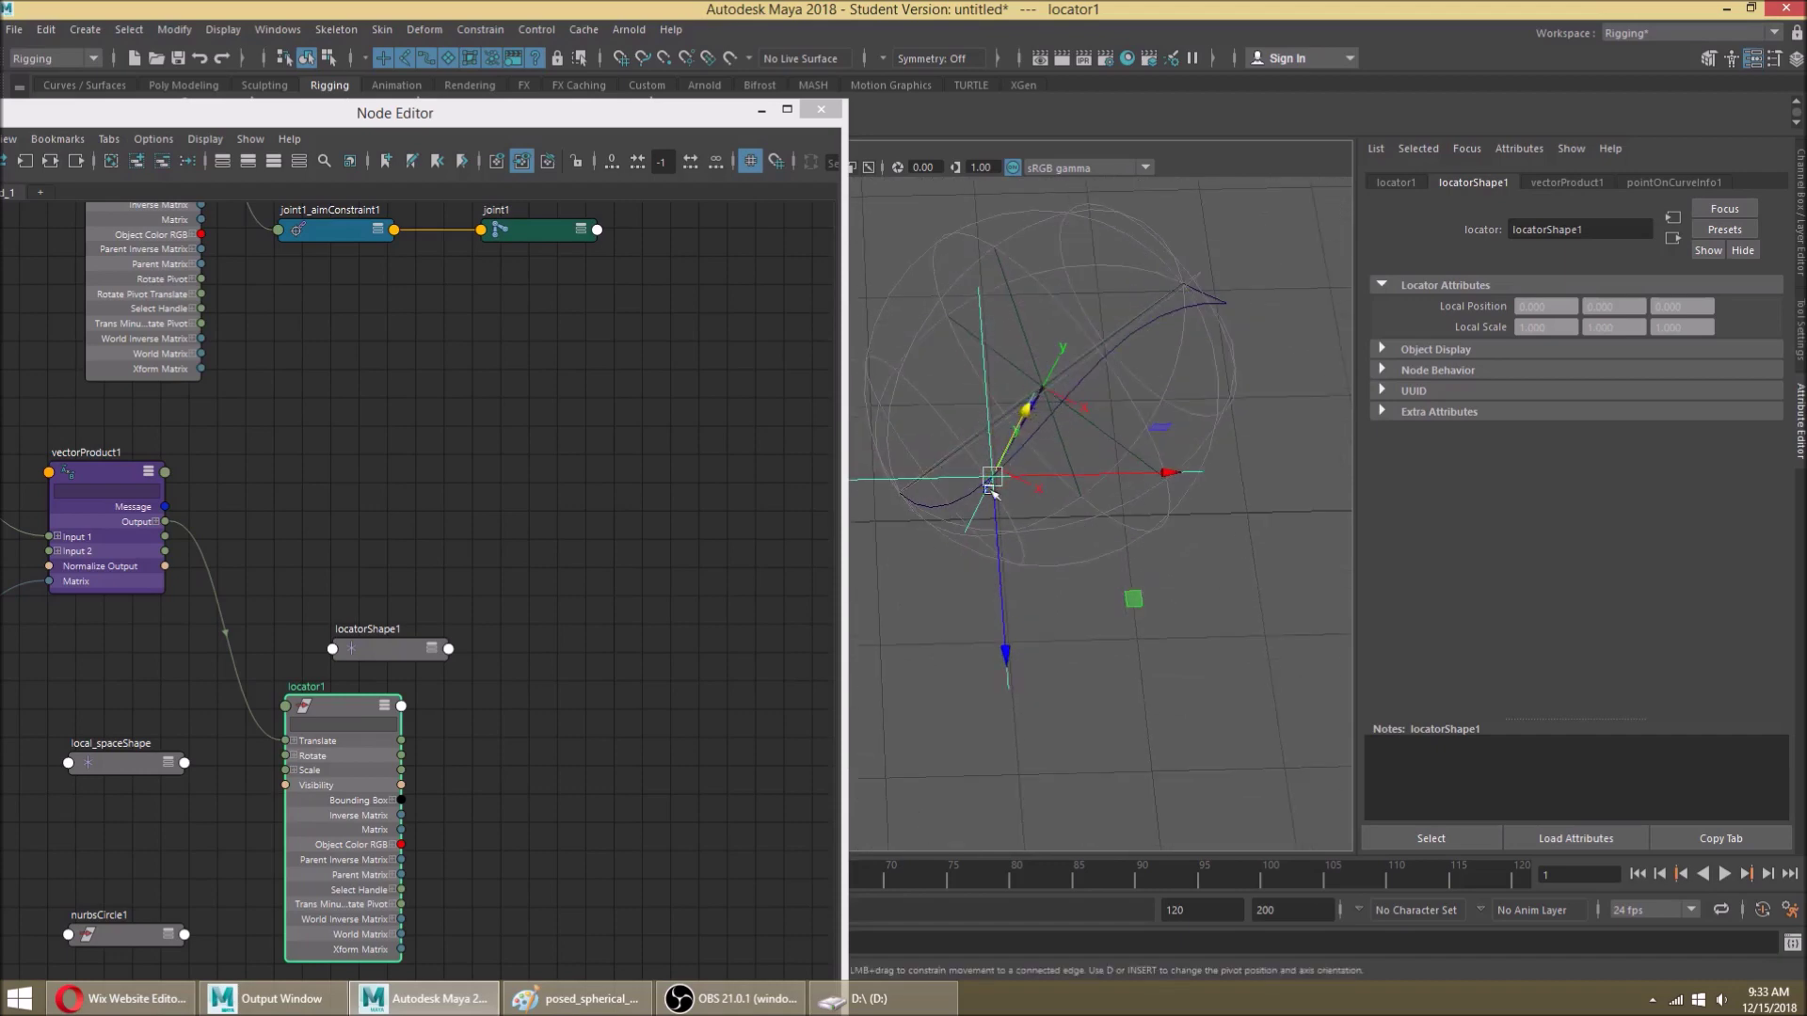
left_click_drag(1021, 459, 1035, 424, "alt")
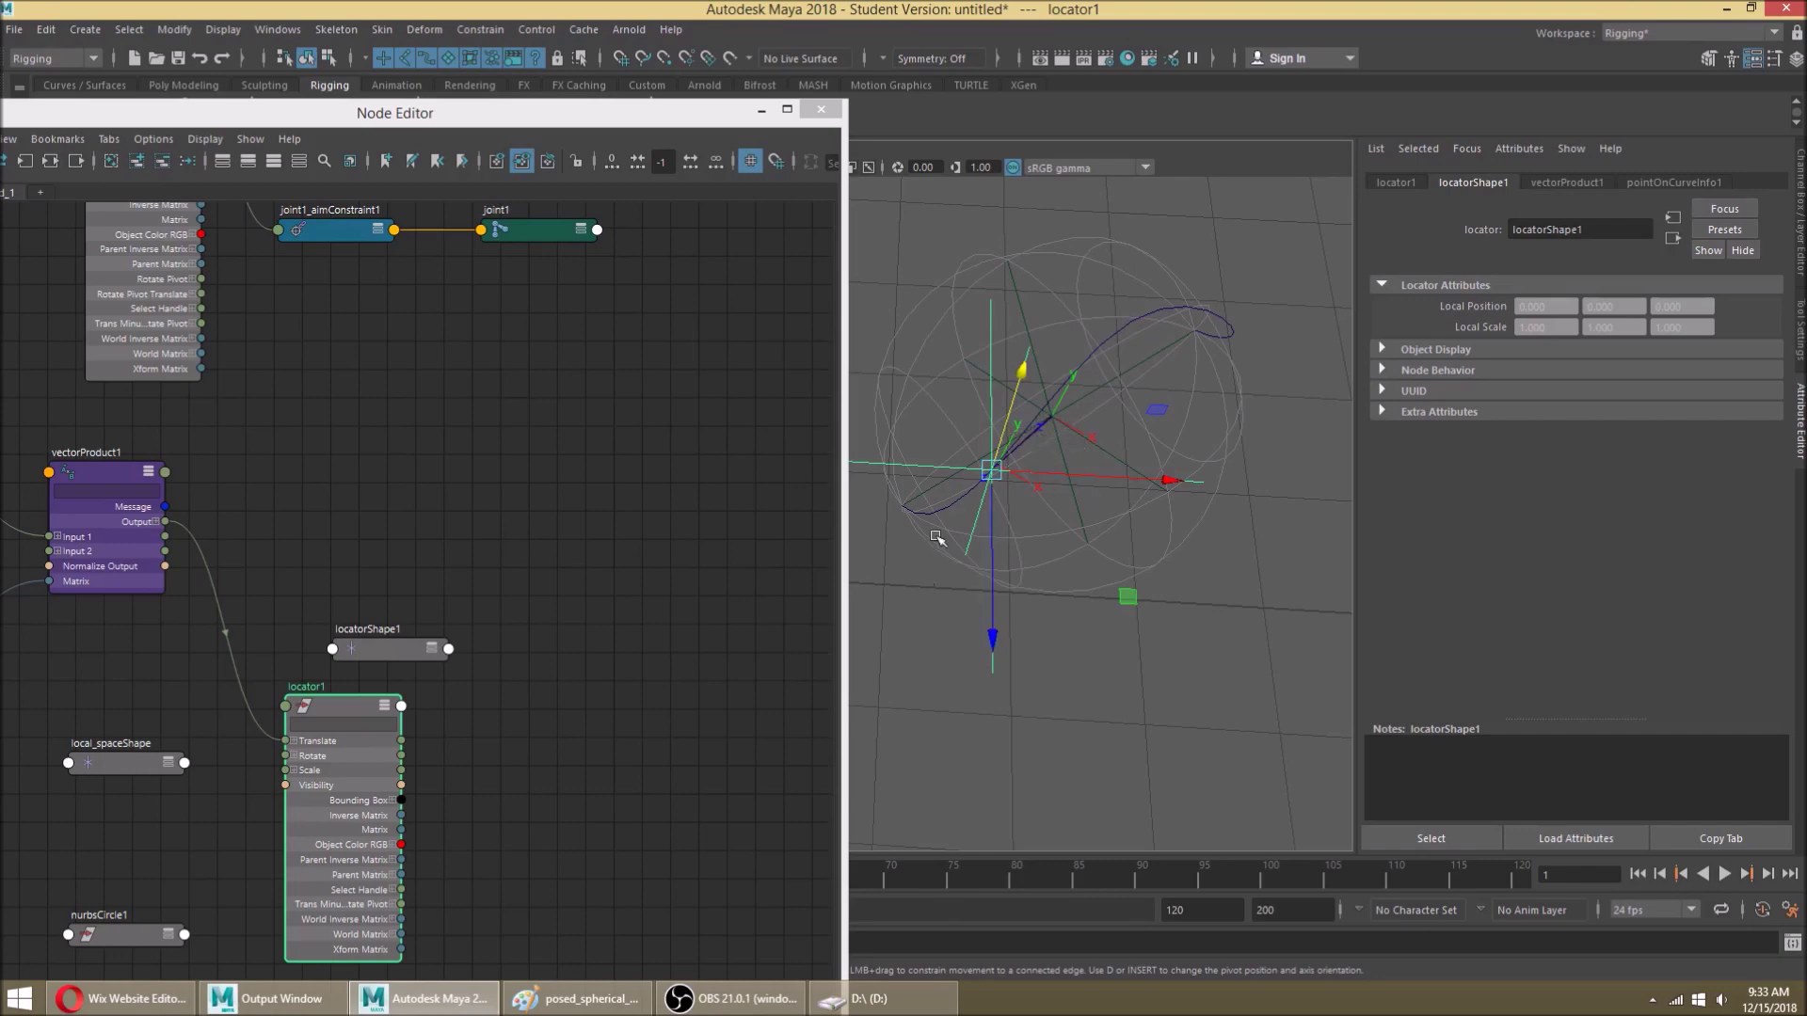
left_click_drag(1073, 362, 1214, 293, "alt")
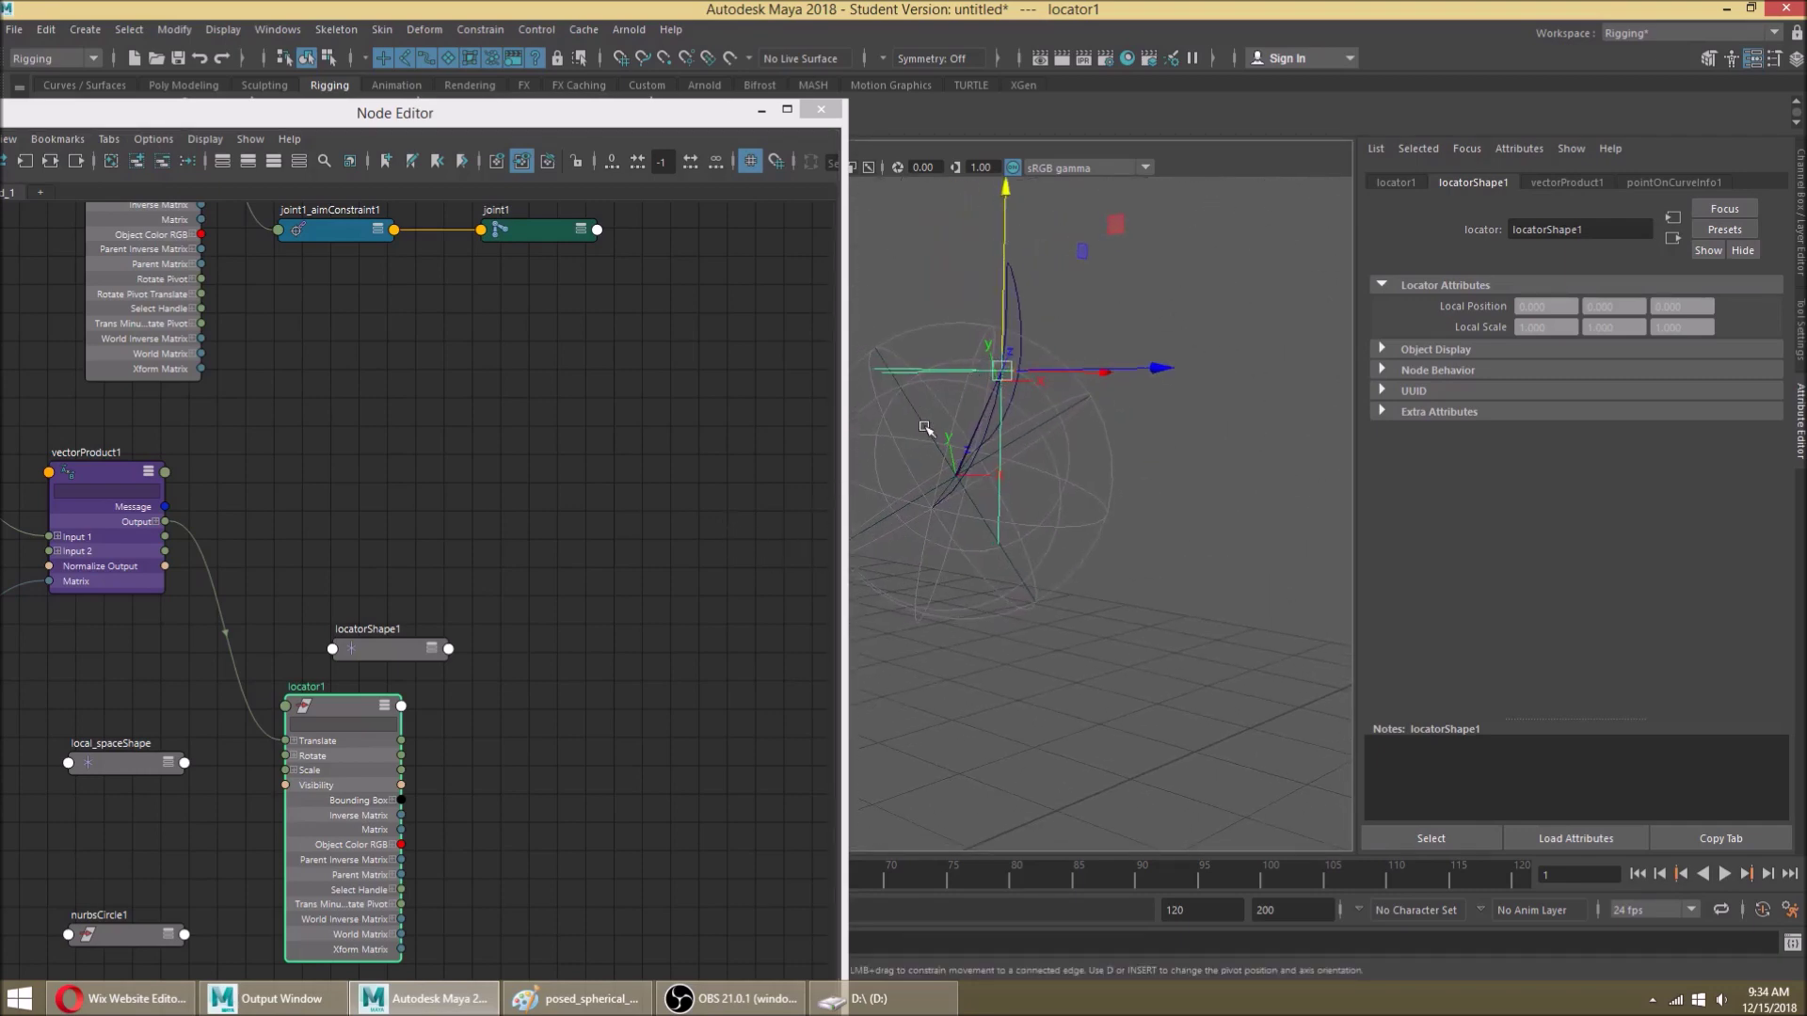
Step: Create a multiplyDivide node, show its attributes, and place it beside vectorProduct1 in the graph
key("Tab")
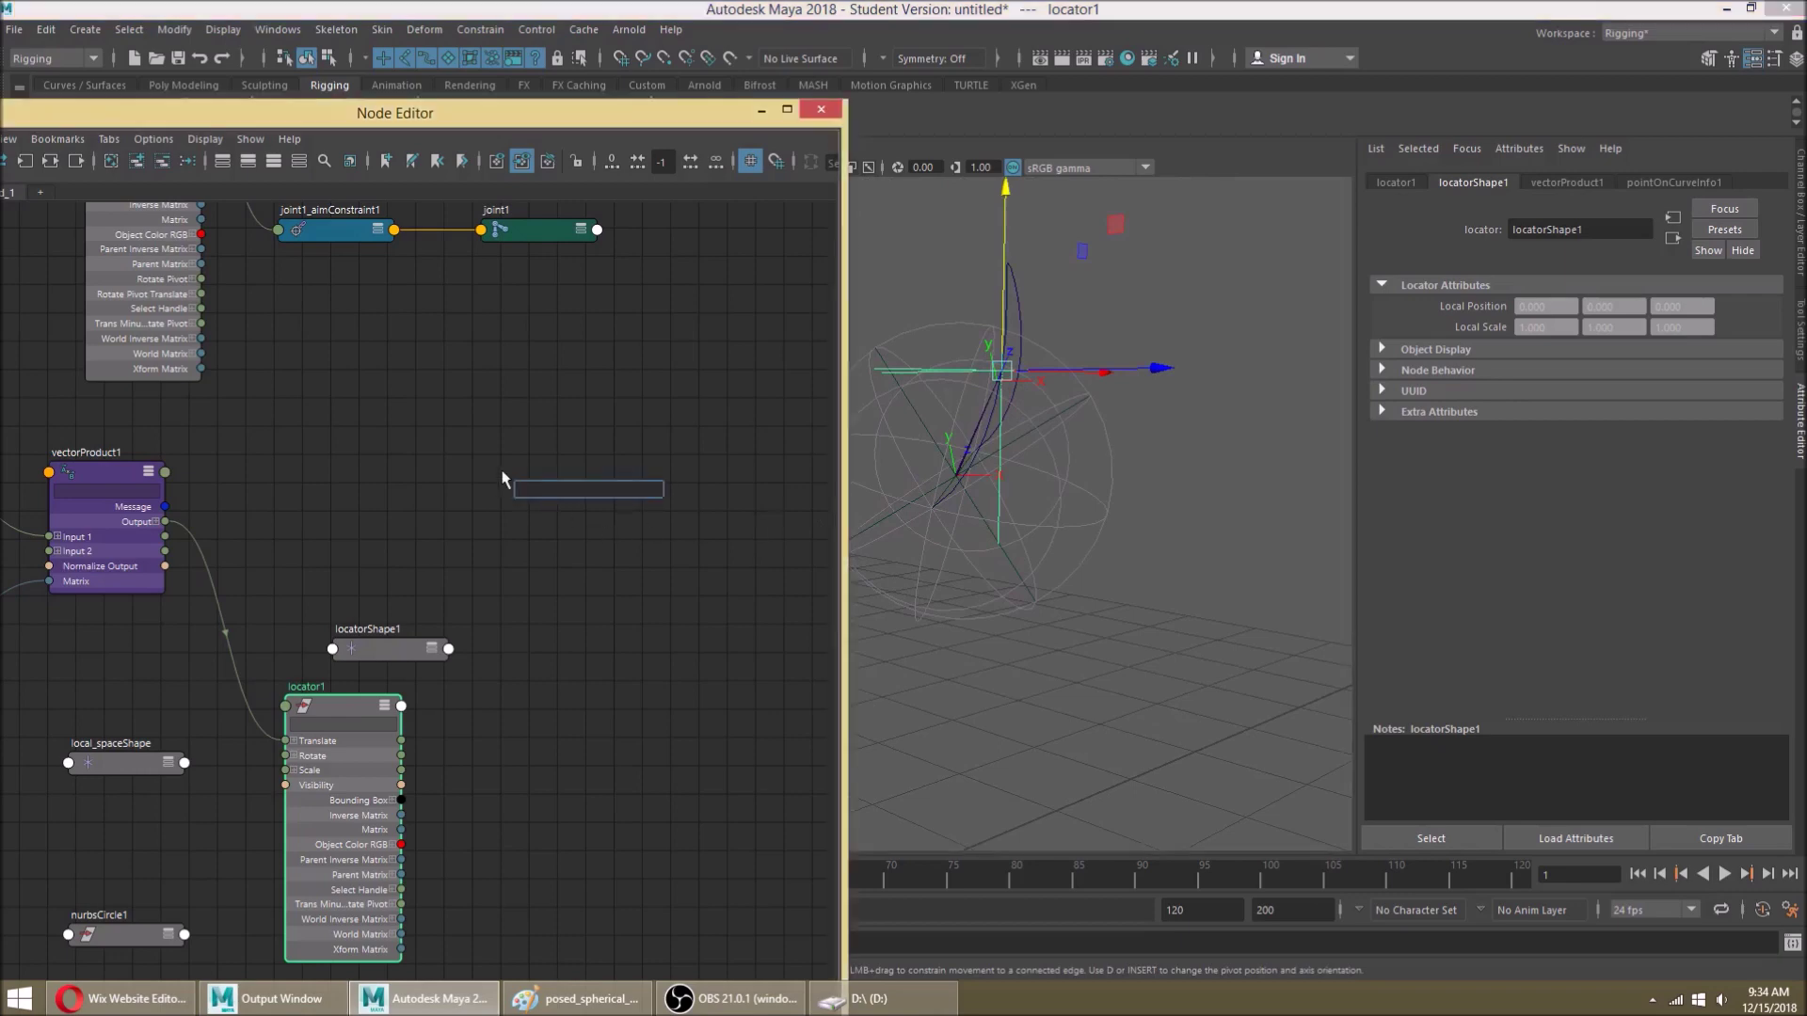
type("mul")
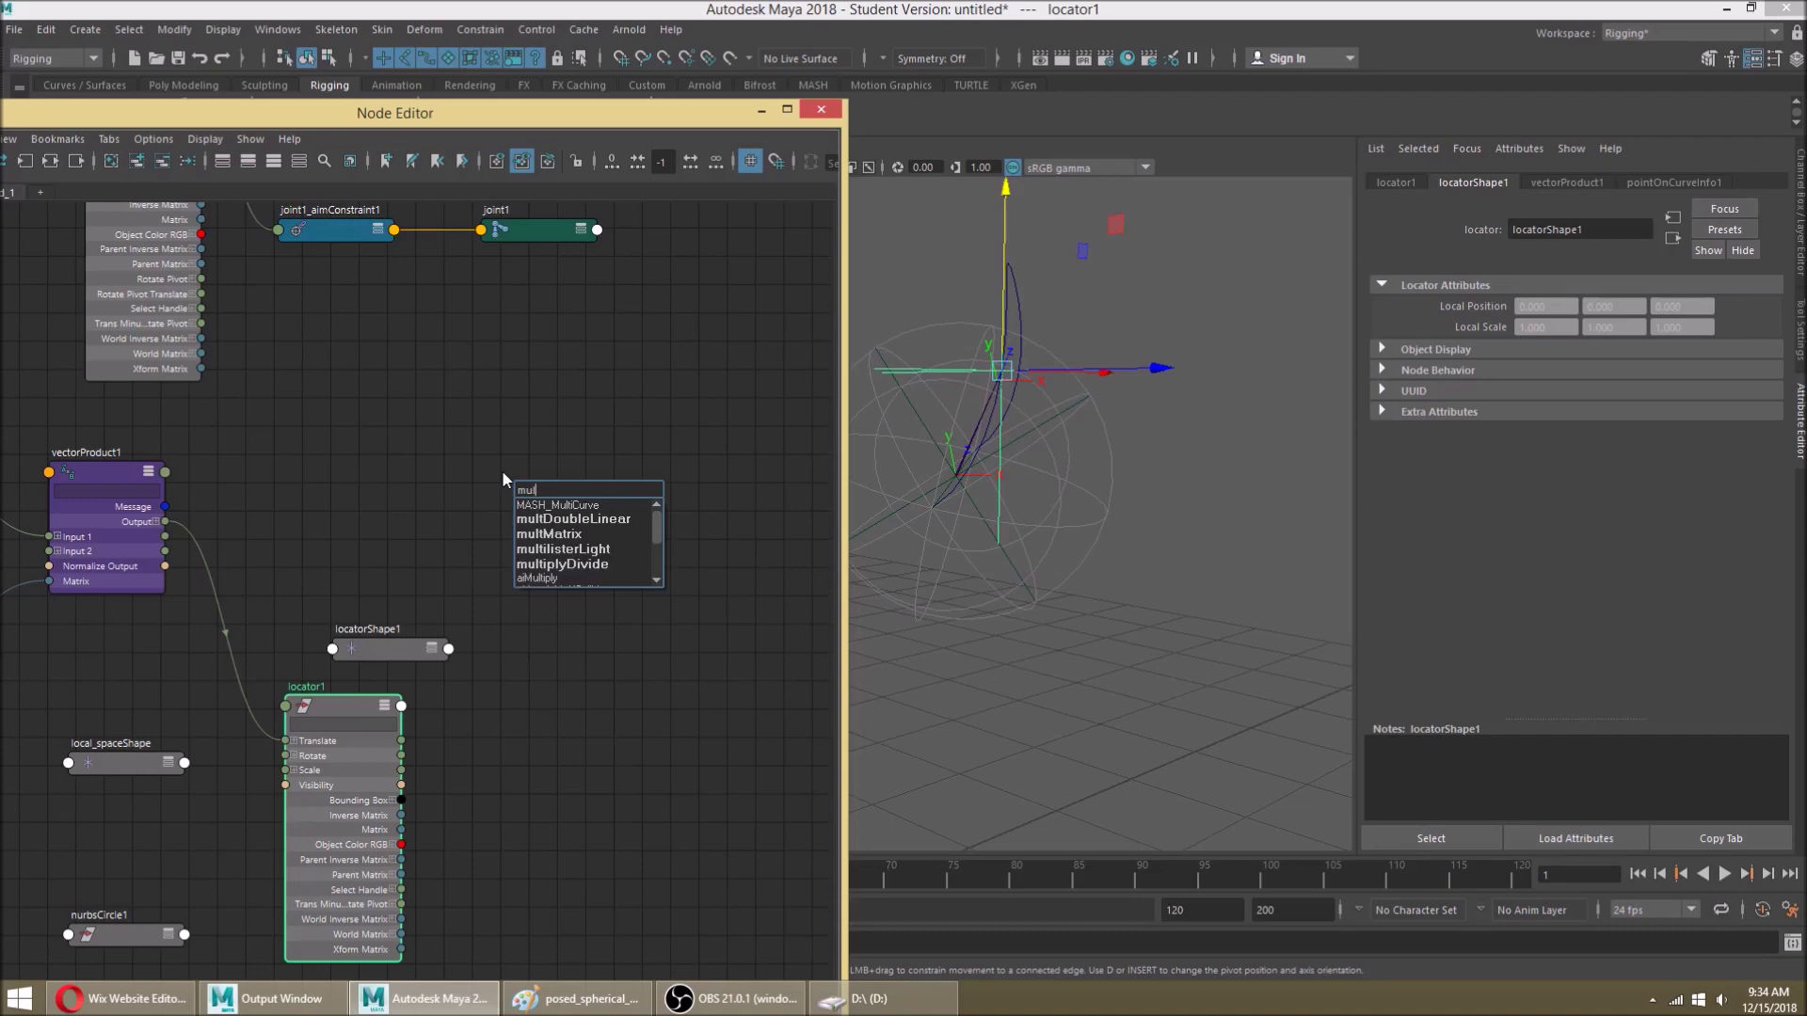
key("Down")
key("Down")
key("Down")
key("Down")
key("Down")
key("Return")
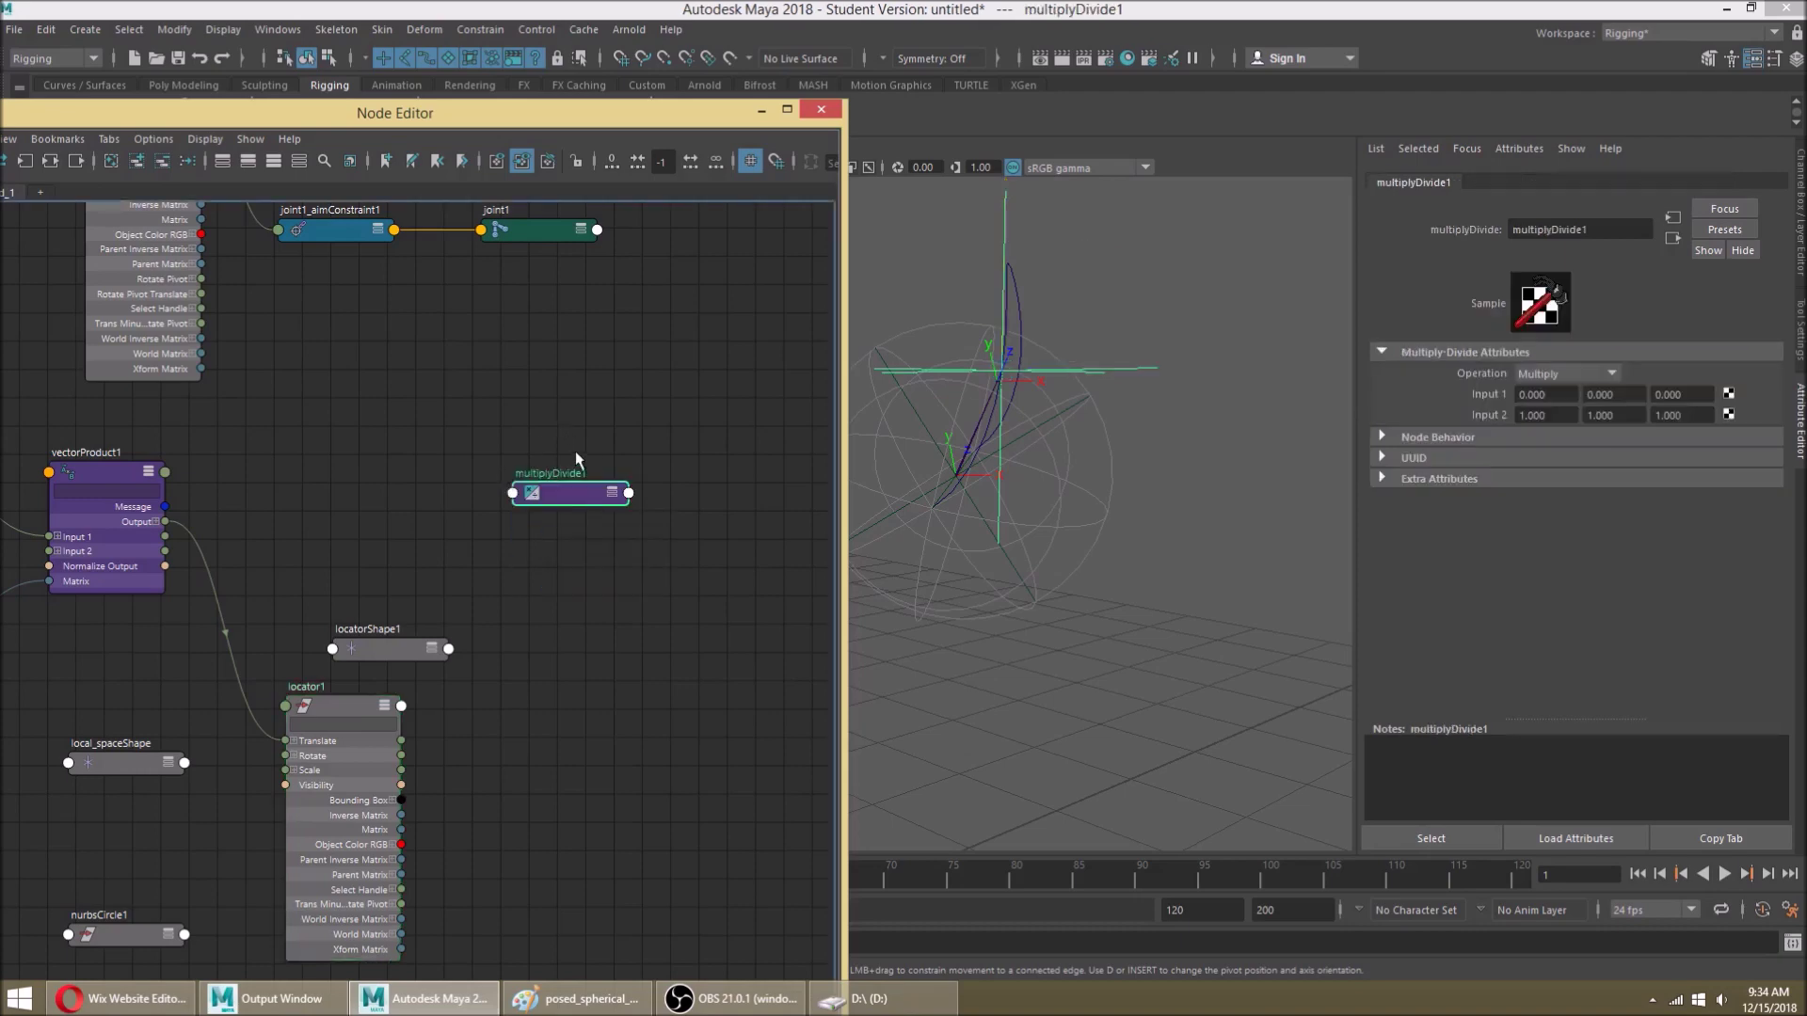
left_click(612, 492)
left_click_drag(575, 513, 455, 493)
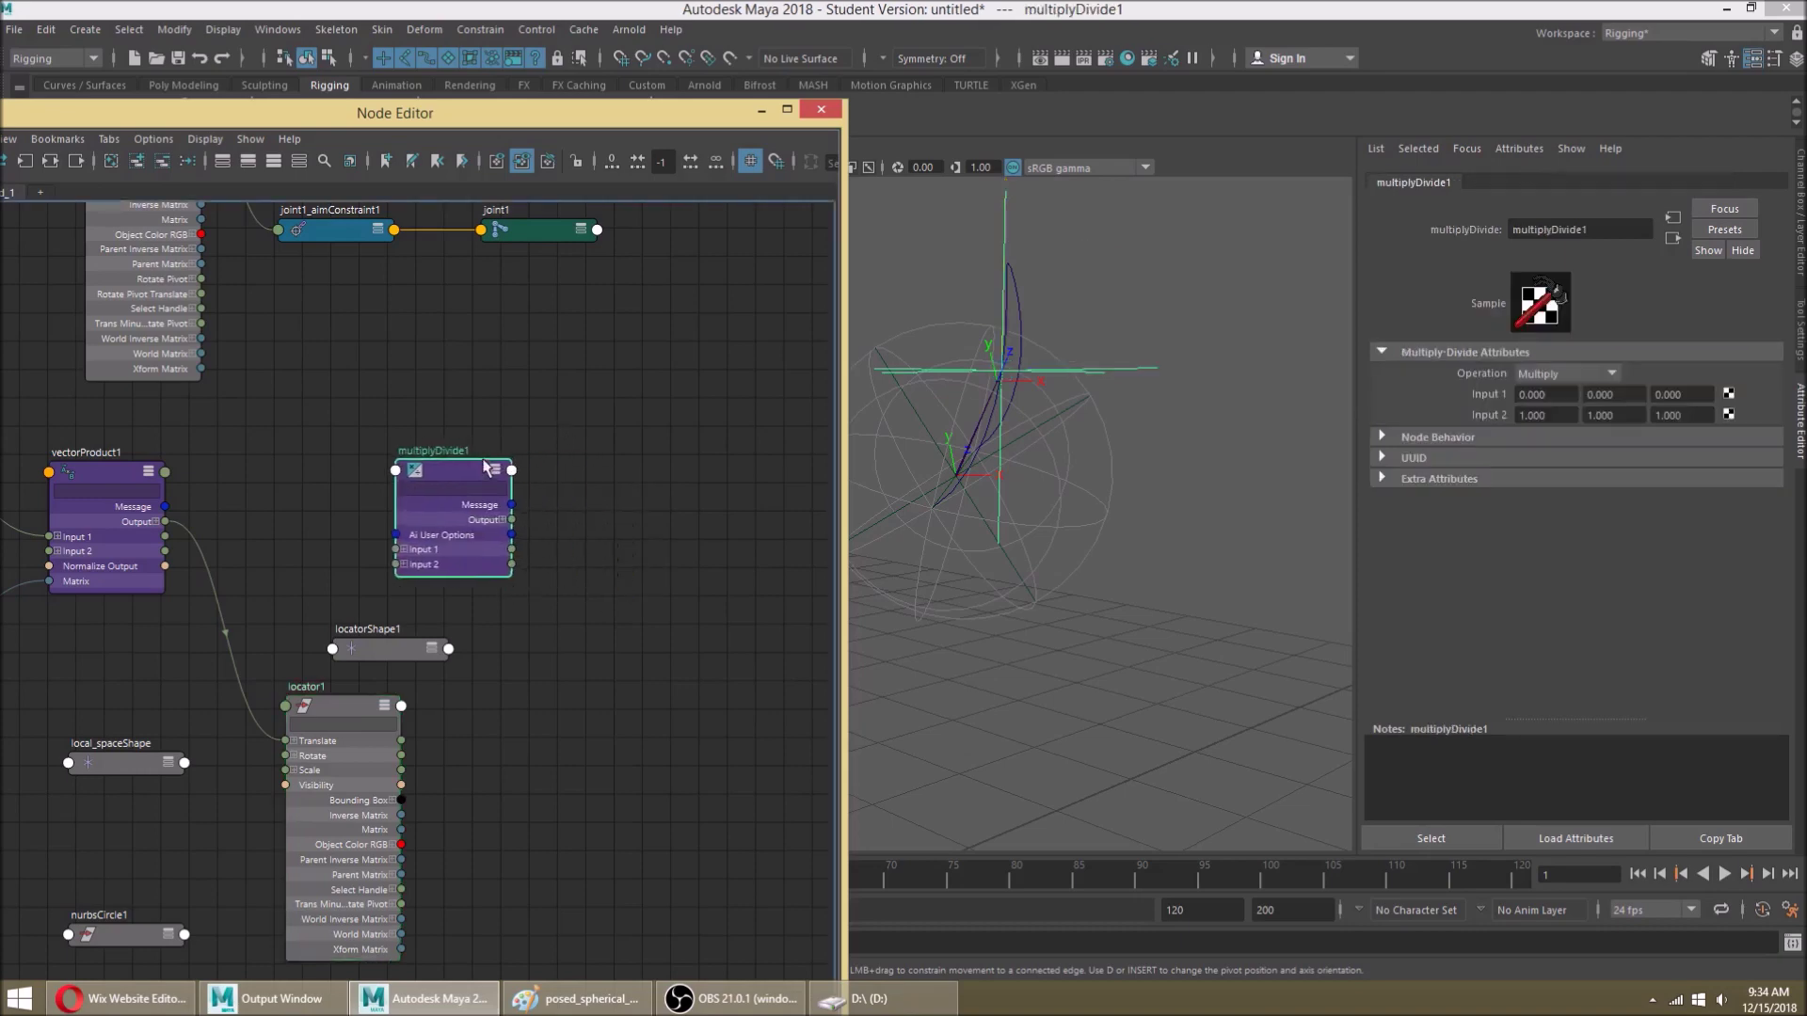
scroll(179, 524, "up", 2)
Step: Connect vectorProduct1's Output X and Output Y to multiplyDivide1's Input 1X and Input 1Y
left_click(141, 519)
left_click_drag(83, 539, 194, 497)
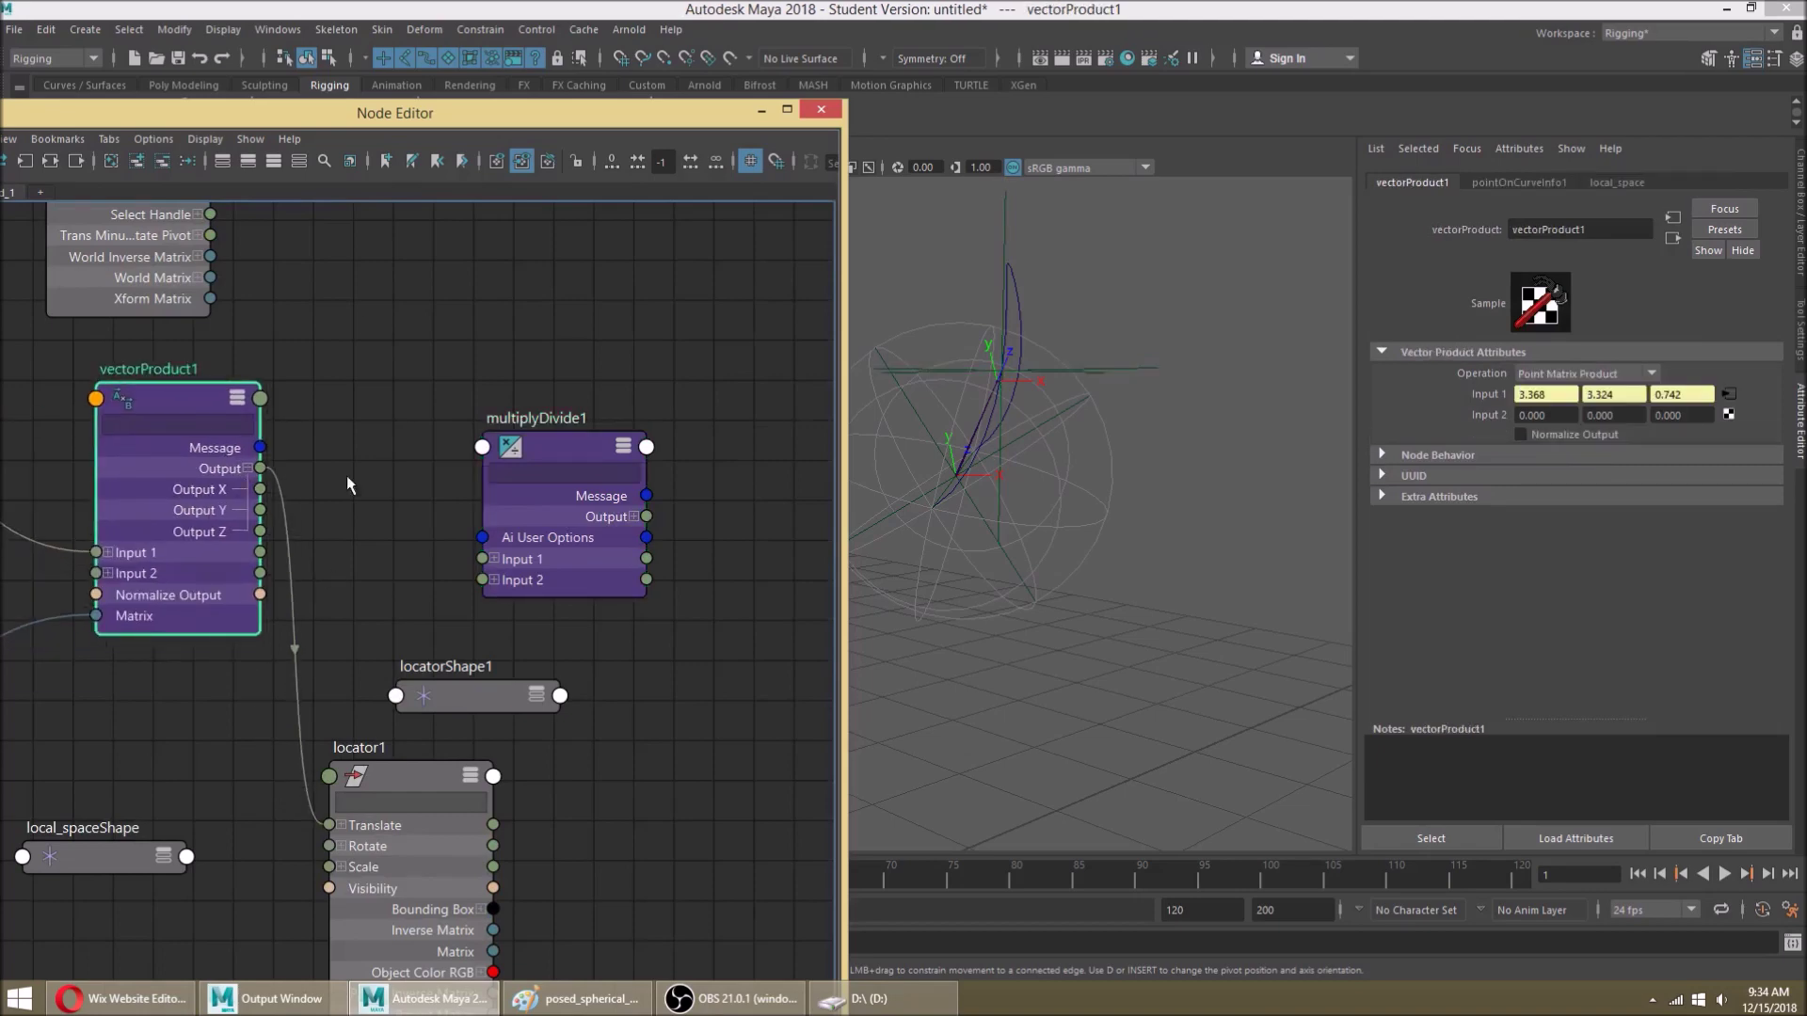
left_click_drag(252, 509, 233, 505)
left_click(493, 559)
left_click_drag(514, 549, 411, 420)
left_click_drag(247, 487, 379, 450)
left_click_drag(242, 506, 379, 470)
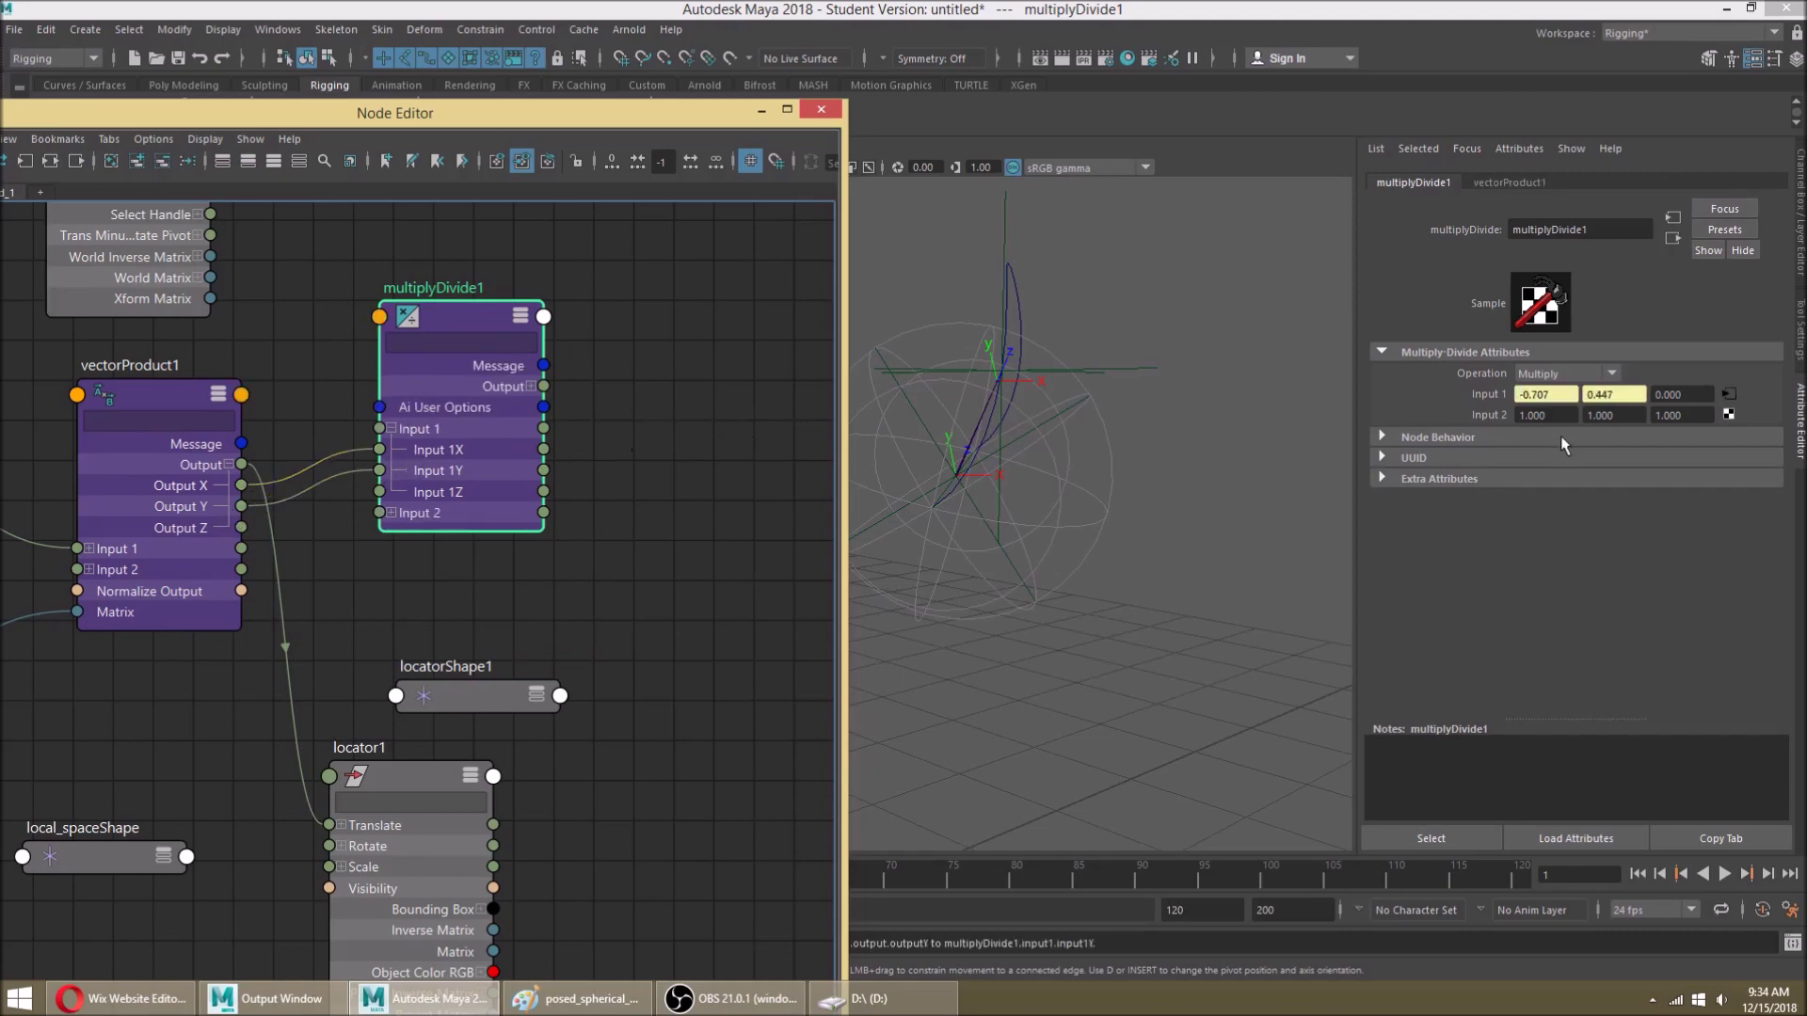
Step: Set the first two Input 2 values of multiplyDivide1 to 2 and its operation to Power
left_click(1543, 415)
type("2")
key("Tab")
type("2")
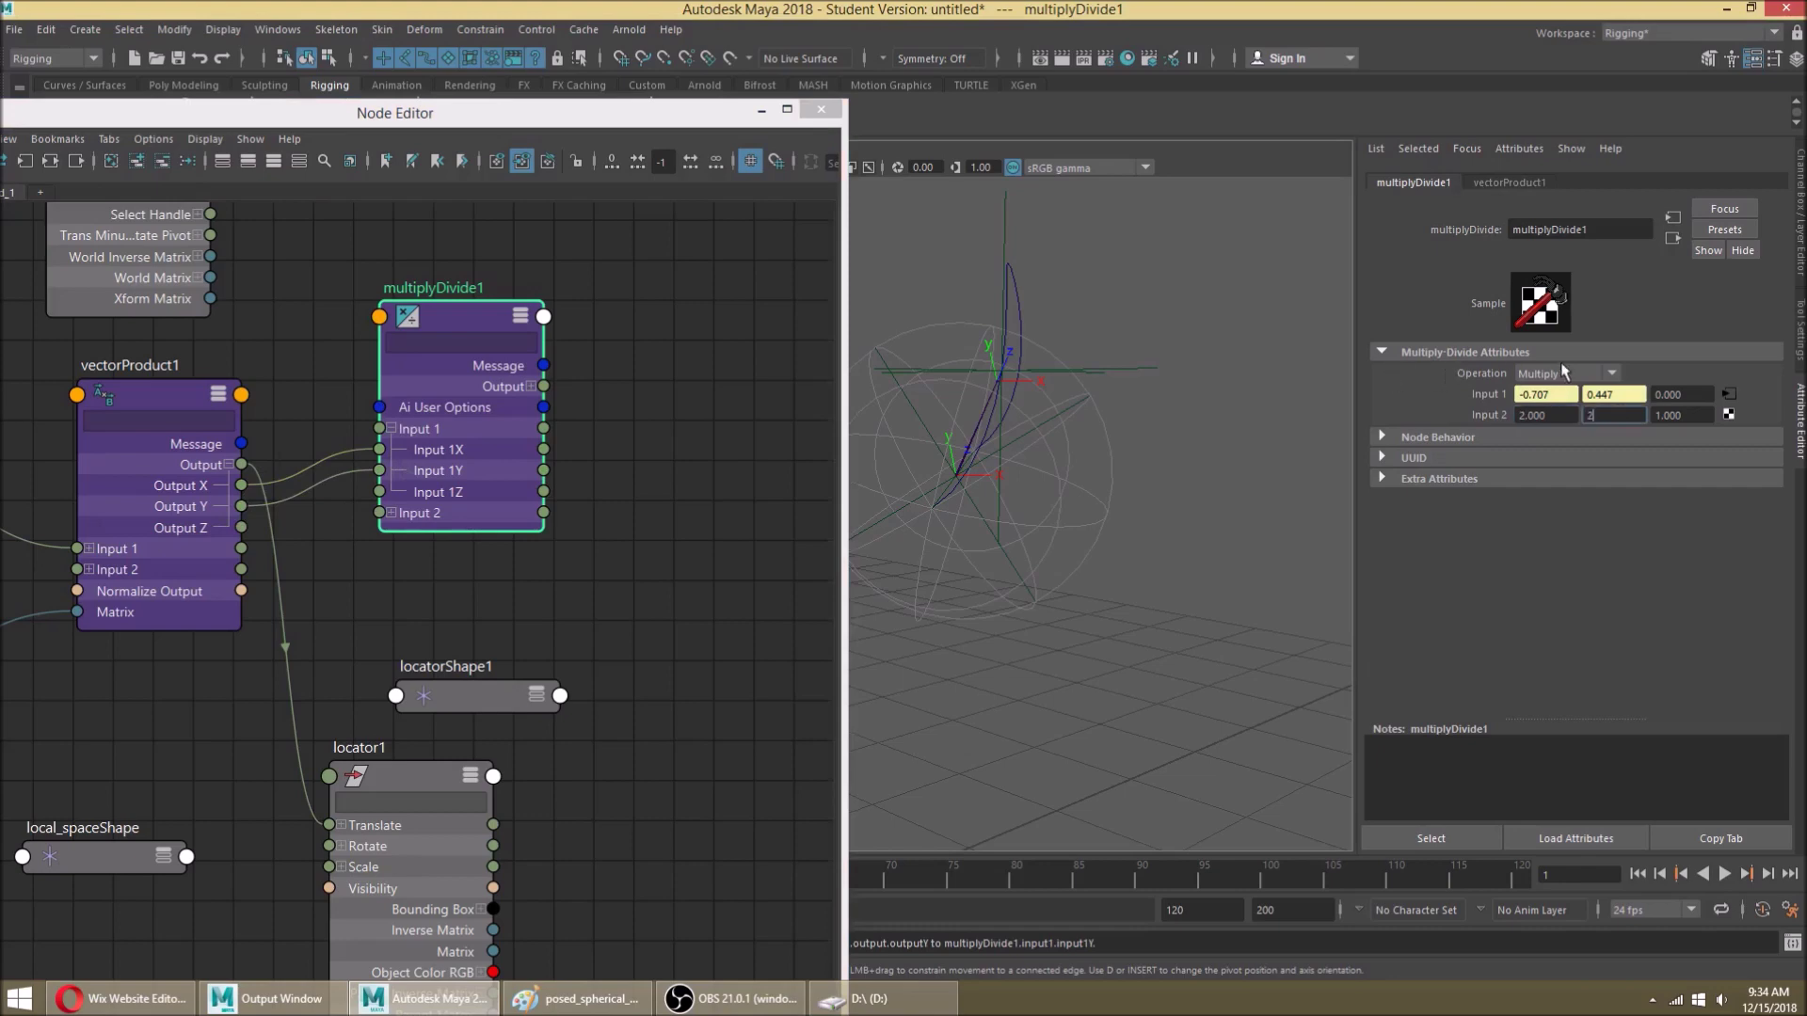
left_click(1564, 372)
left_click(1551, 449)
Step: Create a plusMinusAverage node beside multiplyDivide1 and show its attributes
scroll(680, 496, "down", 3)
middle_click_drag(633, 429, 572, 494, "alt")
key("Tab")
type("plus")
key("Return")
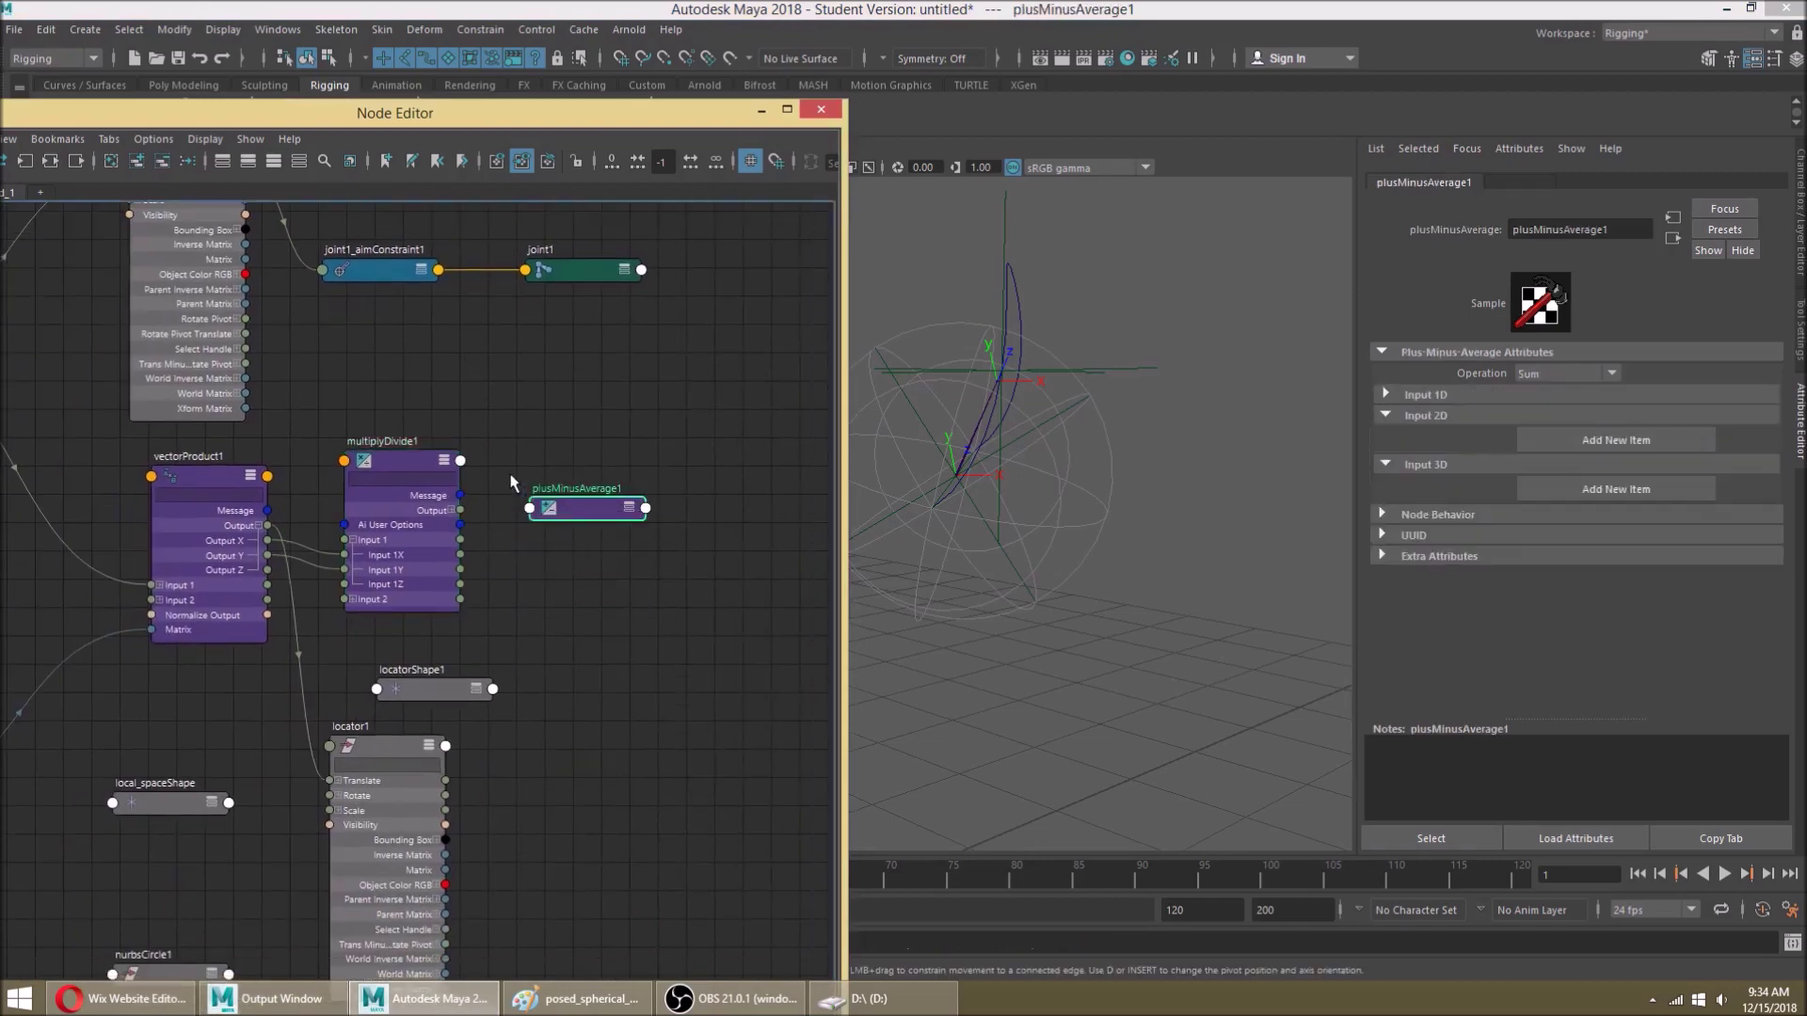
scroll(615, 498, "up", 2)
left_click(640, 517)
left_click_drag(991, 497, 988, 388, "alt")
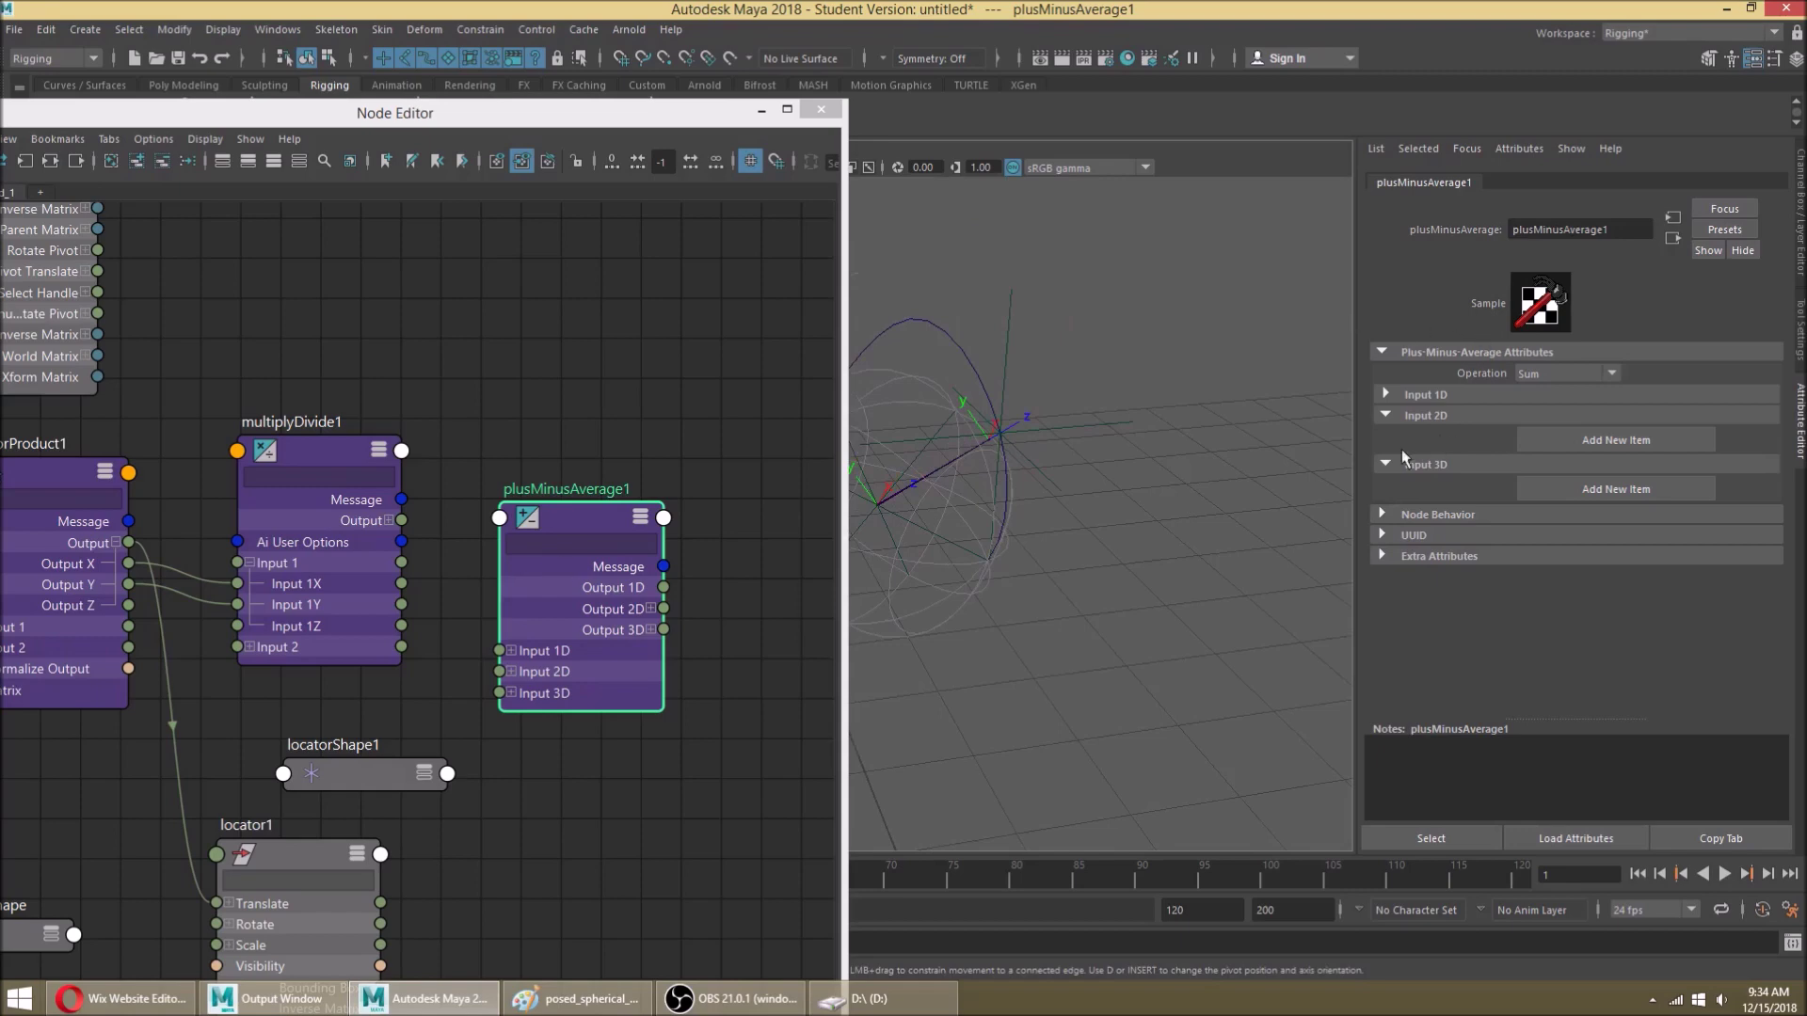
Step: Connect multiplyDivide1's Output X and Output Y to plusMinusAverage1's Input 1D[1] and Input 1D[2], leaving Input 1D[0] disconnected
scroll(477, 611, "up", 2)
left_click(350, 482)
left_click_drag(508, 574, 484, 496)
left_click_drag(368, 511, 485, 590)
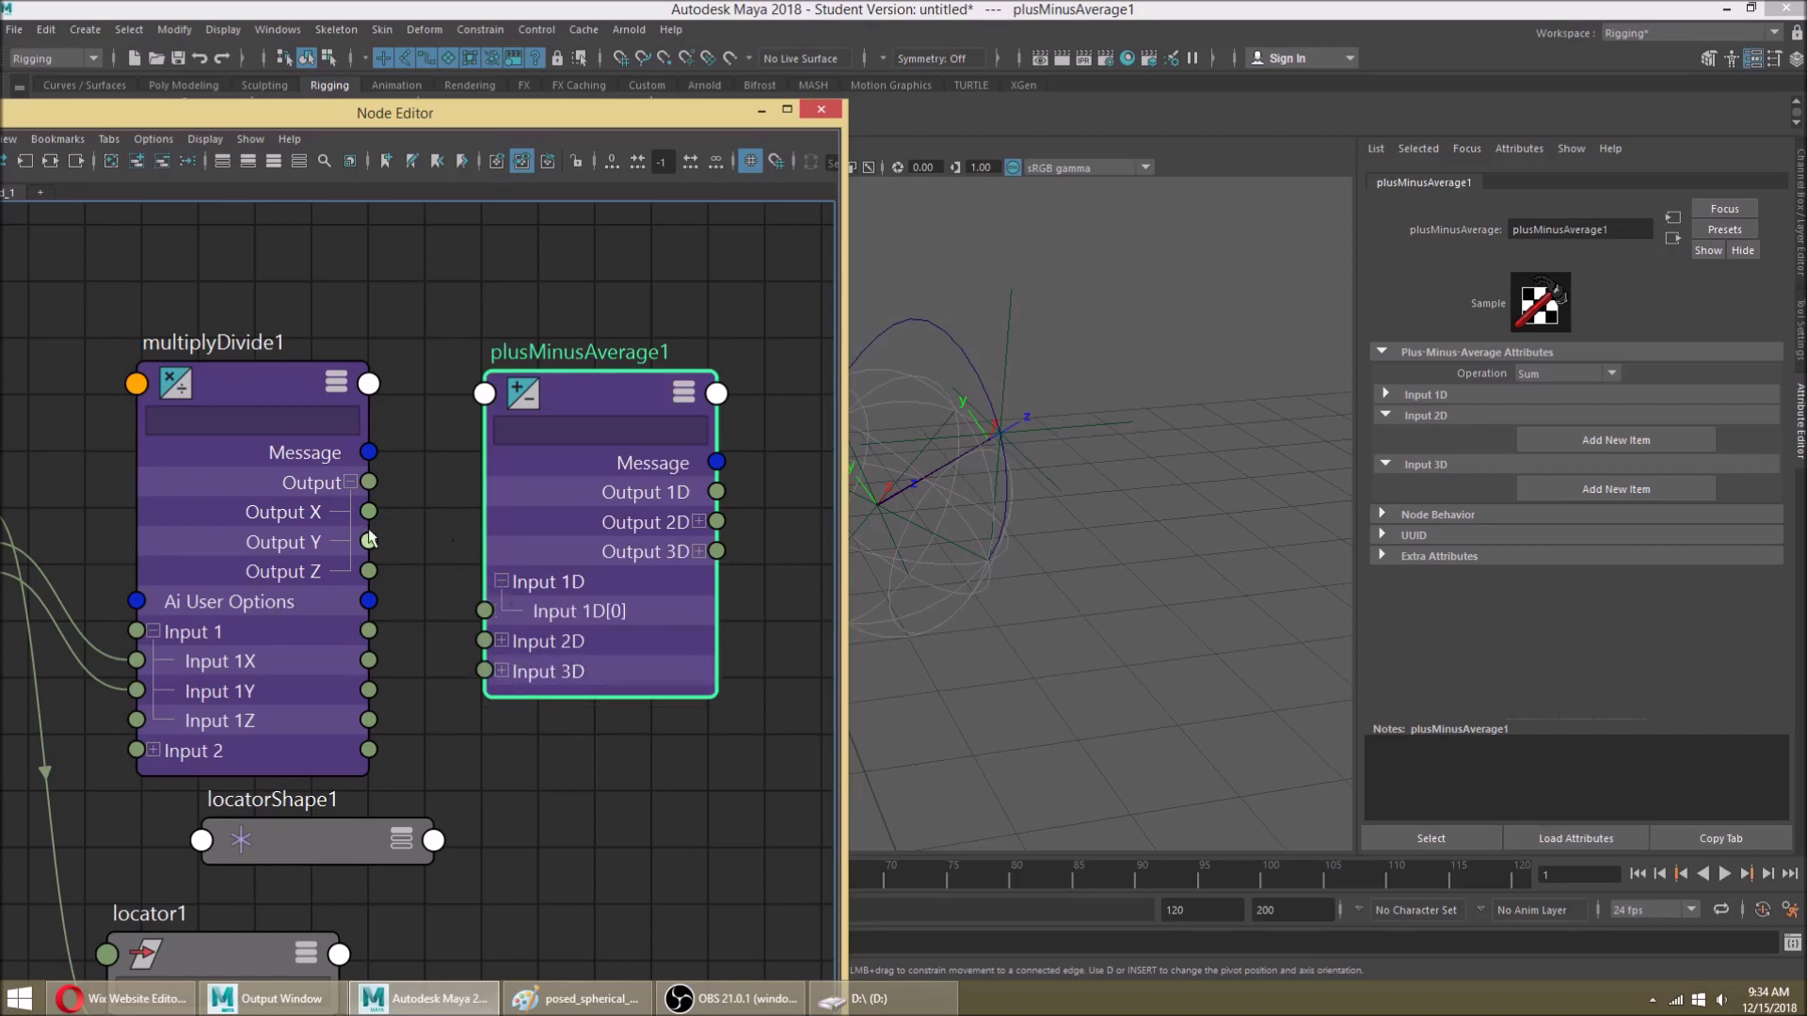
left_click_drag(368, 511, 485, 611)
left_click_drag(368, 511, 485, 641)
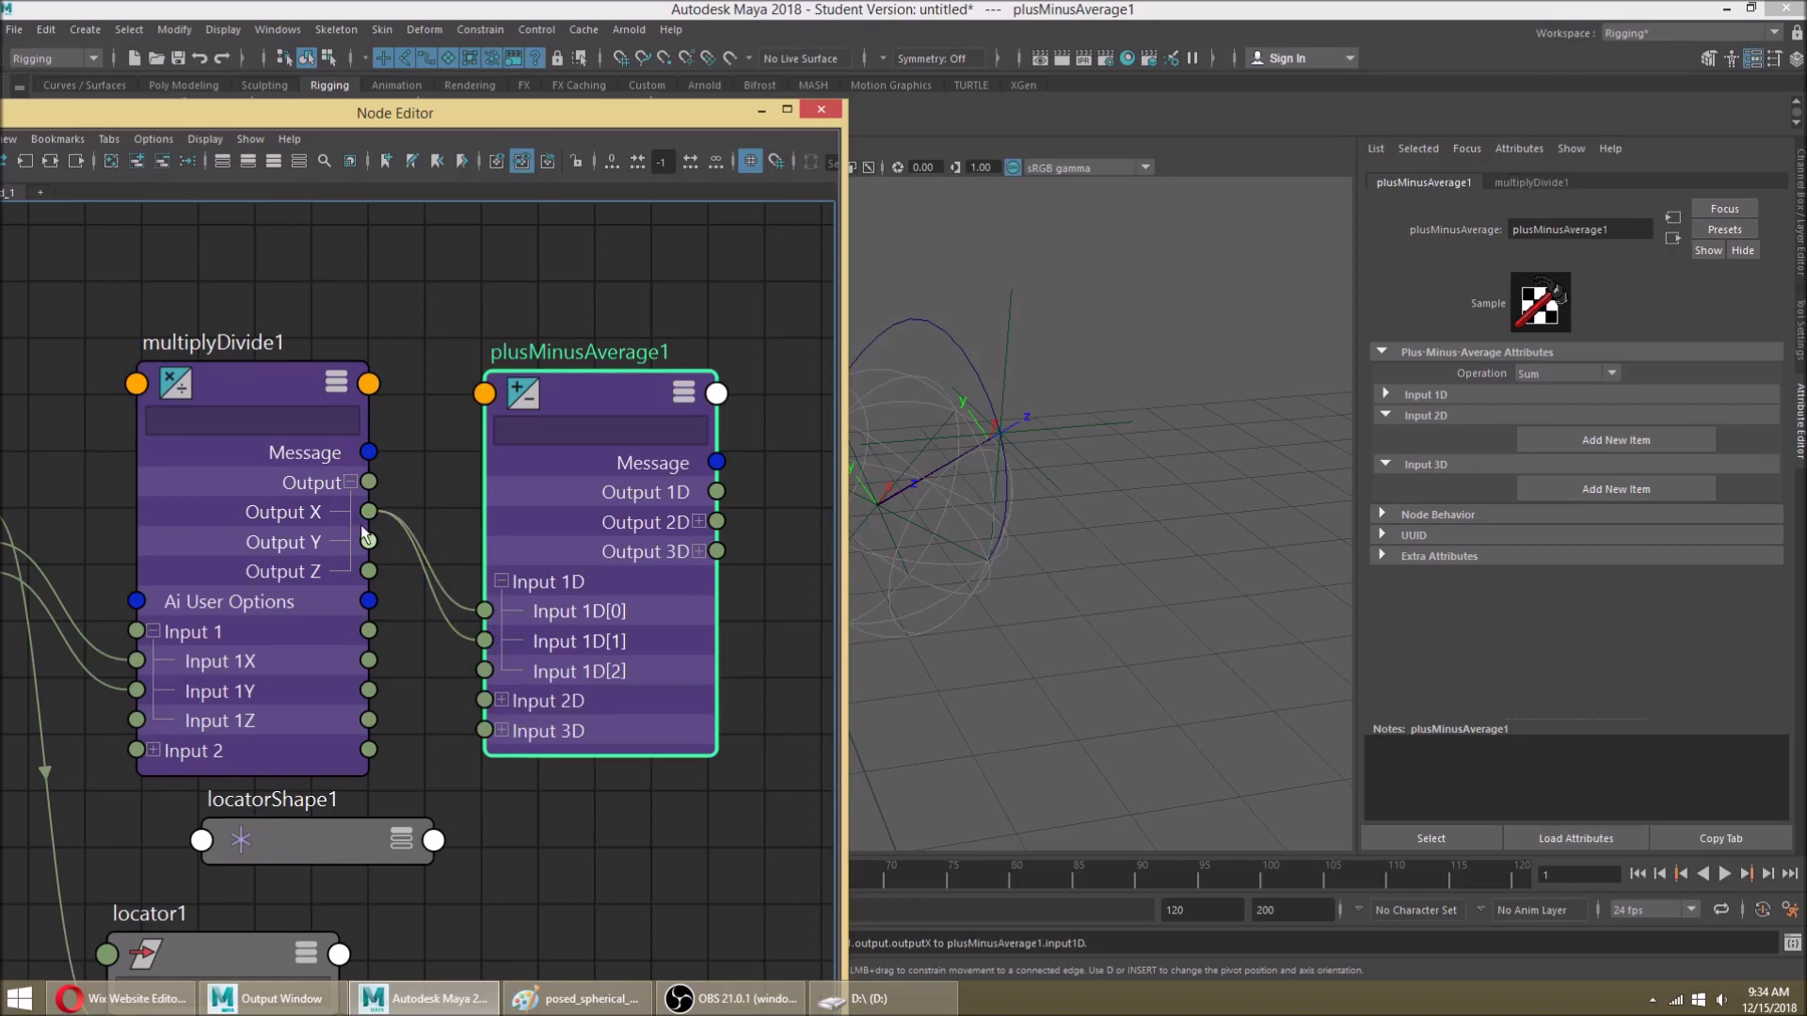
left_click_drag(368, 539, 485, 671)
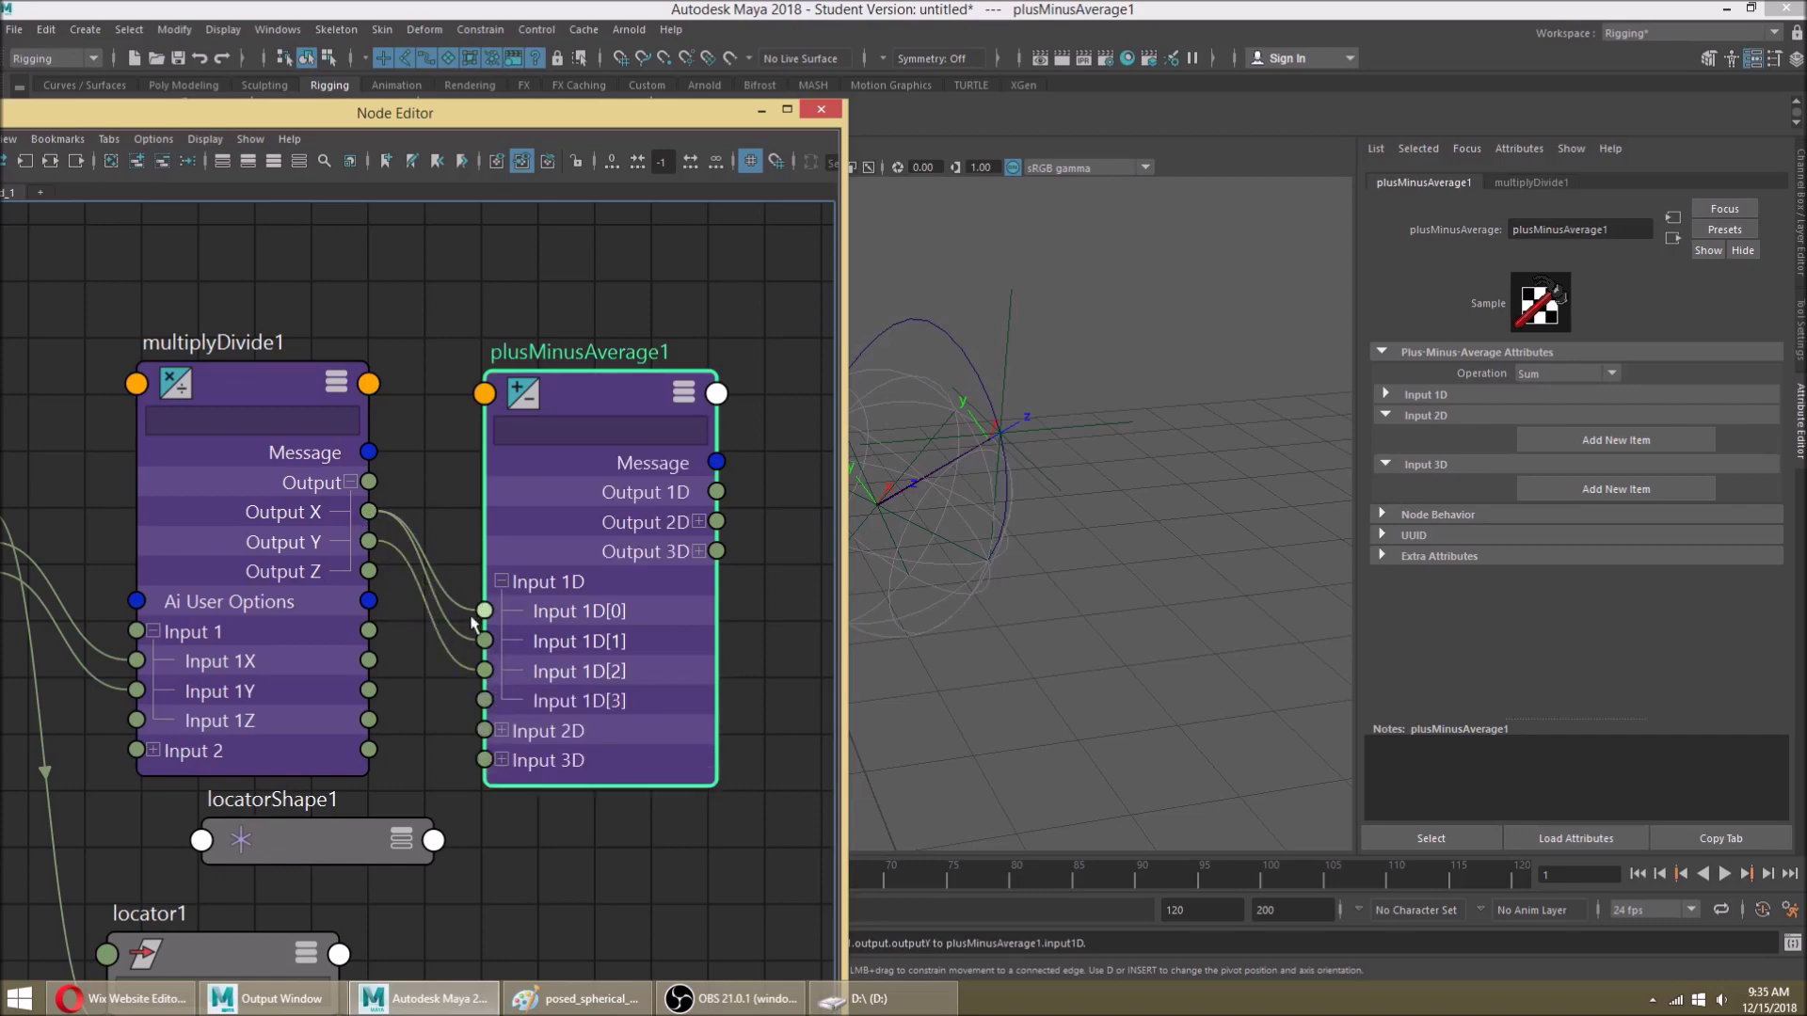
left_click(470, 595)
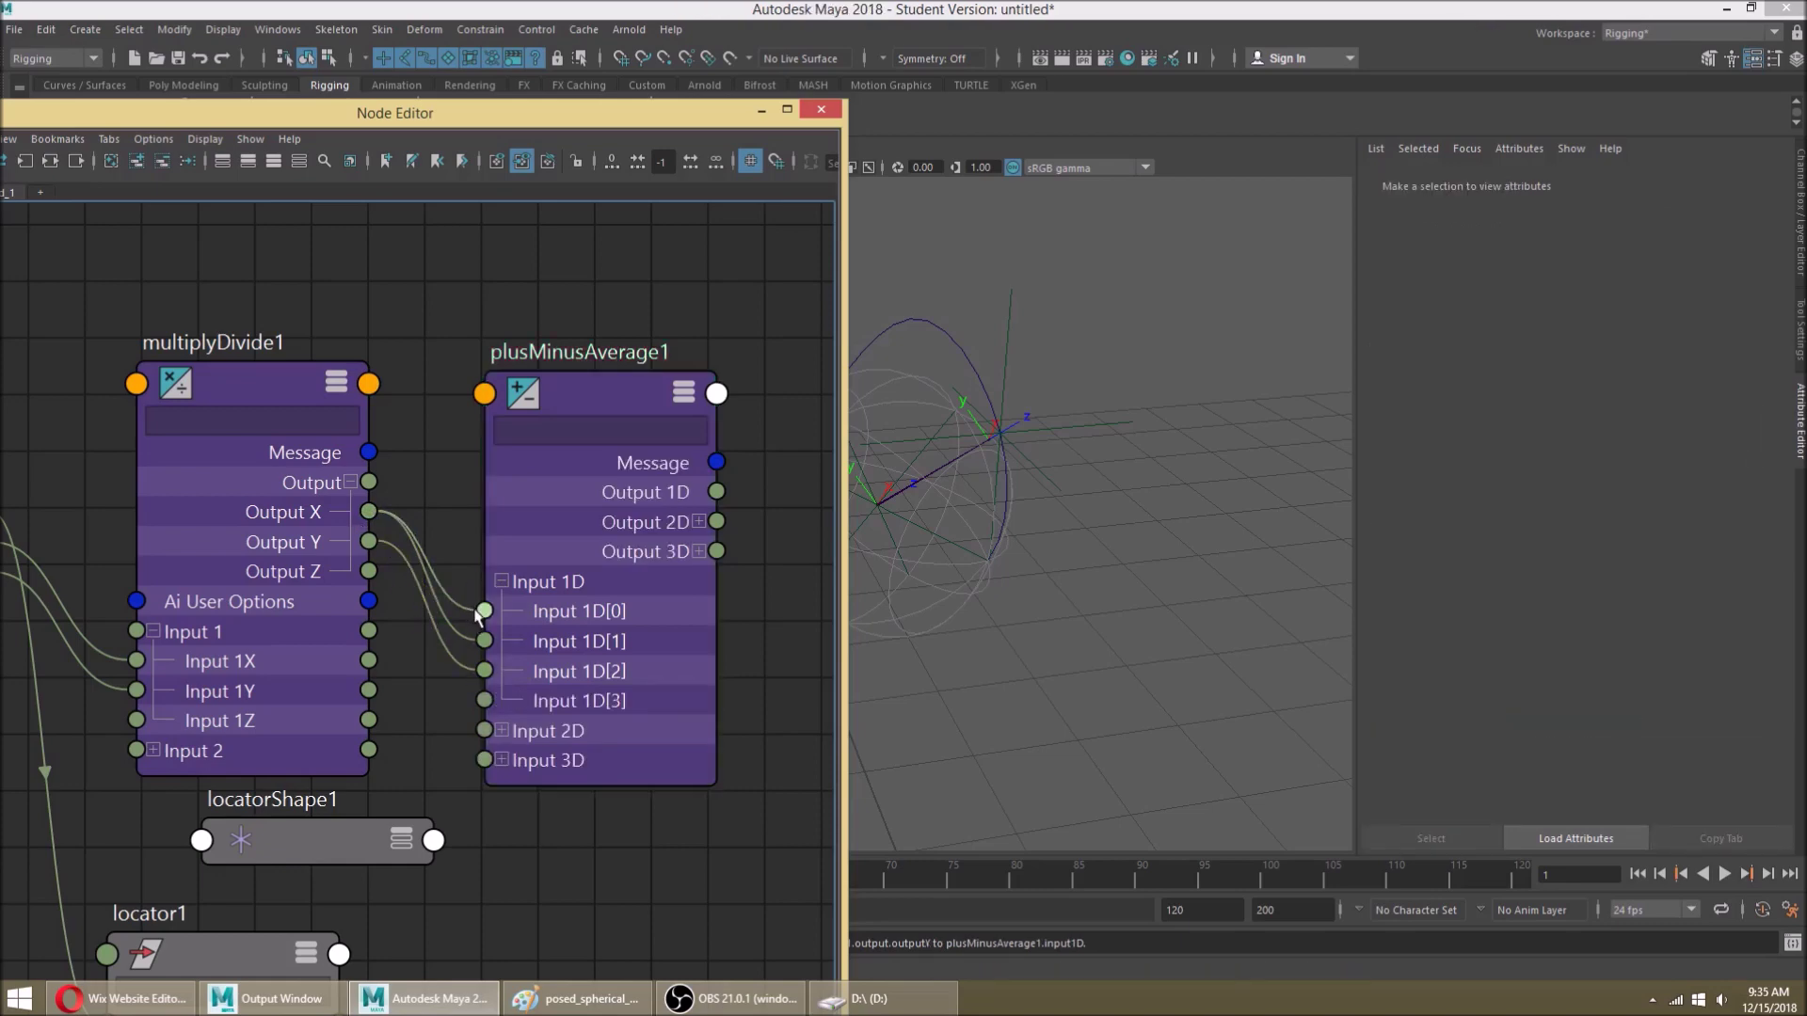
key("Delete")
Step: Set plusMinusAverage1's Input 1D[0] to 1 and its operation to Subtract
left_click(565, 549)
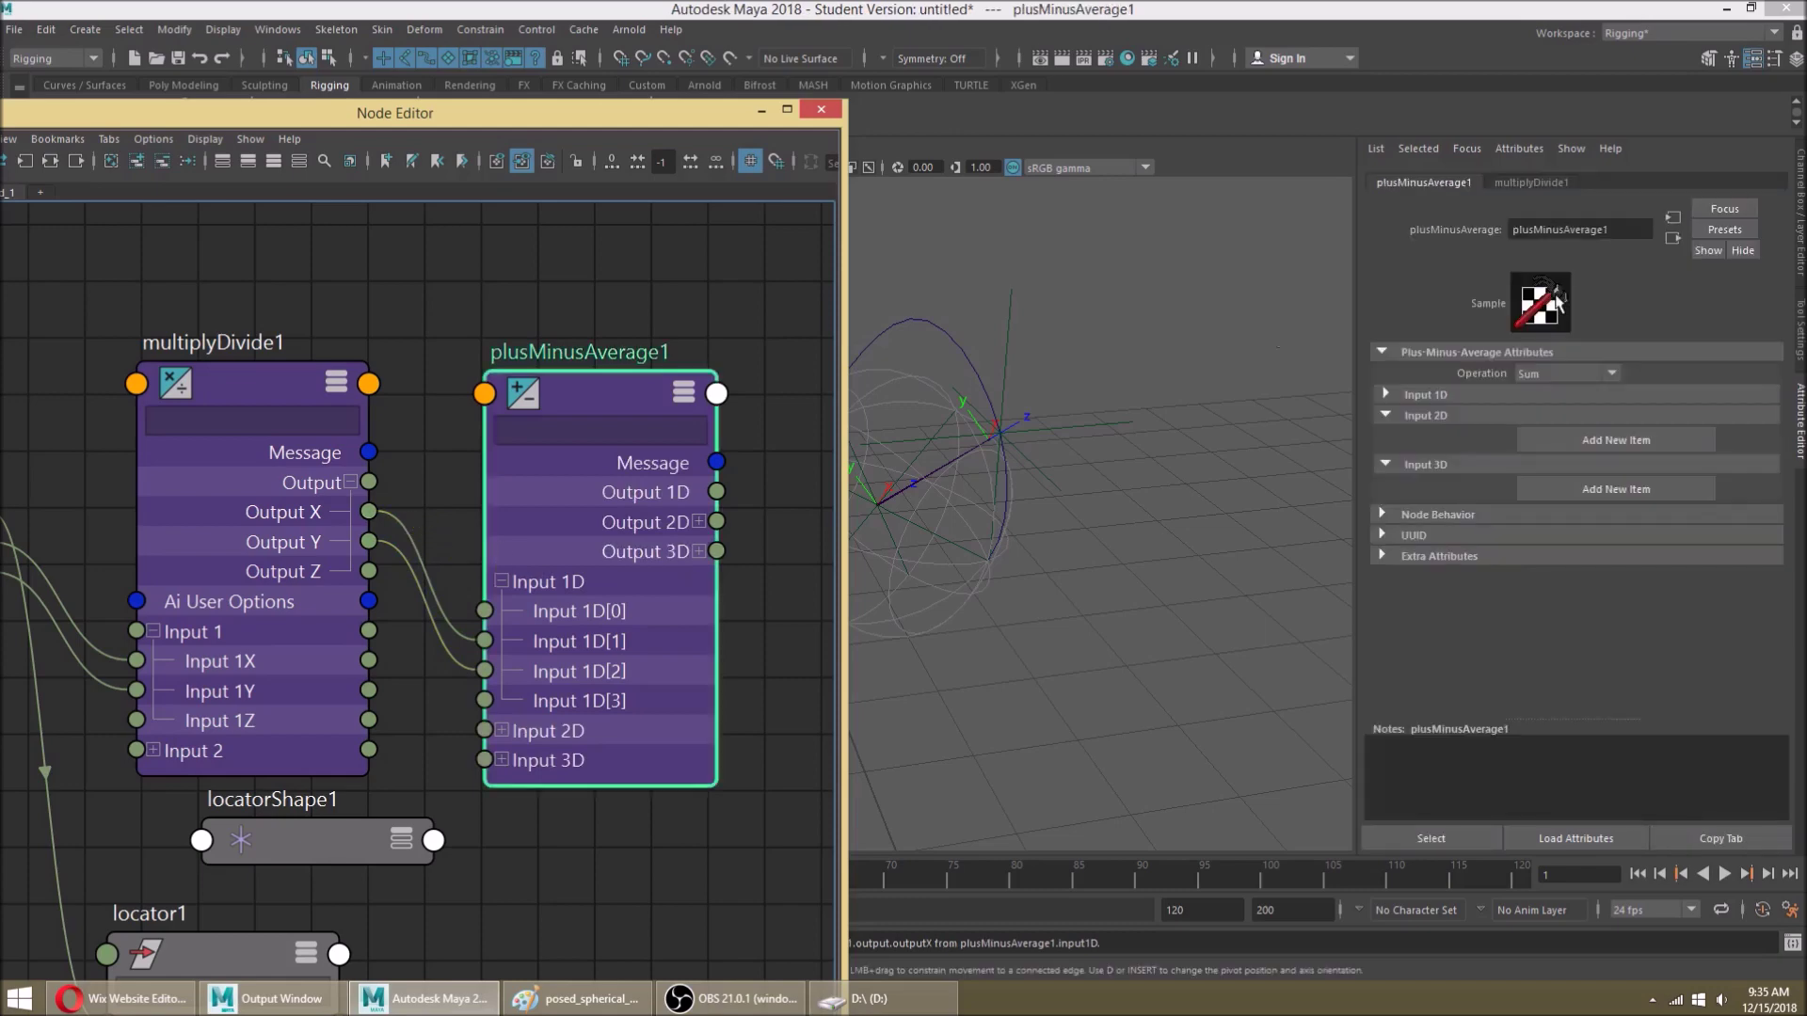
left_click(1544, 401)
left_click(1741, 412)
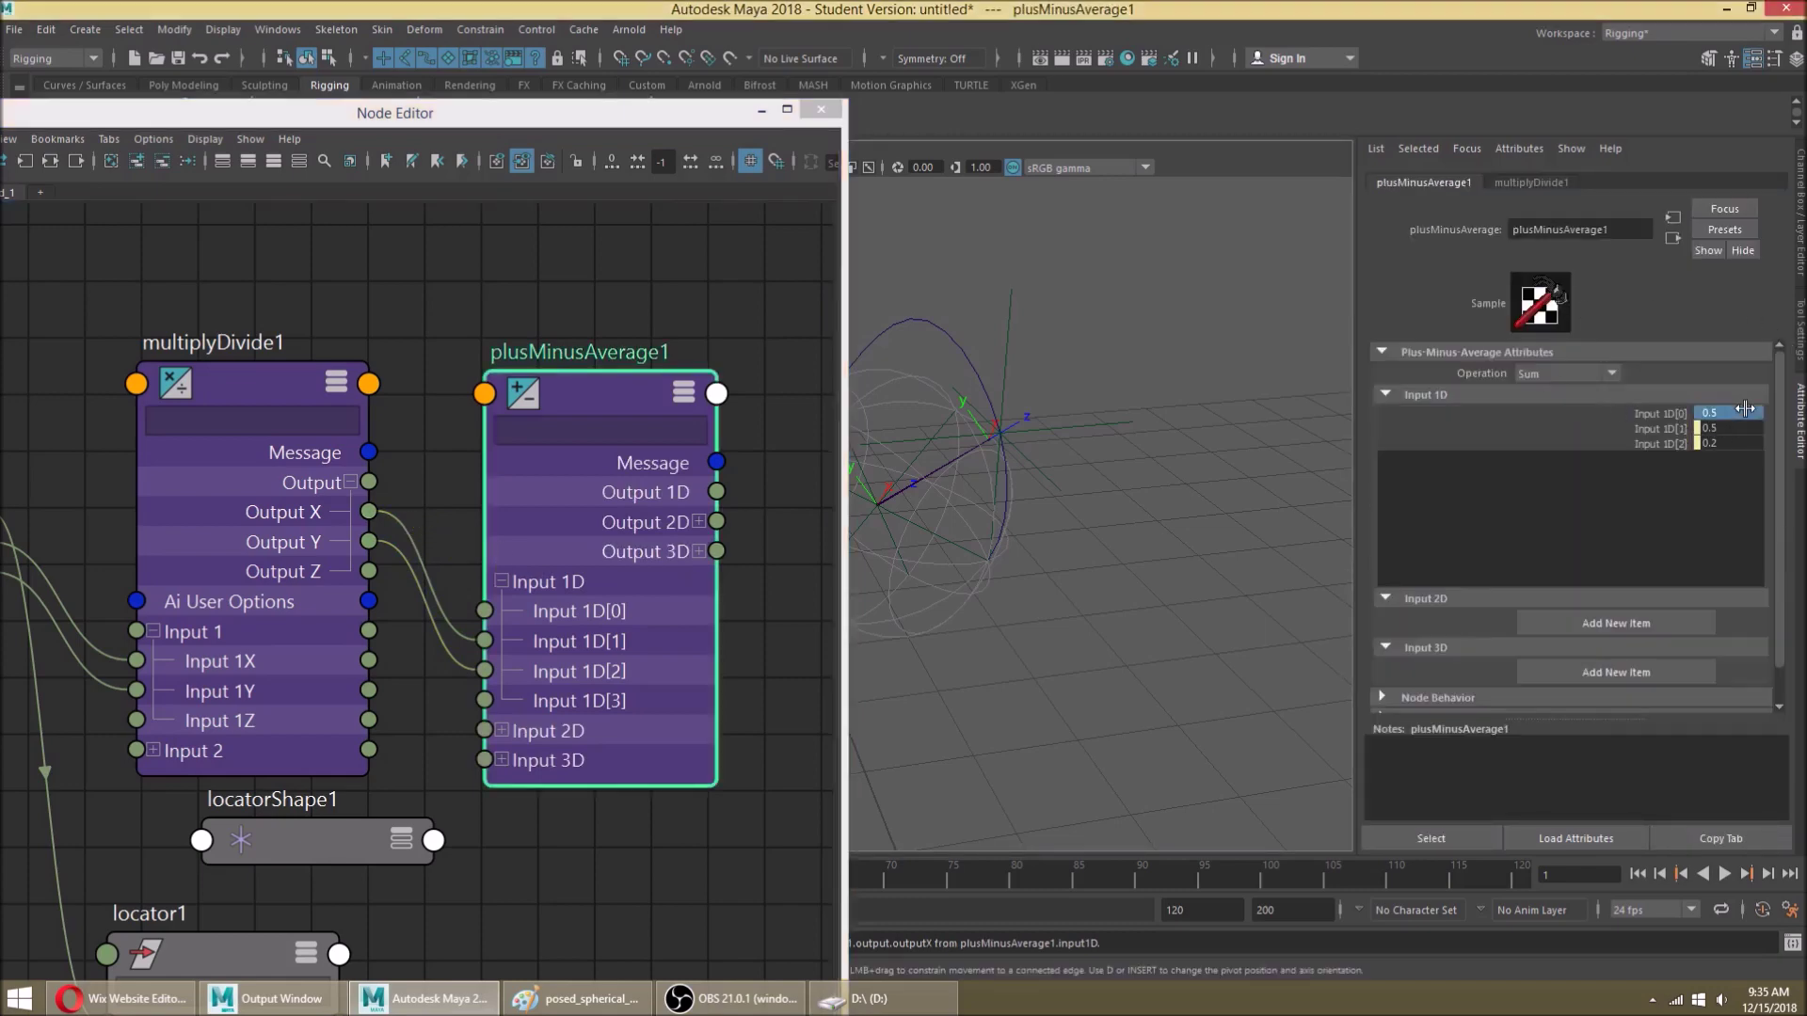
key("Return")
left_click(1591, 360)
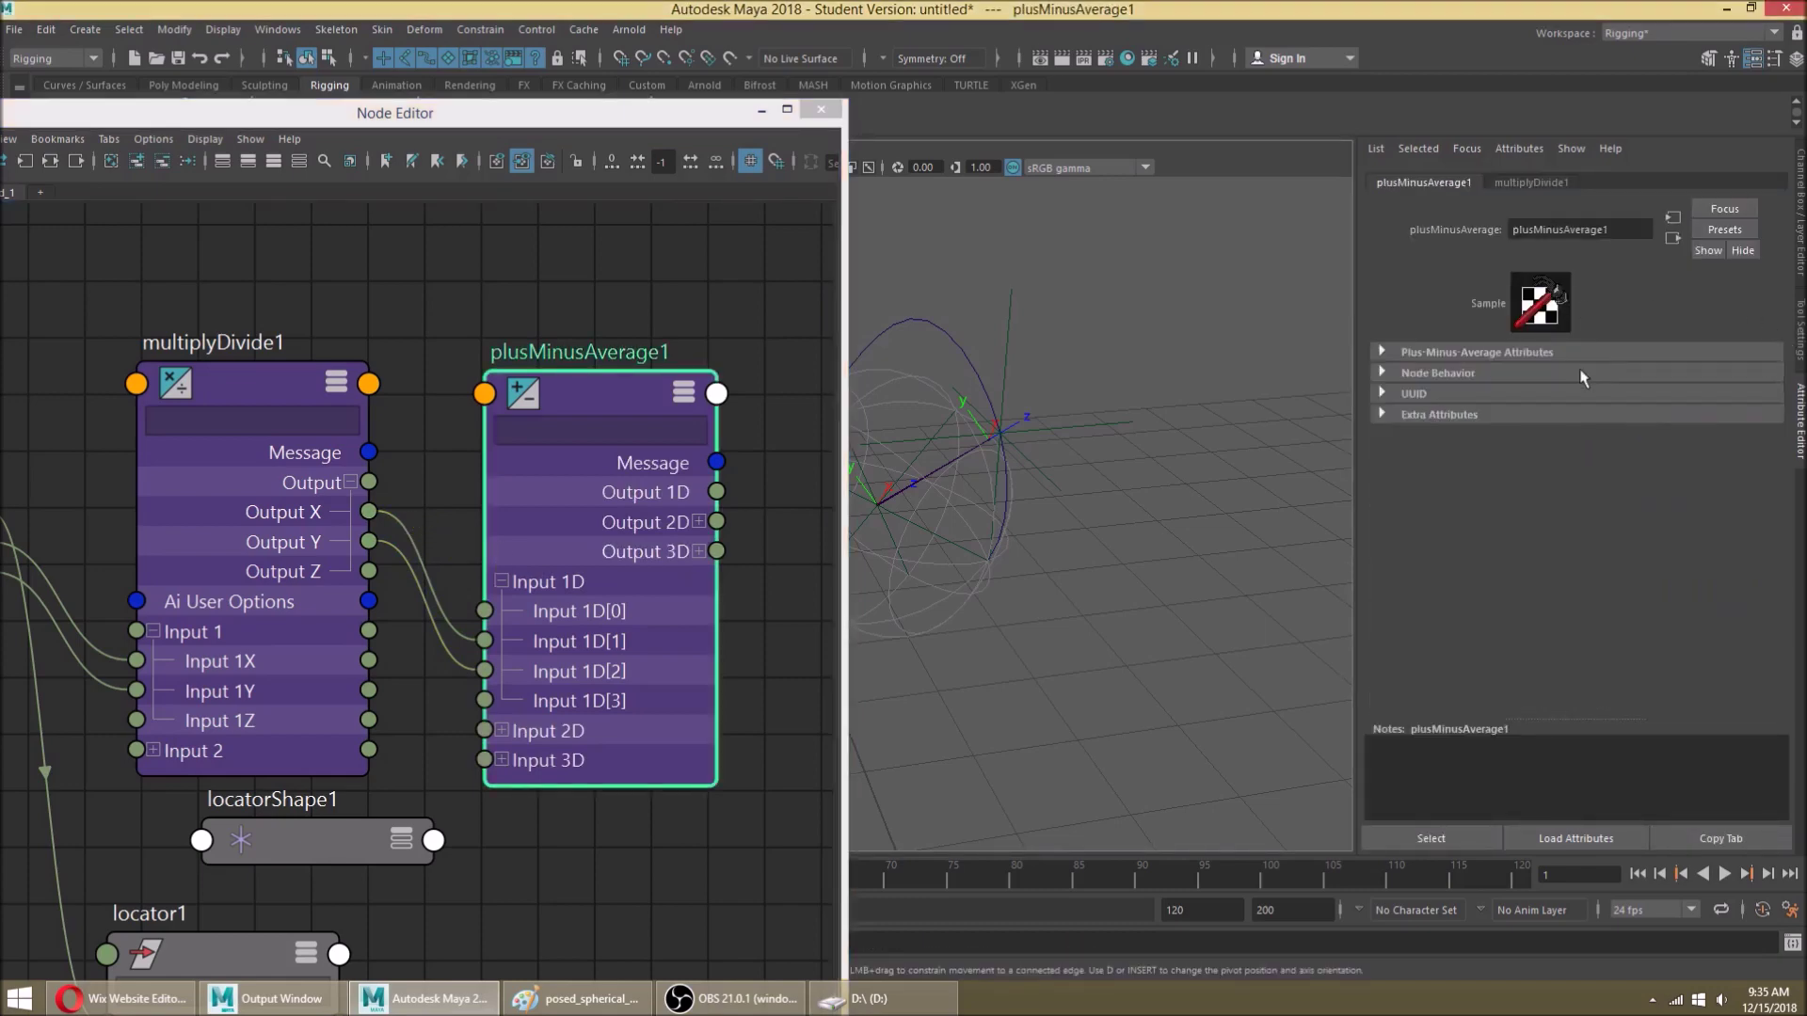
left_click(1553, 353)
left_click(1559, 374)
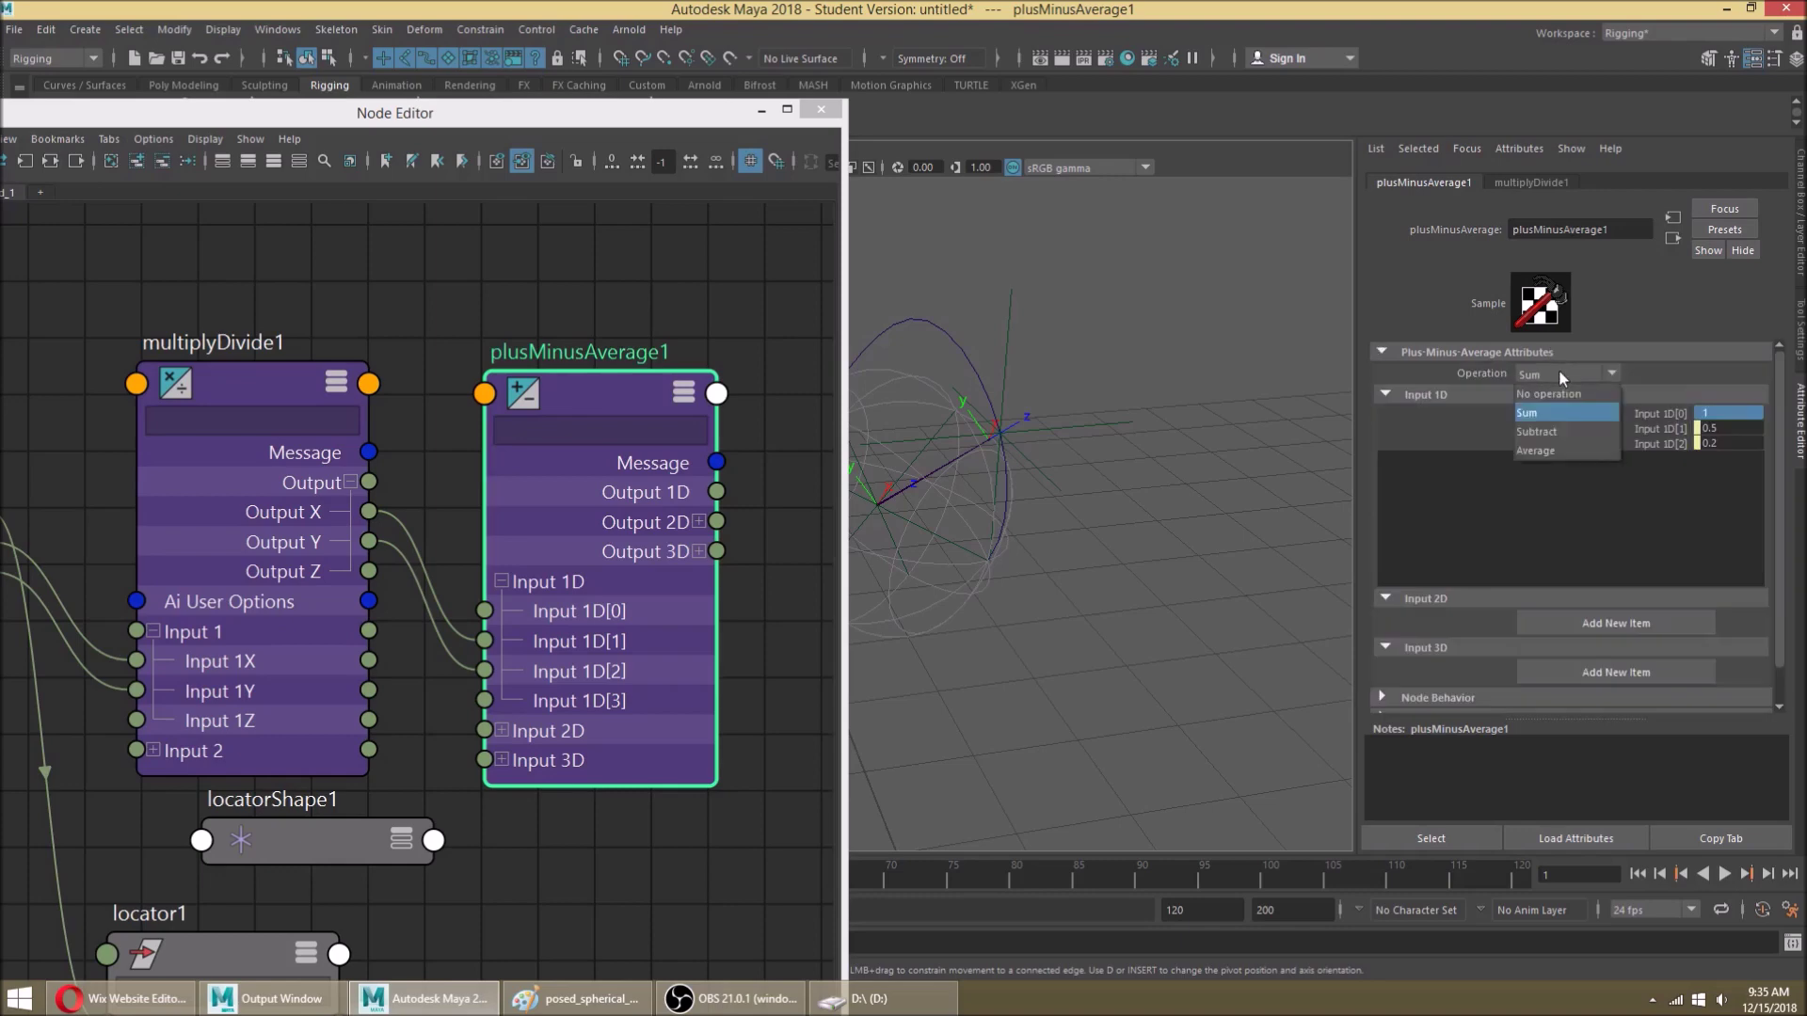
left_click(1562, 429)
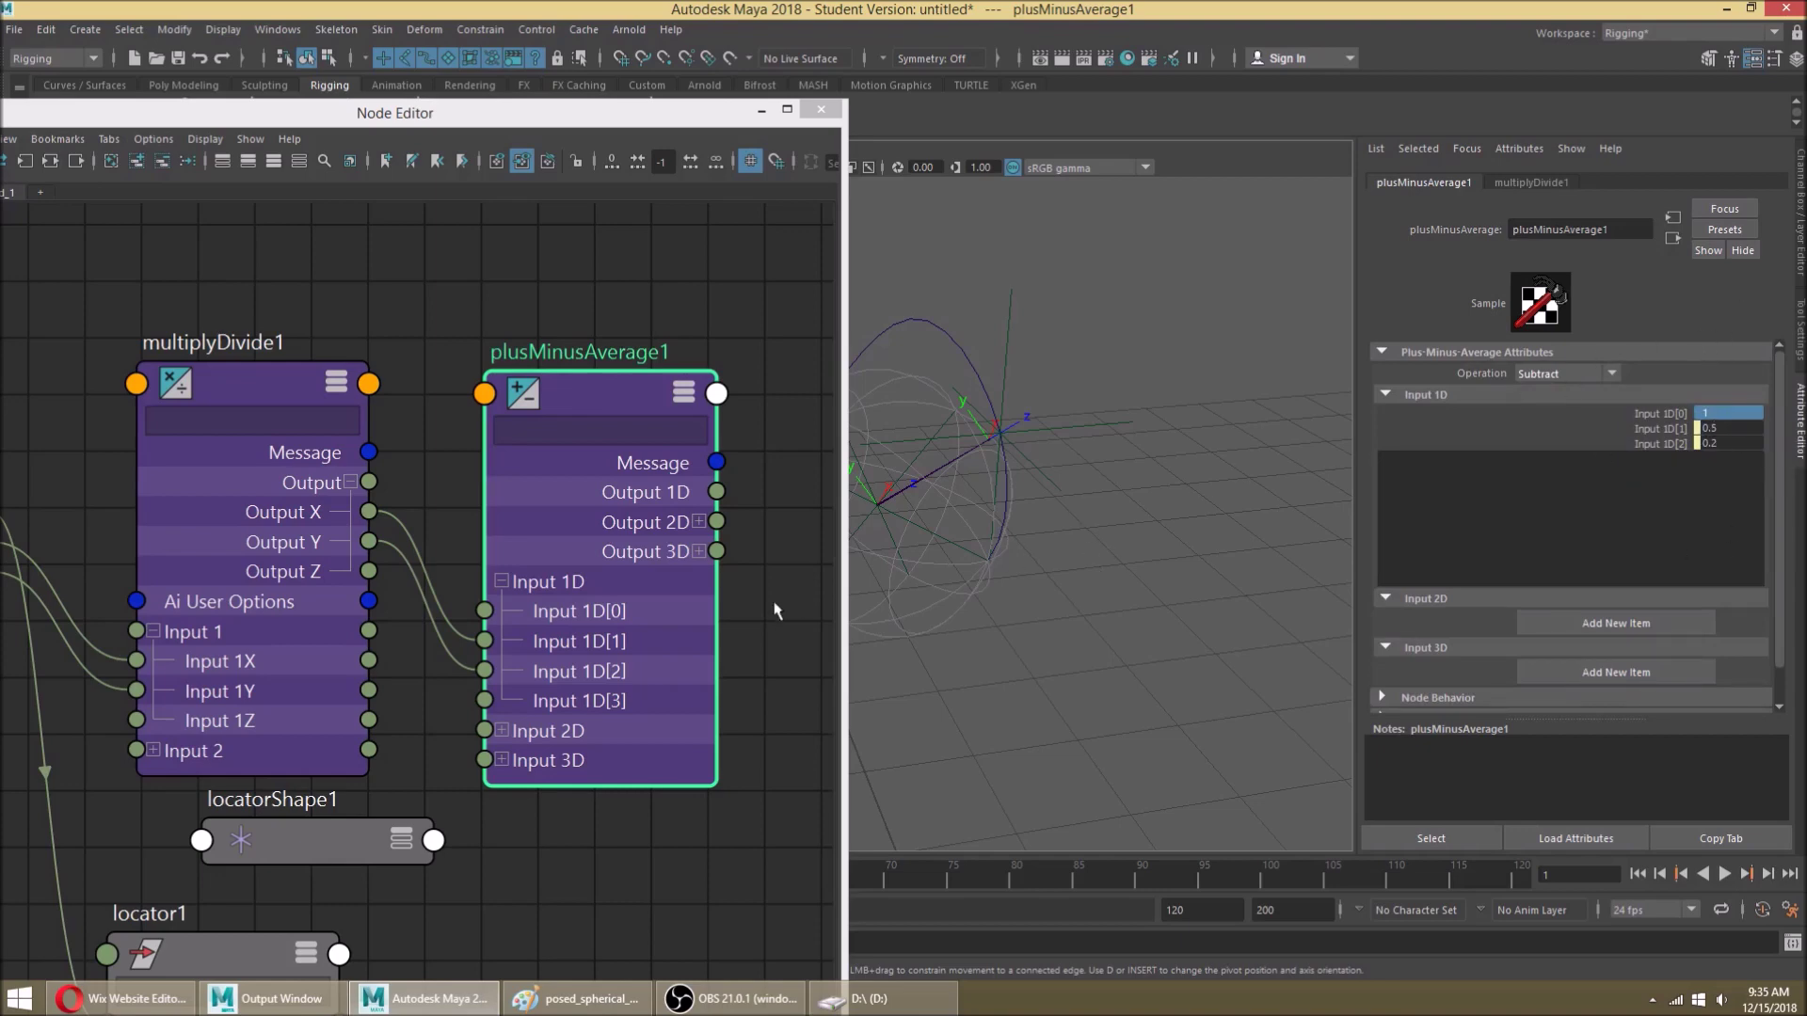
Step: Create a second multiplyDivide node in the empty area beyond plusMinusAverage1
scroll(760, 572, "down", 2)
middle_click_drag(760, 572, 500, 516, "alt")
scroll(500, 517, "down", 2)
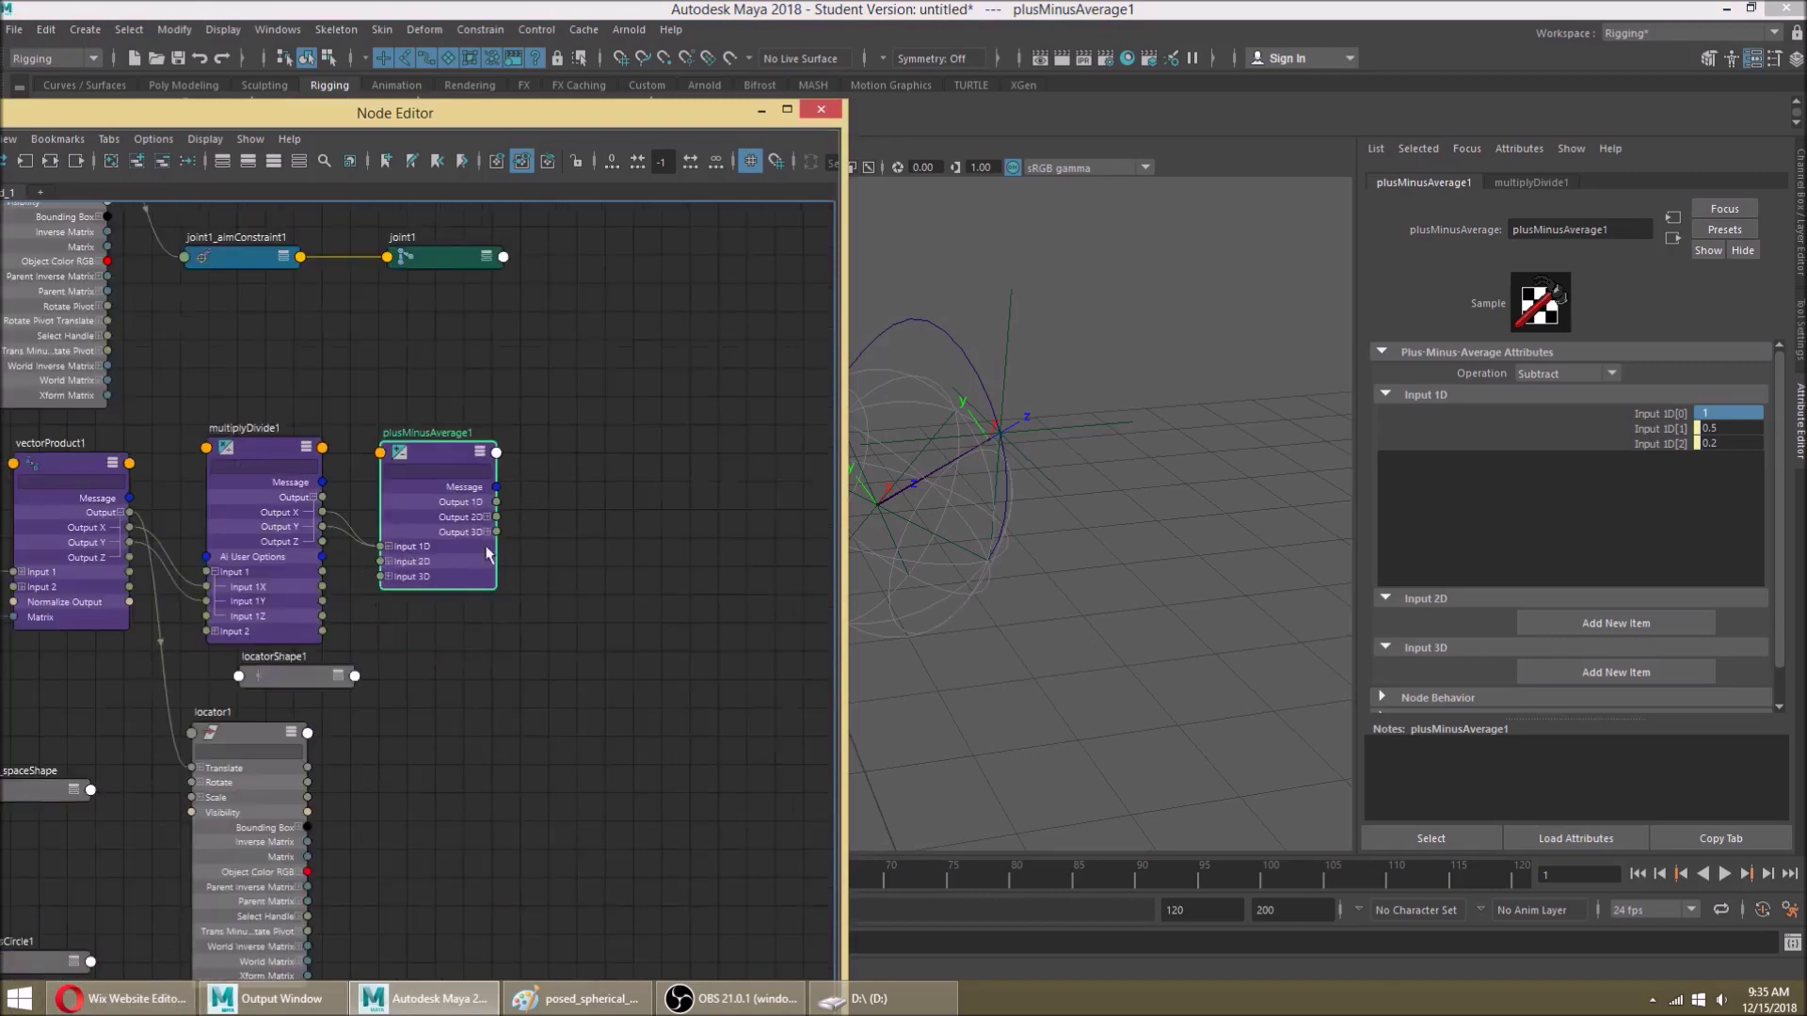
left_click_drag(894, 458, 829, 436, "alt")
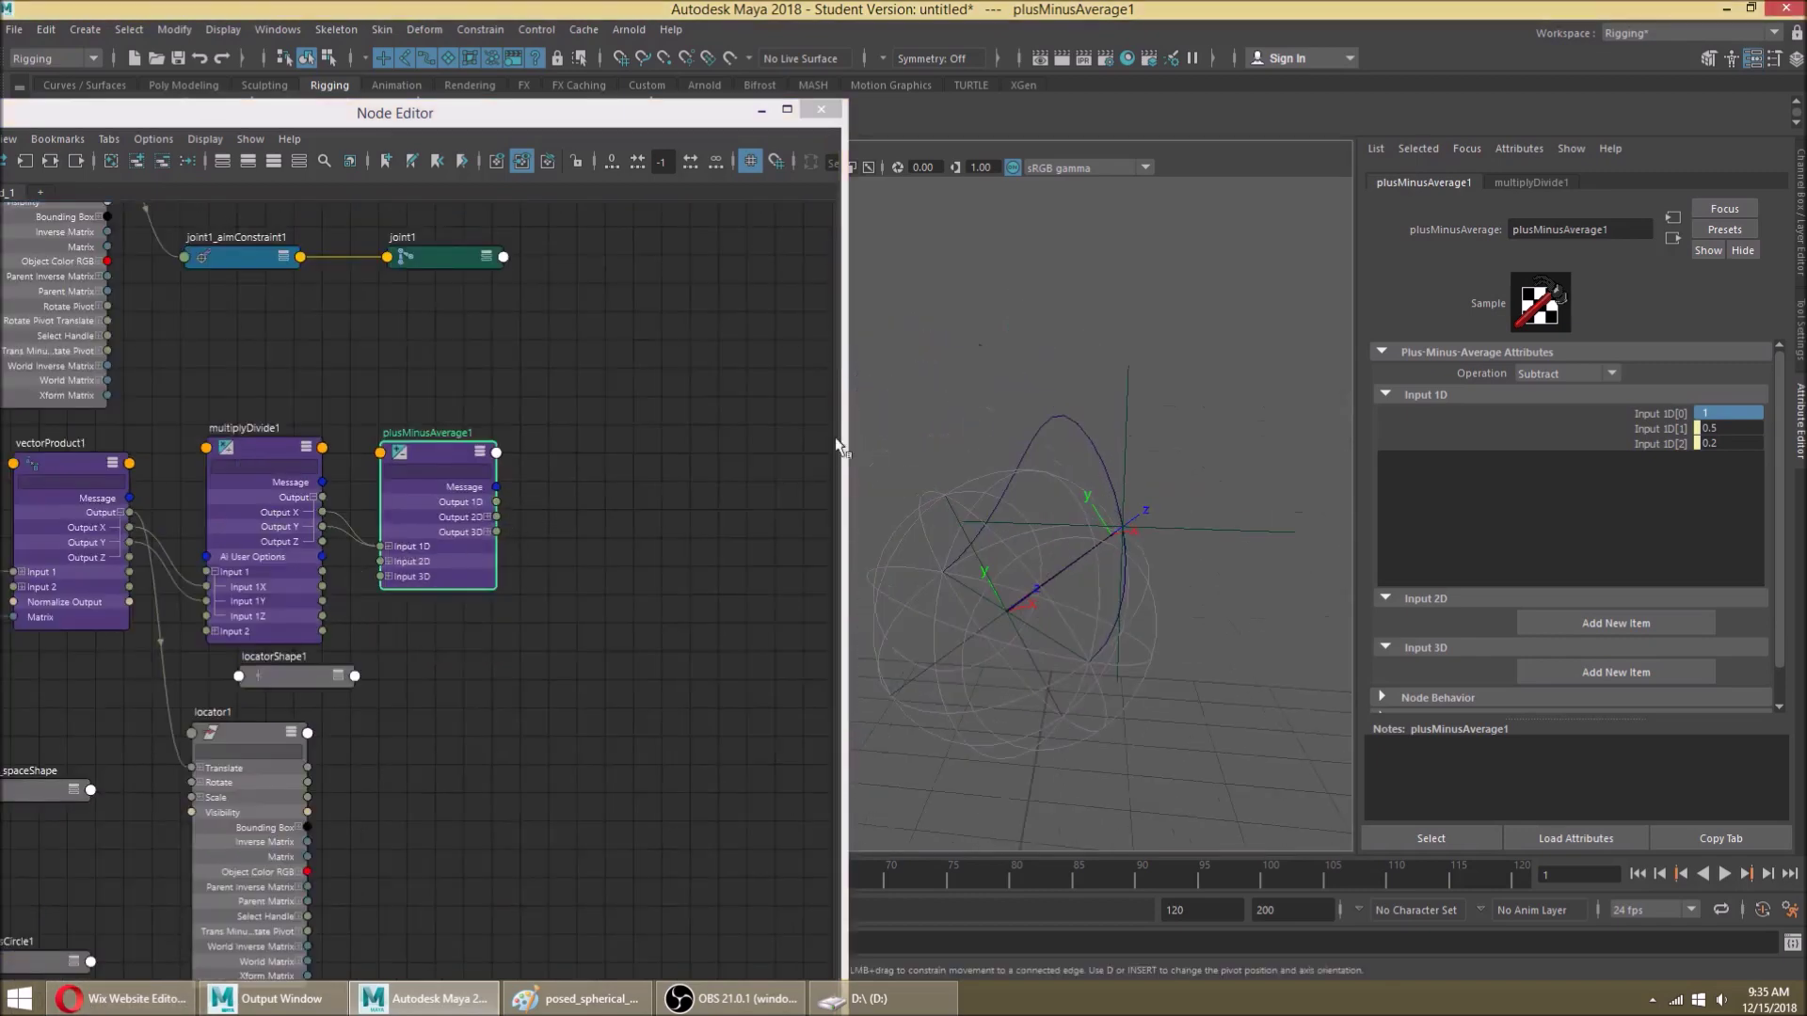
left_click_drag(1108, 499, 1142, 492, "alt")
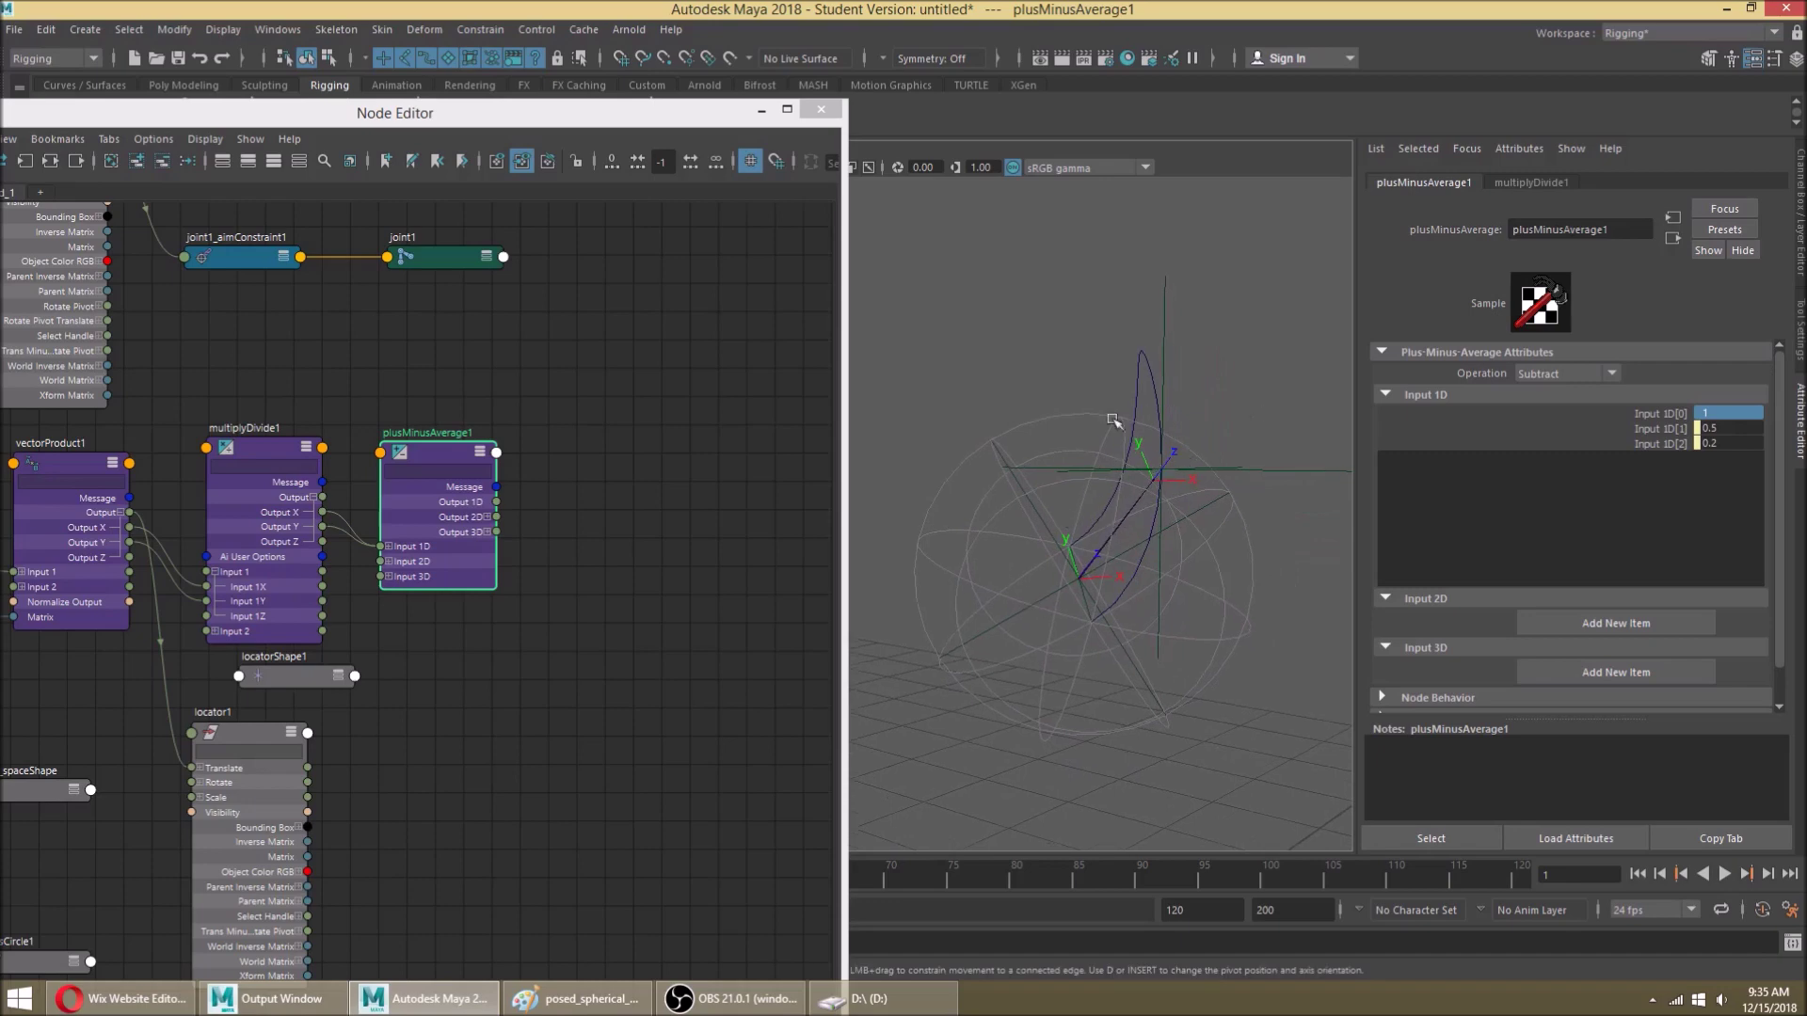
key("Tab")
type("mutl")
key("BackSpace")
key("BackSpace")
type("ltip")
key("Down")
key("Return")
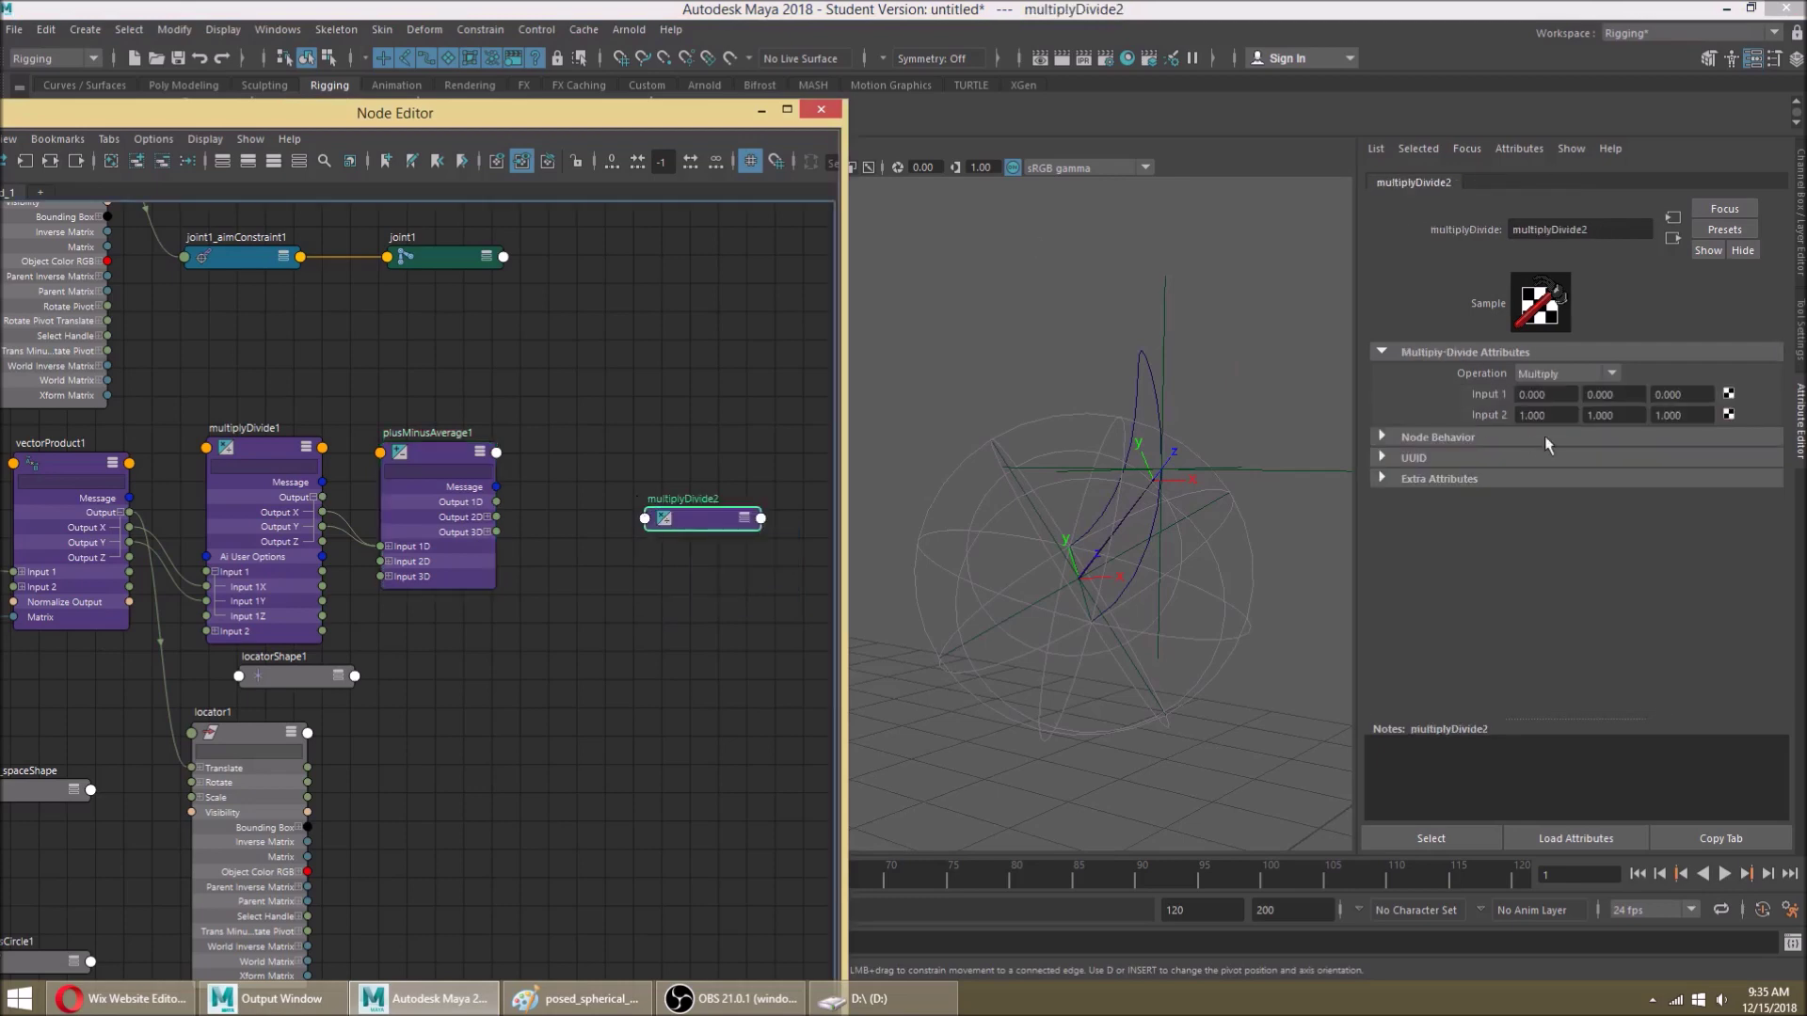
Step: Set multiplyDivide2's operation to Power, then show its attributes and place the node beside plusMinusAverage1
left_click(1580, 378)
left_click(1551, 461)
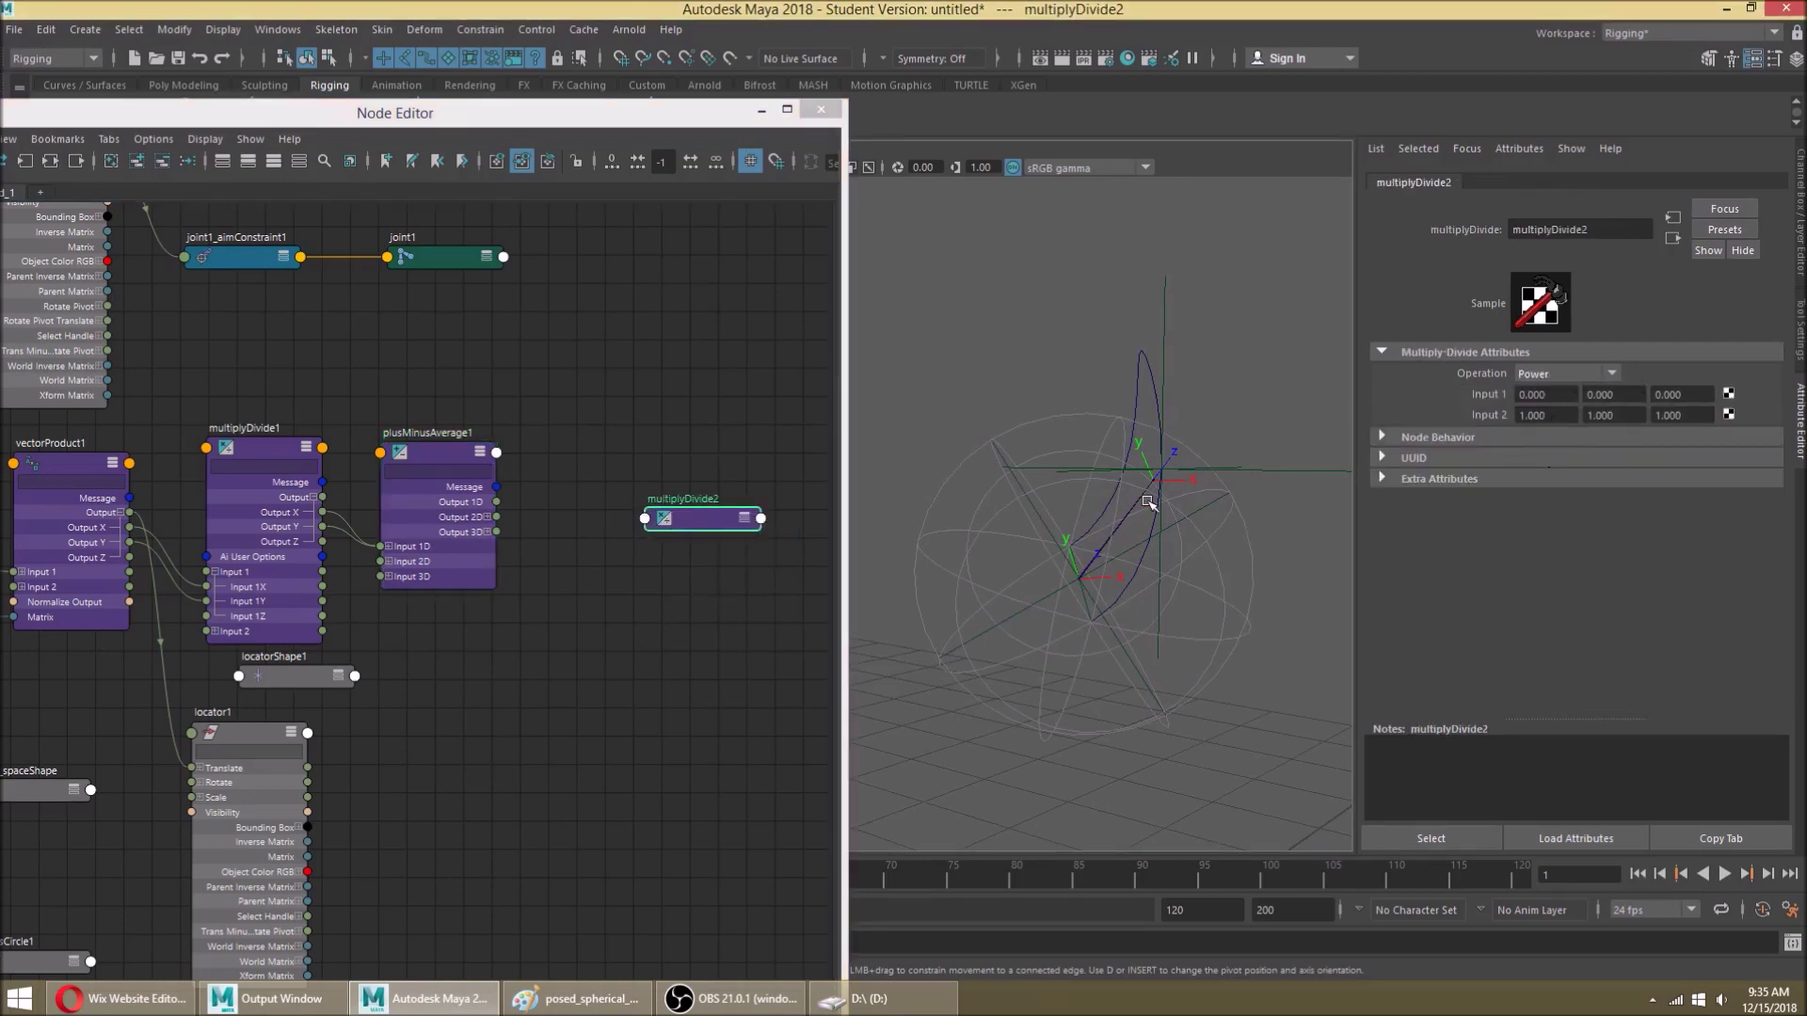
scroll(551, 559, "up", 2)
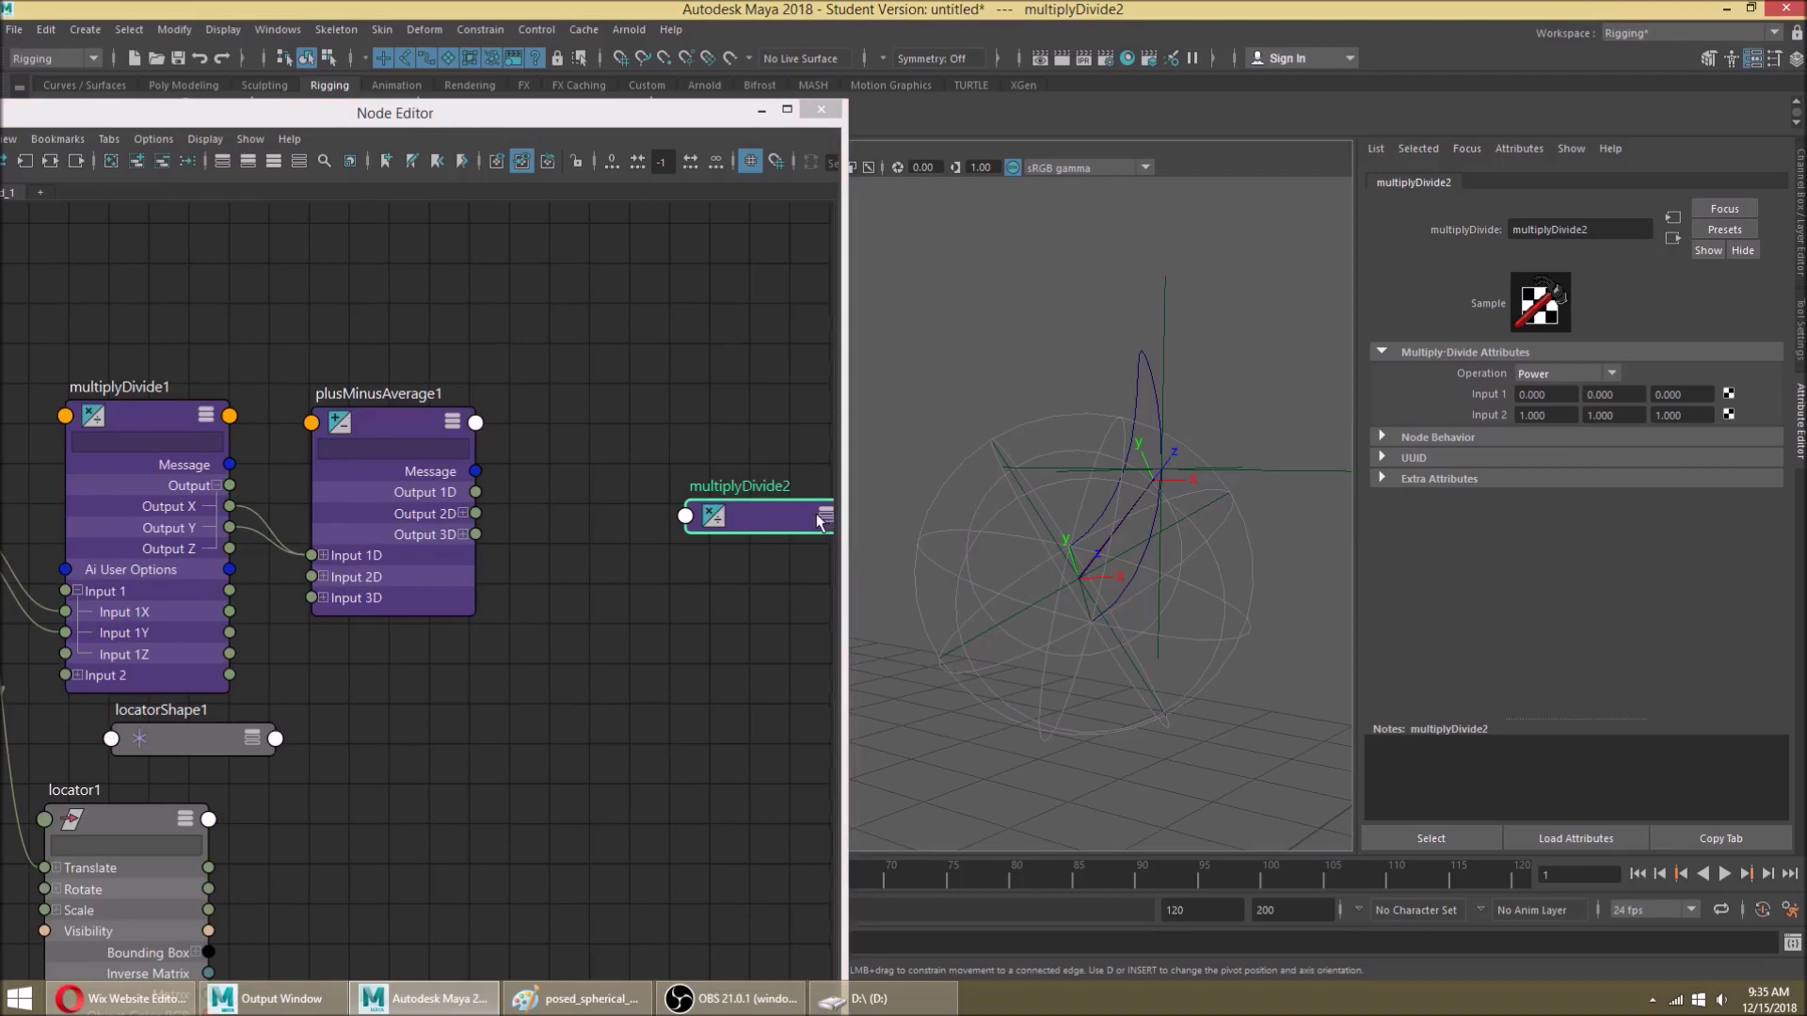
left_click(820, 516)
left_click(820, 516)
left_click_drag(791, 517, 682, 409)
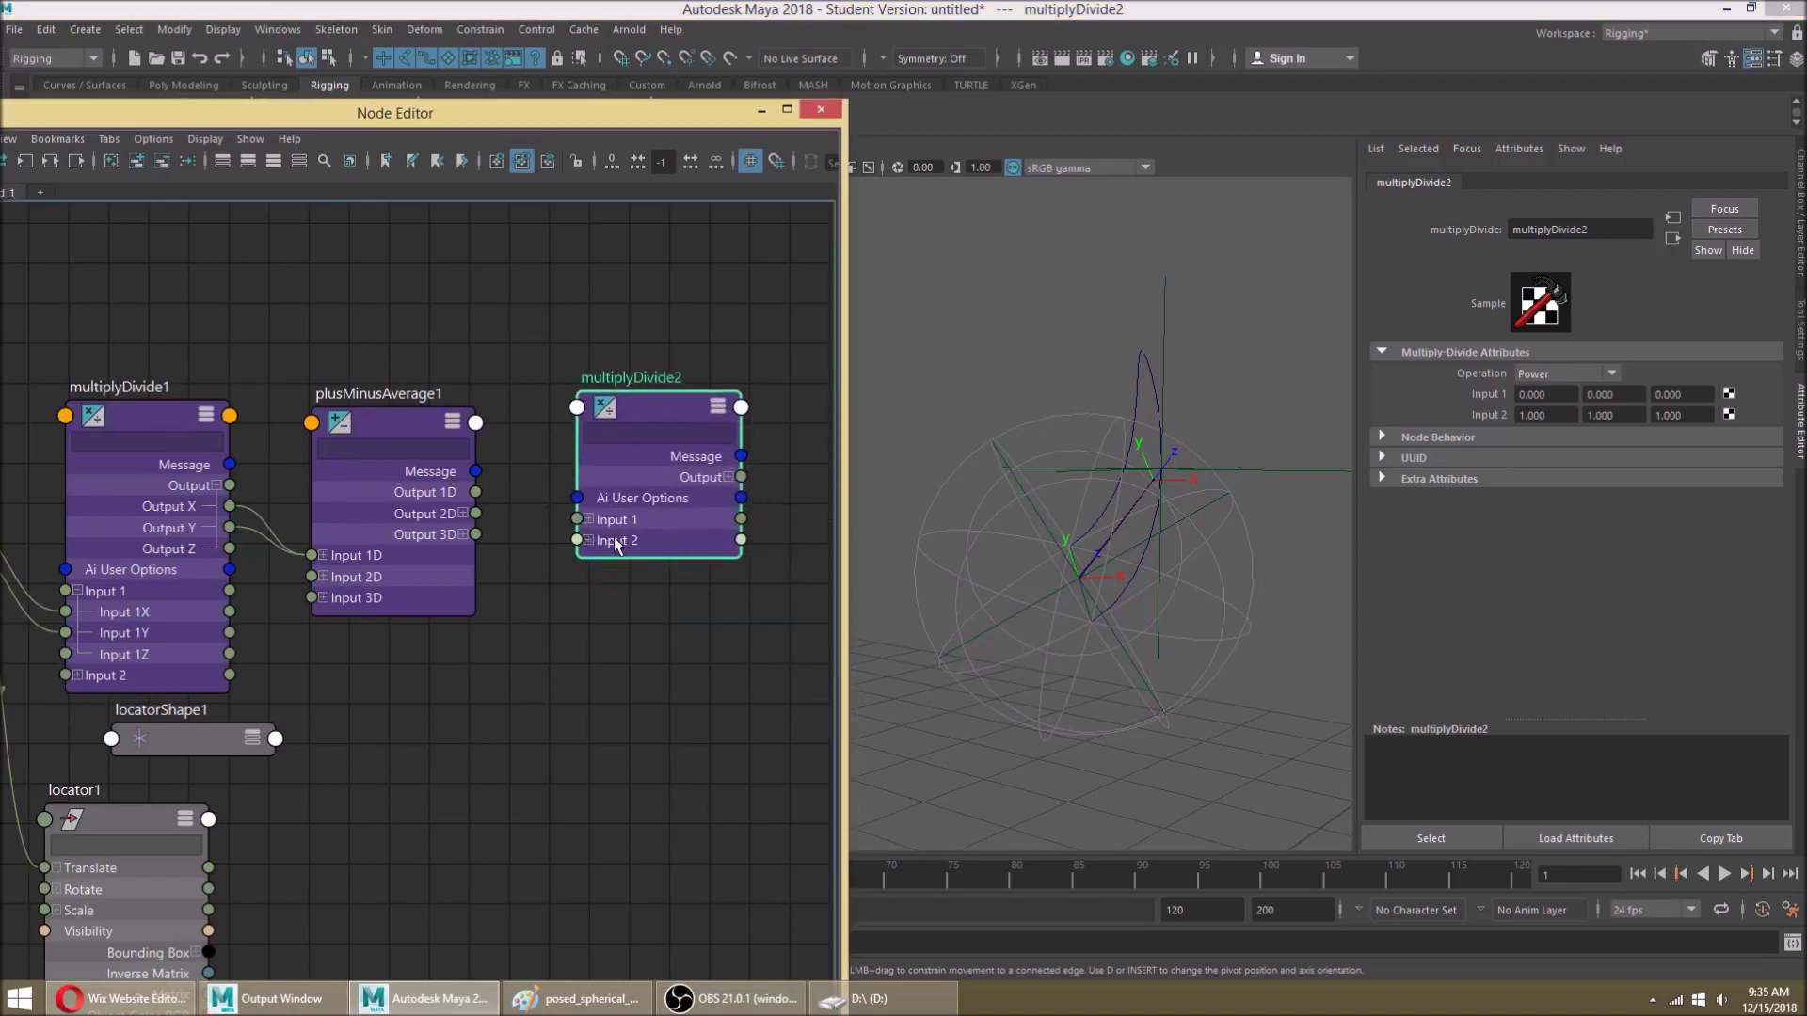
Step: Connect plusMinusAverage1's Output 1D to multiplyDivide2's Input 1Z and set its Input 2Z to 0.5
left_click(588, 520)
left_click_drag(476, 493, 577, 582)
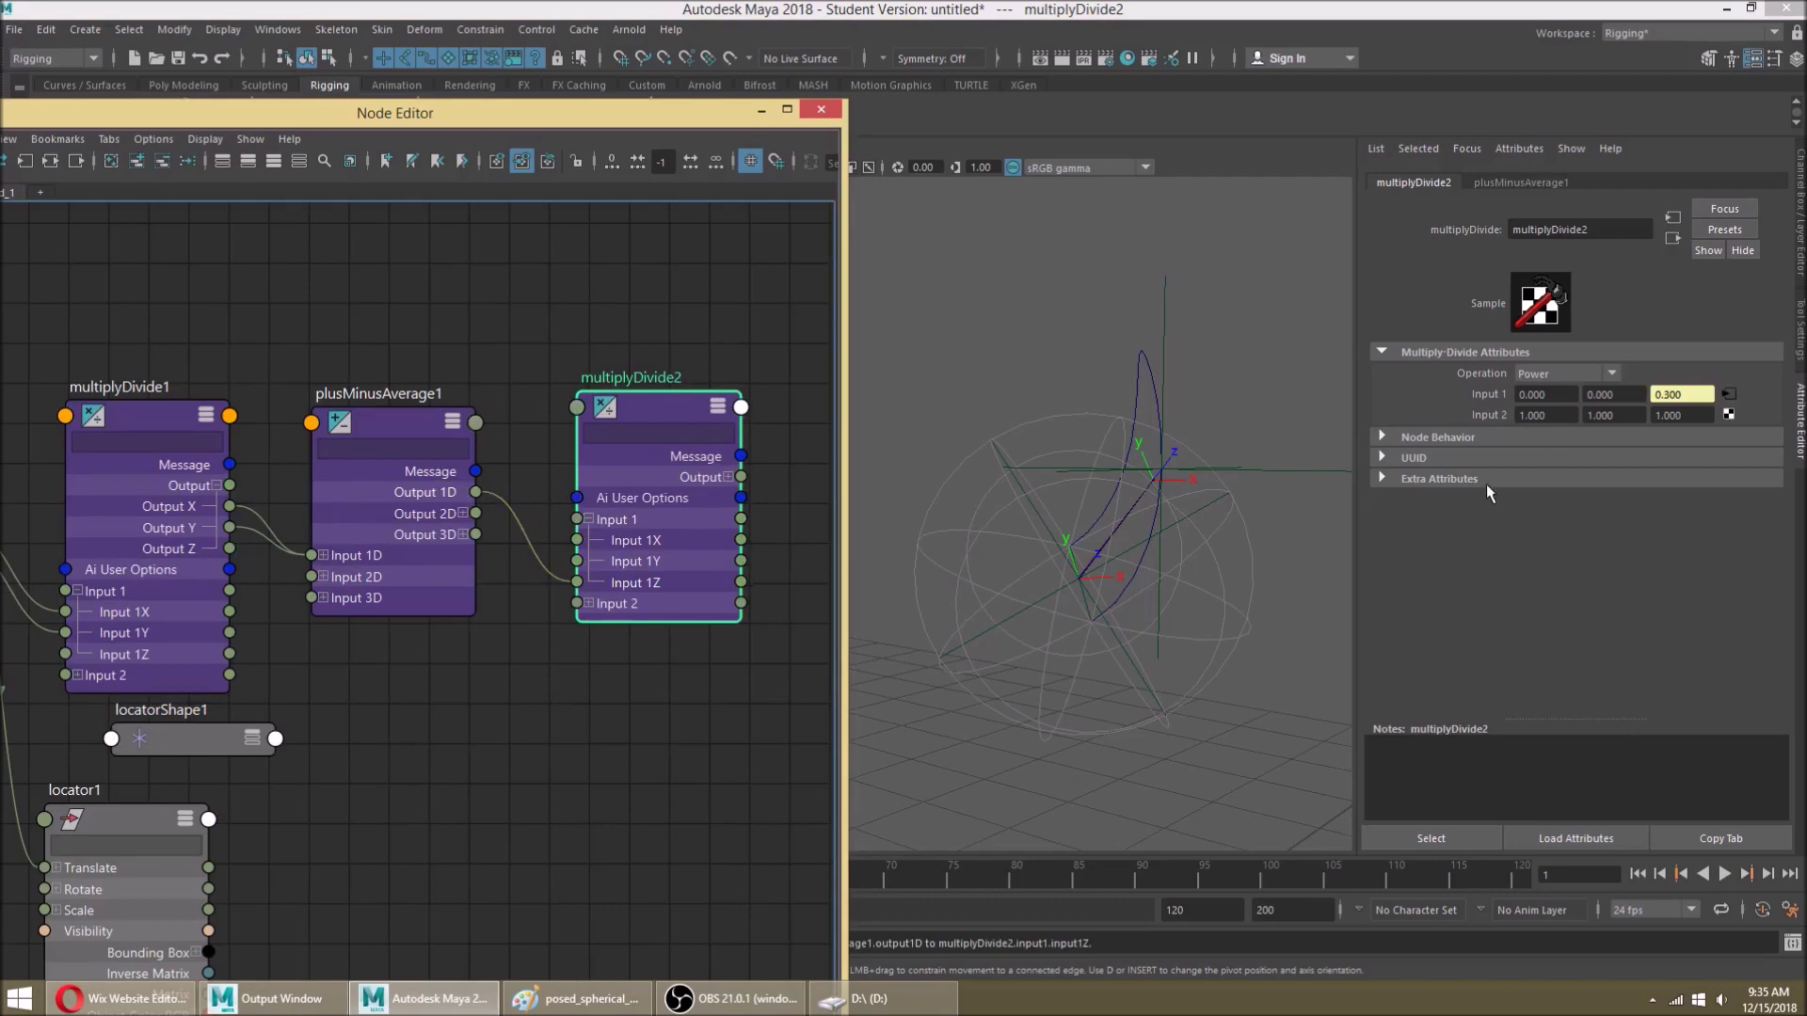
left_click(1682, 416)
type(".5")
key("Return")
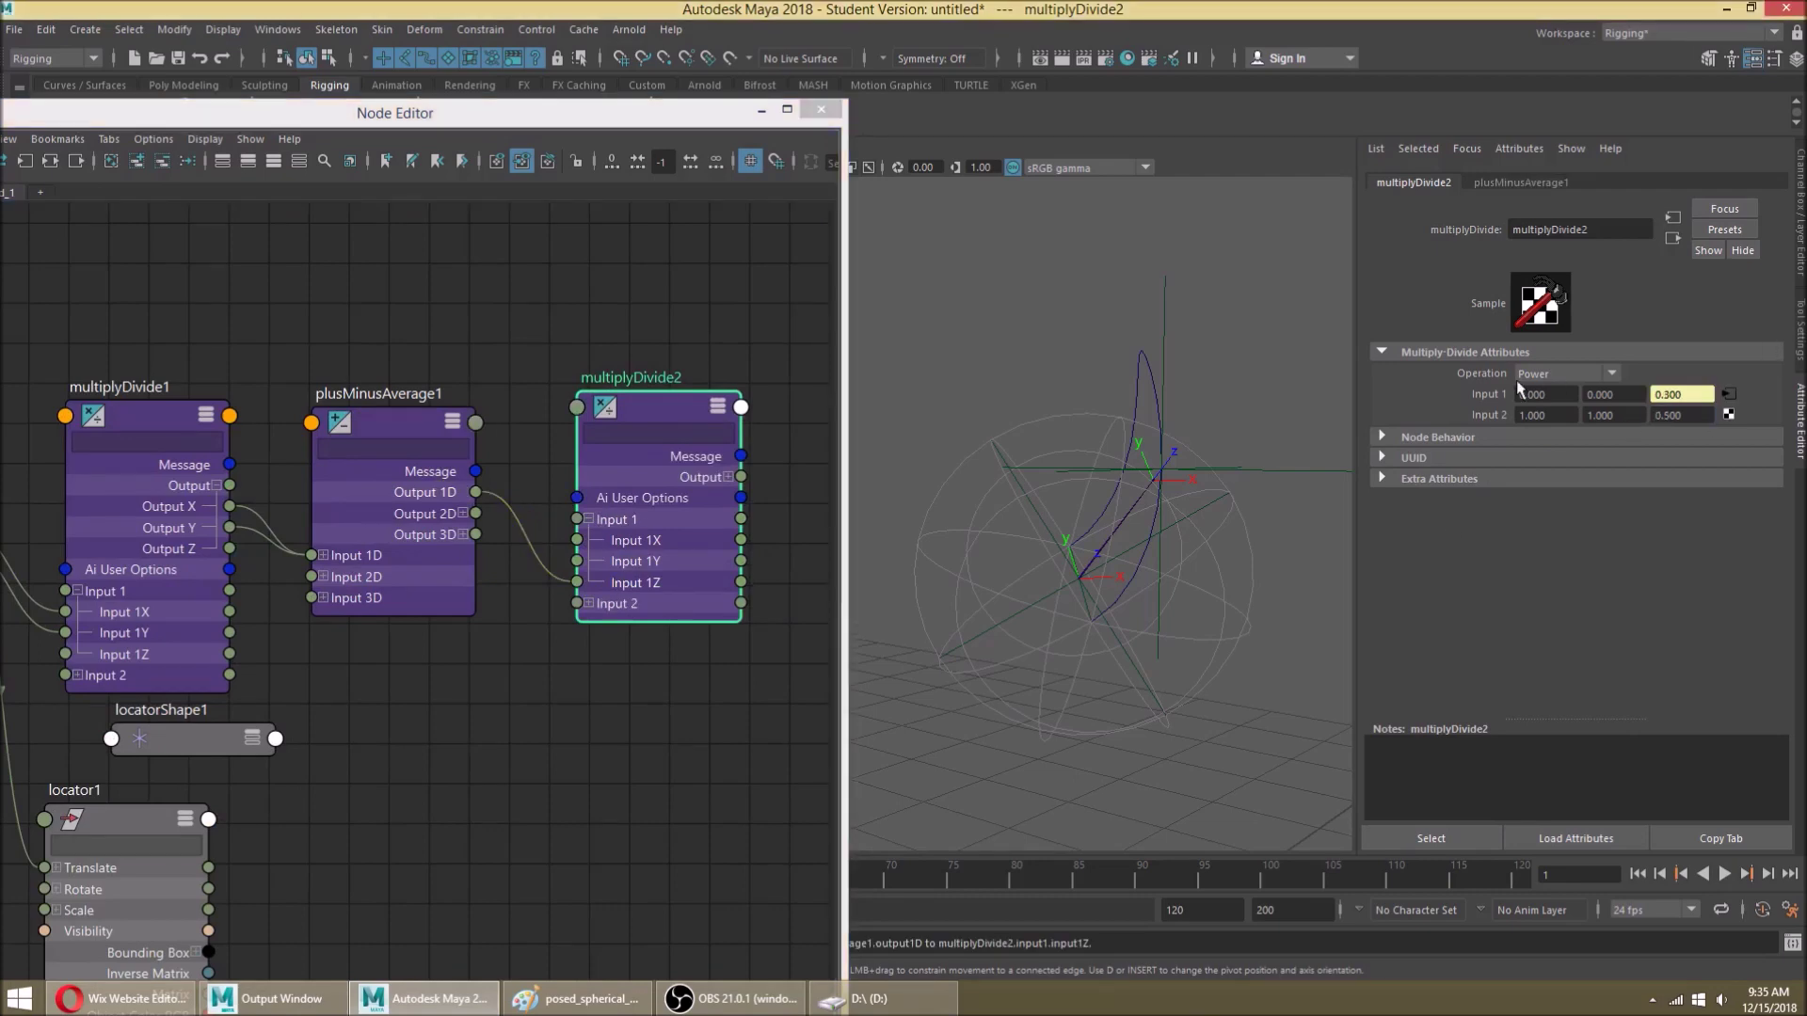
scroll(624, 510, "down", 5)
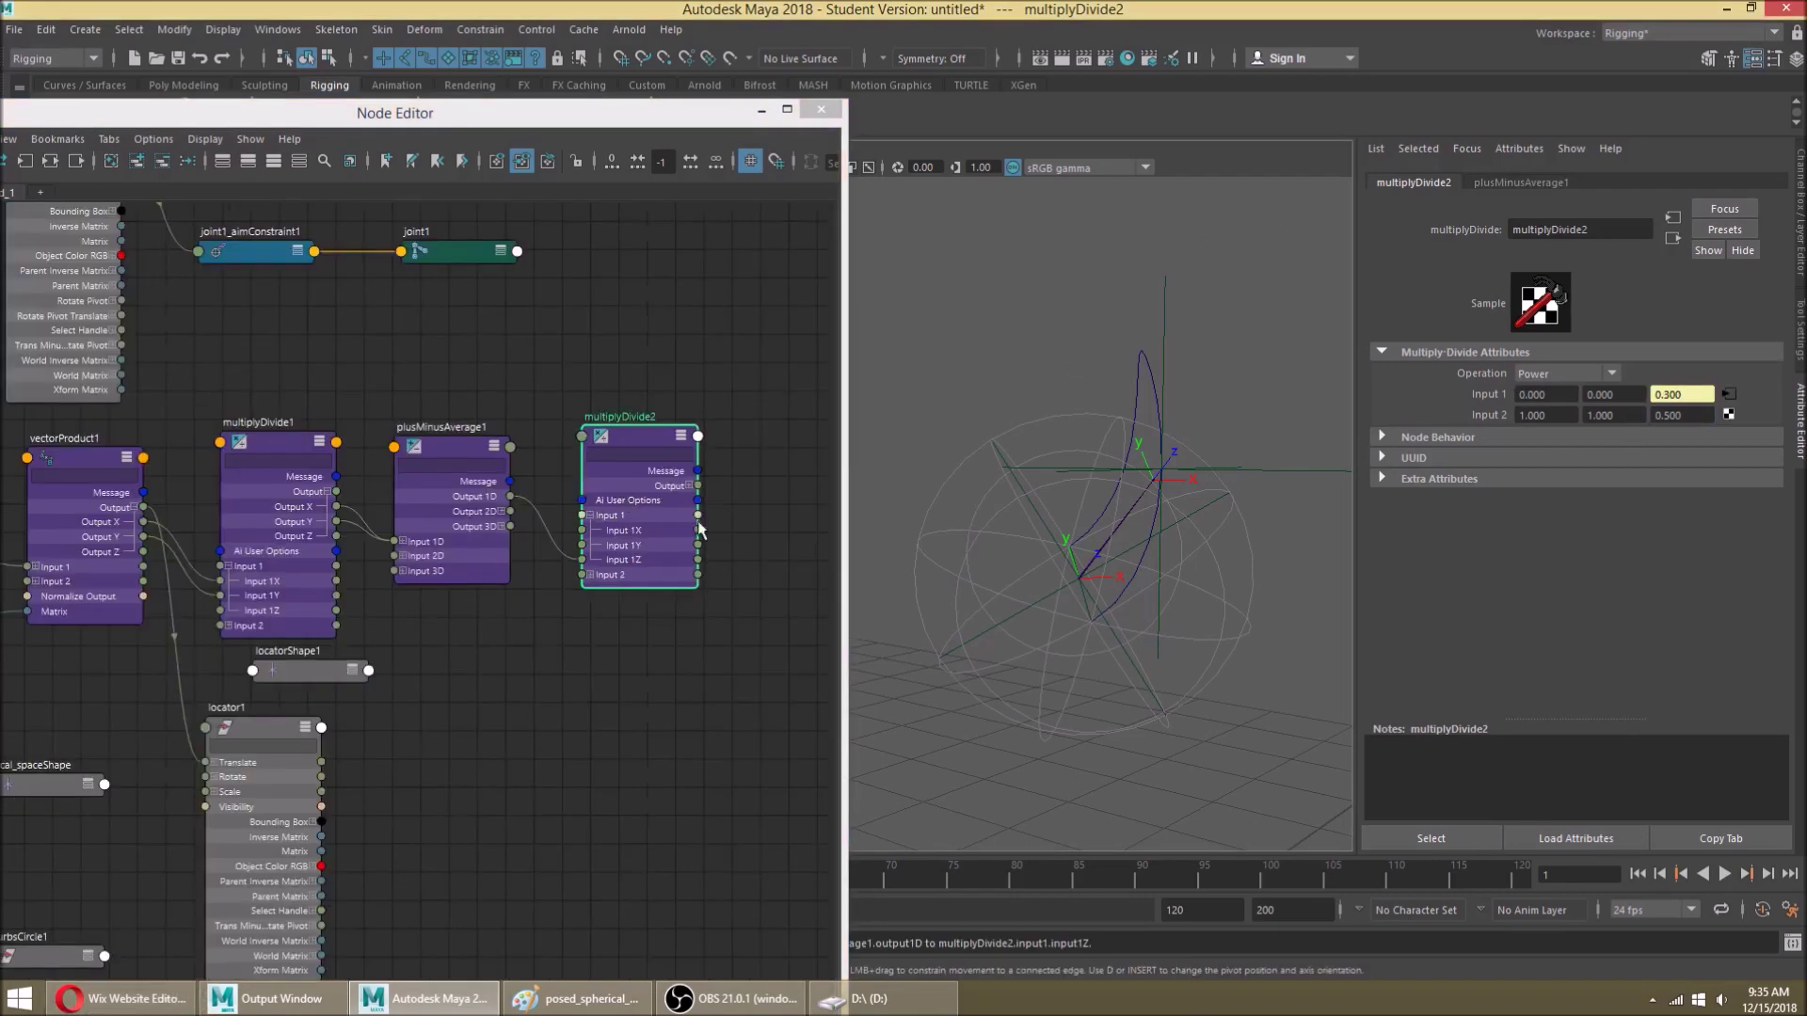
scroll(539, 561, "up", 2)
key("Tab")
type("locat")
key("Return")
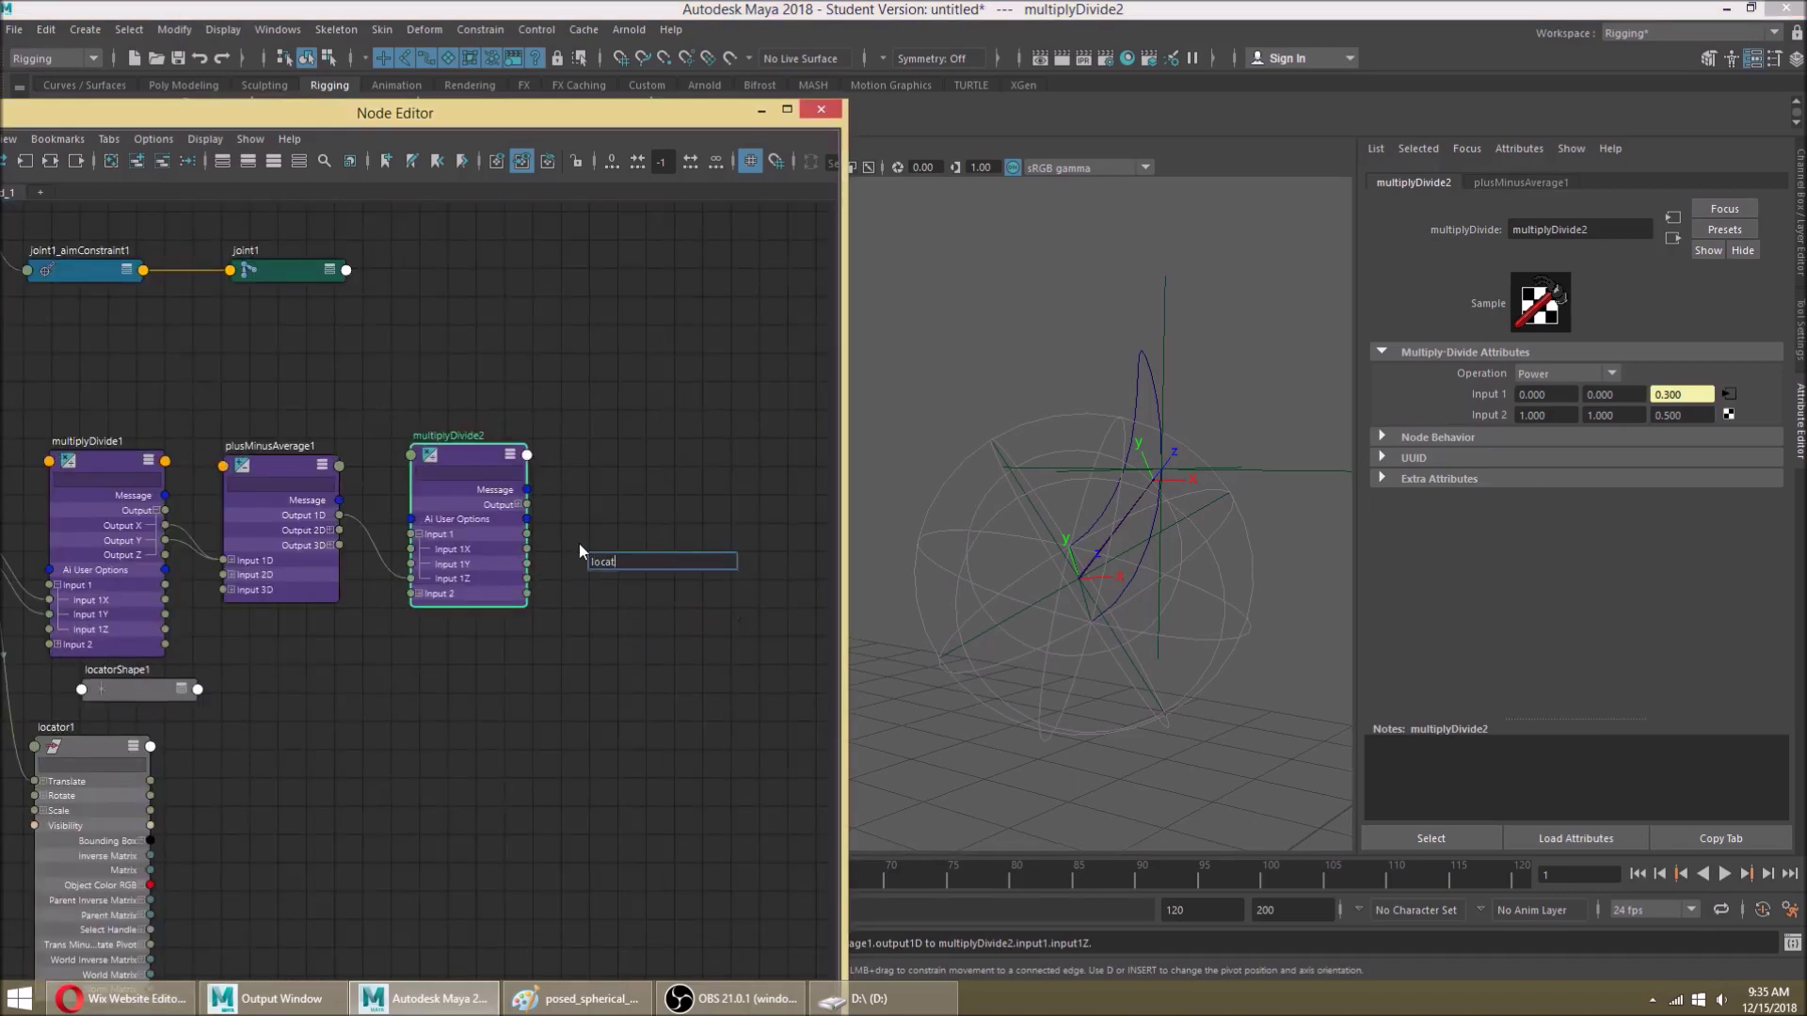
scroll(318, 922, "down", 2)
left_click_drag(214, 910, 488, 868)
left_click_drag(634, 700, 645, 698)
key("Delete")
Step: Move locator1 to the free area beyond multiplyDivide2 and expand its Translate attribute
left_click_drag(454, 894, 621, 711)
left_click_drag(1172, 631, 1167, 516, "alt")
left_click_drag(607, 722, 606, 894)
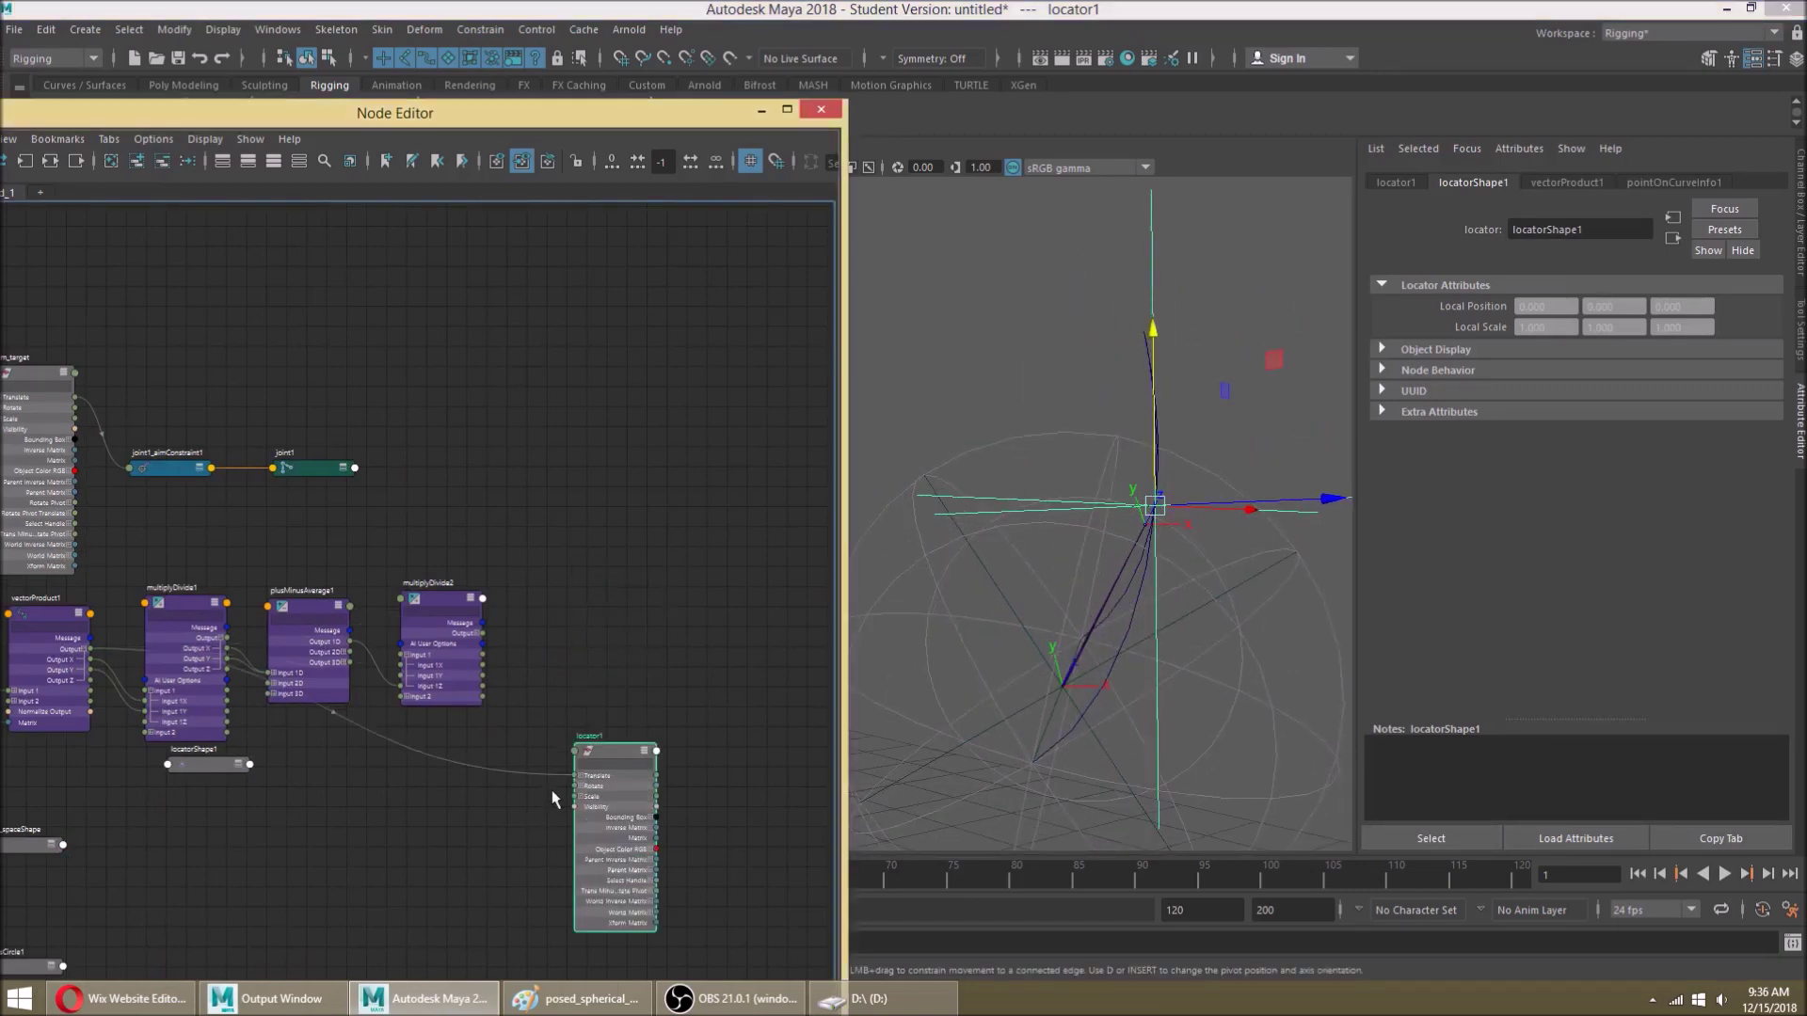
middle_click_drag(533, 805, 563, 648, "alt")
scroll(563, 648, "up", 2)
left_click_drag(623, 605, 634, 607)
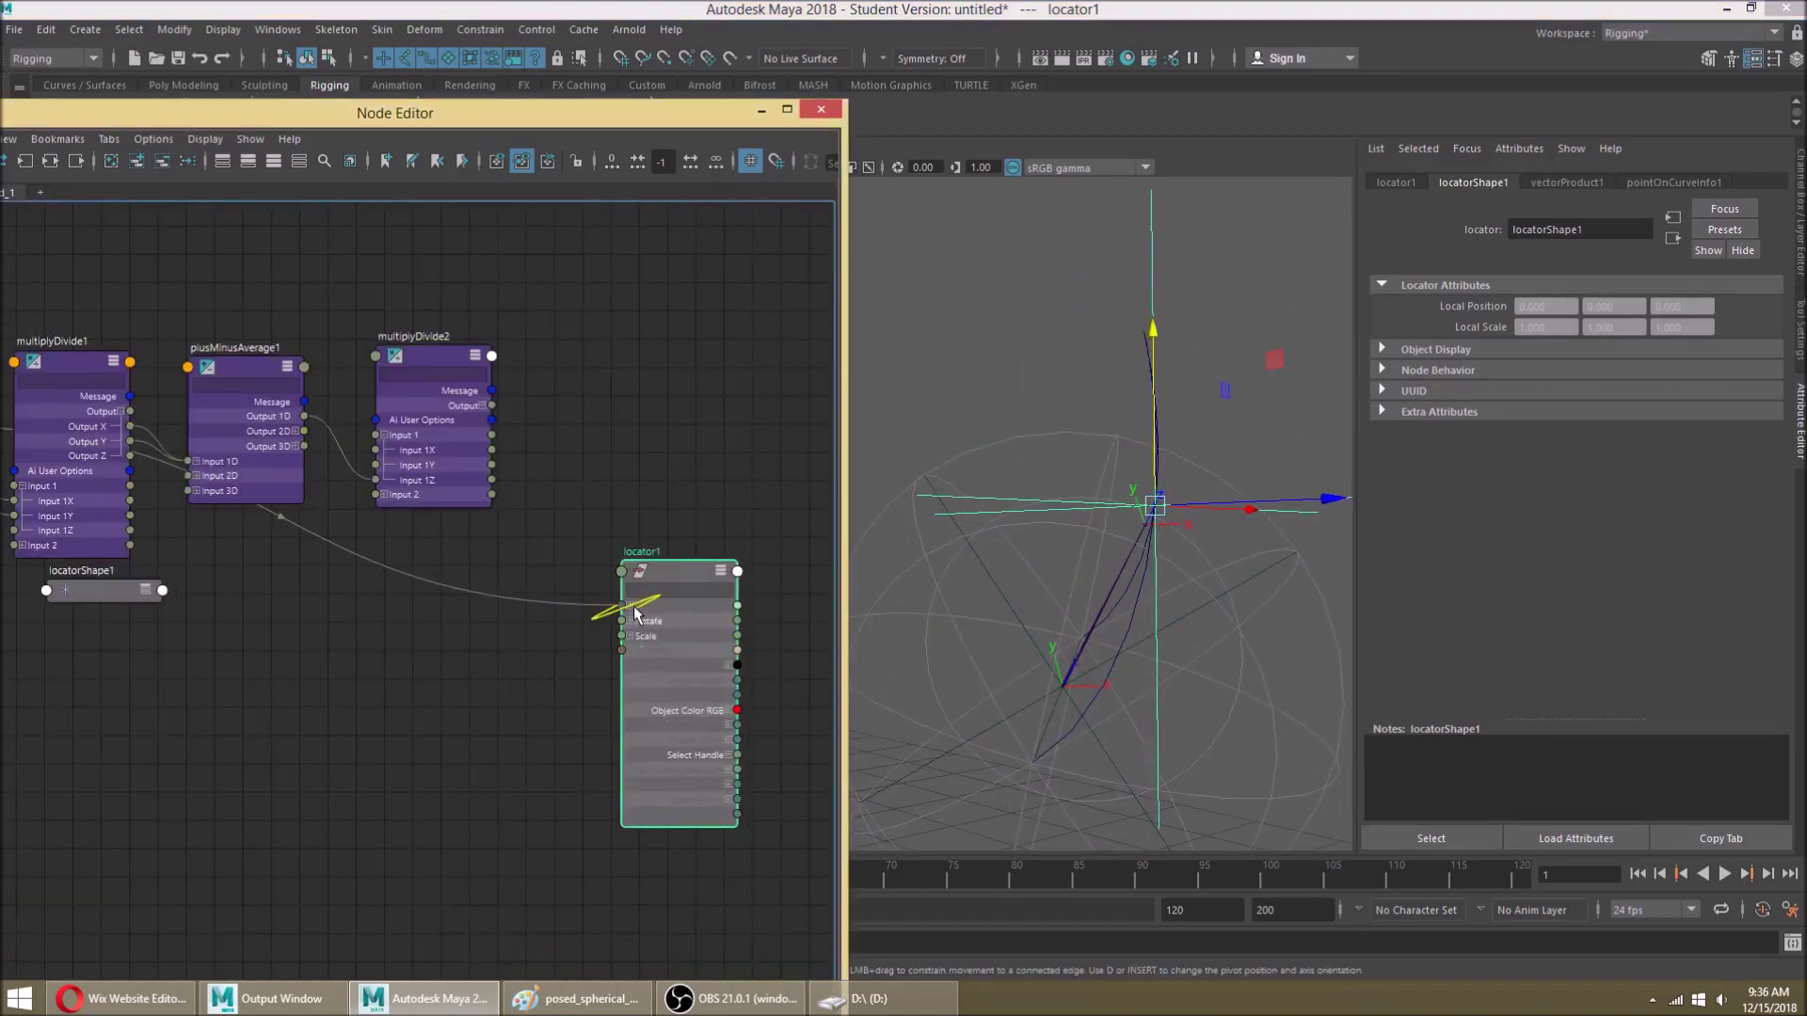
left_click(629, 606)
Step: Connect vectorProduct1's Output X and Output Y to locator1's Translate X and Translate Y, leaving Translate Z disconnected
middle_click_drag(483, 584, 590, 622, "alt")
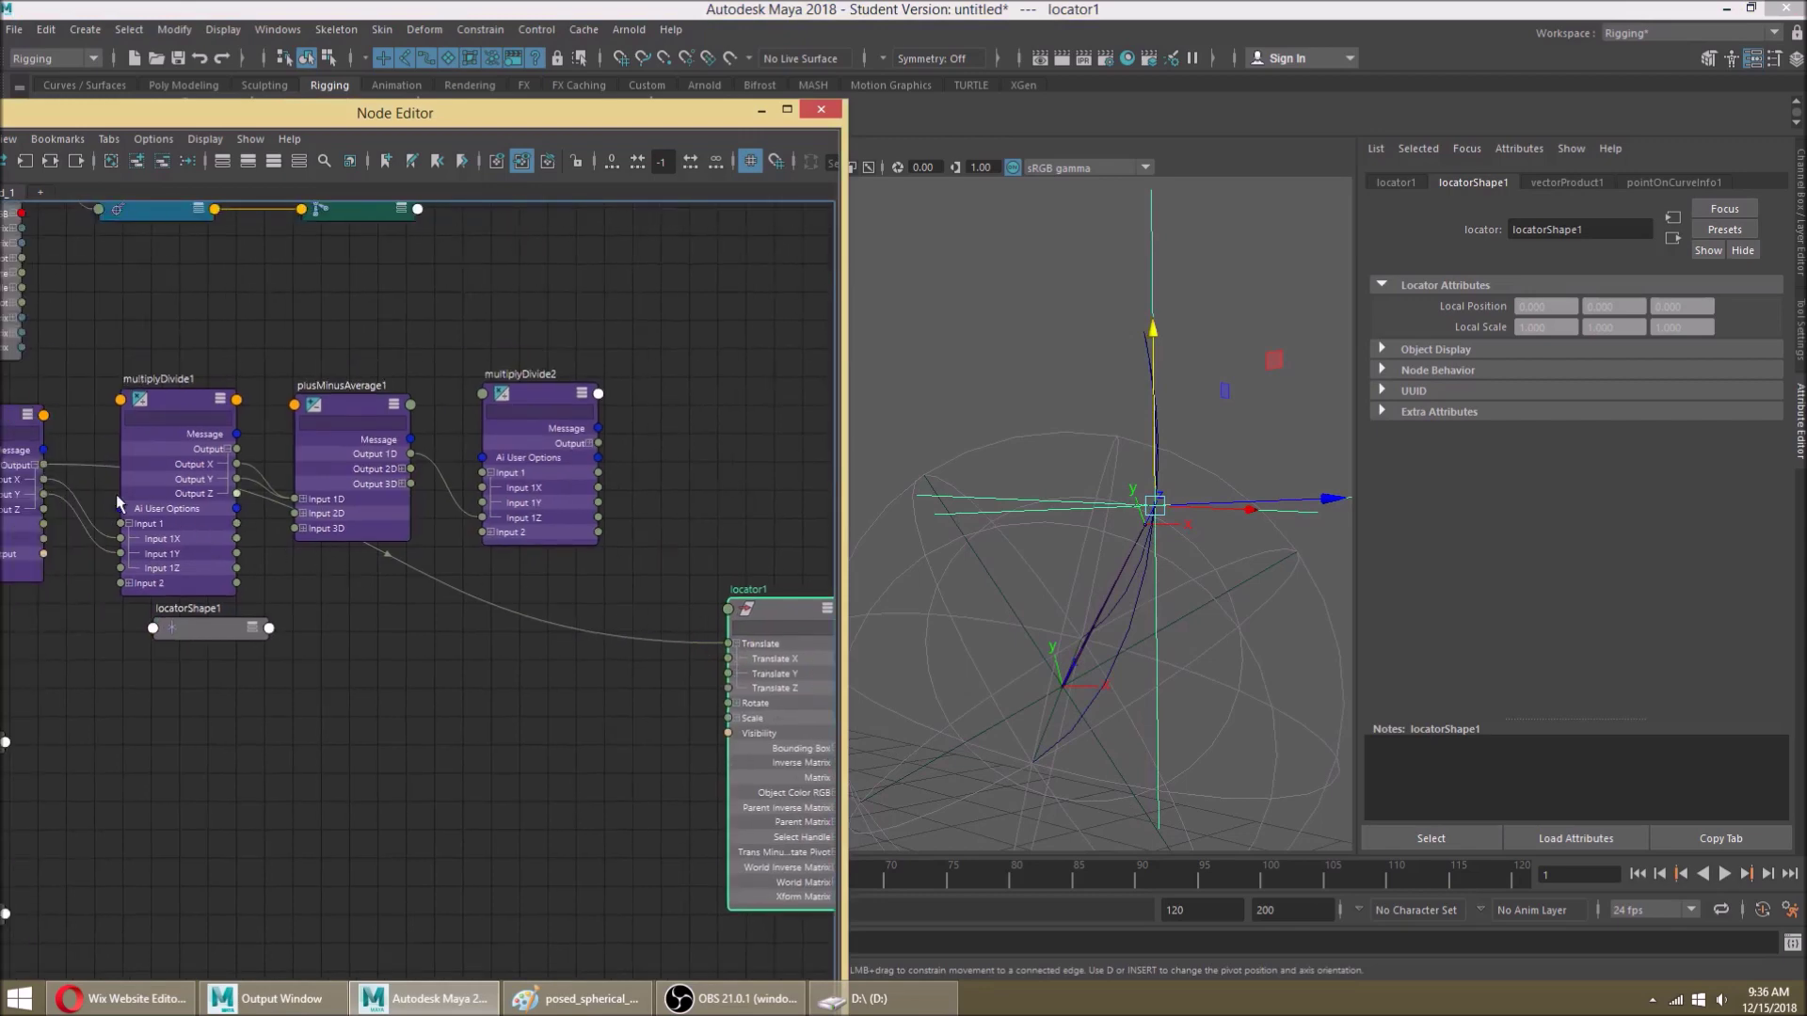
left_click_drag(43, 486, 758, 661)
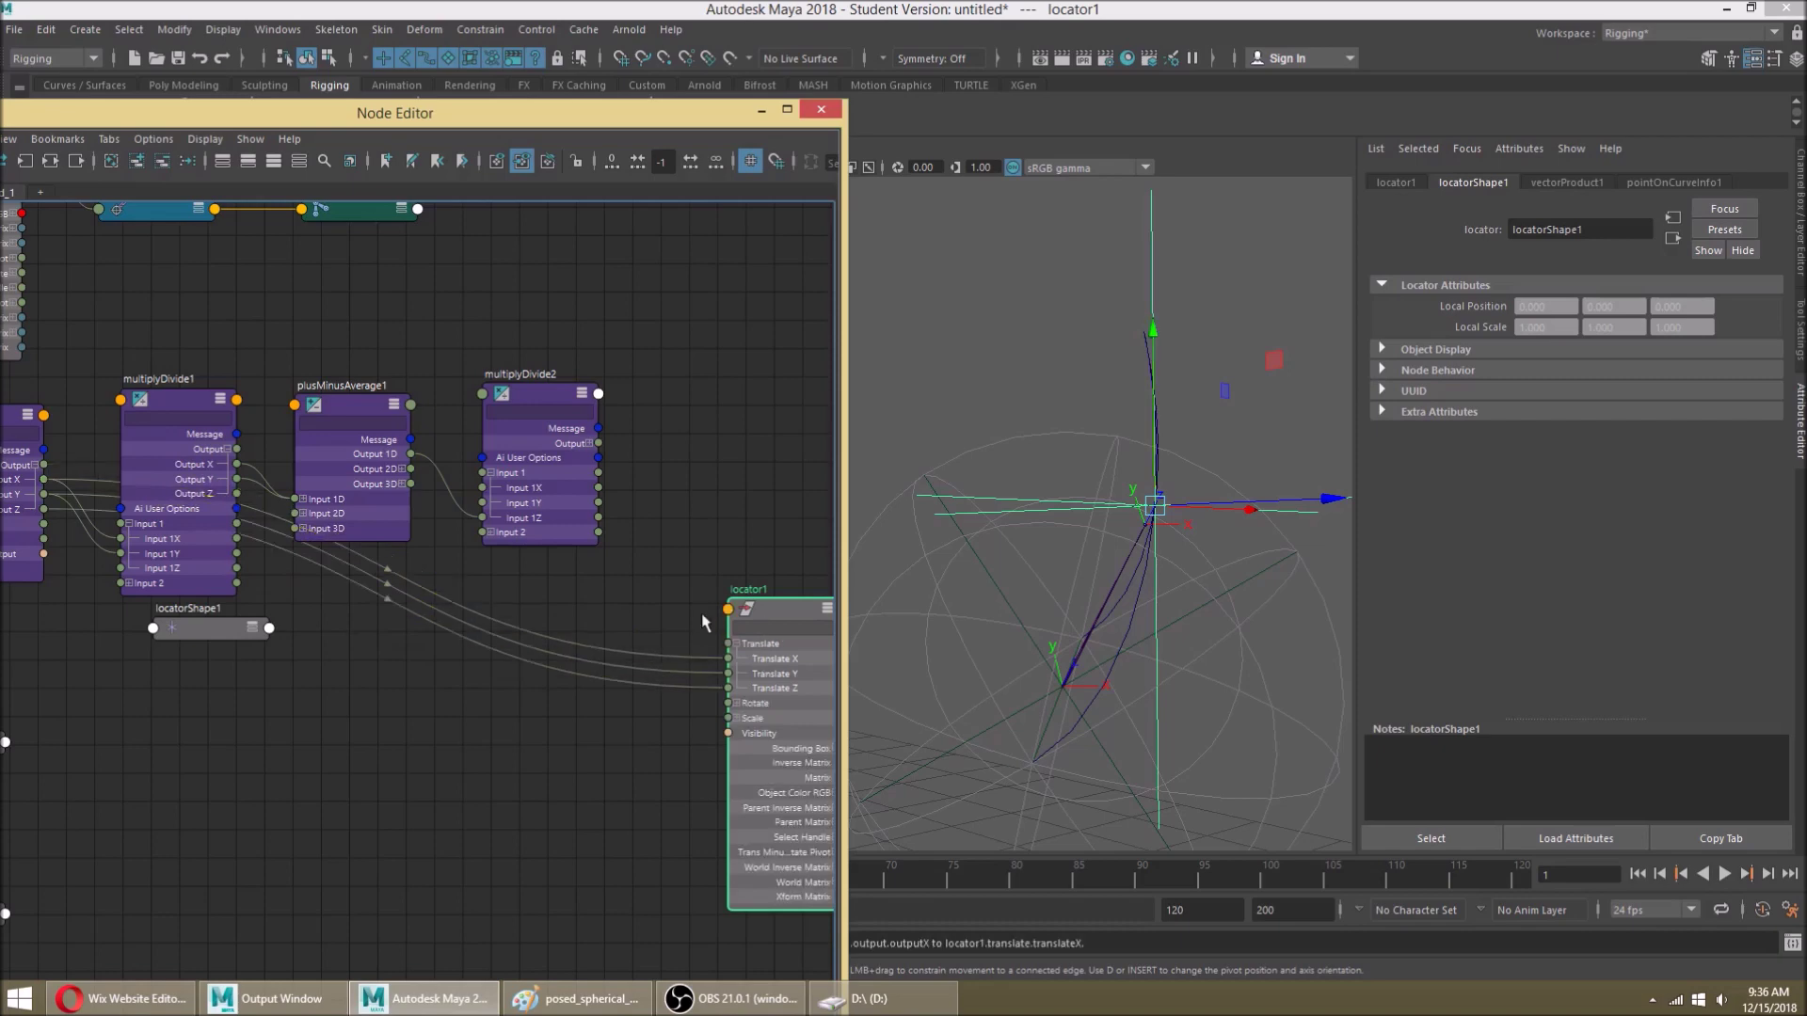
middle_click_drag(112, 493, 108, 535, "alt")
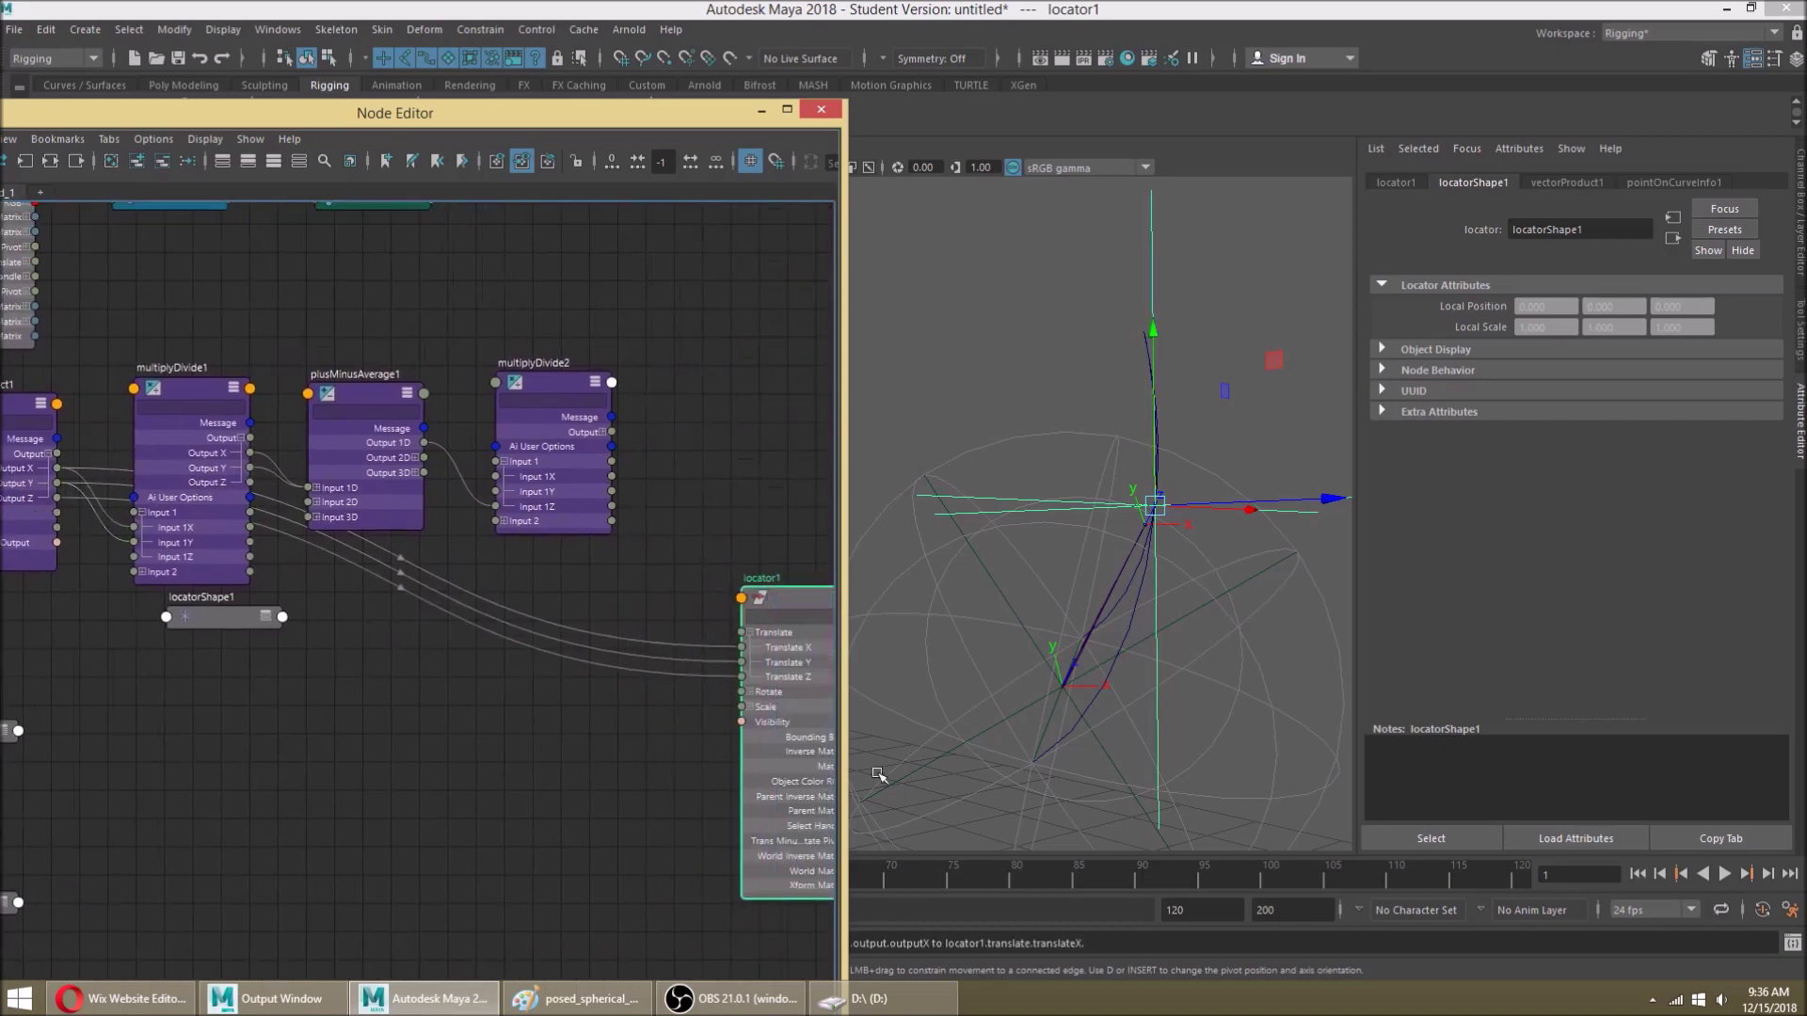
left_click(706, 667)
key("Delete")
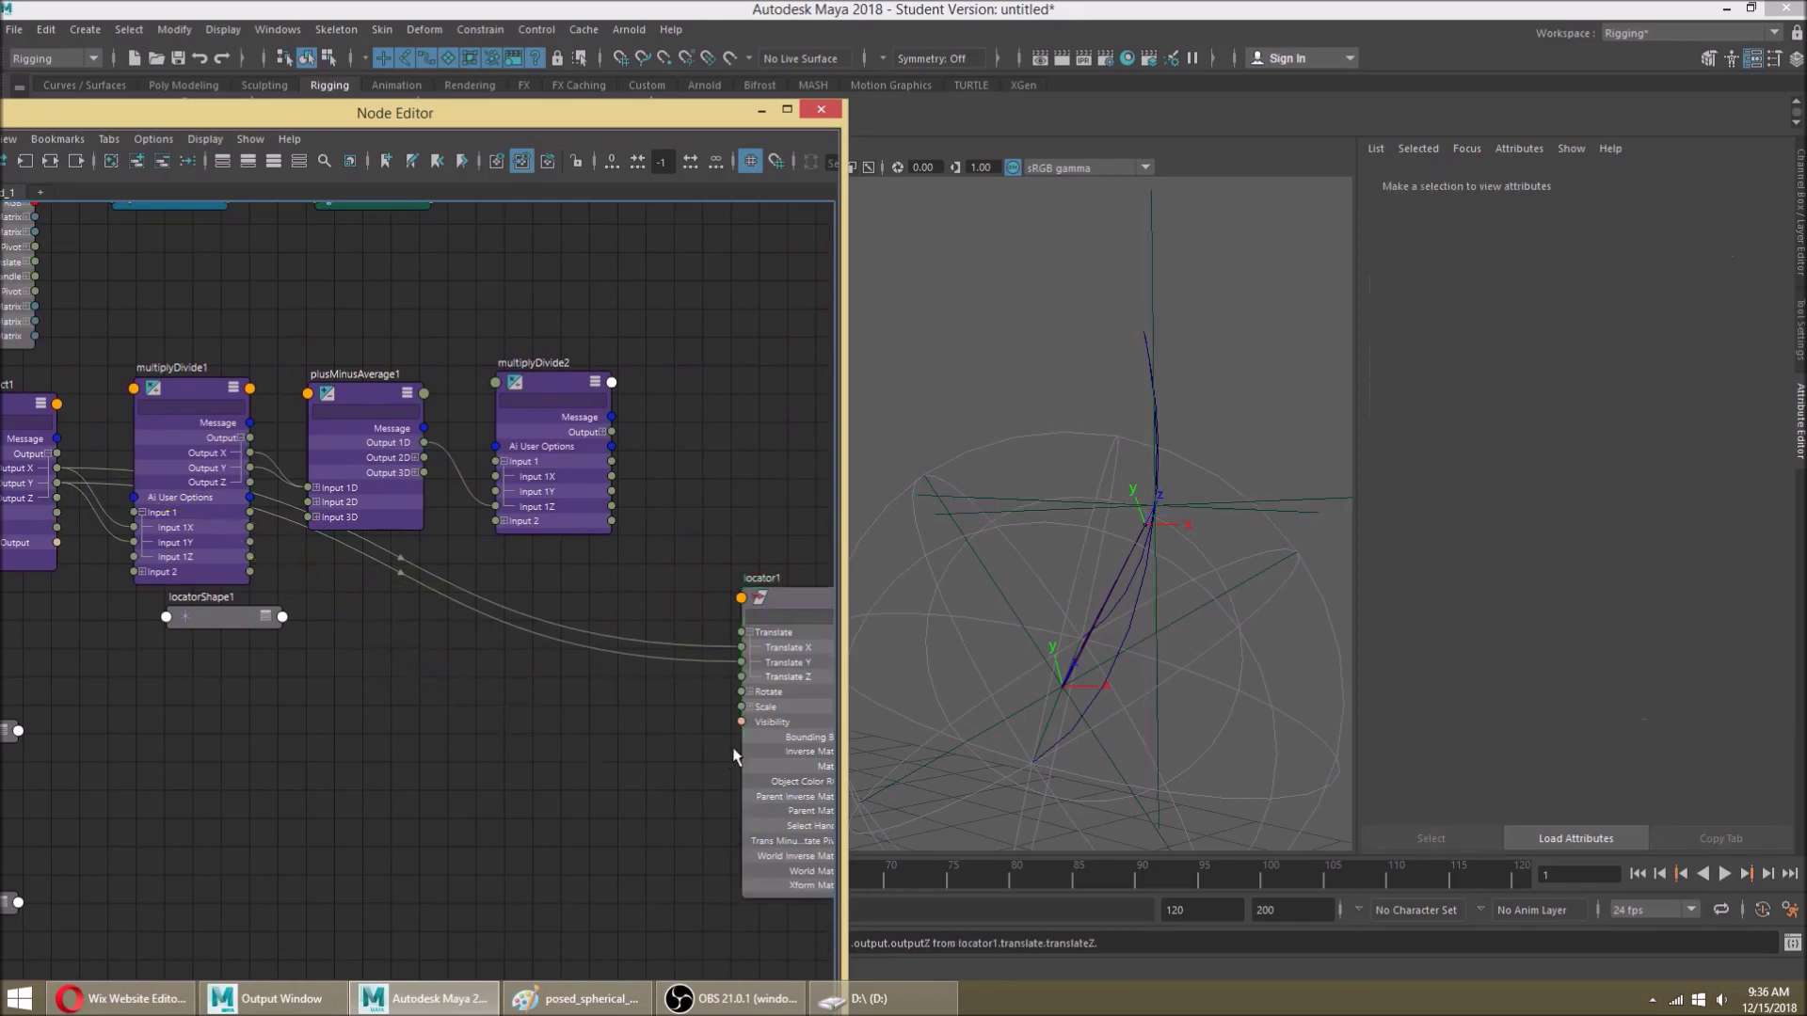
Step: Expand multiplyDivide2's Output and connect Output Z to locator1's Translate Z
middle_click_drag(762, 731, 546, 657)
left_click(548, 664)
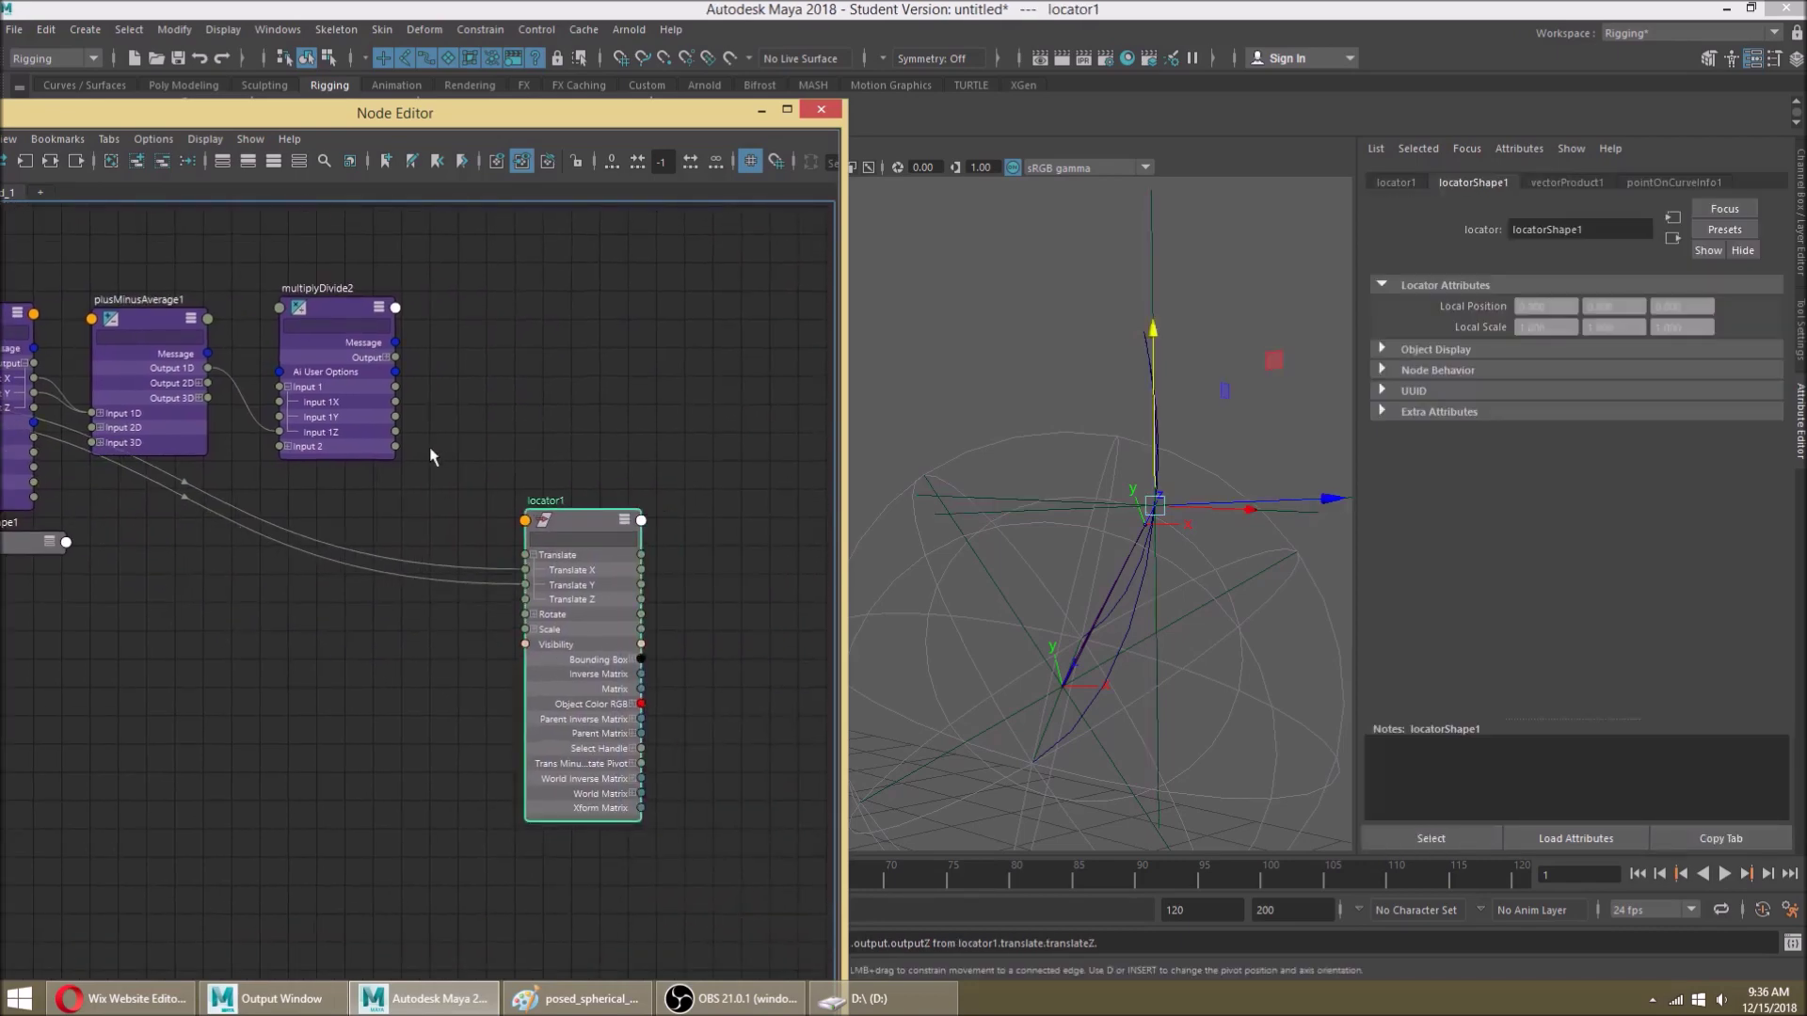
left_click(385, 359)
left_click_drag(393, 405, 534, 597)
Step: Make layer1 visible to show the sphere and minimize the Node Editor to clear the viewport
left_click_drag(1286, 512, 1202, 464, "alt")
left_click(1205, 618)
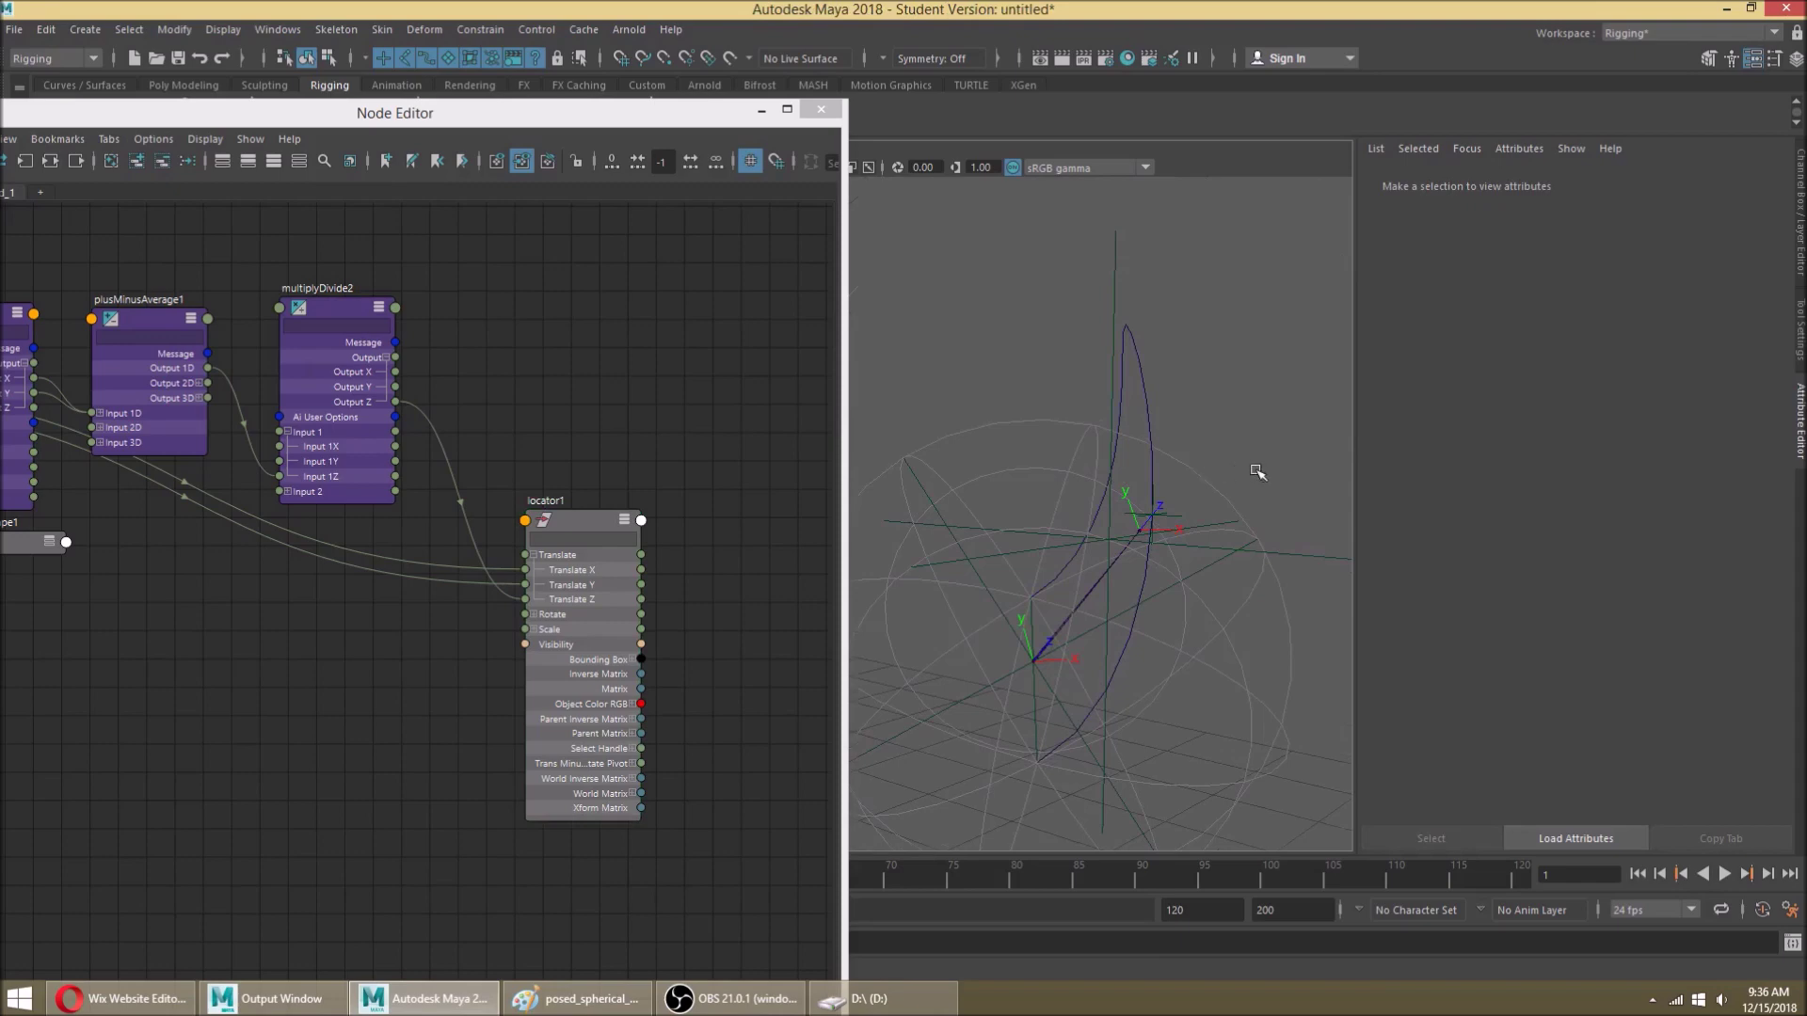
key("ctrl+a")
left_click(1421, 725)
mouse_move(1311, 549)
left_mouse_down("alt")
mouse_move(1293, 640)
mouse_move(1186, 573)
mouse_move(1271, 601)
mouse_move(1312, 496)
mouse_move(1081, 330)
left_mouse_up("alt")
left_click(1060, 355)
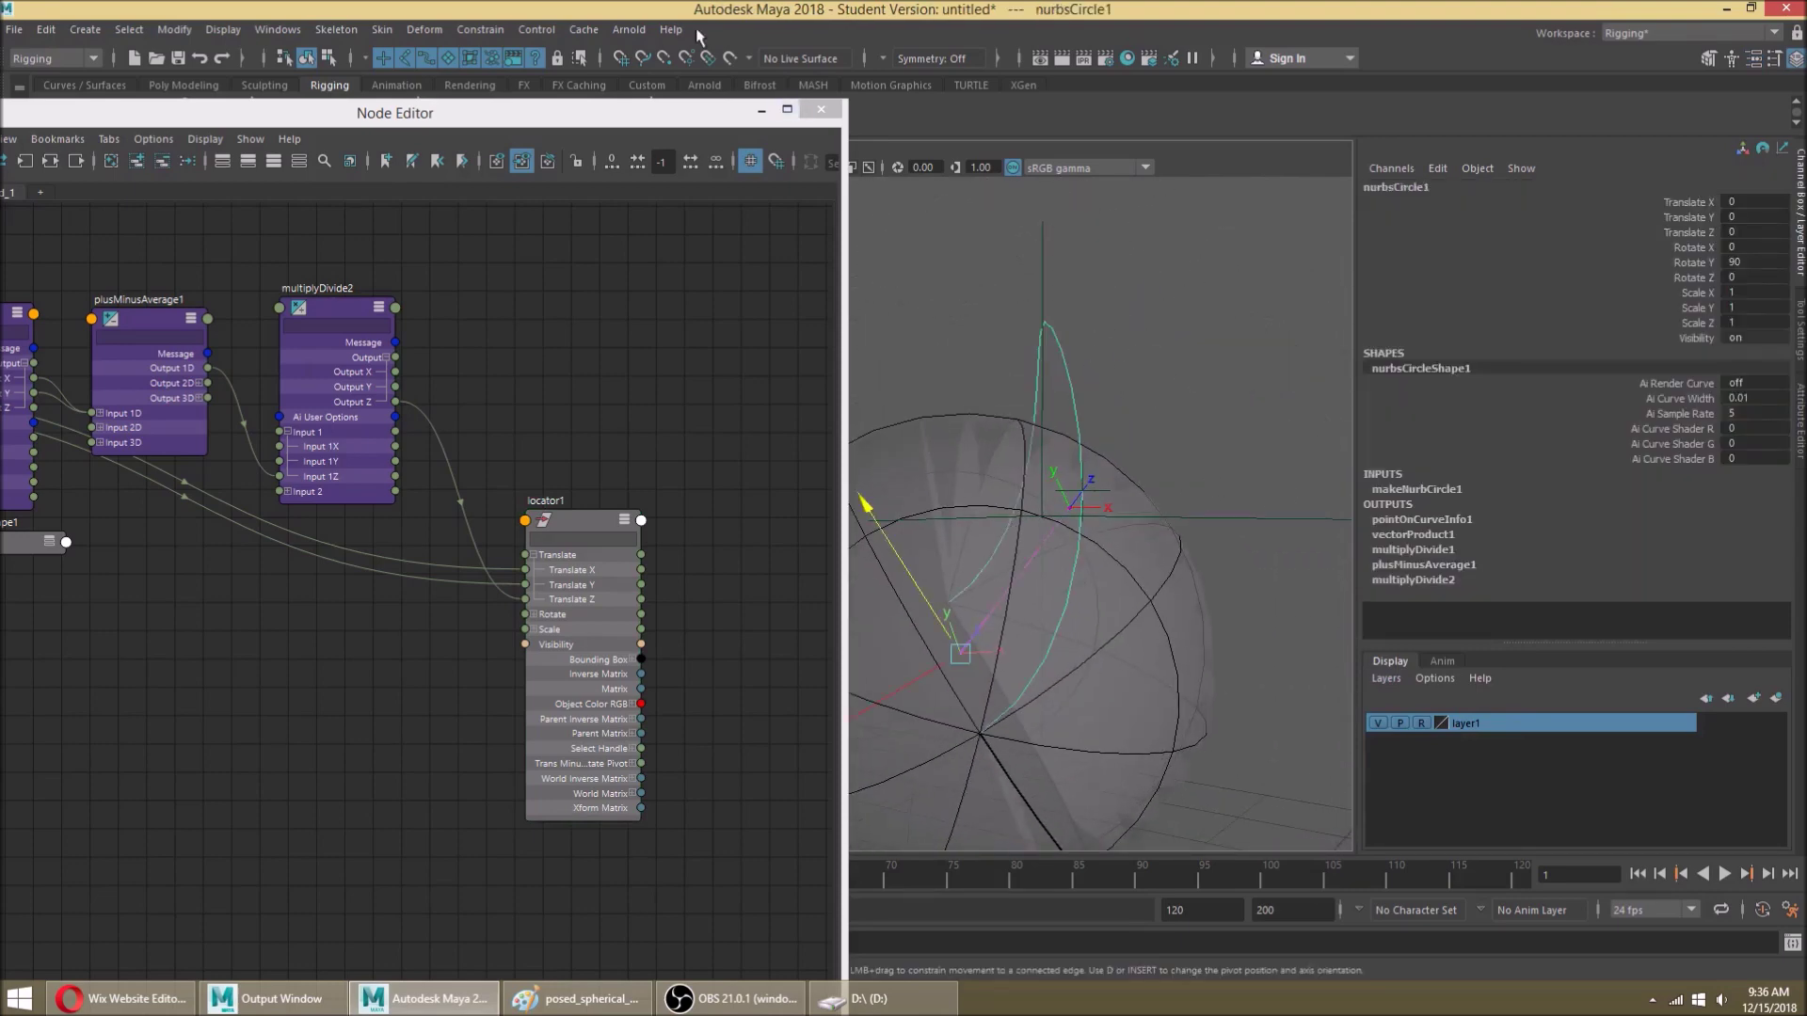
left_click(762, 109)
Step: Move nurbsCircle1's control vertex over the sphere to test the locator, and undo the moves
left_click_drag(1081, 222, 1025, 282, "alt")
left_click(1025, 281)
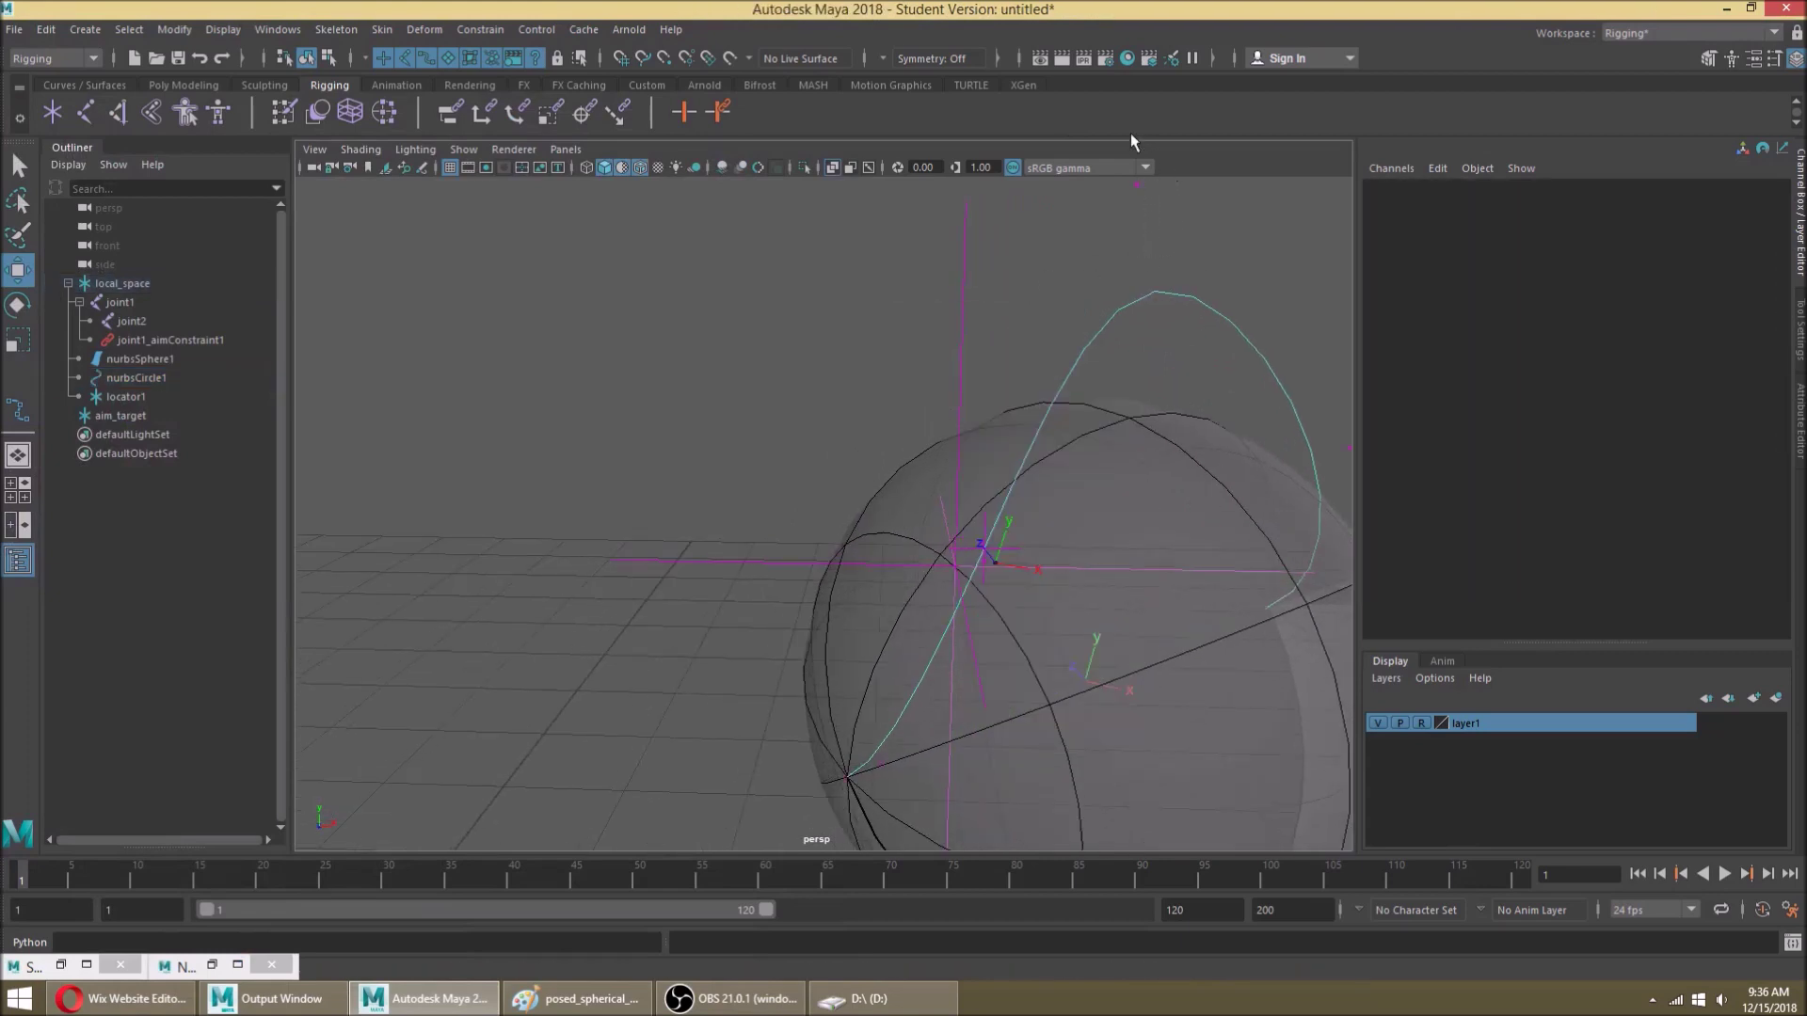
left_click(1143, 196)
left_click_drag(1143, 195, 908, 261, "alt")
left_click_drag(830, 216, 869, 452)
left_click_drag(870, 452, 984, 399, "alt")
left_click_drag(941, 273, 814, 372)
left_click_drag(1045, 452, 948, 512, "alt")
key("ctrl+z")
key("ctrl+z")
Step: Move nurbsCircle1's control vertex down and across the sphere again to test the locator from other angles, and undo these moves
key("b")
left_click_drag(821, 437, 932, 362)
left_click_drag(803, 209, 904, 570)
left_click_drag(903, 576, 923, 545, "alt")
middle_click_drag(921, 478, 932, 414, "alt")
key("ctrl+z")
key("ctrl+z")
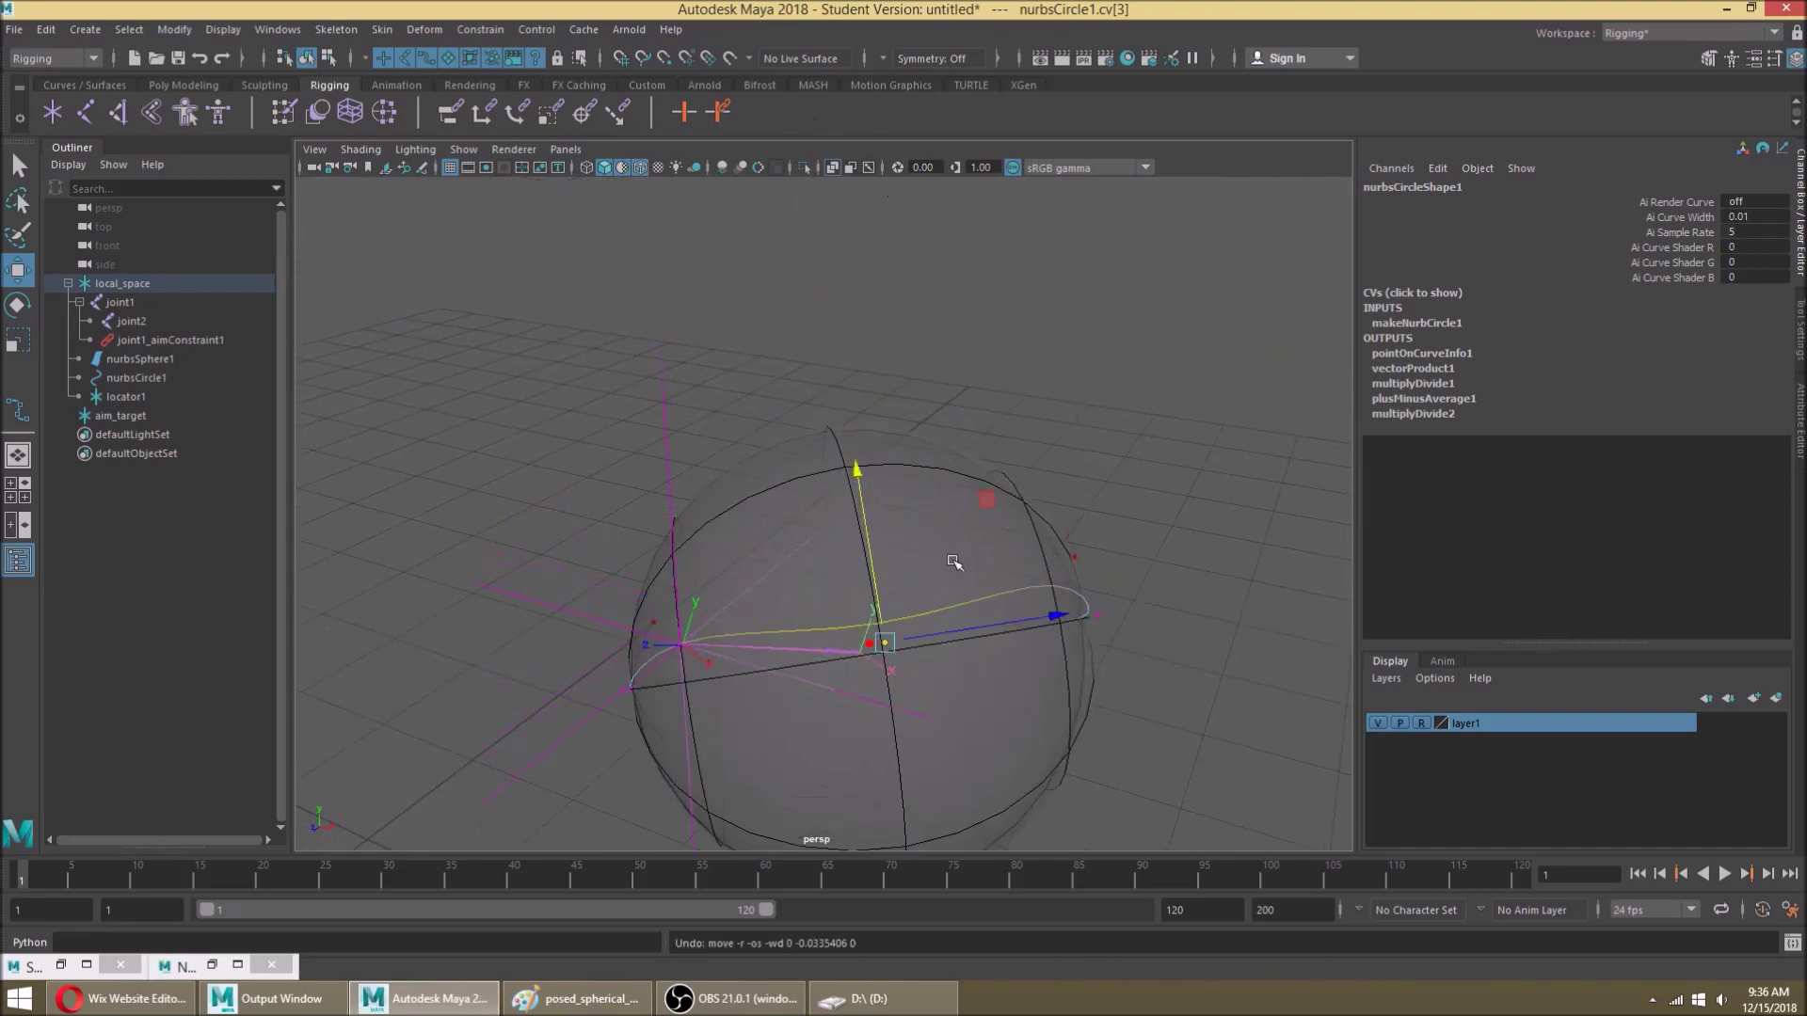
left_click_drag(1041, 614, 981, 646)
left_click_drag(827, 681, 1055, 537)
key("ctrl+z")
key("ctrl+z")
key("ctrl+z")
key("ctrl+z")
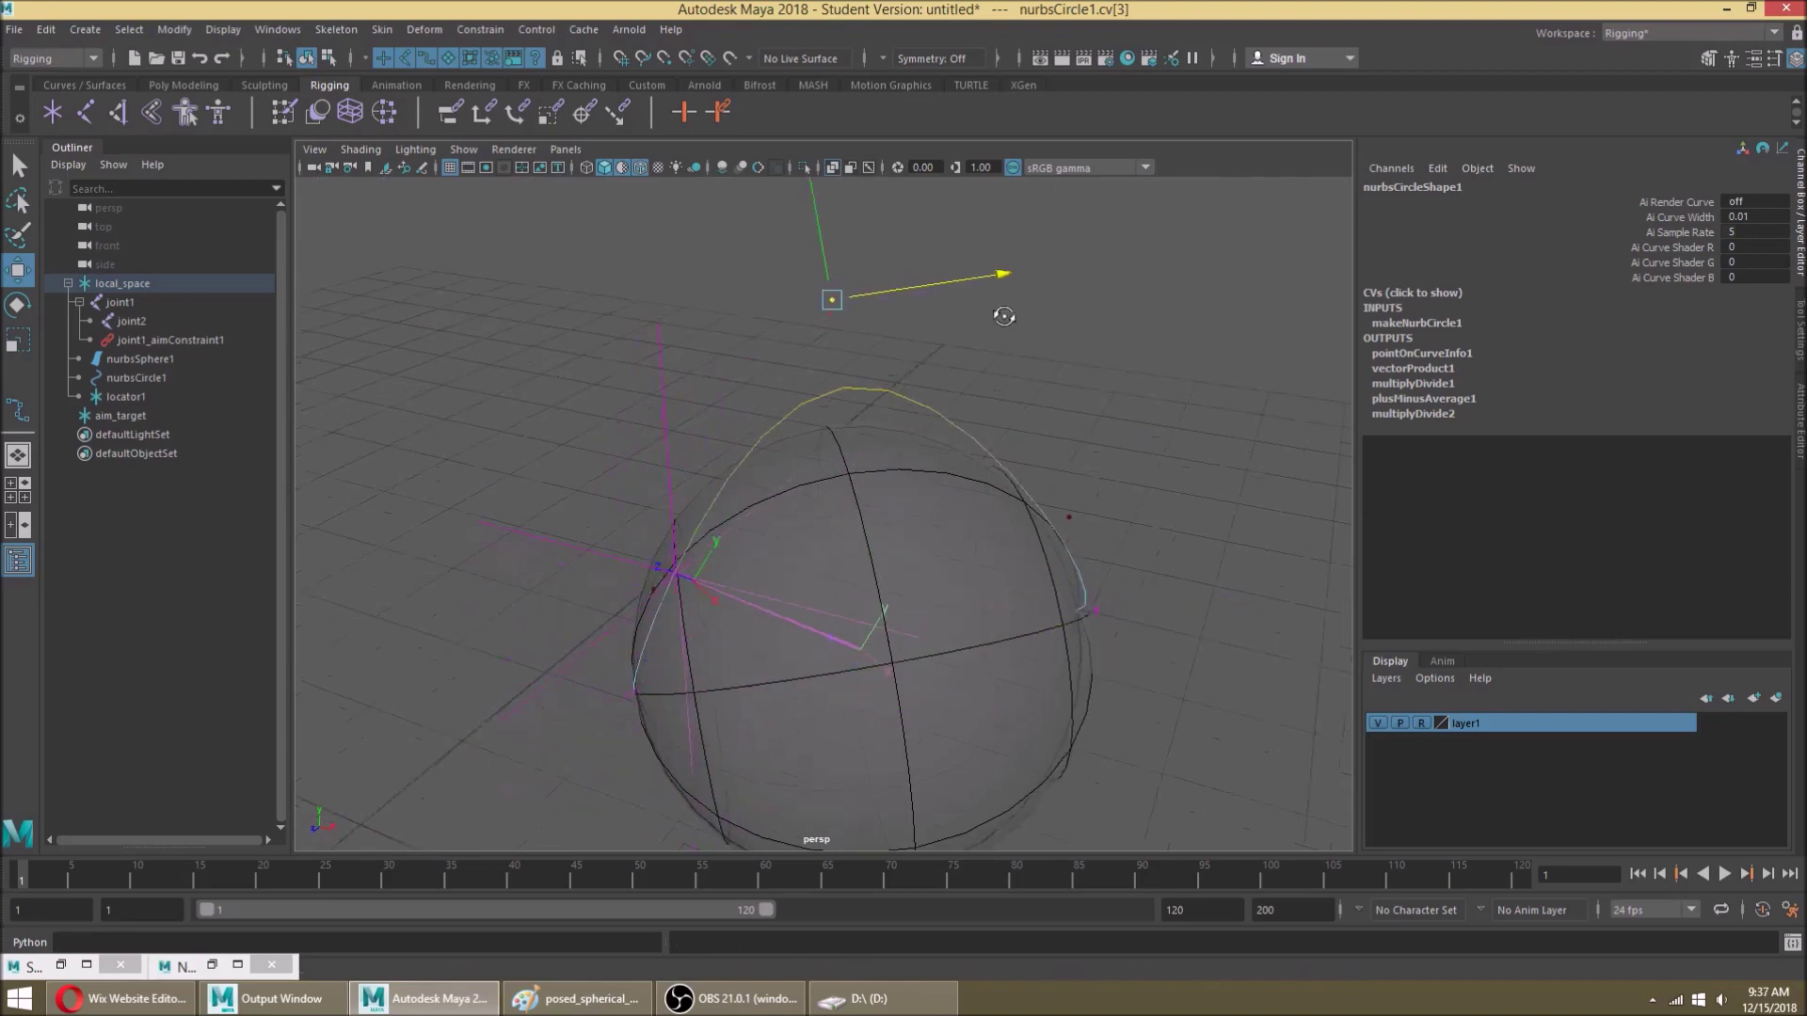
Step: Lower nurbsCircle1's raised control vertex so the curve runs closer to the sphere, and deselect it
left_click_drag(996, 307, 1026, 309, "alt")
left_click_drag(871, 266, 960, 471)
left_click_drag(1110, 555, 1261, 544, "alt")
left_click(1260, 544)
scroll(1036, 621, "up", 2)
middle_click_drag(1036, 621, 787, 392, "alt")
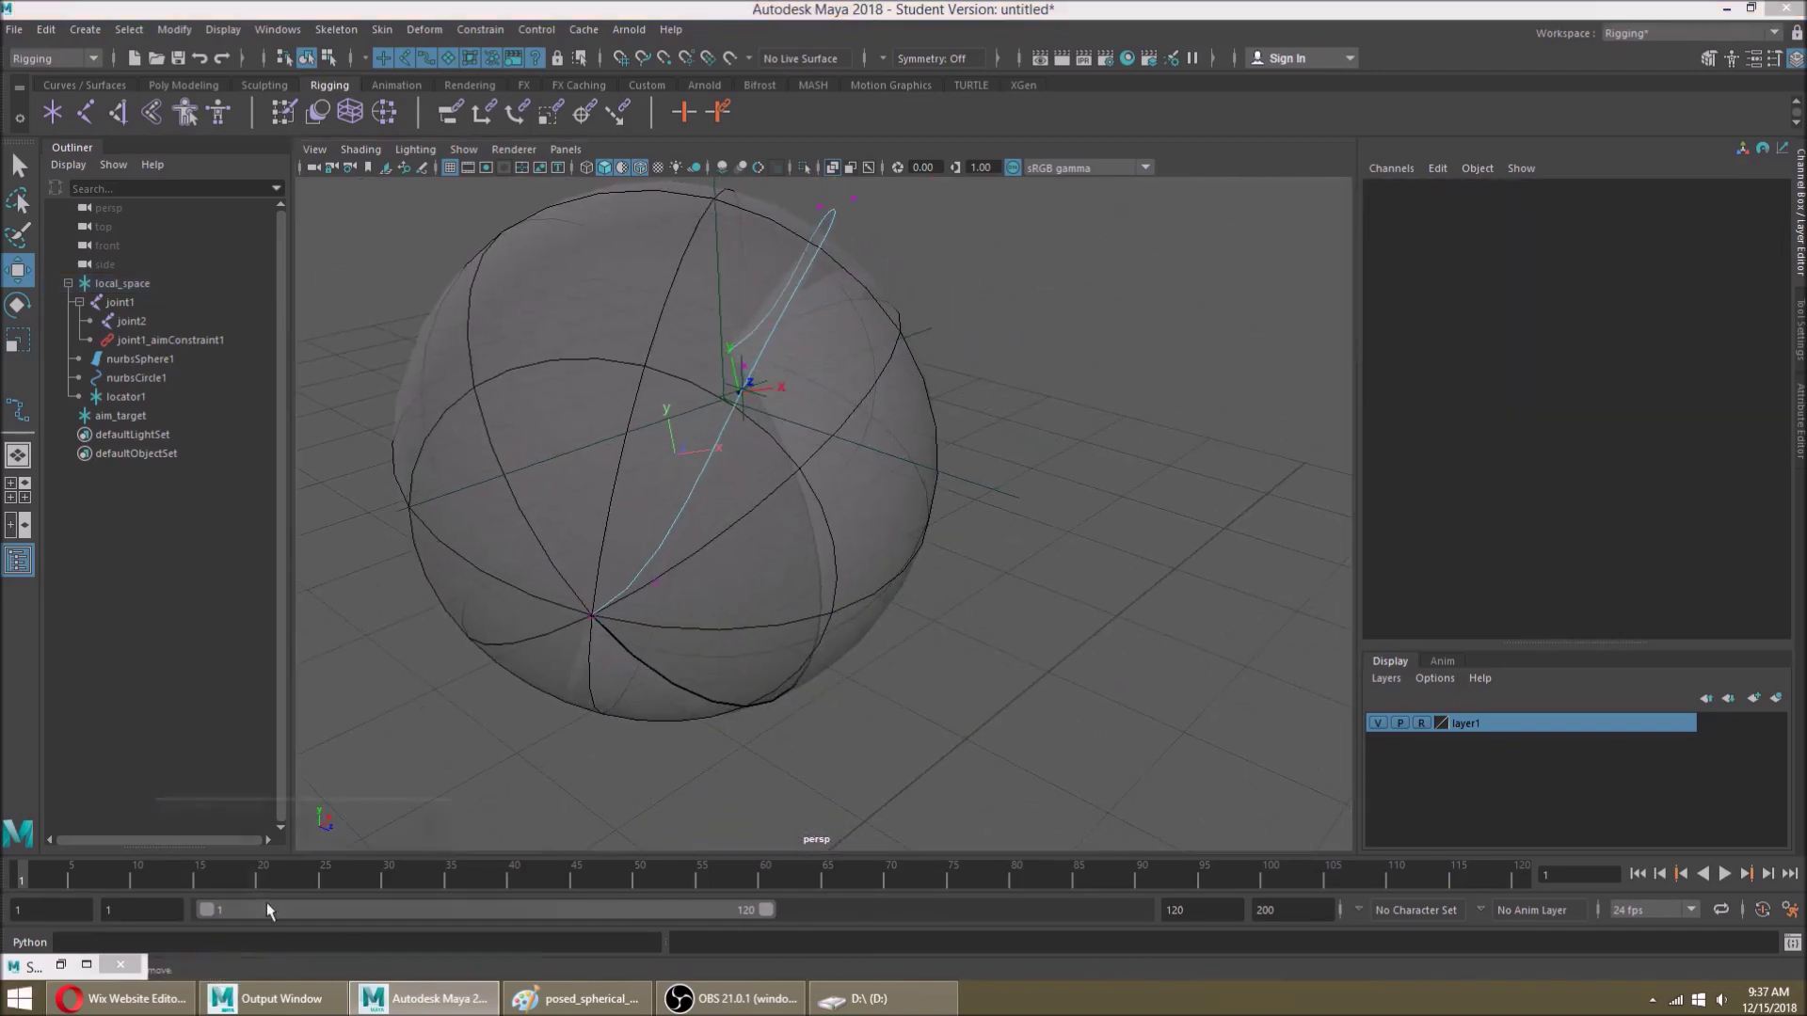
Step: Reopen the Node Editor and delete locator1
left_click(237, 966)
left_click(593, 473)
middle_click_drag(476, 460, 746, 676, "alt")
key("Delete")
Step: Move the aim_target, joint1_aimConstraint1 and joint1 nodes together to the free area beyond multiplyDivide2
left_click_drag(311, 229, 634, 420)
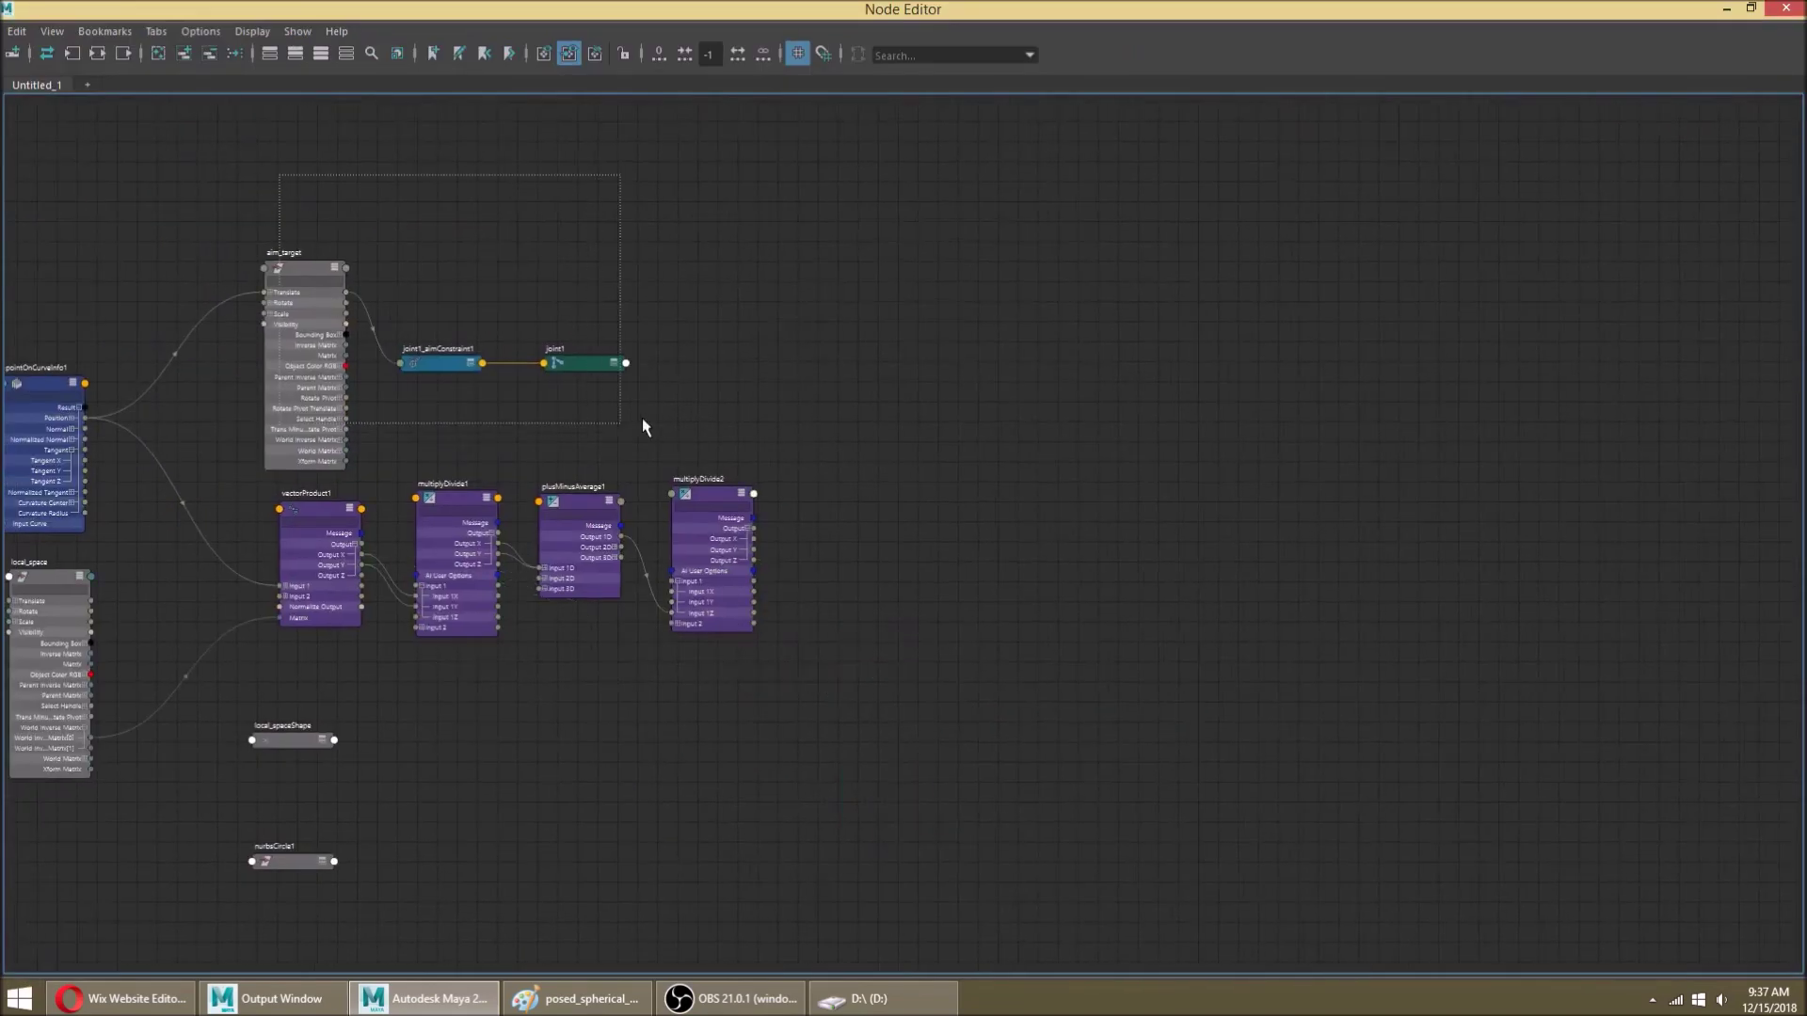
left_click_drag(282, 356, 850, 478)
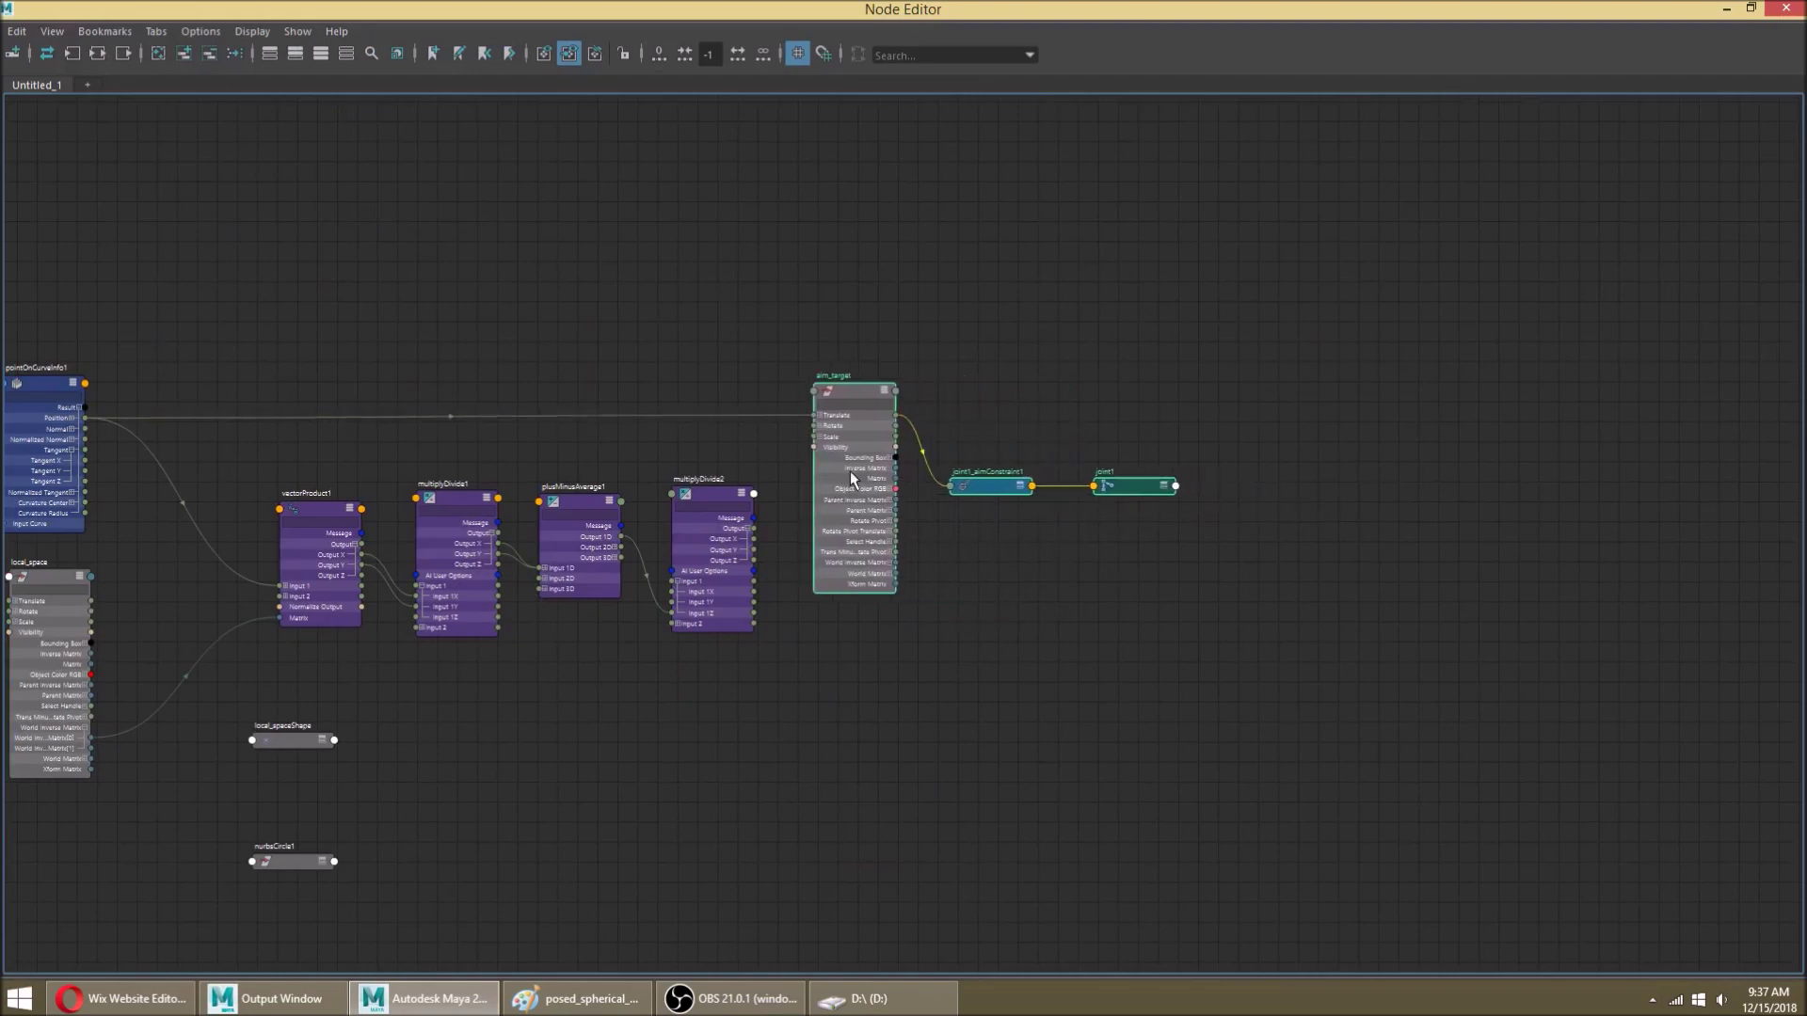
scroll(912, 511, "up", 5)
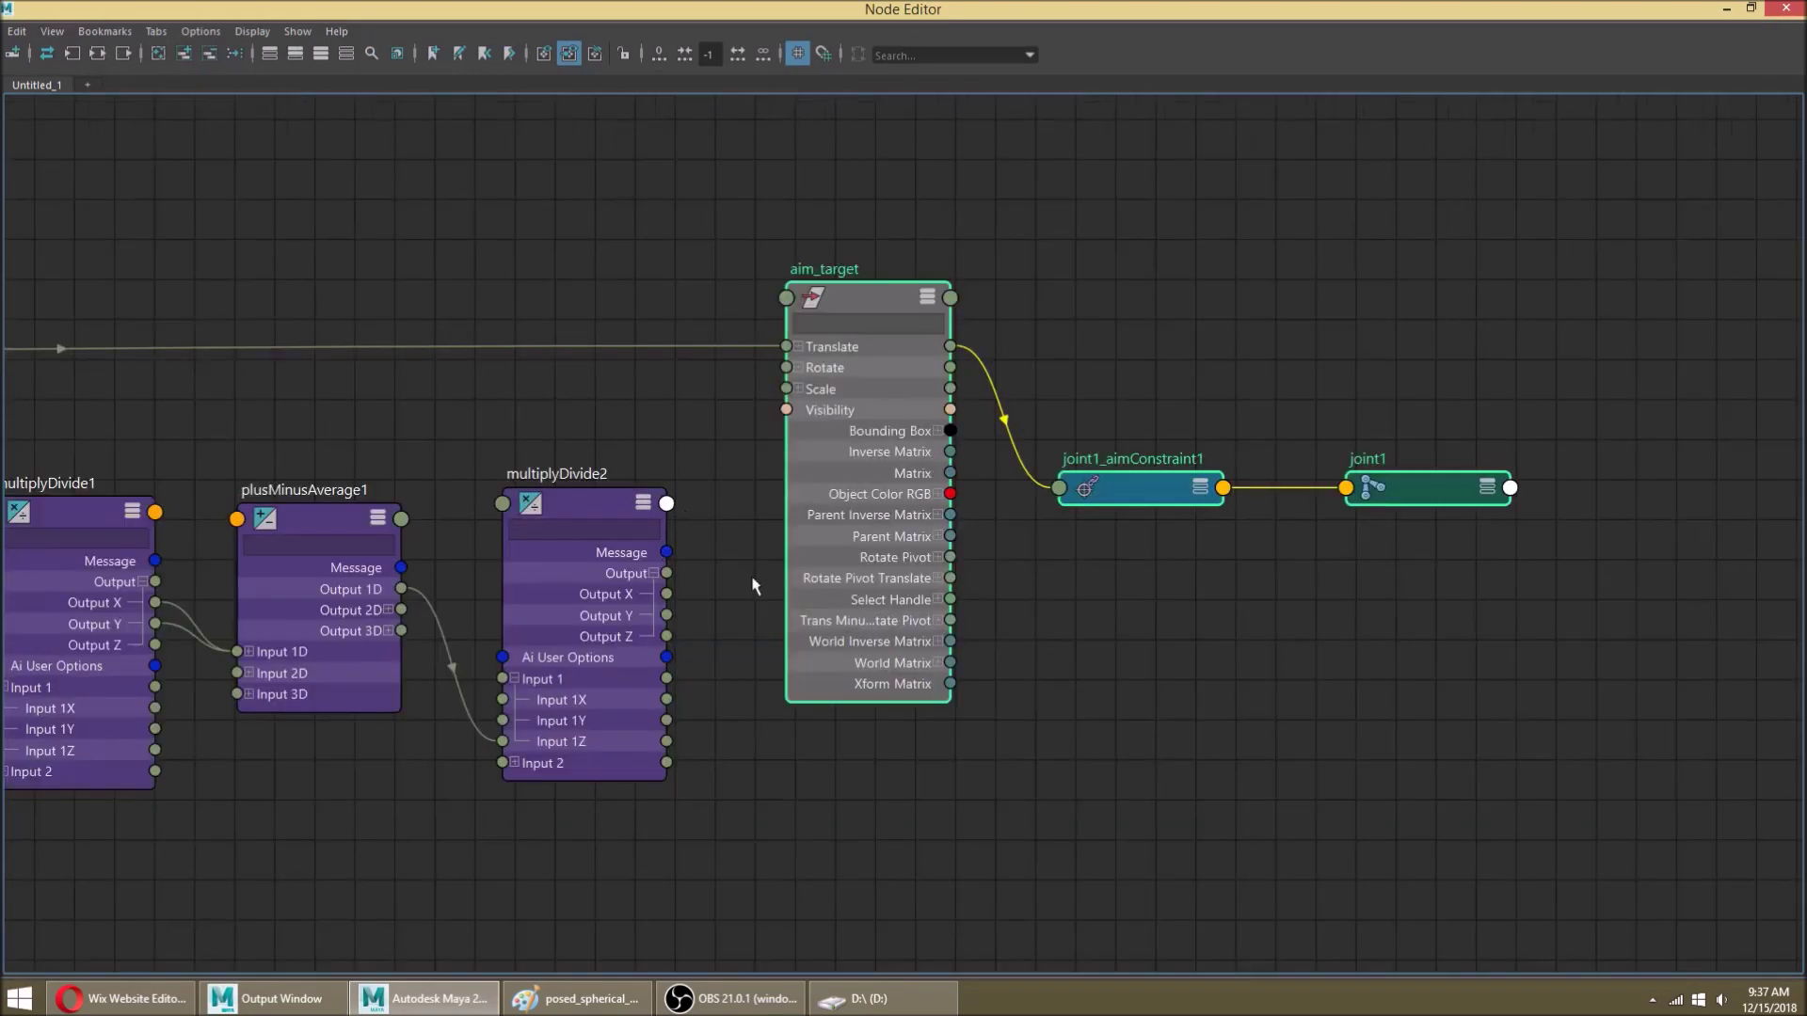
left_click(753, 585)
Step: Expand aim_target's Translate and connect multiplyDivide2's Output Z to its Translate Z
left_click_drag(666, 636, 796, 348)
left_click(798, 346)
left_click_drag(666, 638, 738, 423)
left_click_drag(666, 637, 787, 411)
Step: Connect vectorProduct1's Output X and Output Y to aim_target's Translate X and Translate Y
middle_click_drag(556, 565, 753, 497, "alt")
middle_click_drag(275, 539, 480, 604, "alt")
left_click_drag(276, 623, 1193, 365)
left_click_drag(1195, 367, 1211, 334)
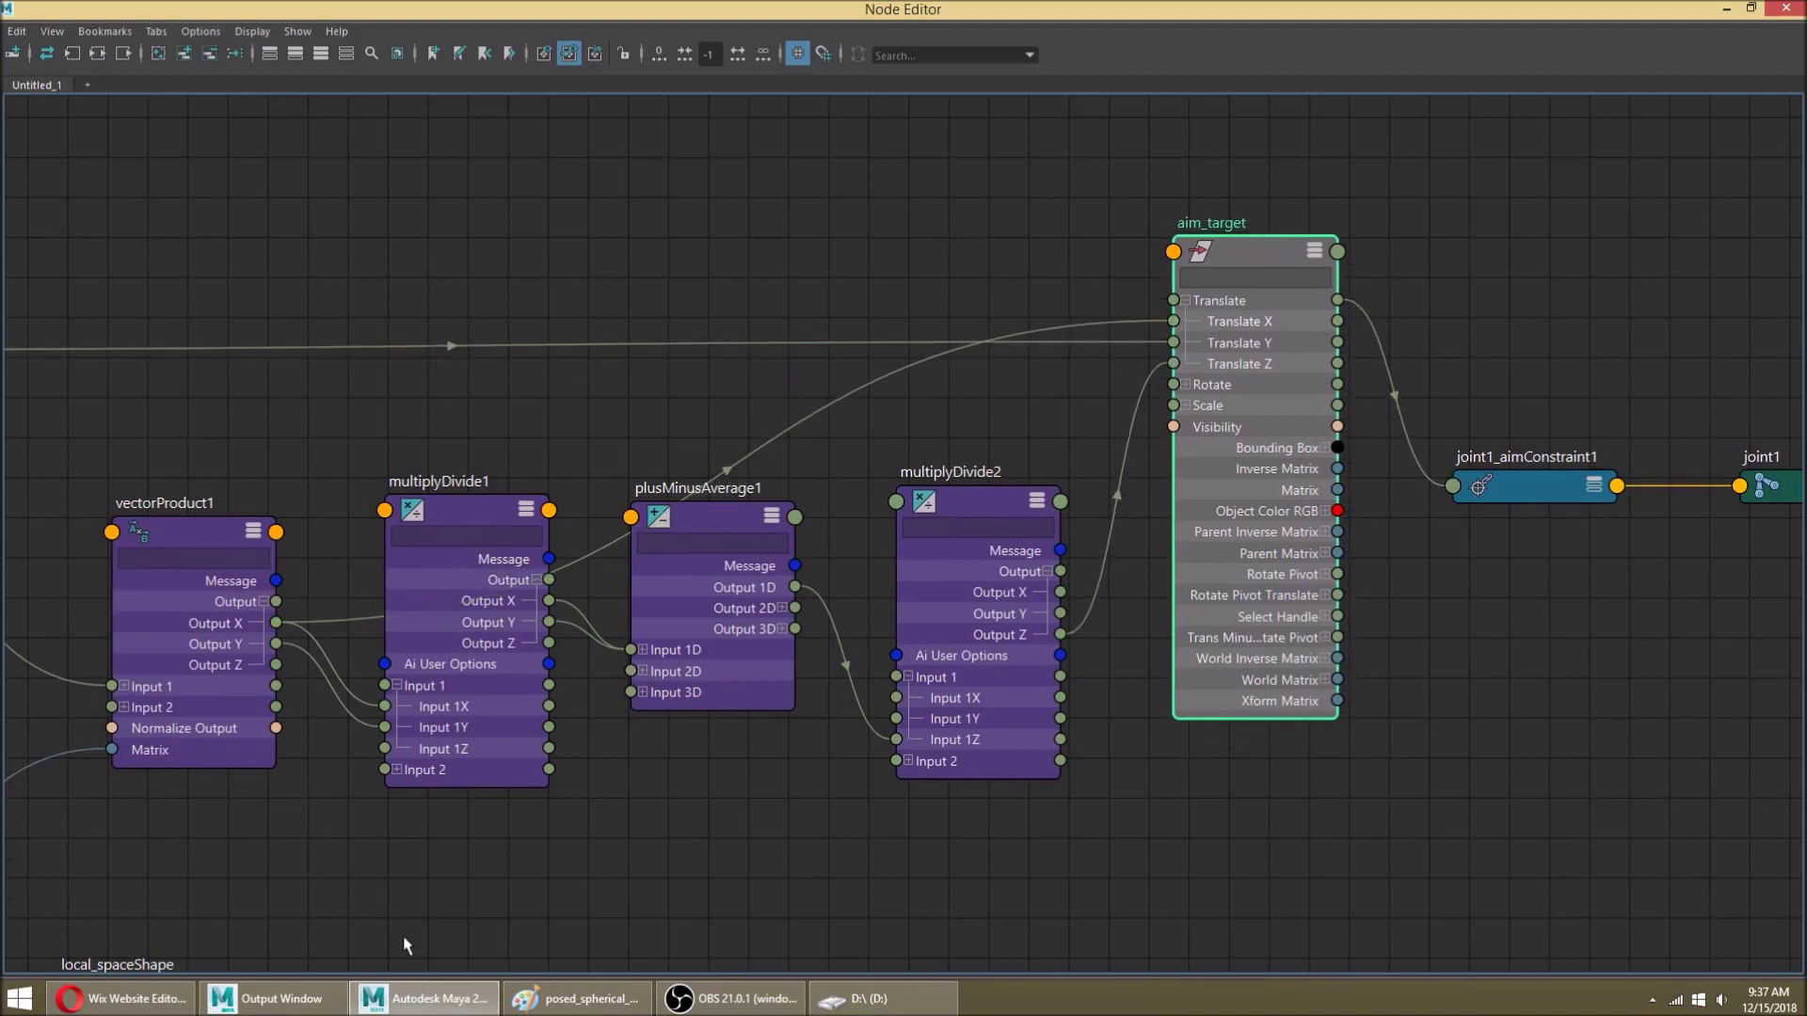
left_click_drag(276, 644, 1291, 315)
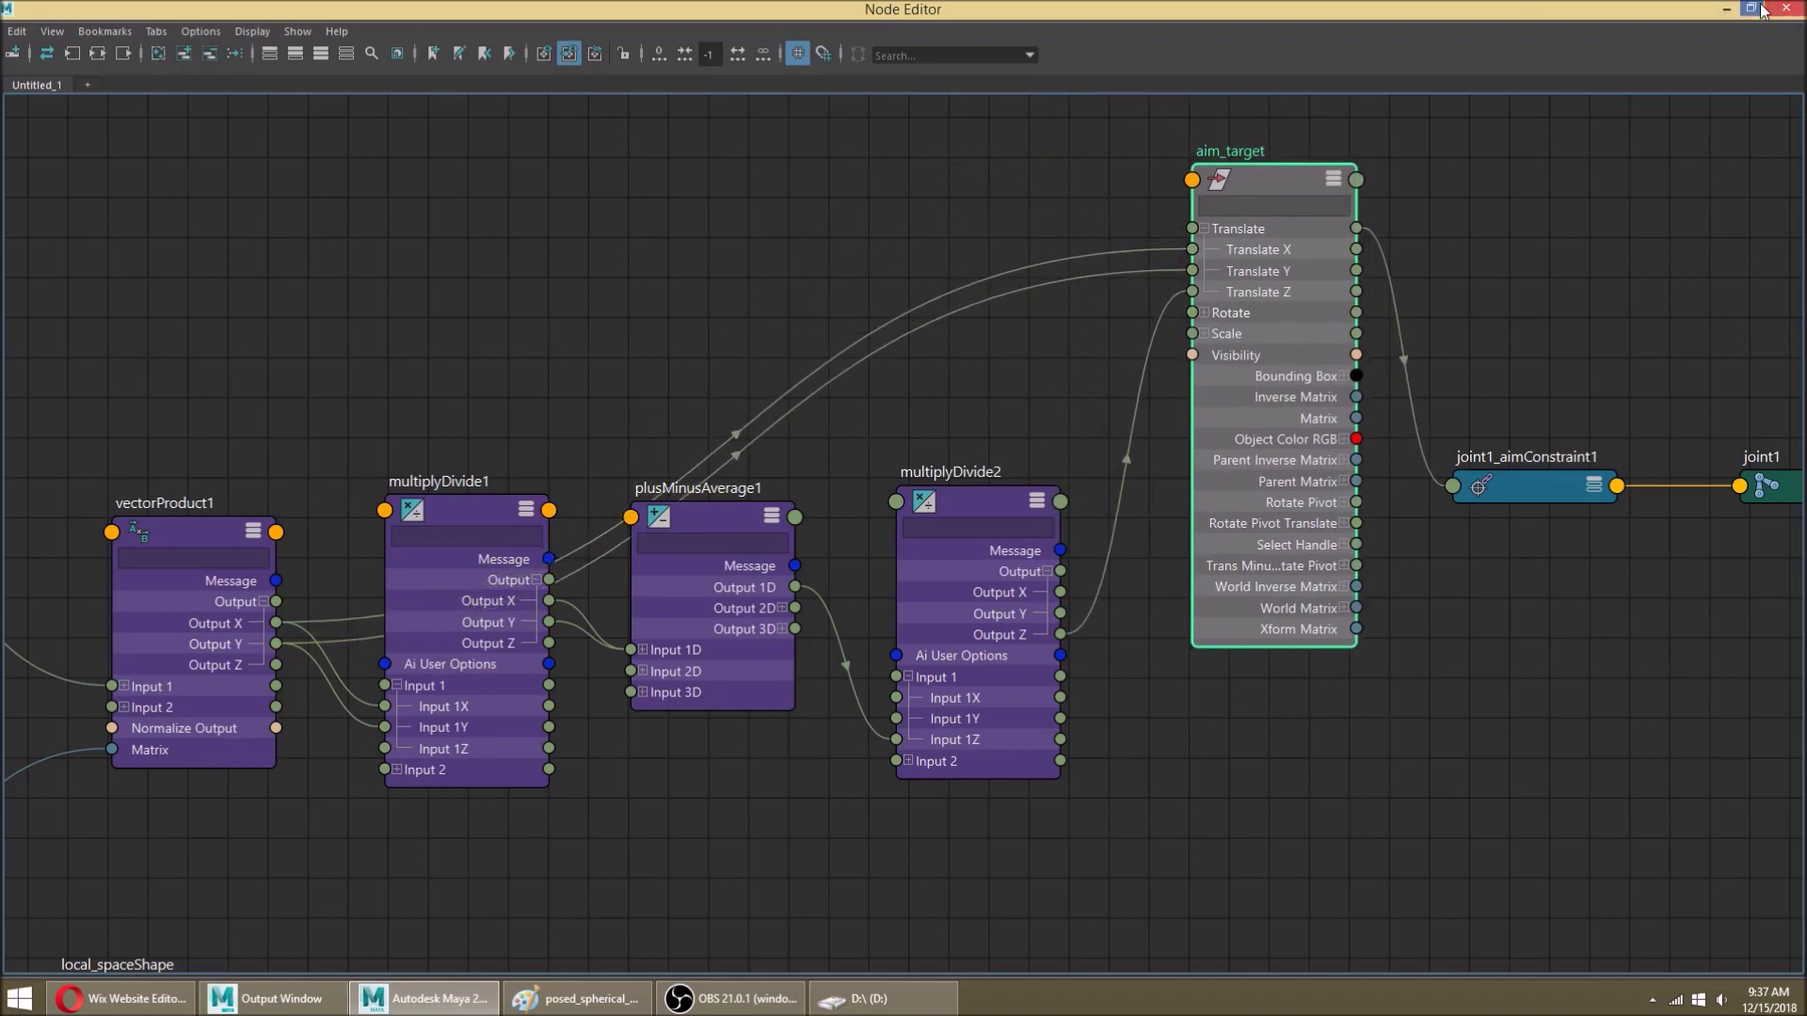
Step: Minimize the Node Editor and parent aim_target under local_space
left_click(1727, 9)
scroll(960, 567, "down", 8)
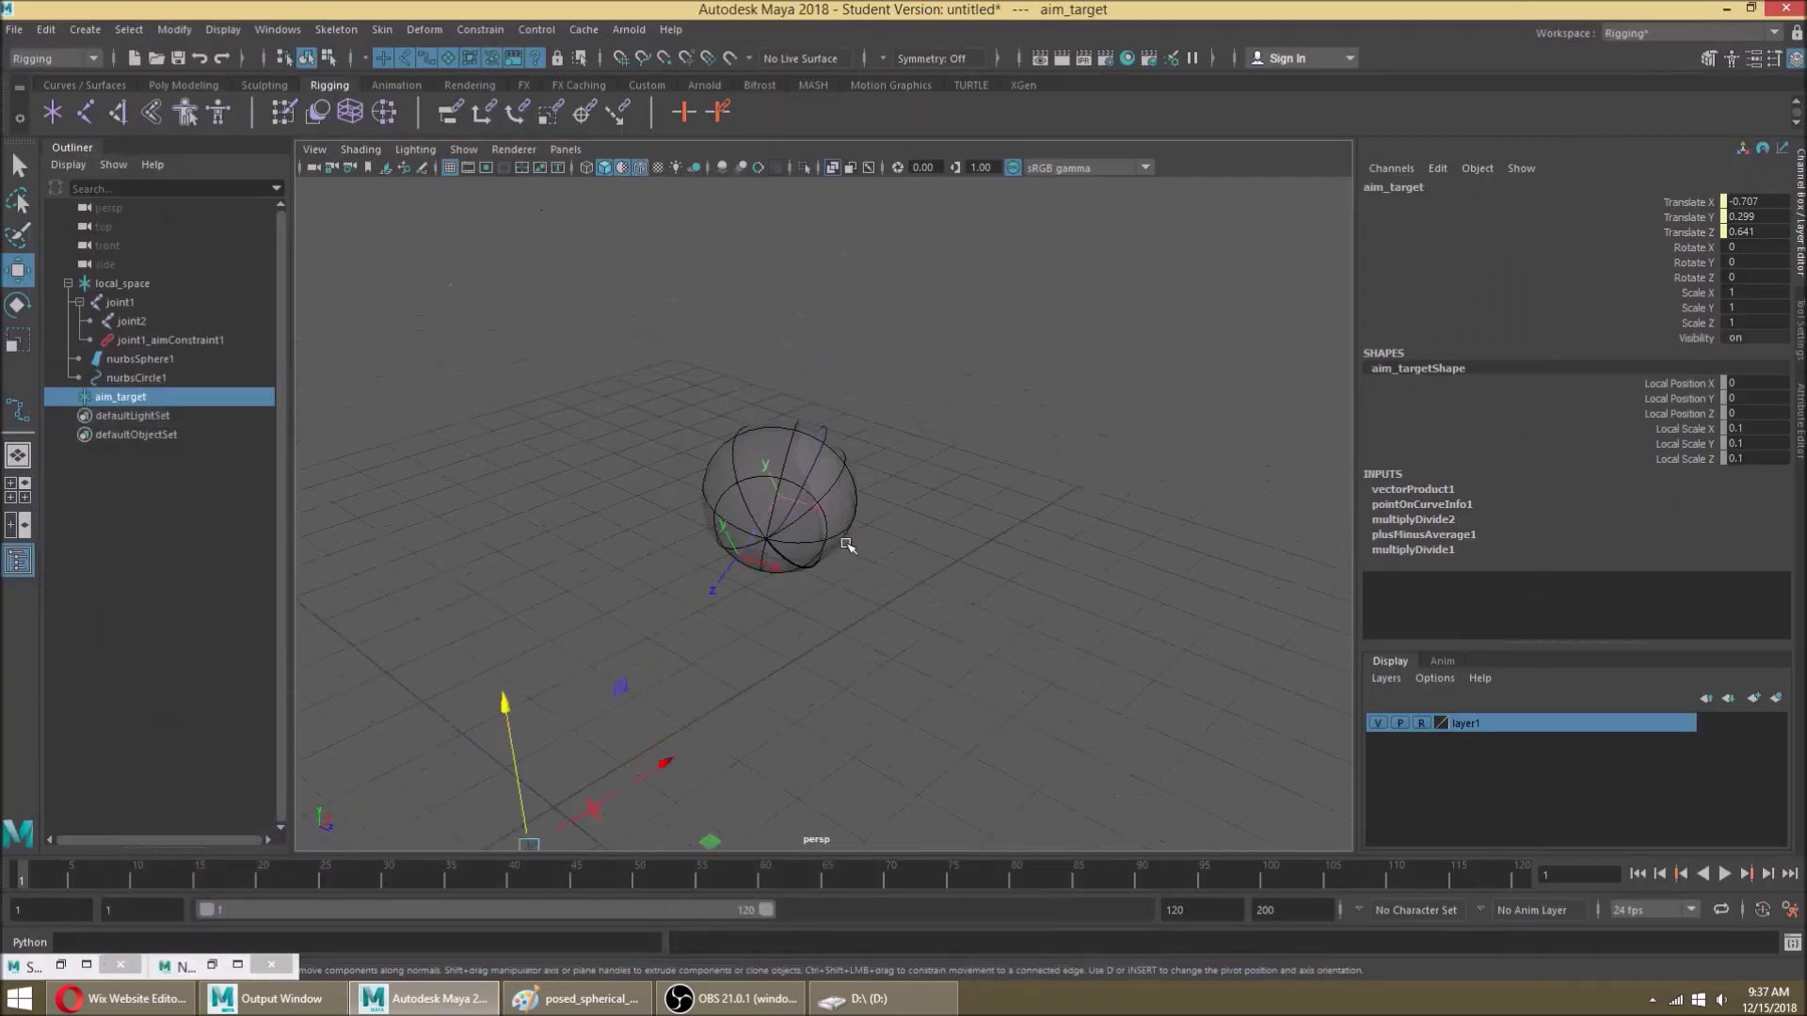
left_click(682, 640)
left_click_drag(568, 605, 617, 619)
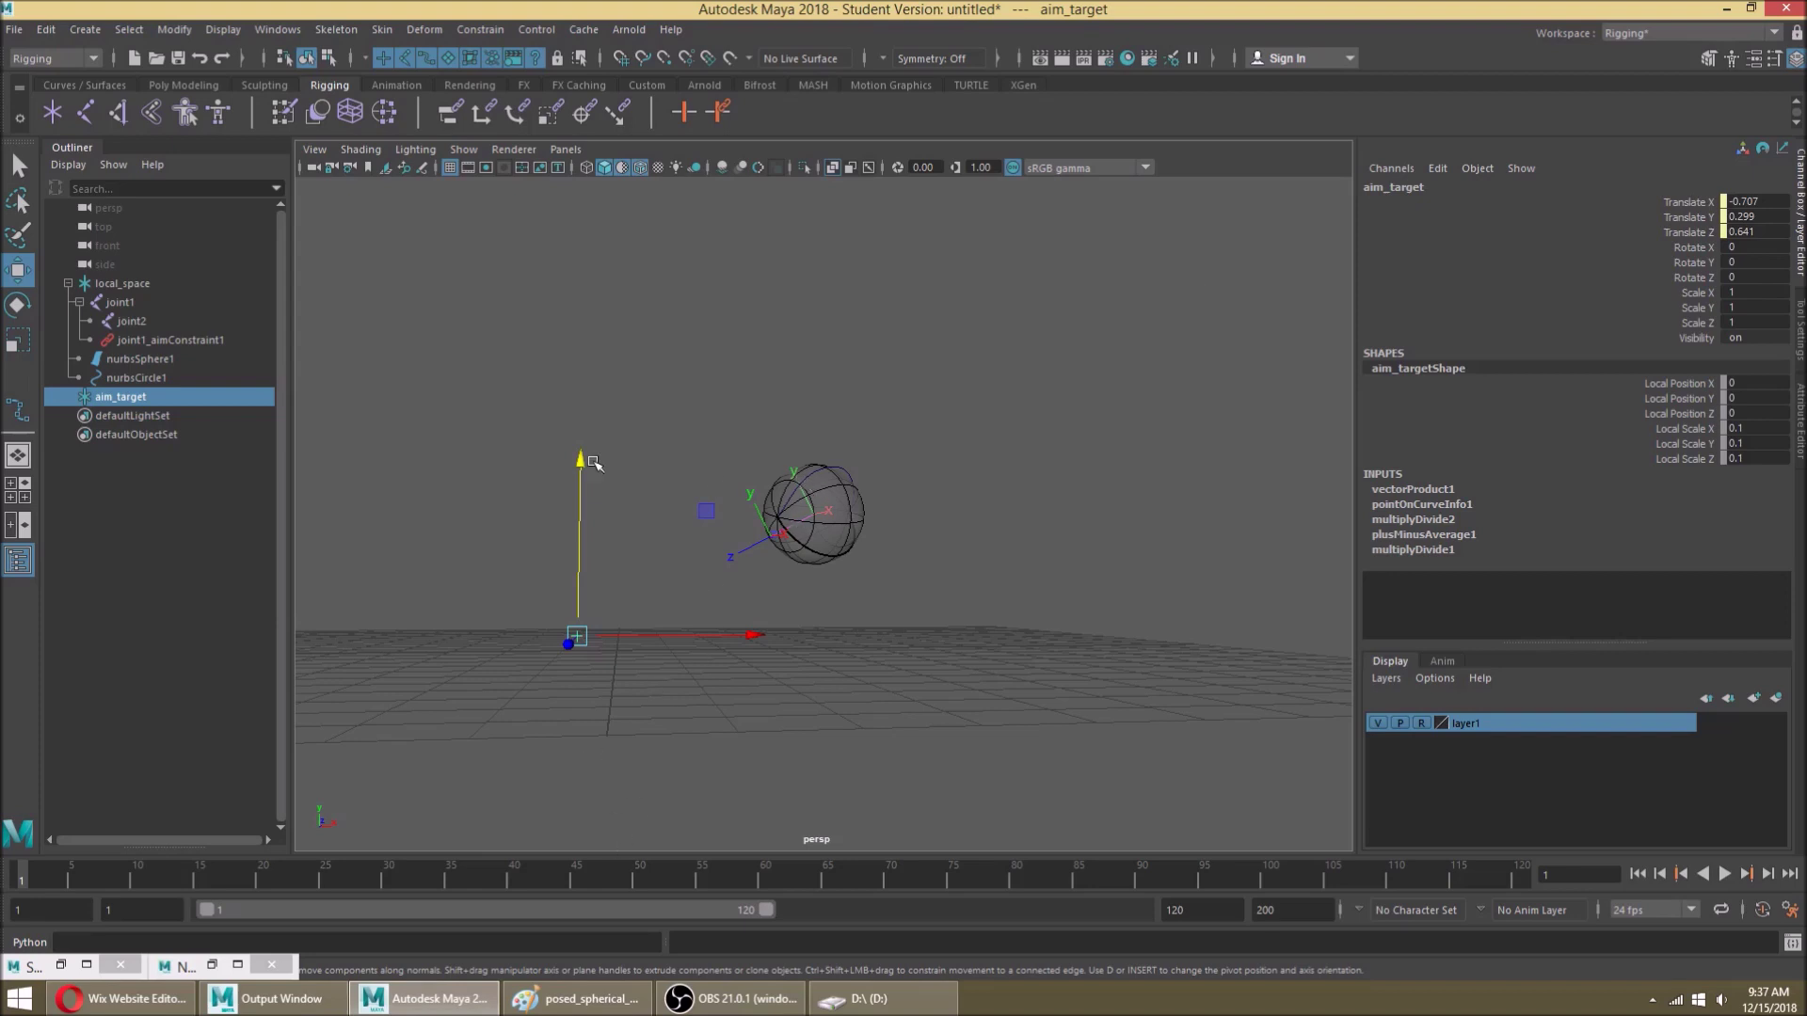
left_click(212, 399)
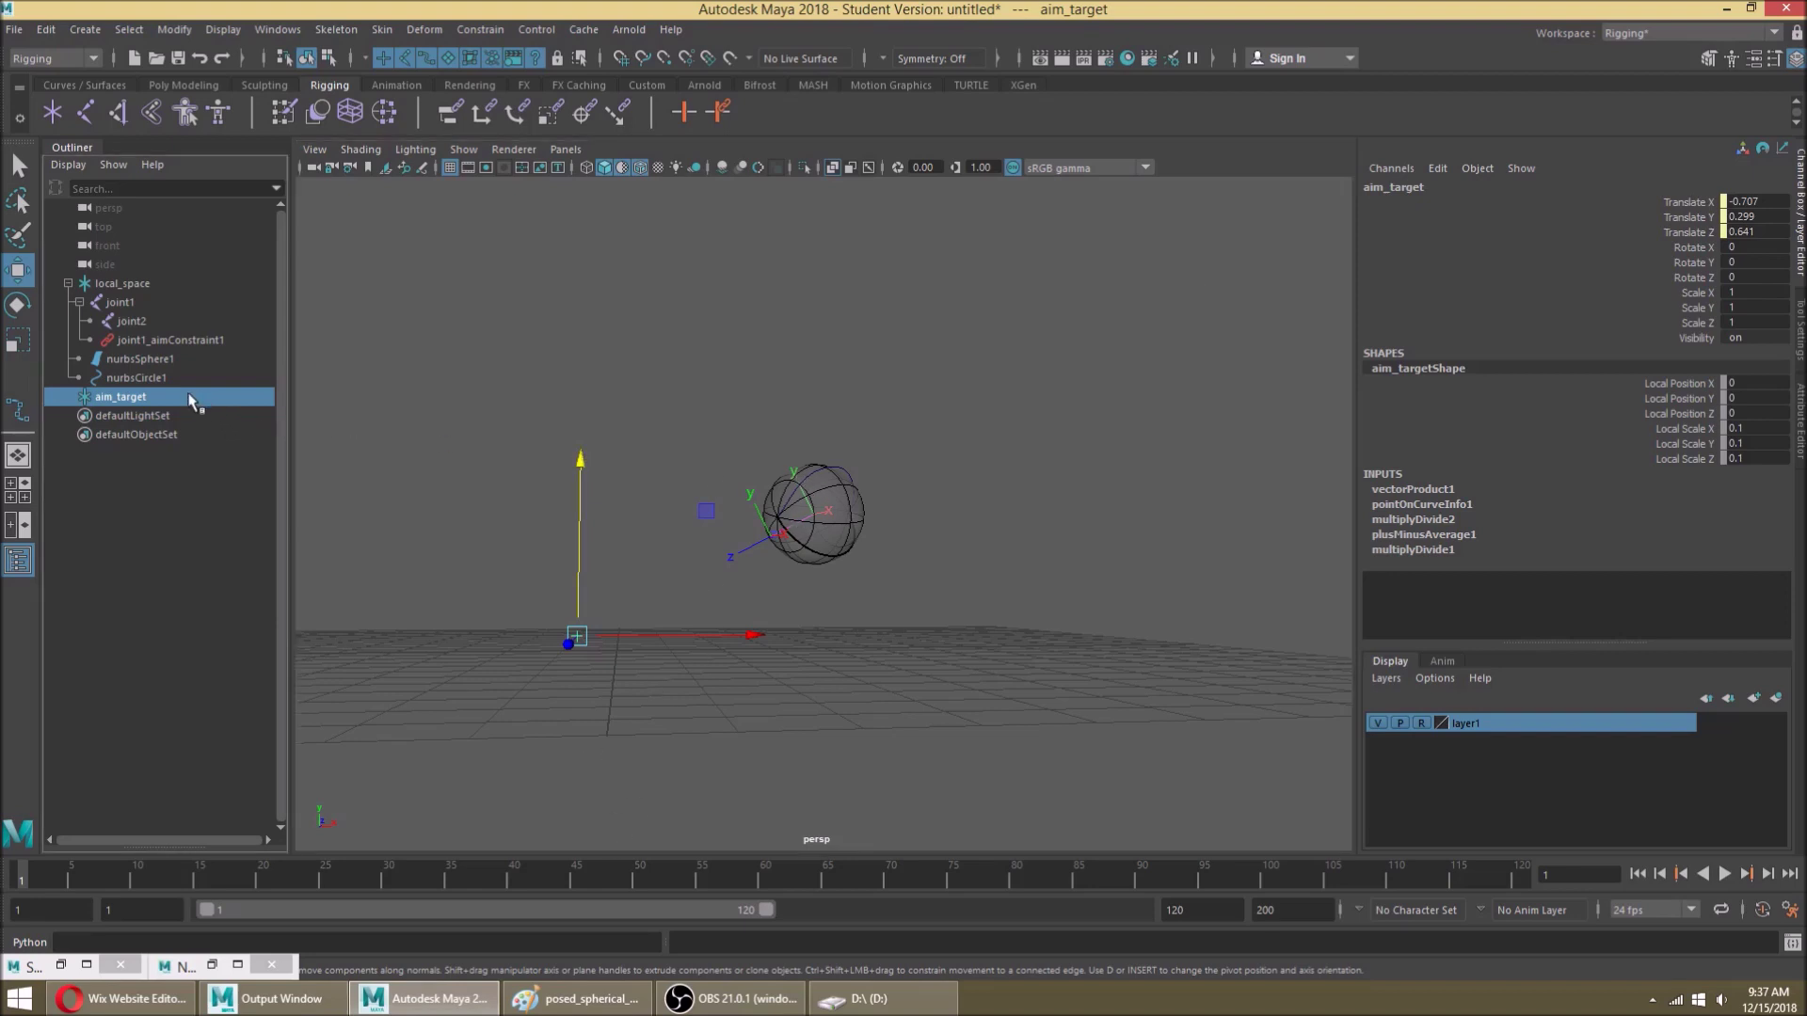
middle_click_drag(189, 387, 185, 284)
key("f")
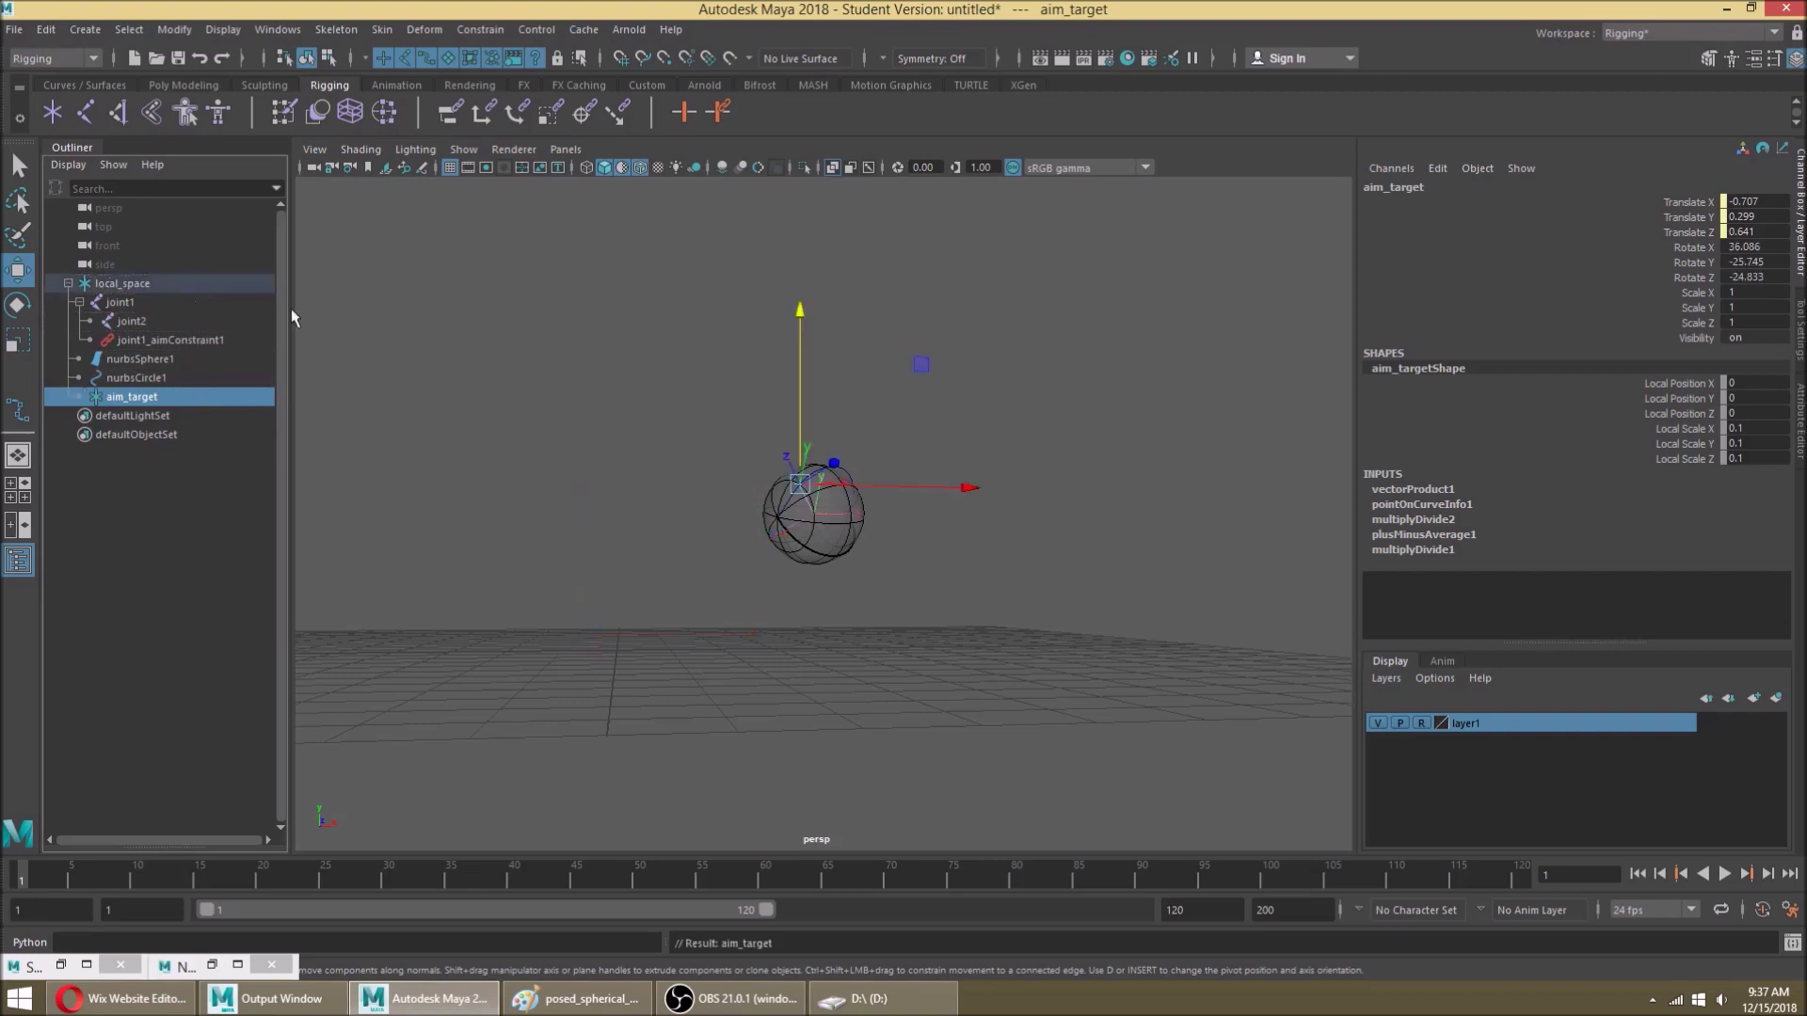
Step: Select nurbsCircle1's control vertex and move it around the sphere to test how aim_target and the joint follow
left_click(396, 328)
left_click_drag(399, 355, 822, 517, "alt")
right_click_drag(766, 520, 875, 423, "alt")
left_click_drag(876, 424, 905, 290, "alt")
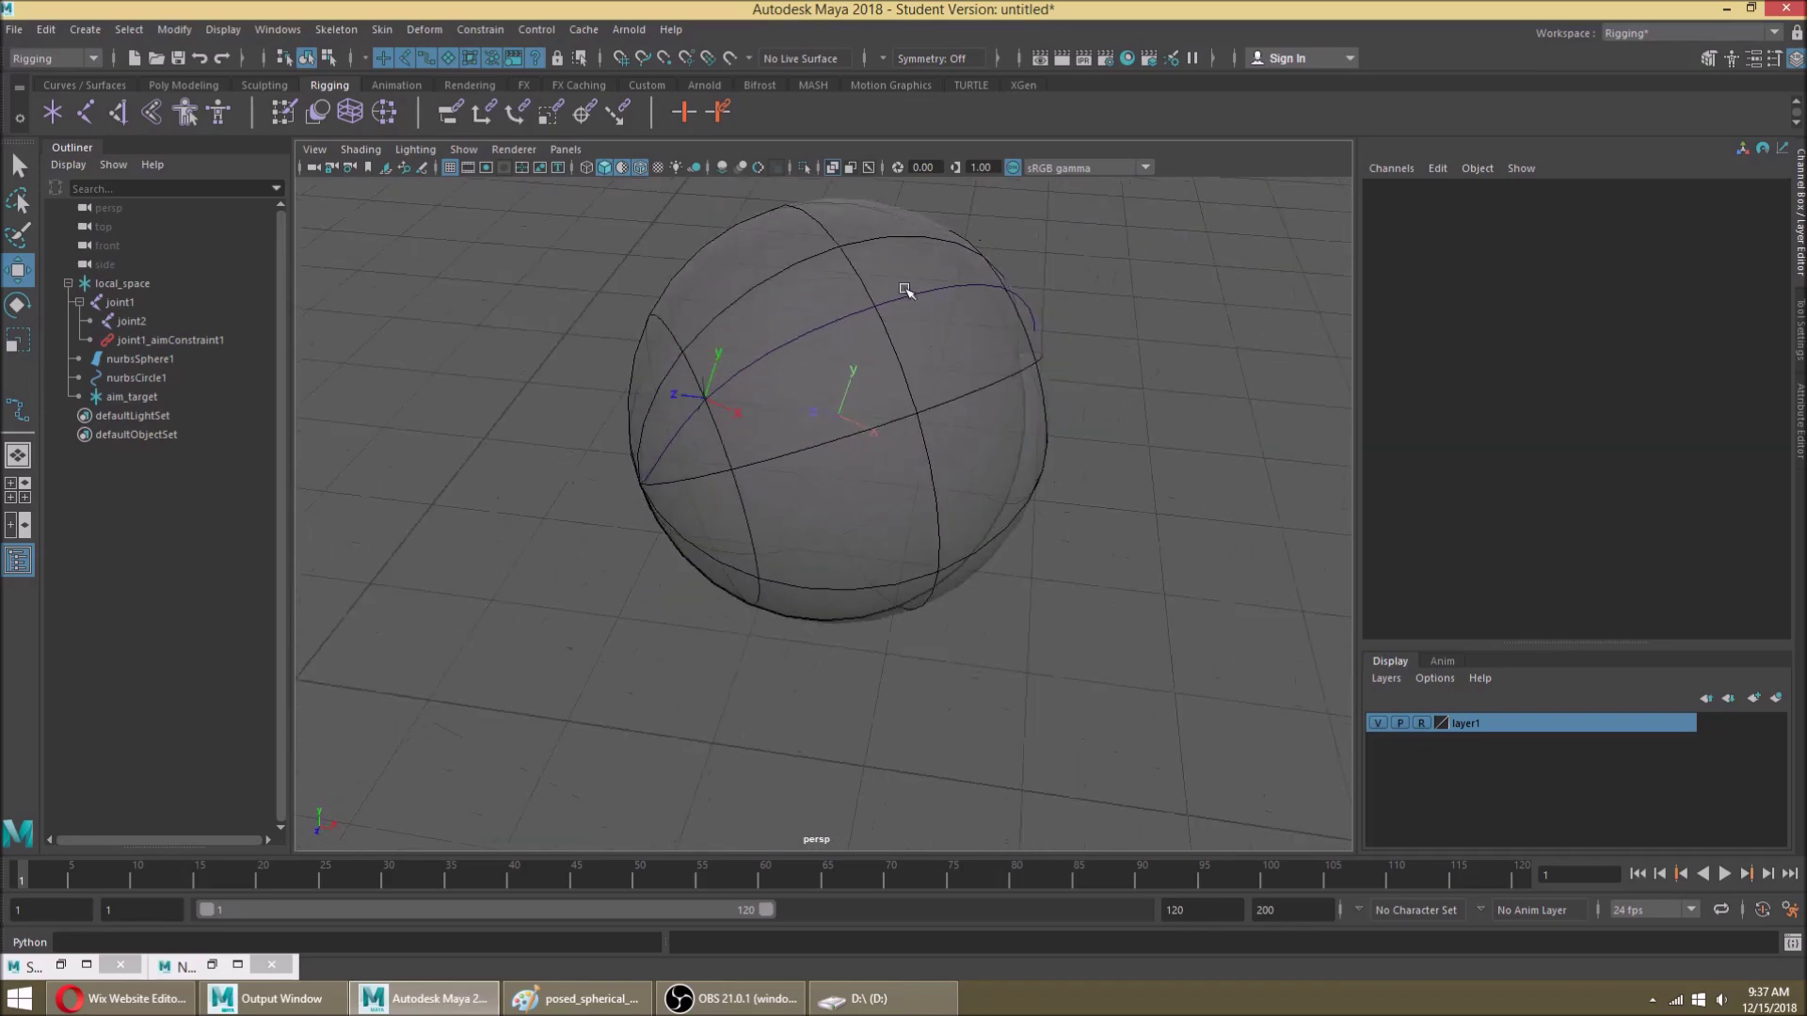
left_click(933, 289)
right_click_drag(933, 289, 881, 287)
left_click_drag(891, 272, 939, 300)
left_click_drag(940, 301, 936, 230, "alt")
left_click_drag(821, 232, 915, 523)
left_click_drag(791, 424, 809, 503, "alt")
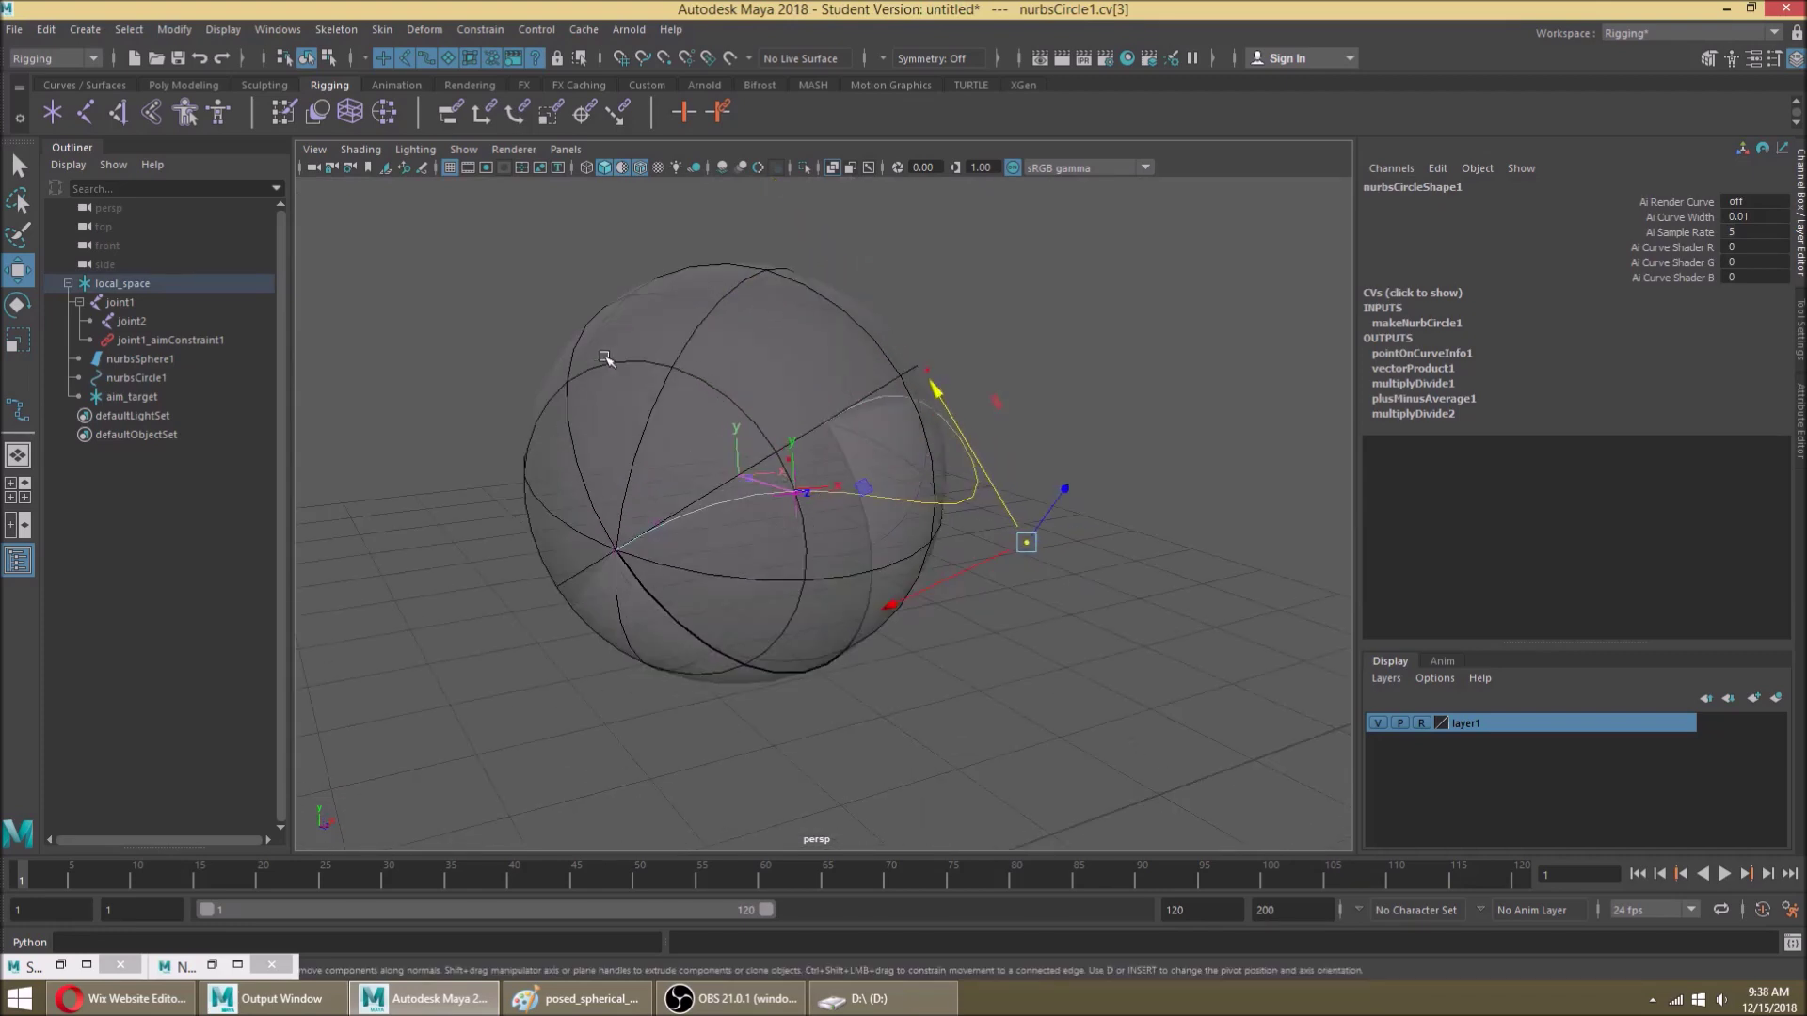
middle_click_drag(1102, 432, 1013, 518)
Step: Undo the control vertex moves and the parenting of aim_target under local_space
key("ctrl+z")
key("ctrl+z")
key("ctrl+z")
key("ctrl+z")
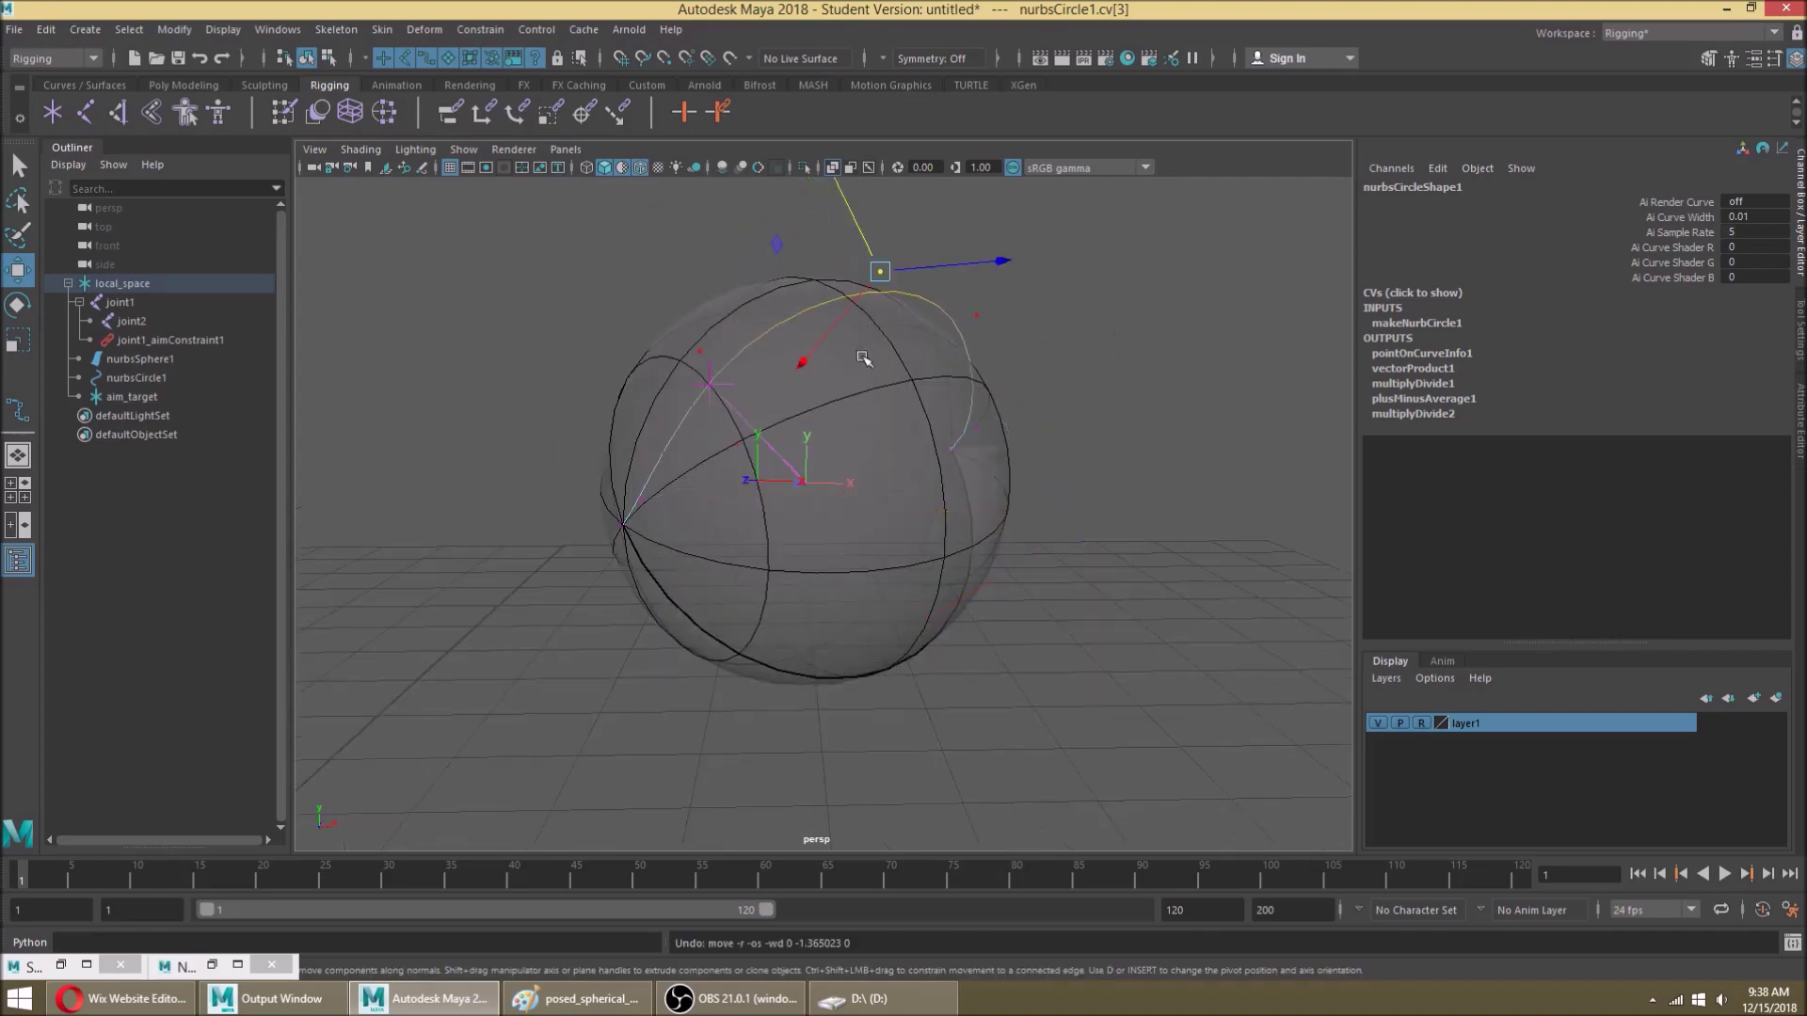
key("ctrl+z")
key("ctrl+z")
key("ctrl+z")
key("ctrl+z")
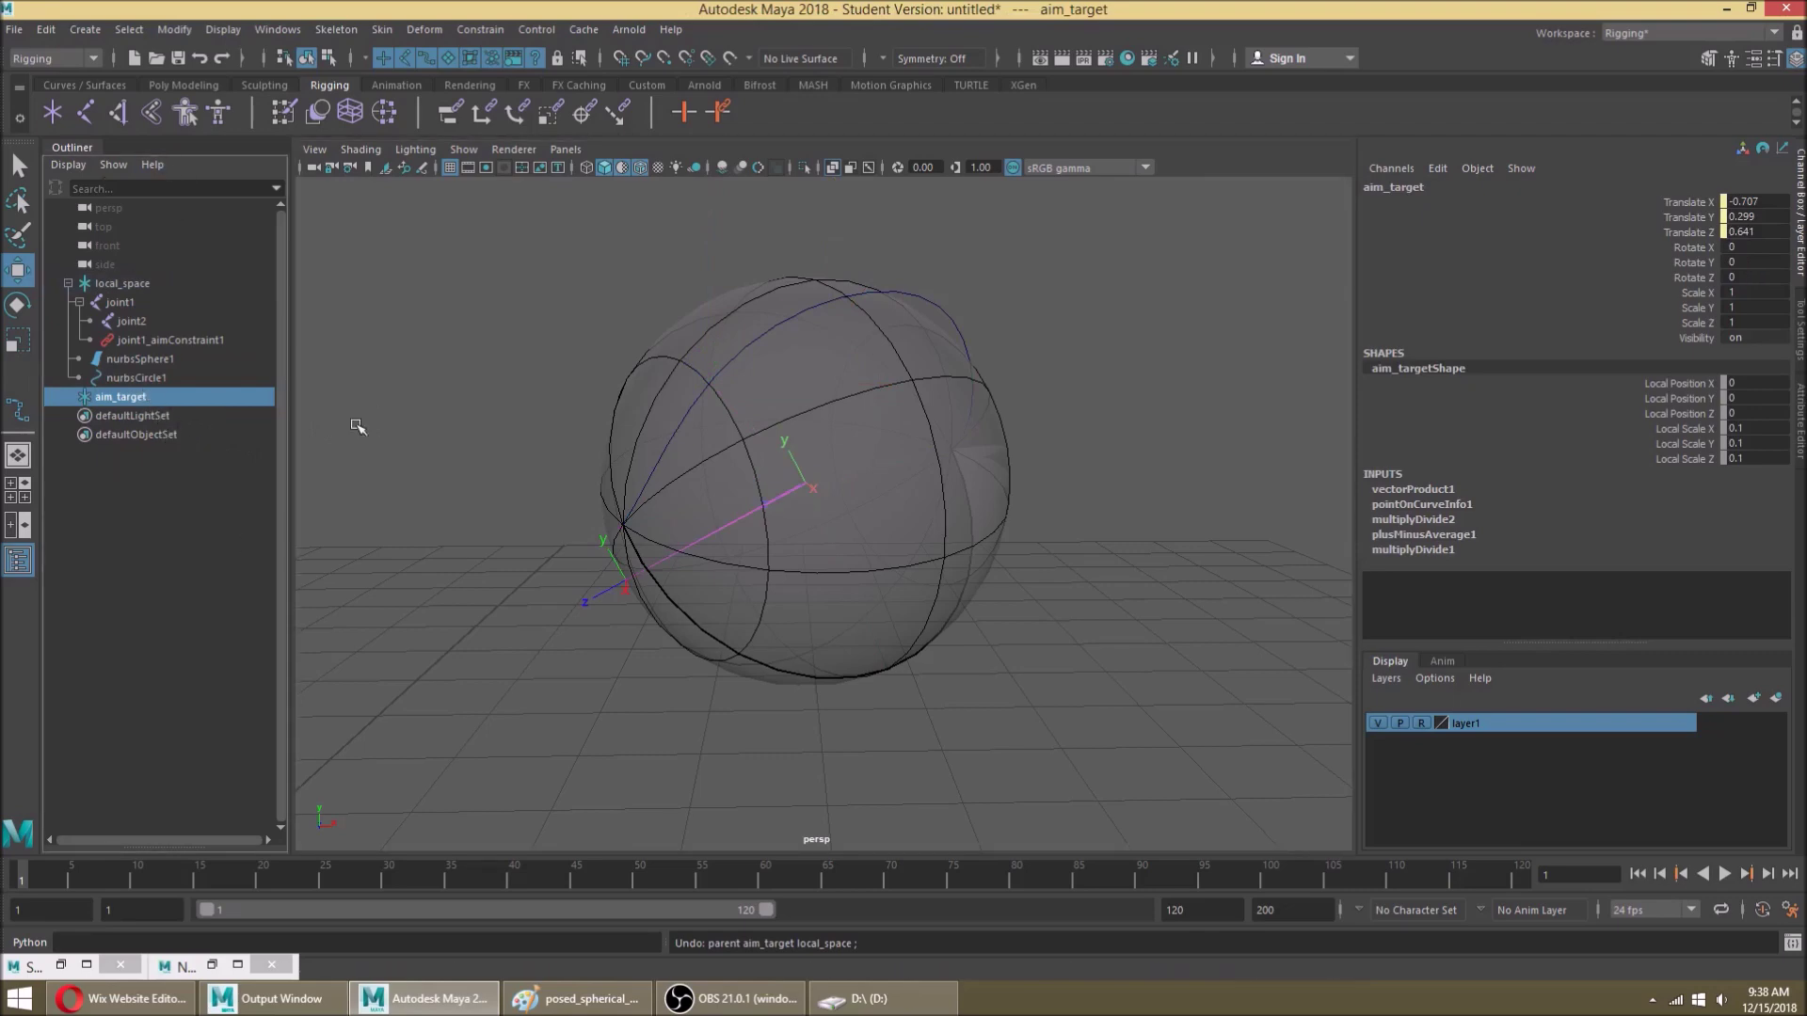
Step: Reopen the Node Editor and move aim_target, joint1_aimConstraint1 and joint1 farther from multiplyDivide2 to free space between them
left_click(237, 966)
scroll(663, 826, "down", 3)
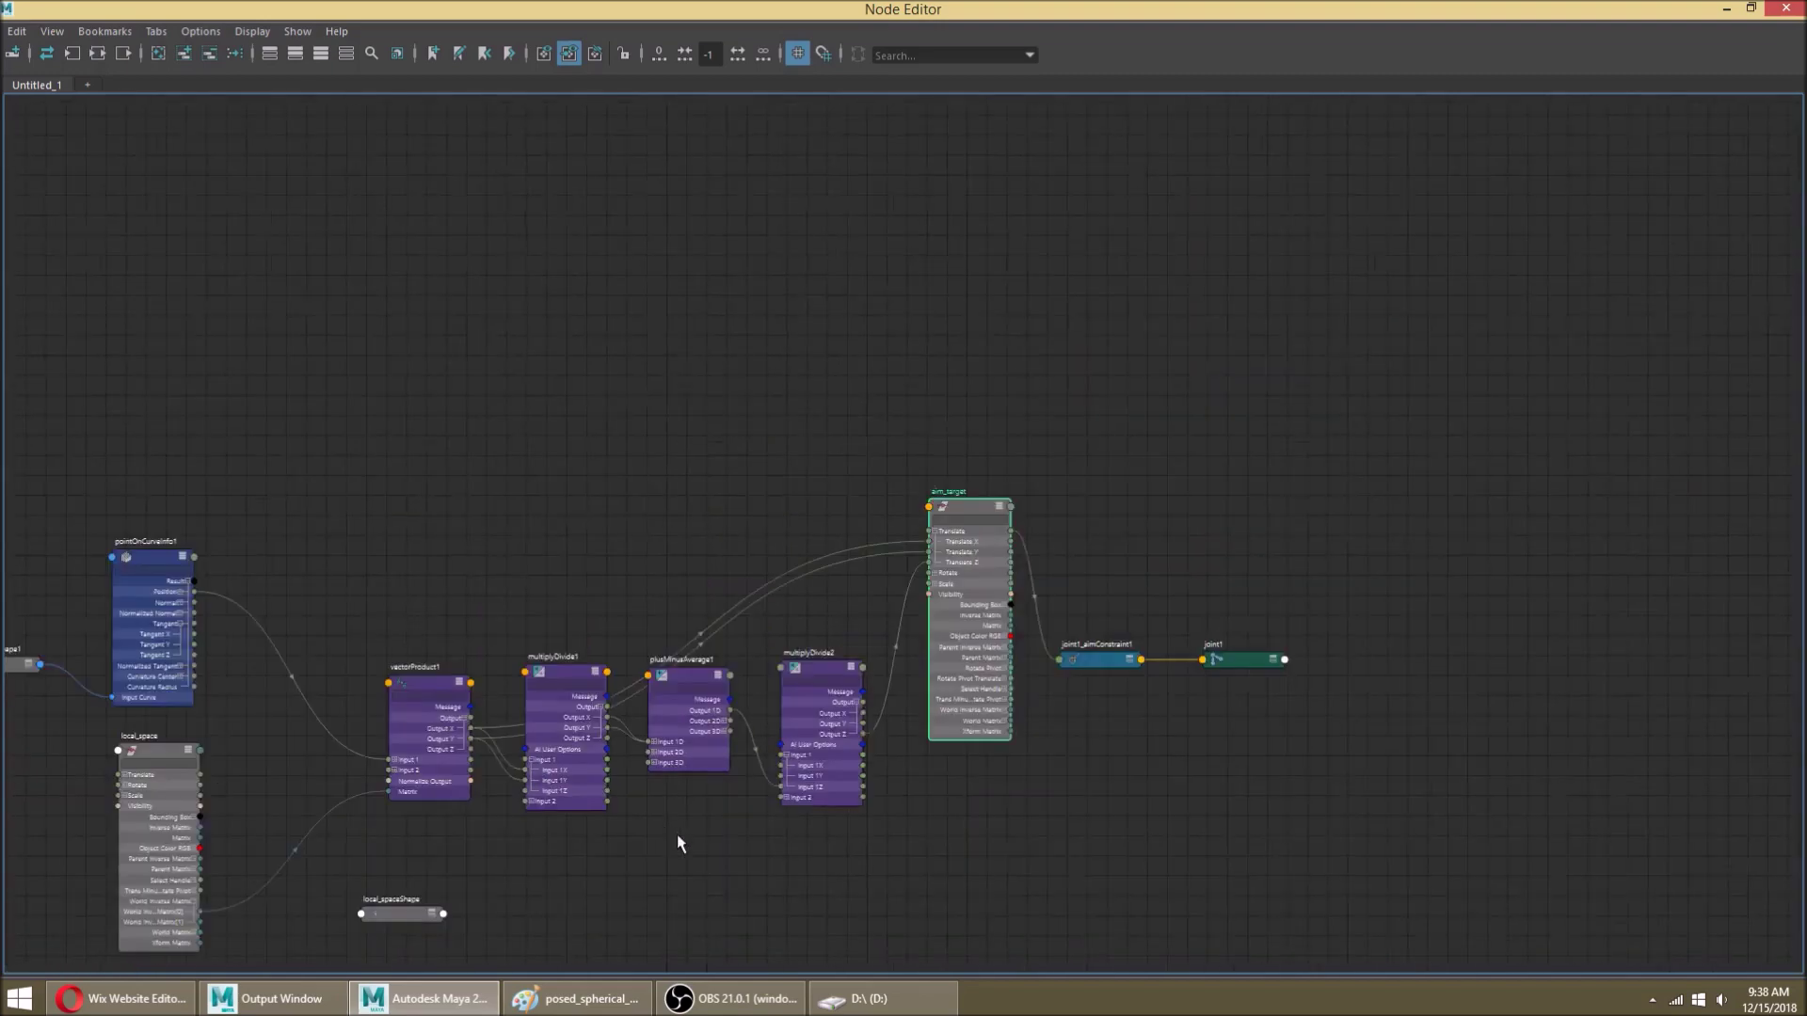
scroll(930, 751, "up", 3)
scroll(932, 750, "down", 3)
left_click_drag(906, 720, 1306, 373)
left_click_drag(1011, 461, 1396, 328)
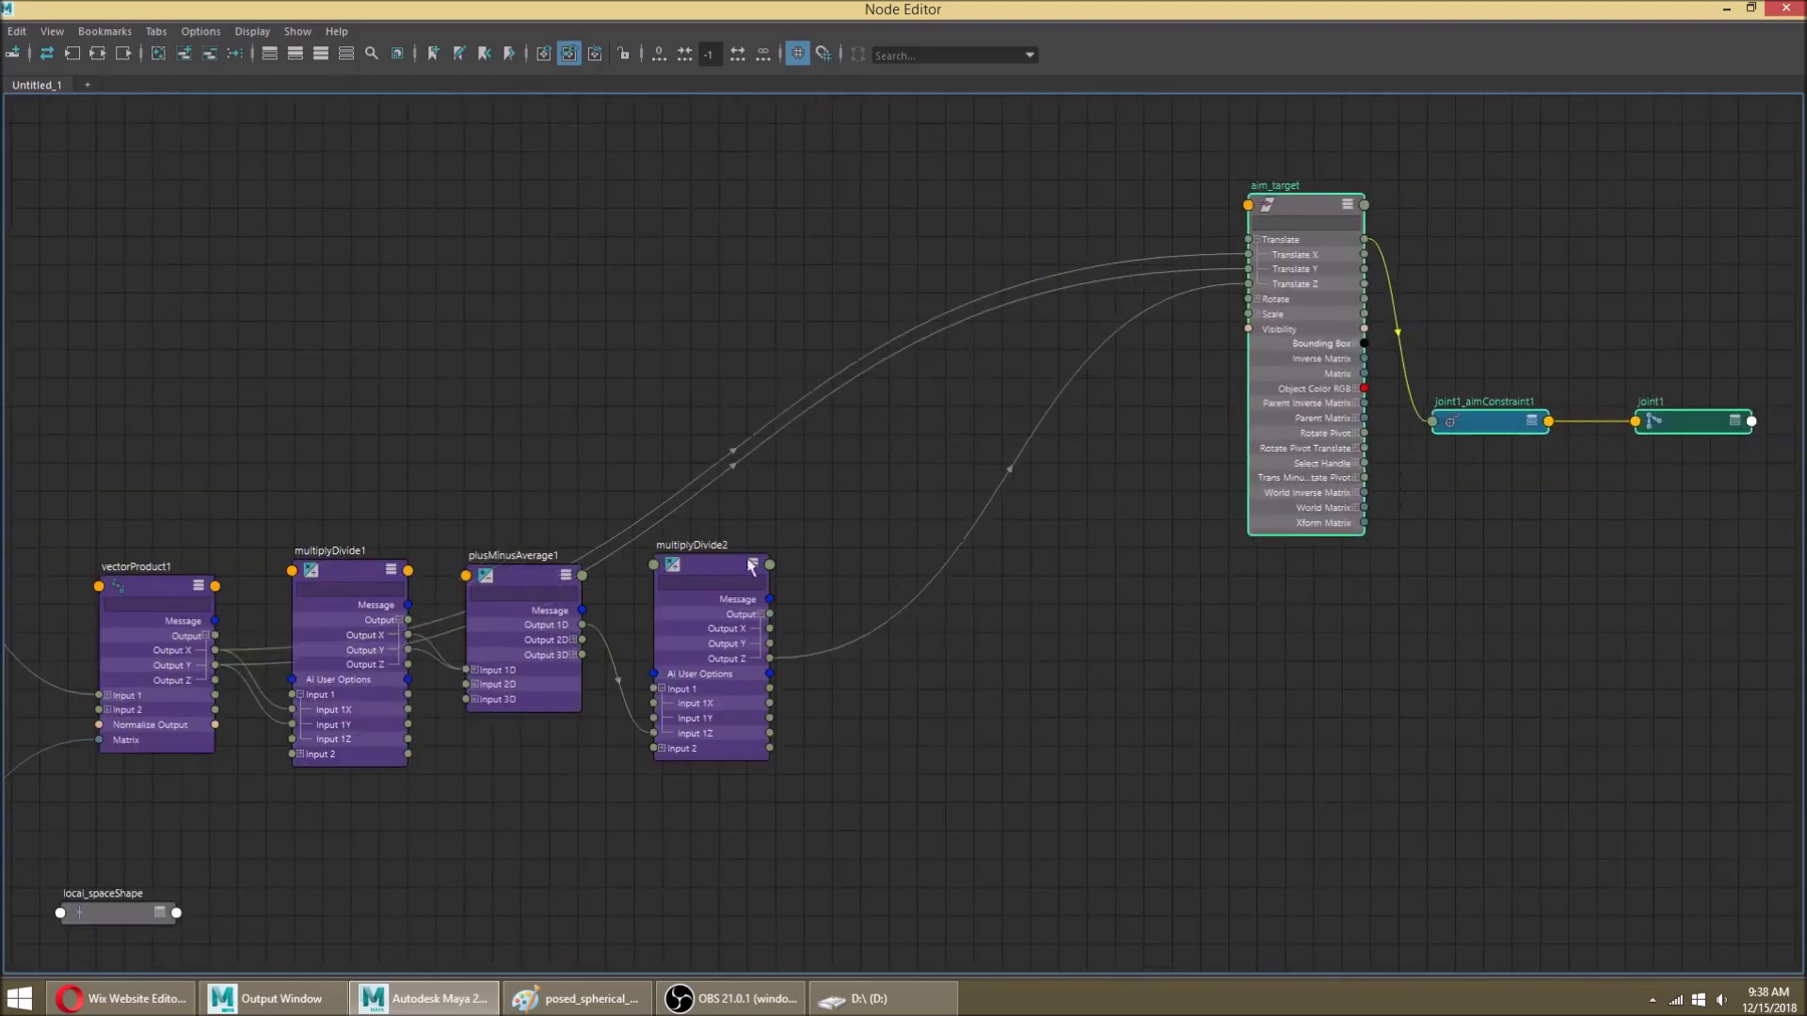
Step: Add a vectorProduct node, show its attributes and place it between multiplyDivide2 and aim_target
key("Tab")
type("v")
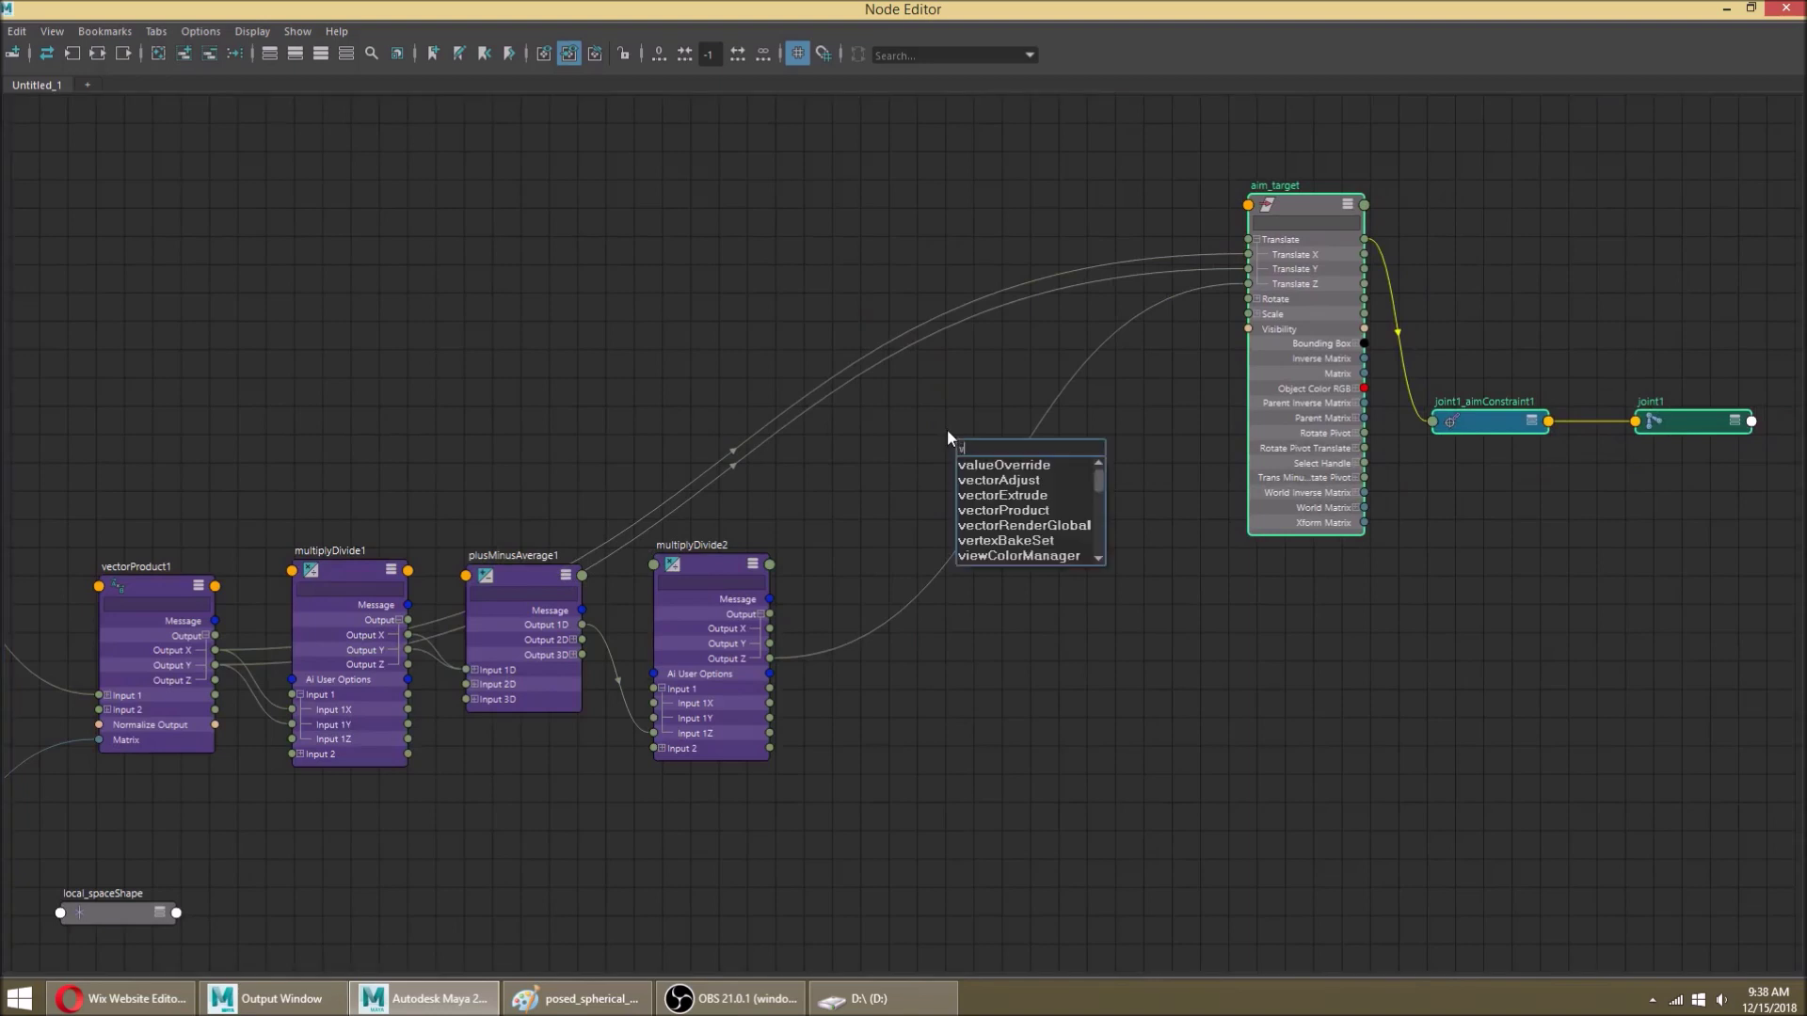
type("ector")
key("Down")
key("Down")
key("Down")
key("Return")
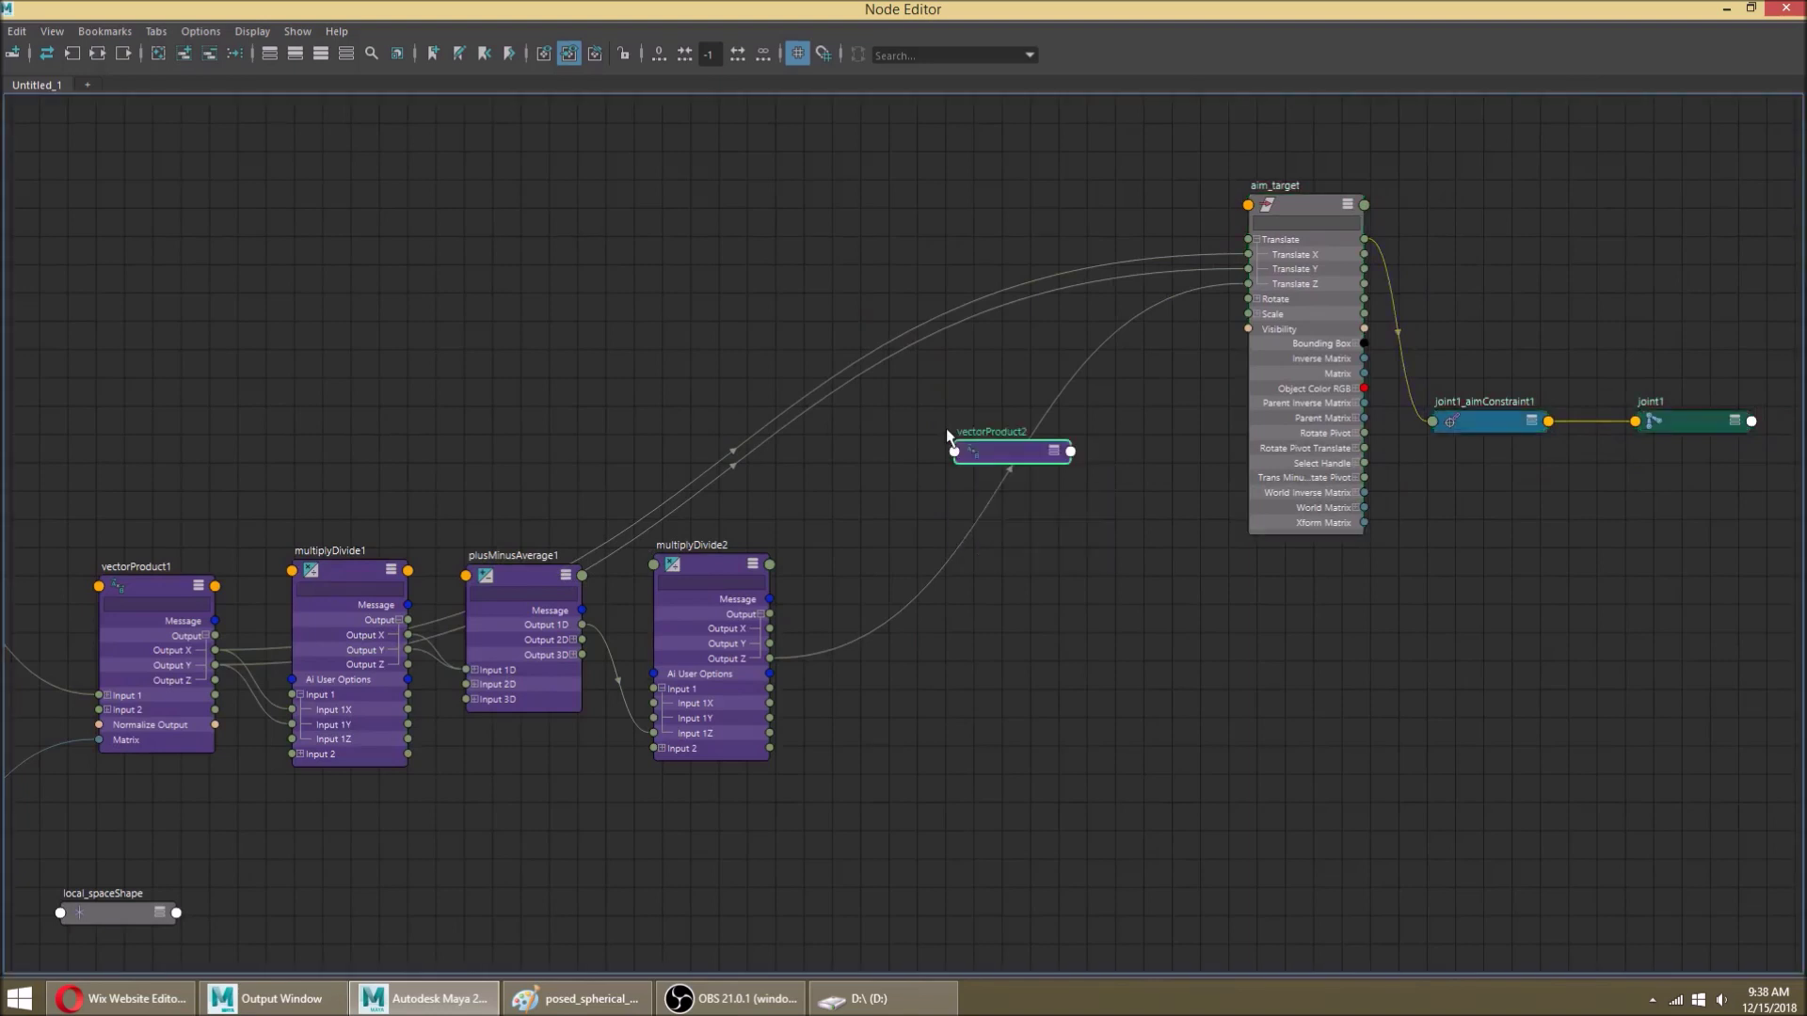
scroll(950, 427, "up", 2)
left_click(1087, 466)
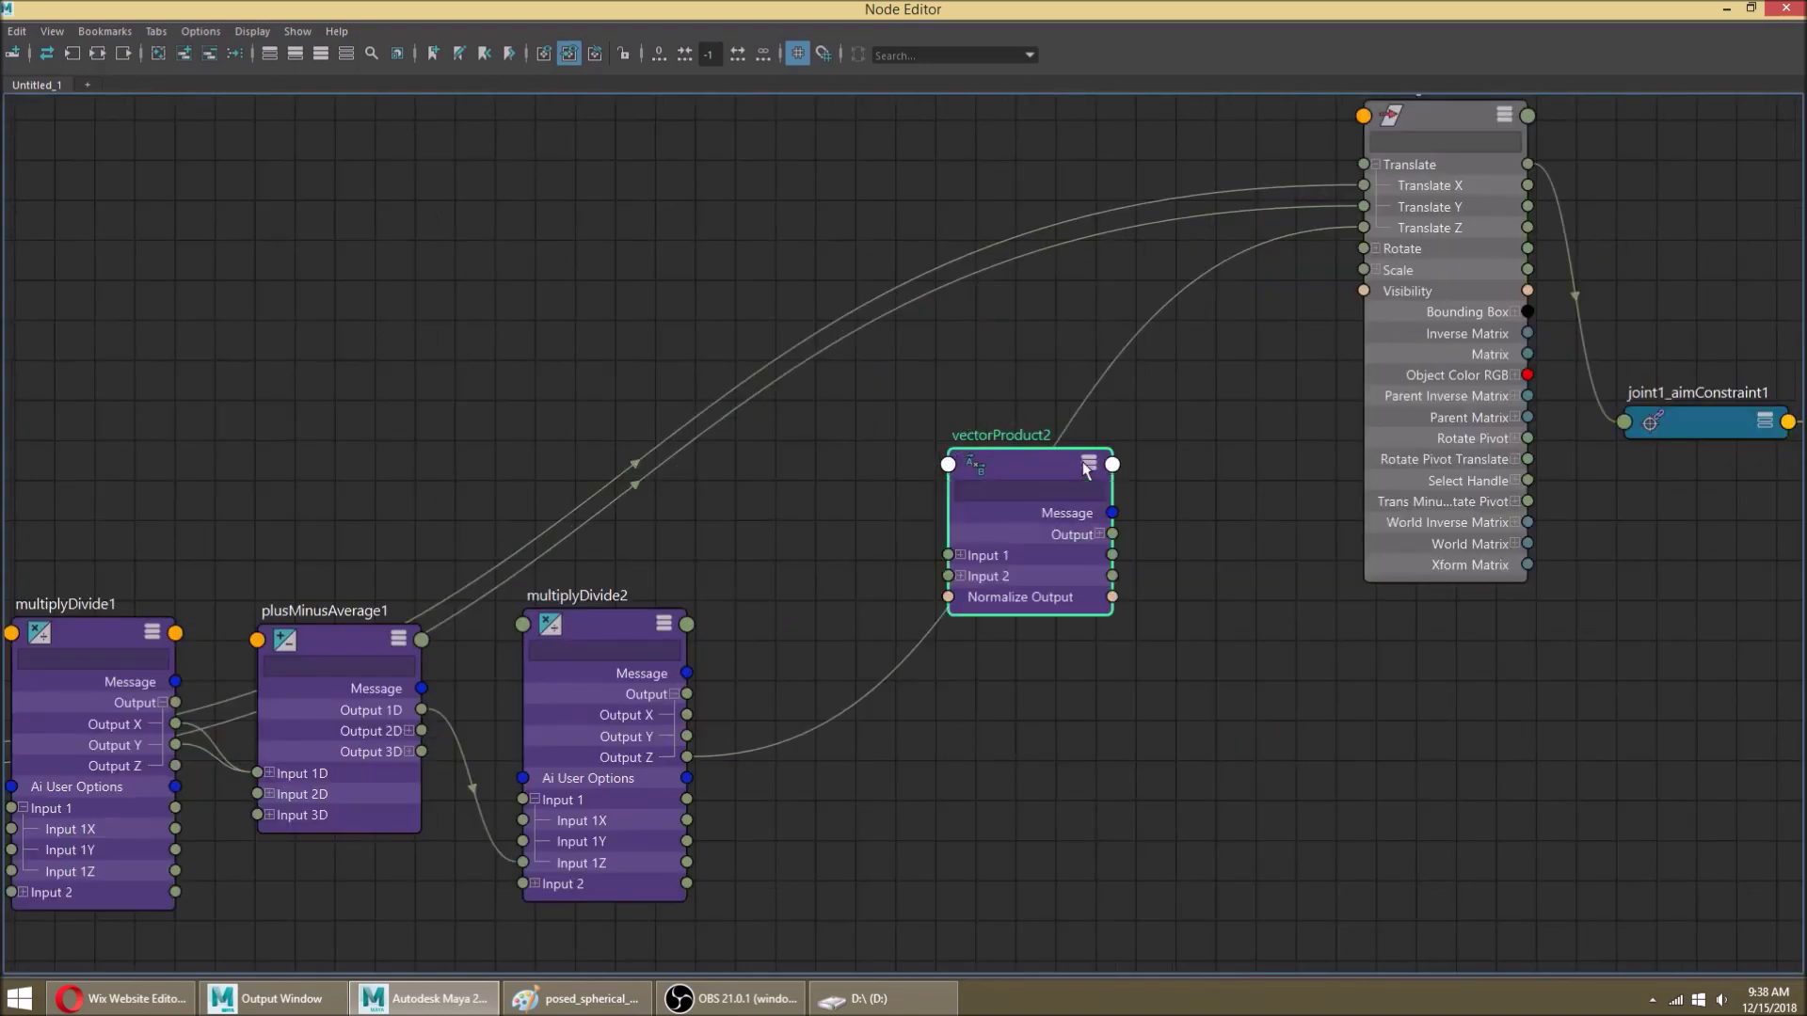
left_click_drag(1054, 467, 908, 456)
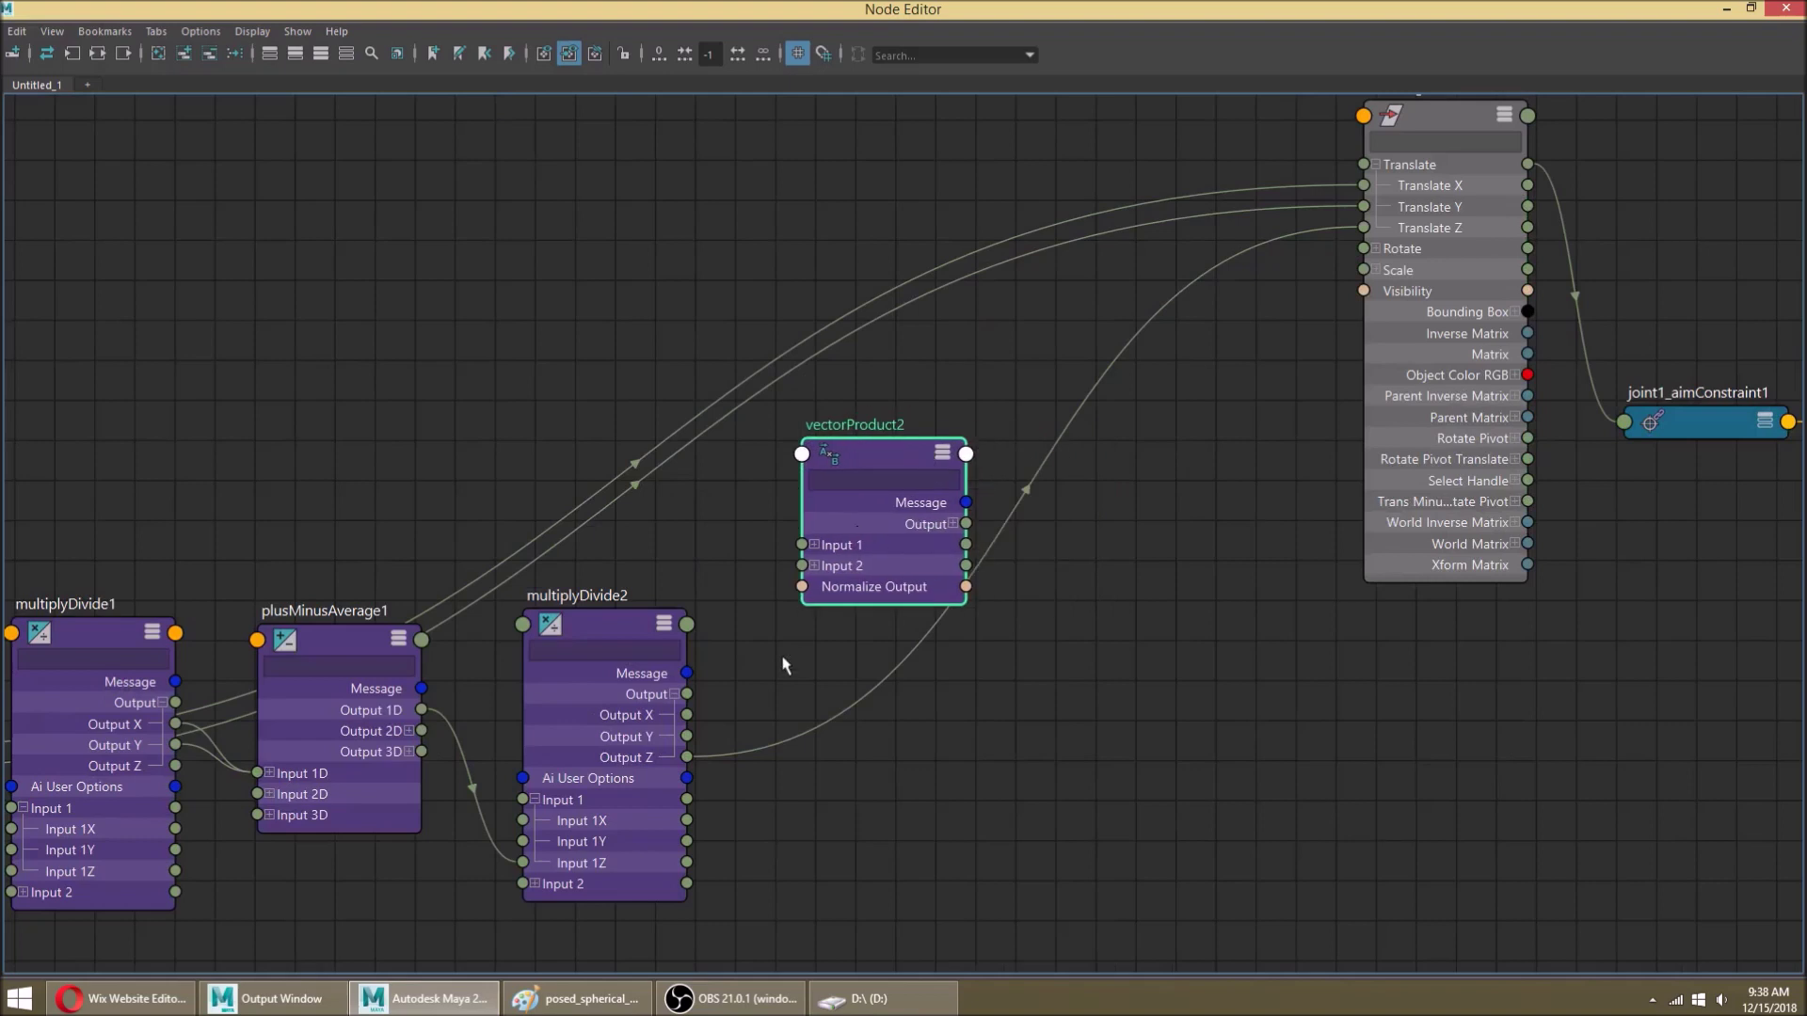
Step: Expand both inputs of vectorProduct2 and connect multiplyDivide2's Output Z to its Input 1Z
left_click(814, 566)
left_click(813, 545)
middle_click_drag(1089, 706, 1044, 641, "alt")
left_click_drag(853, 612, 920, 677)
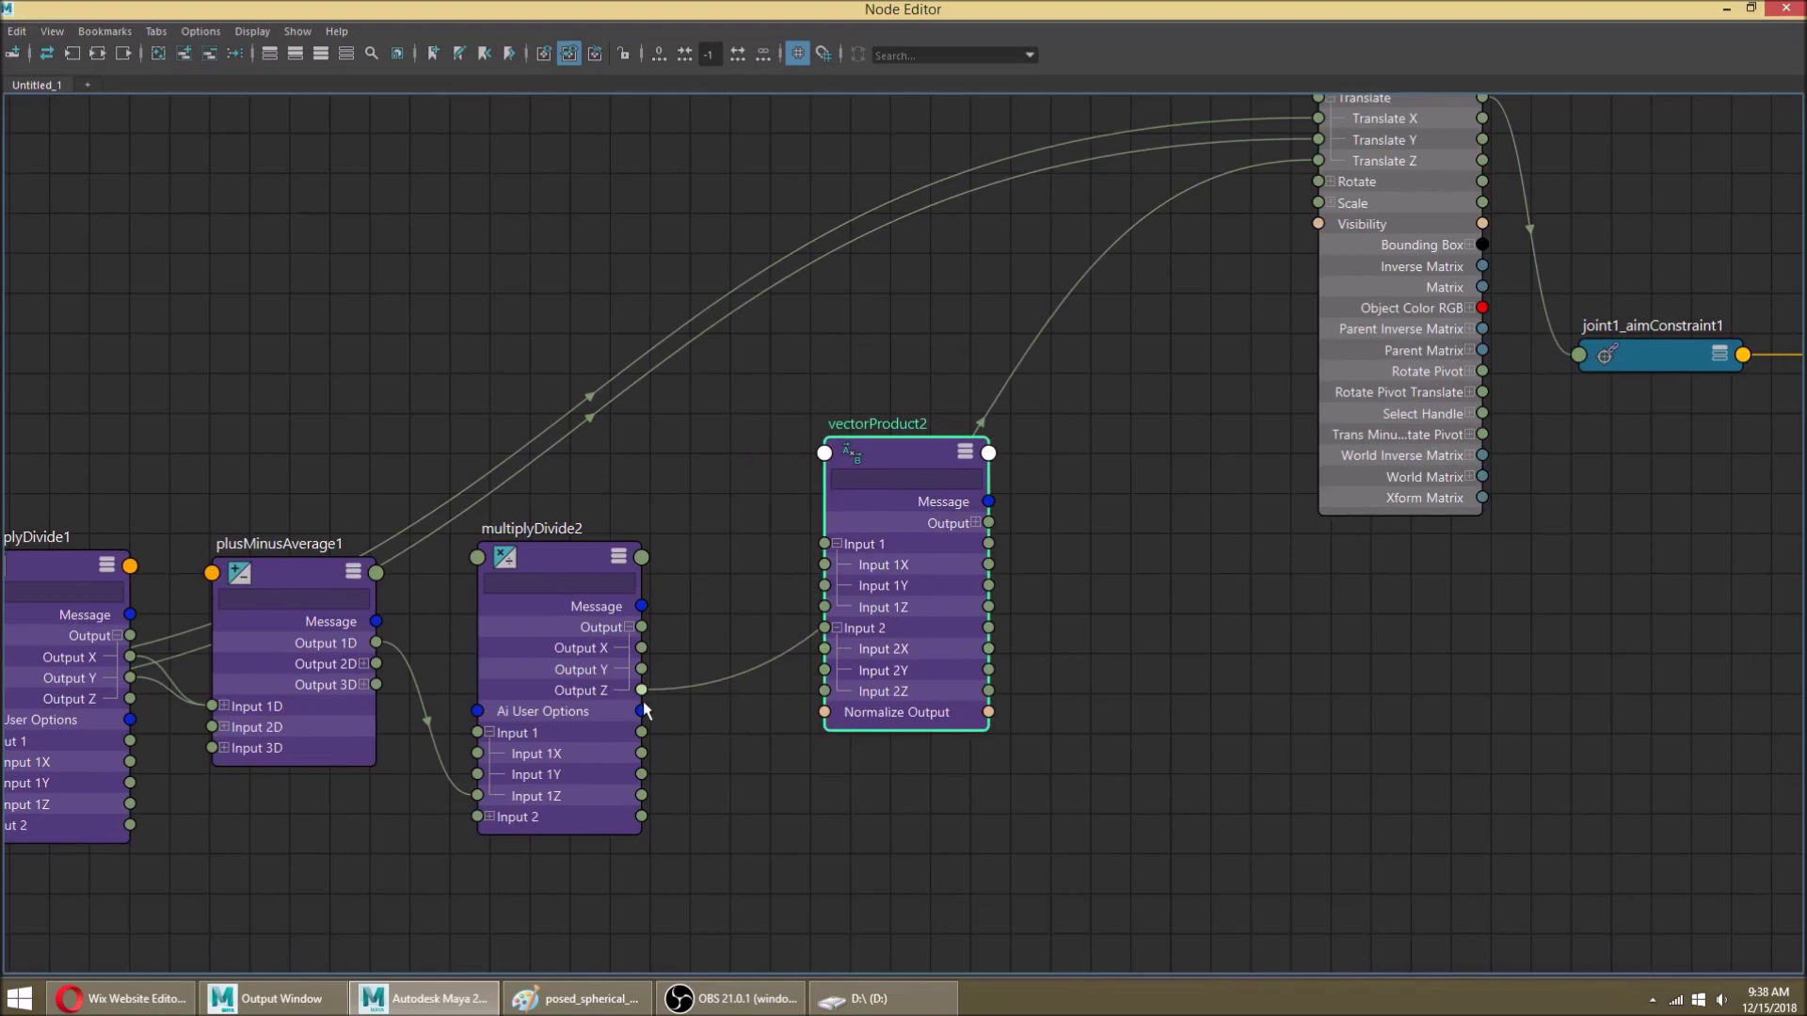
middle_click_drag(665, 622, 745, 565, "alt")
left_click_drag(719, 642, 928, 550)
Step: Reroute the connections feeding aim_target's Translate X and Translate Y into vectorProduct2's Input 1X and Input 1Y
middle_click_drag(1225, 121, 1171, 249, "alt")
left_click_drag(1244, 156, 1250, 227)
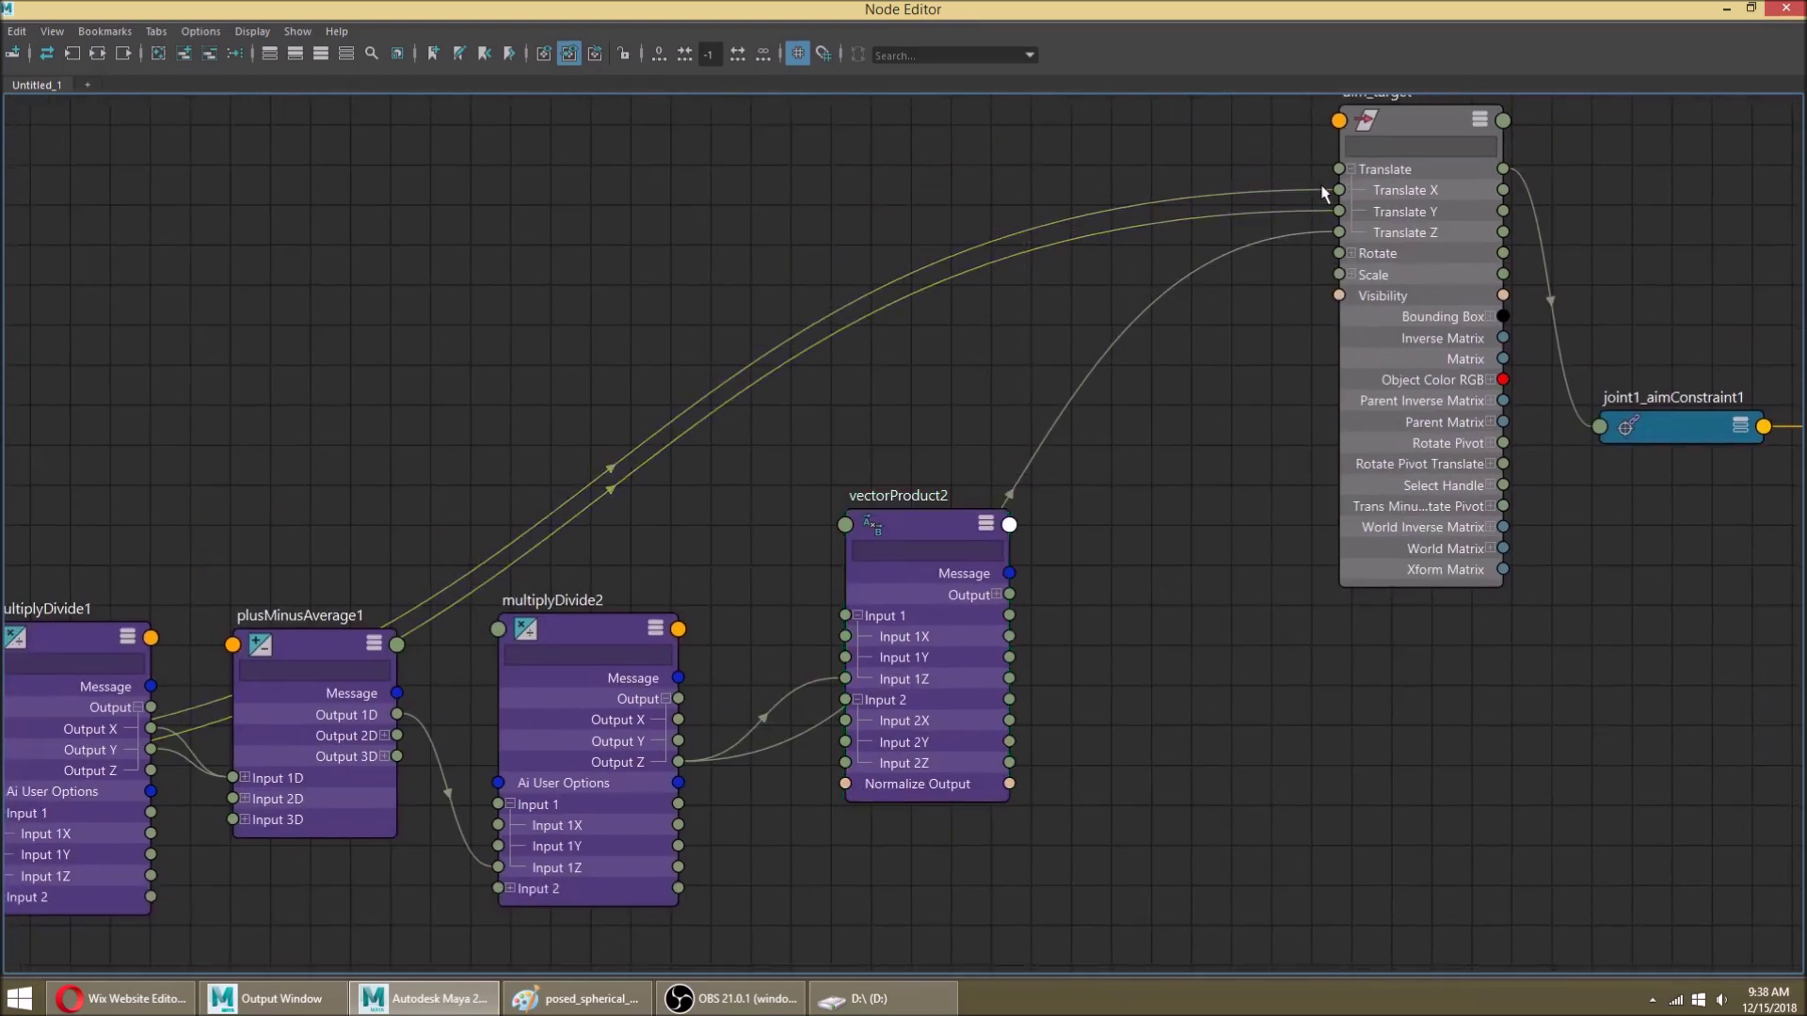
left_click_drag(1319, 198, 879, 634)
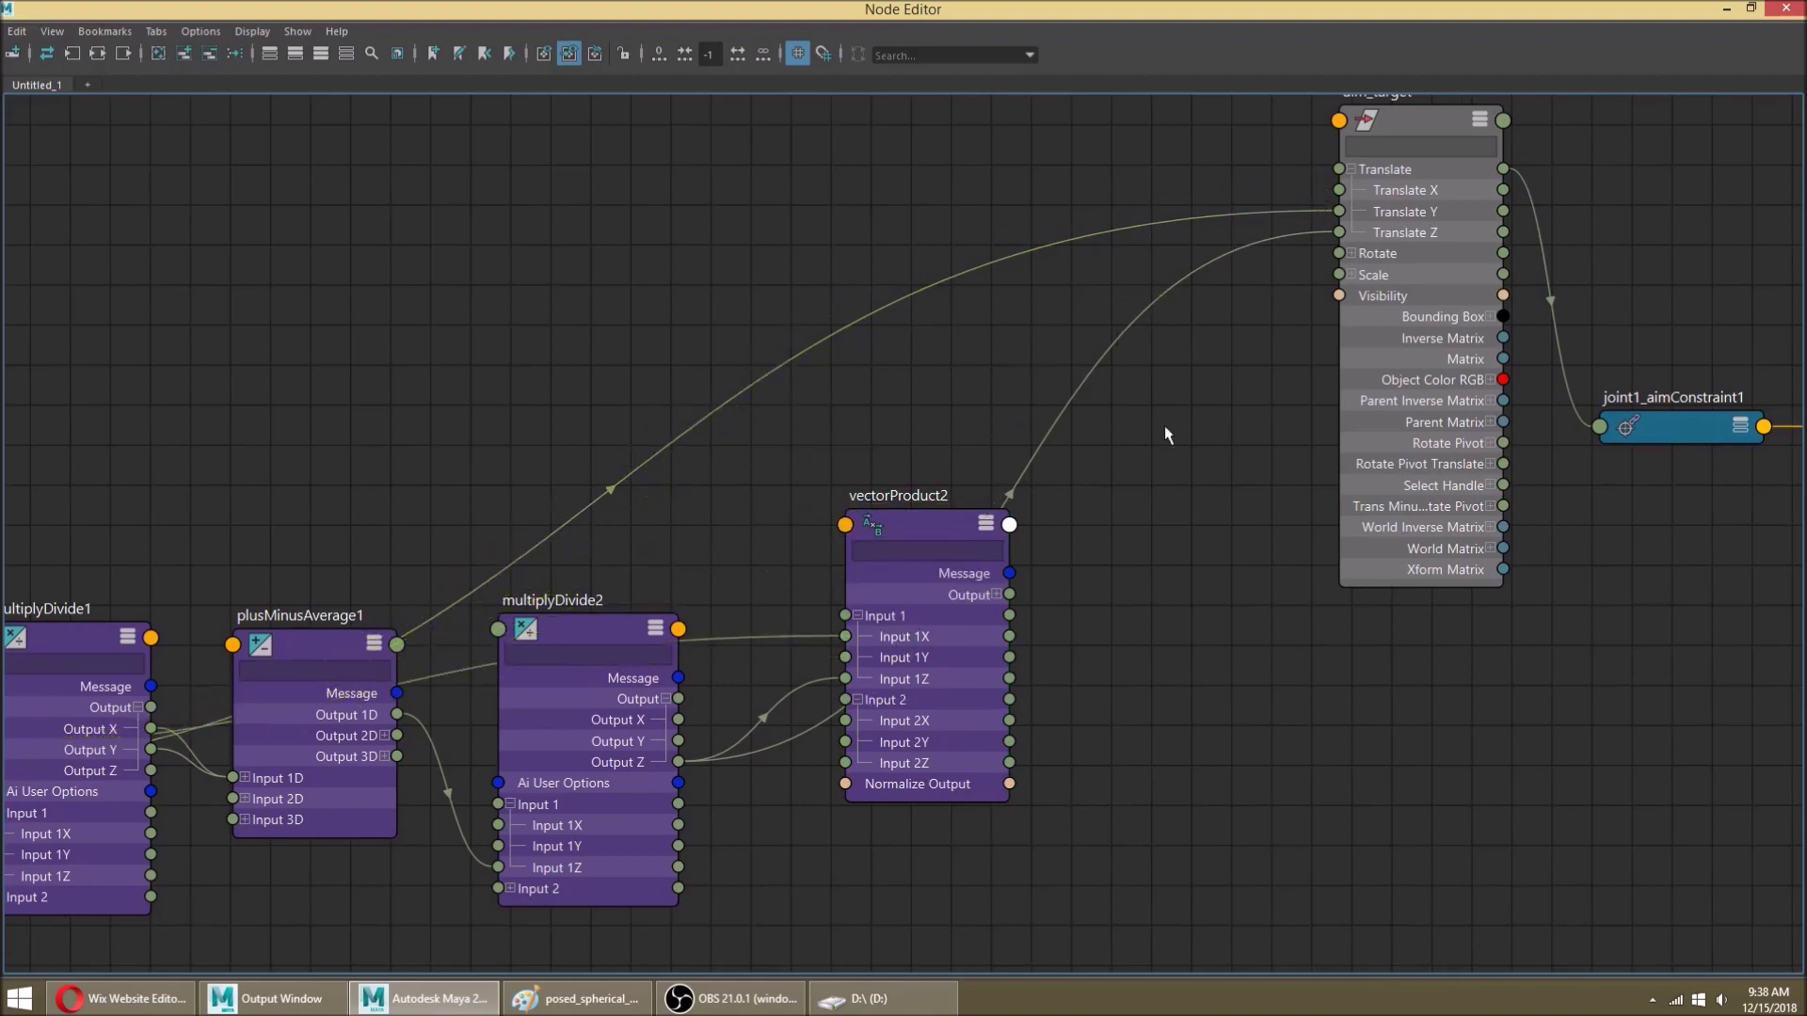
left_click_drag(1326, 219, 873, 663)
Step: Move vectorProduct2 lower in the graph and connect local_space's World Matrix[0] to its matrix input
scroll(877, 667, "down", 4)
middle_click_drag(947, 543, 1037, 392, "alt")
left_click_drag(997, 556, 1008, 761)
scroll(278, 644, "up", 3)
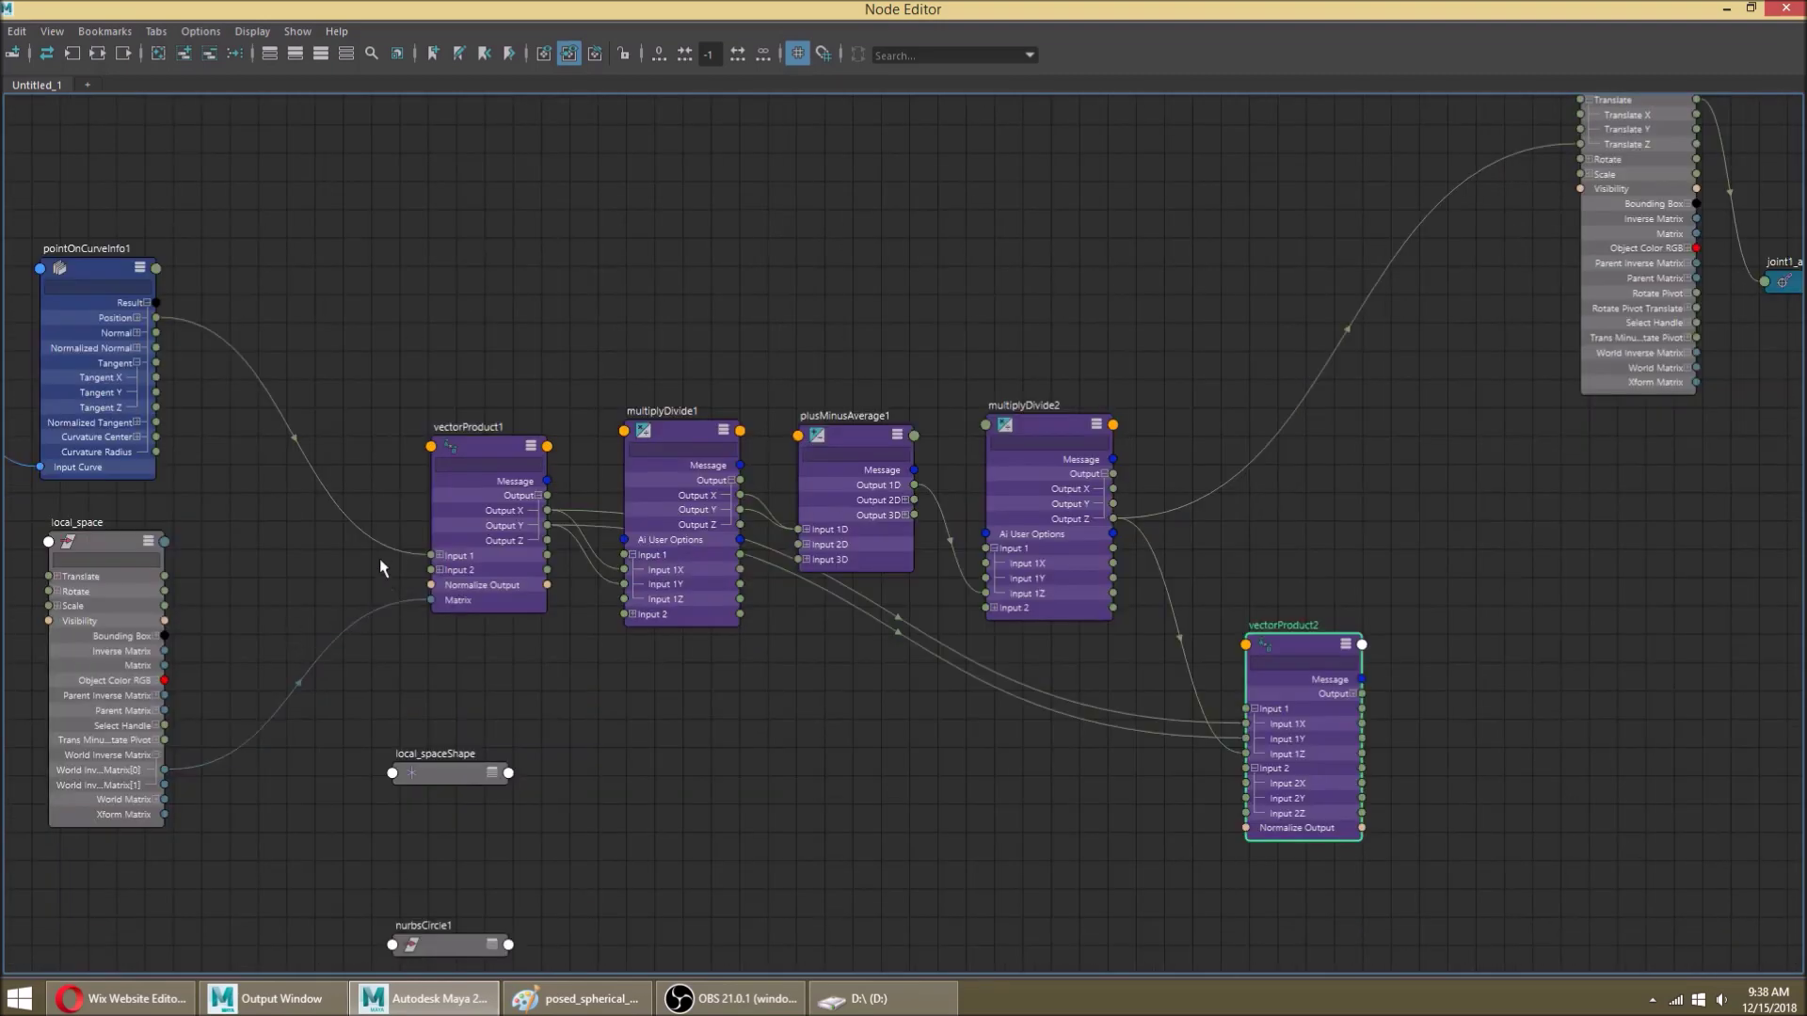
middle_click_drag(501, 480, 439, 401)
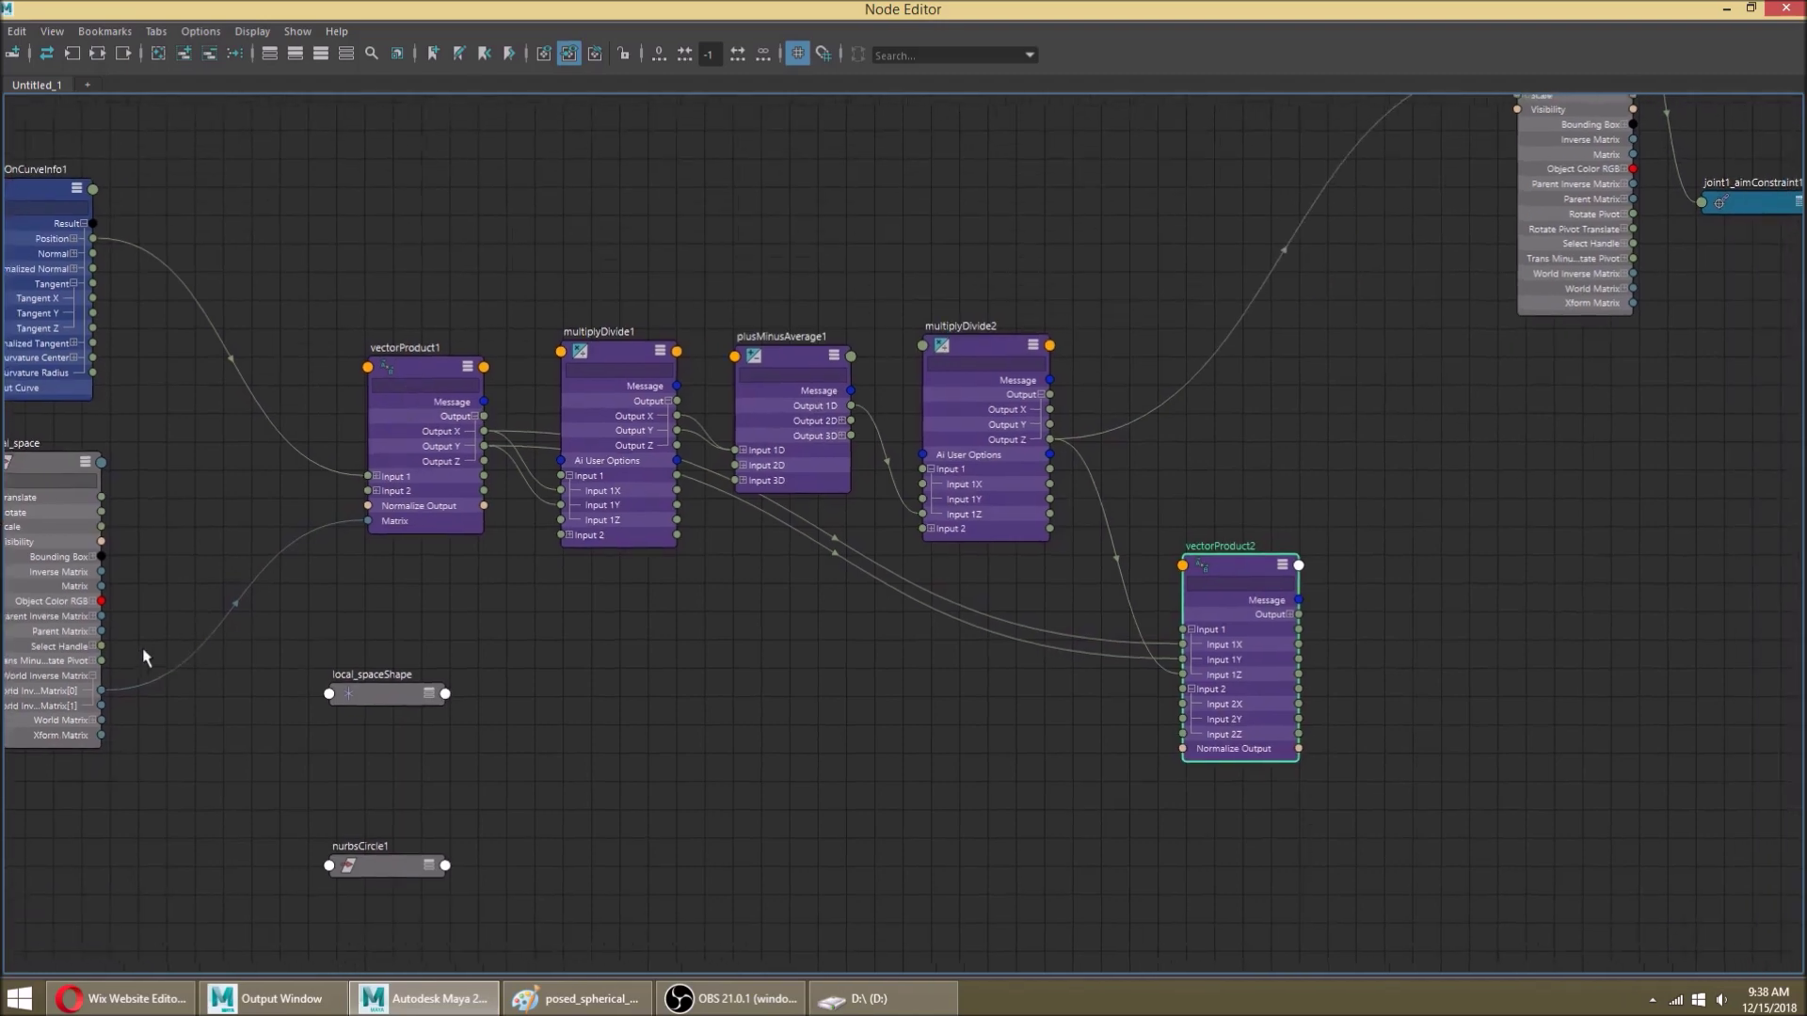
left_click(101, 720)
left_click_drag(102, 739, 1184, 569)
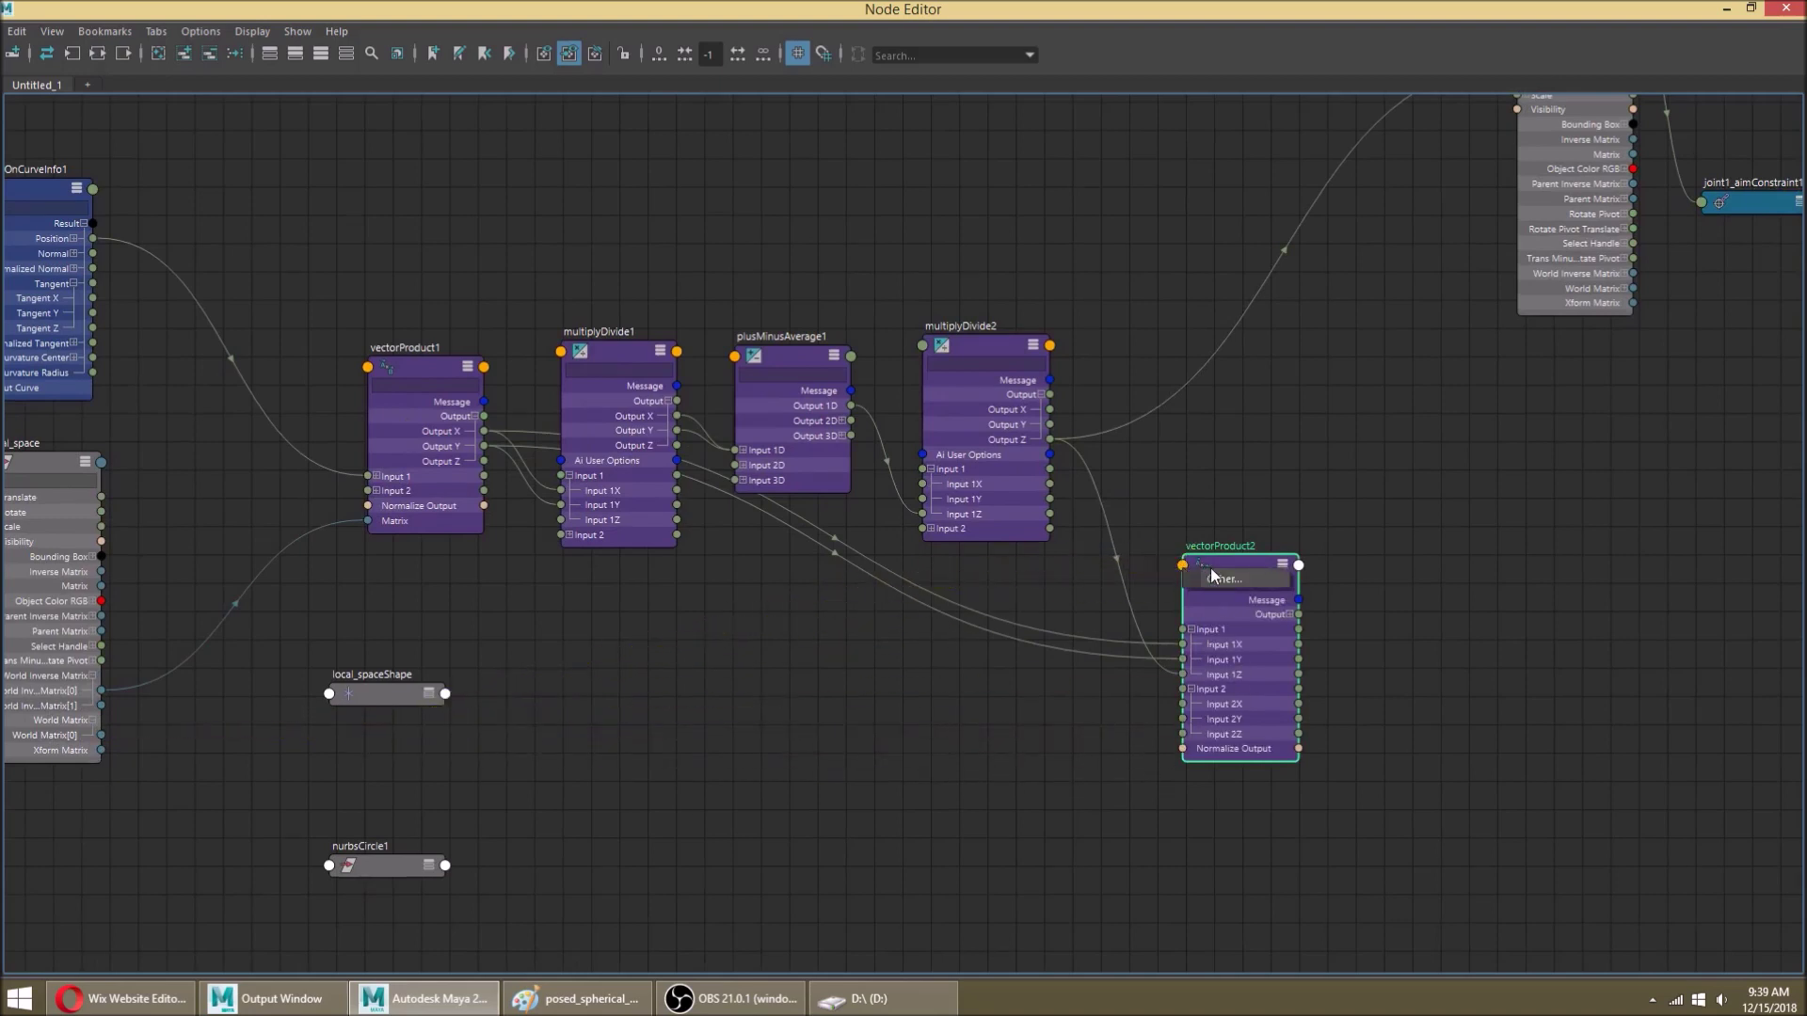
left_click(1224, 578)
left_click(276, 498)
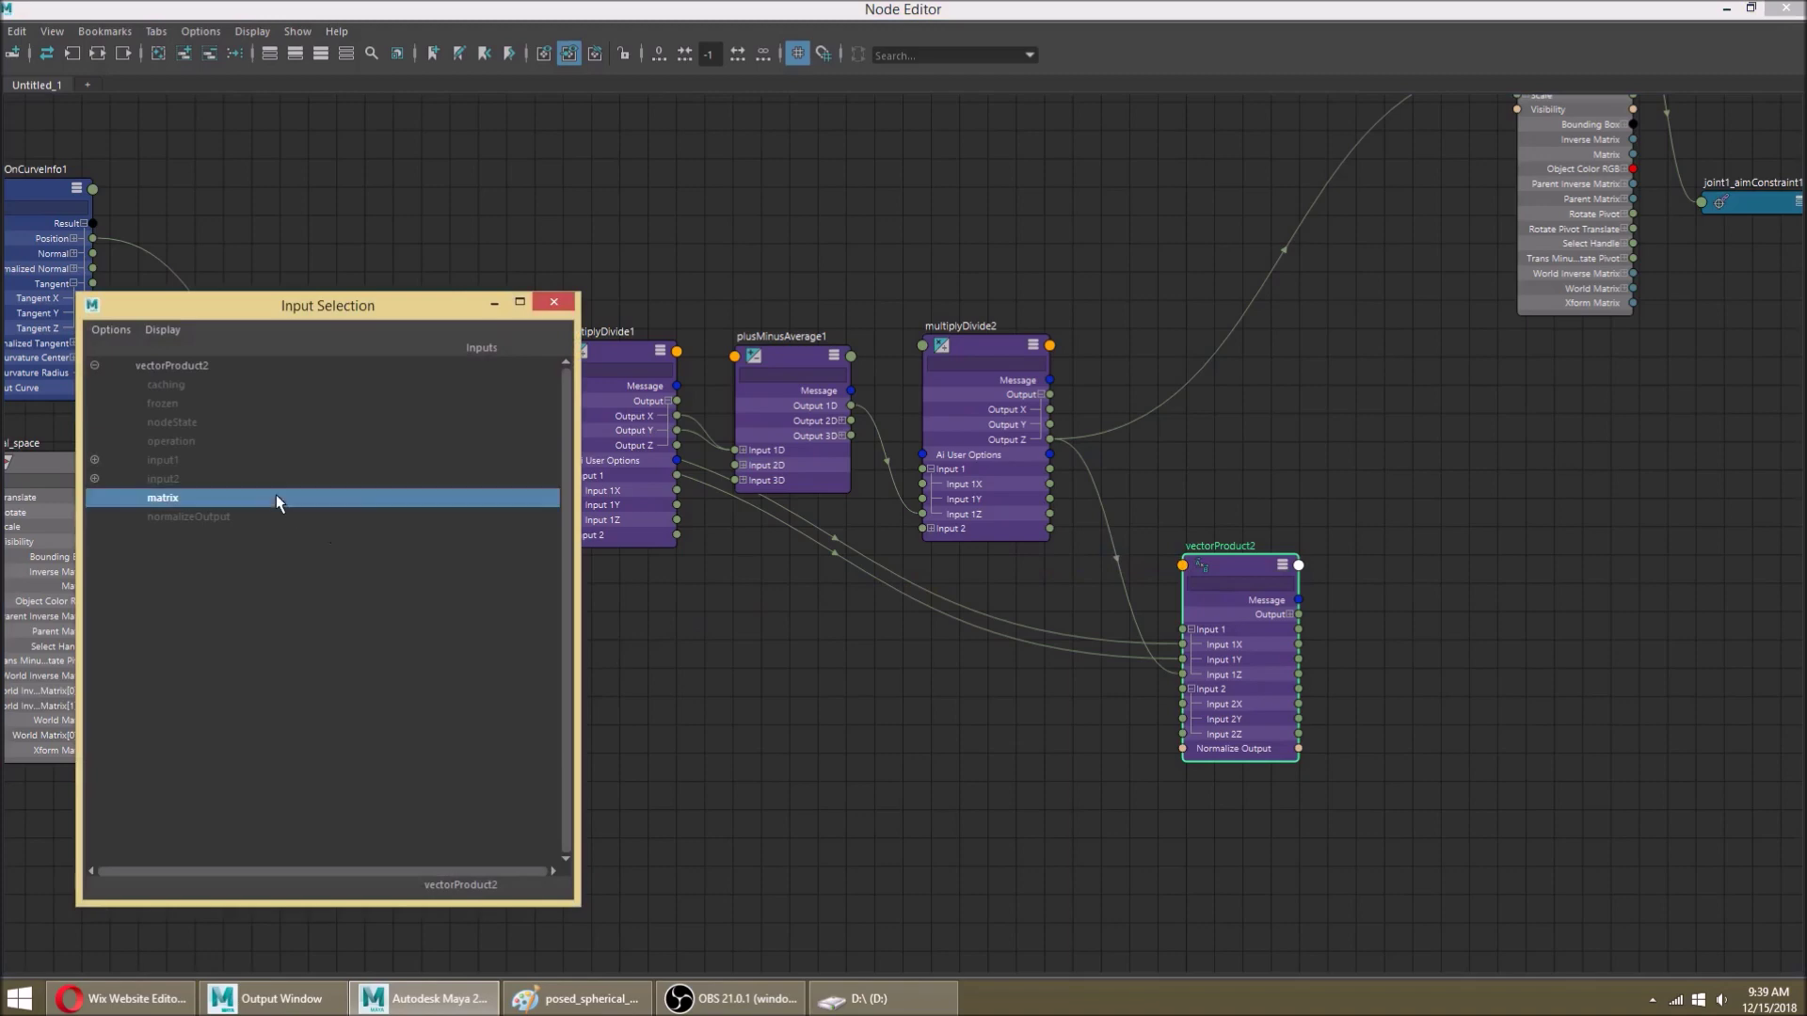
Step: Connect vectorProduct2's Output to aim_target's Translate
middle_click_drag(1513, 619, 1066, 741, "alt")
key("Tab")
left_click(979, 697)
left_click(826, 763)
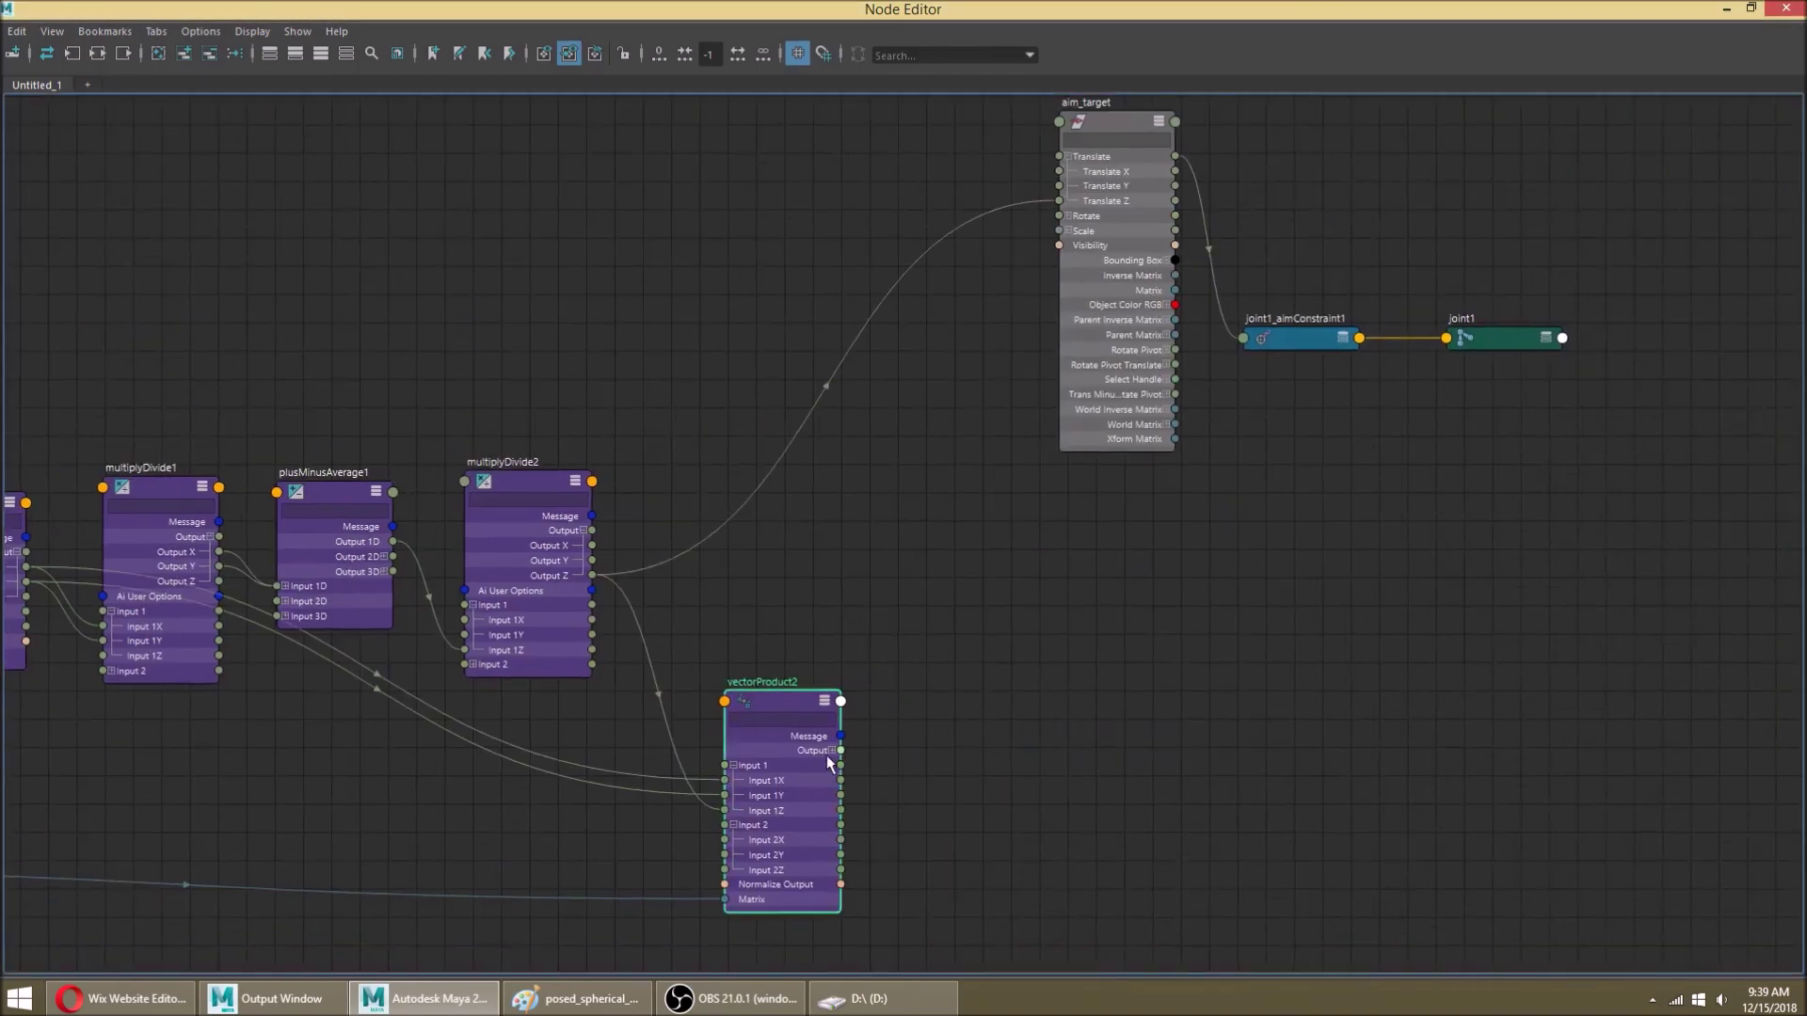
left_click_drag(839, 751, 1060, 156)
Step: Set vectorProduct2's operation to Point Matrix Product and minimize the Node Editor
left_click_drag(1440, 8, 565, 109)
key("ctrl+a")
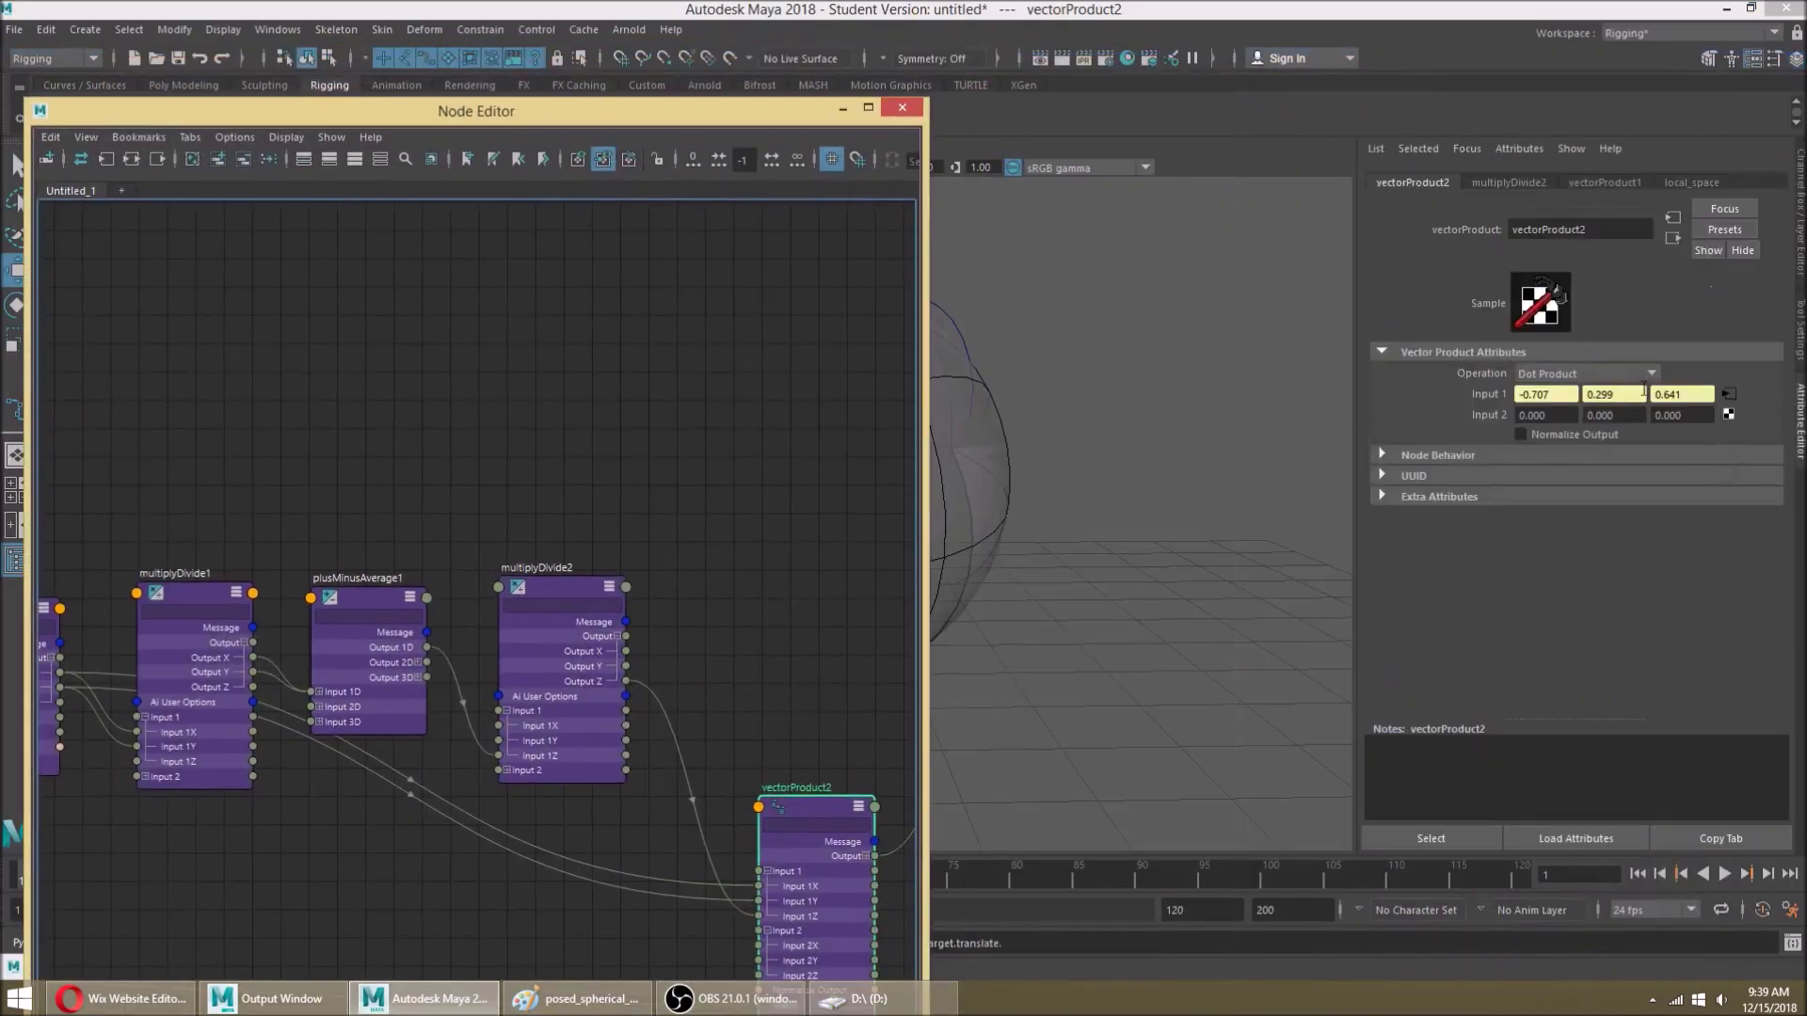
left_click(1597, 374)
left_click(1586, 474)
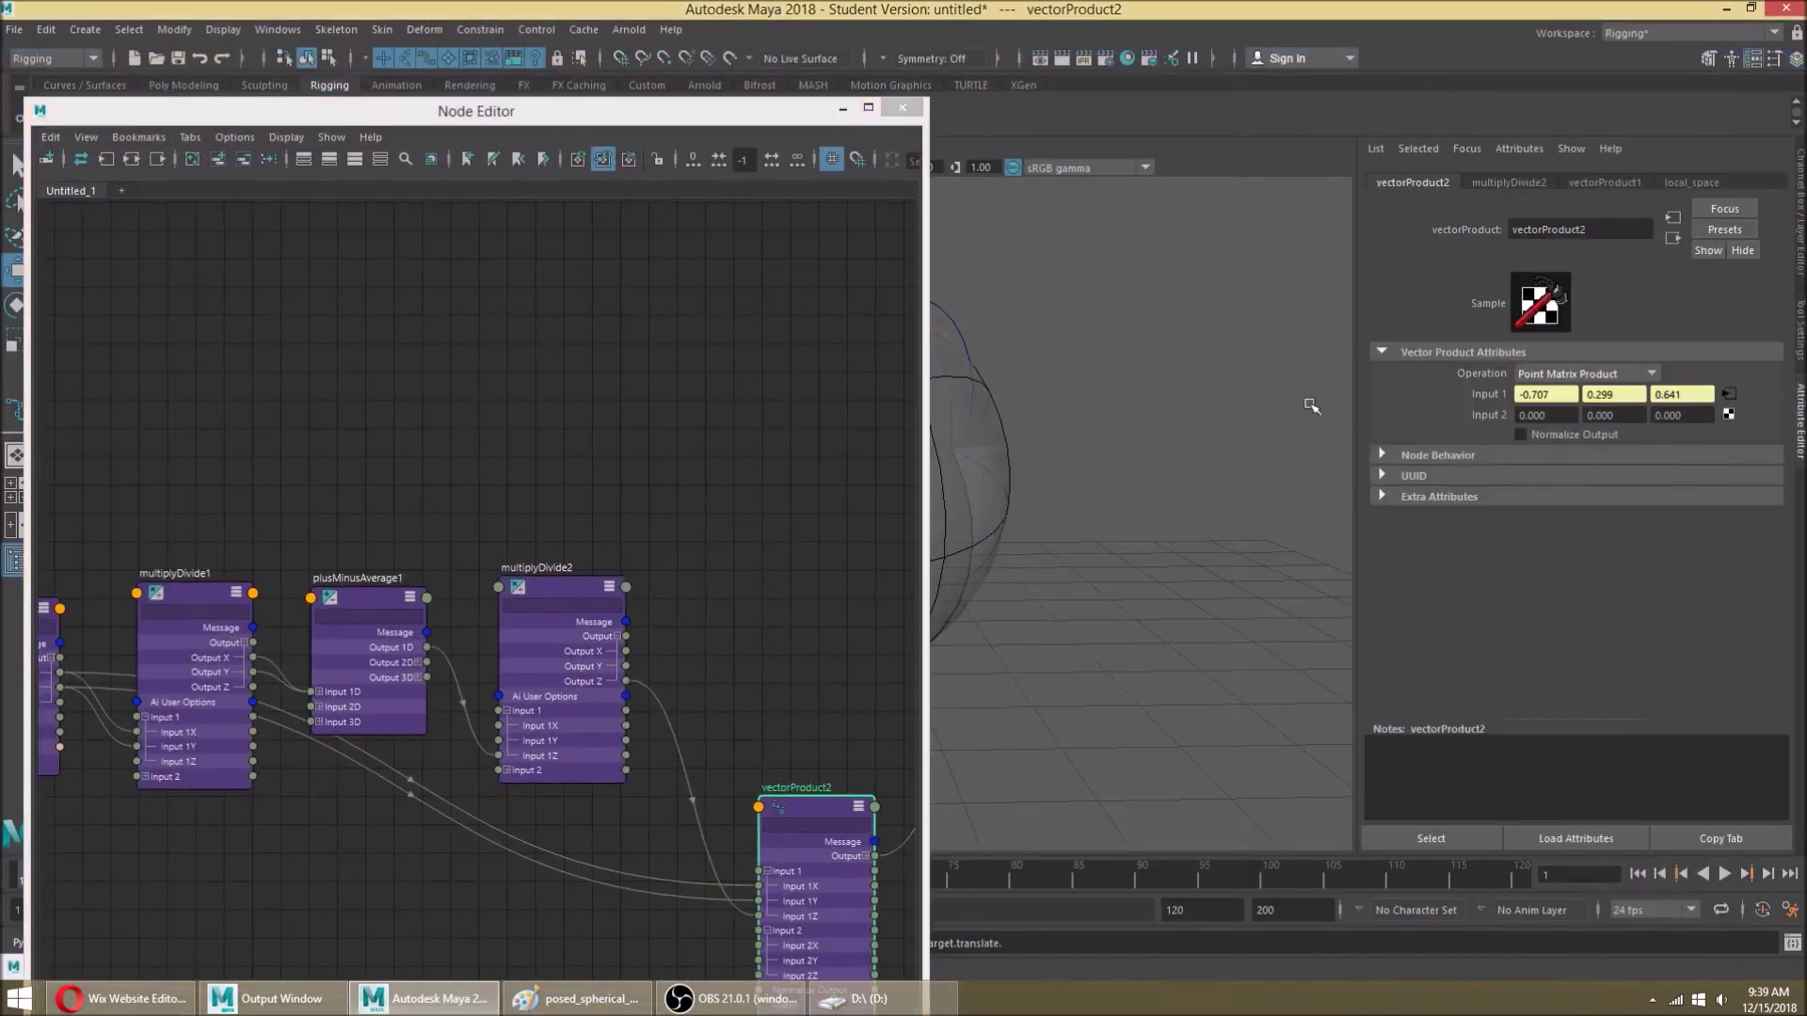
left_click(843, 109)
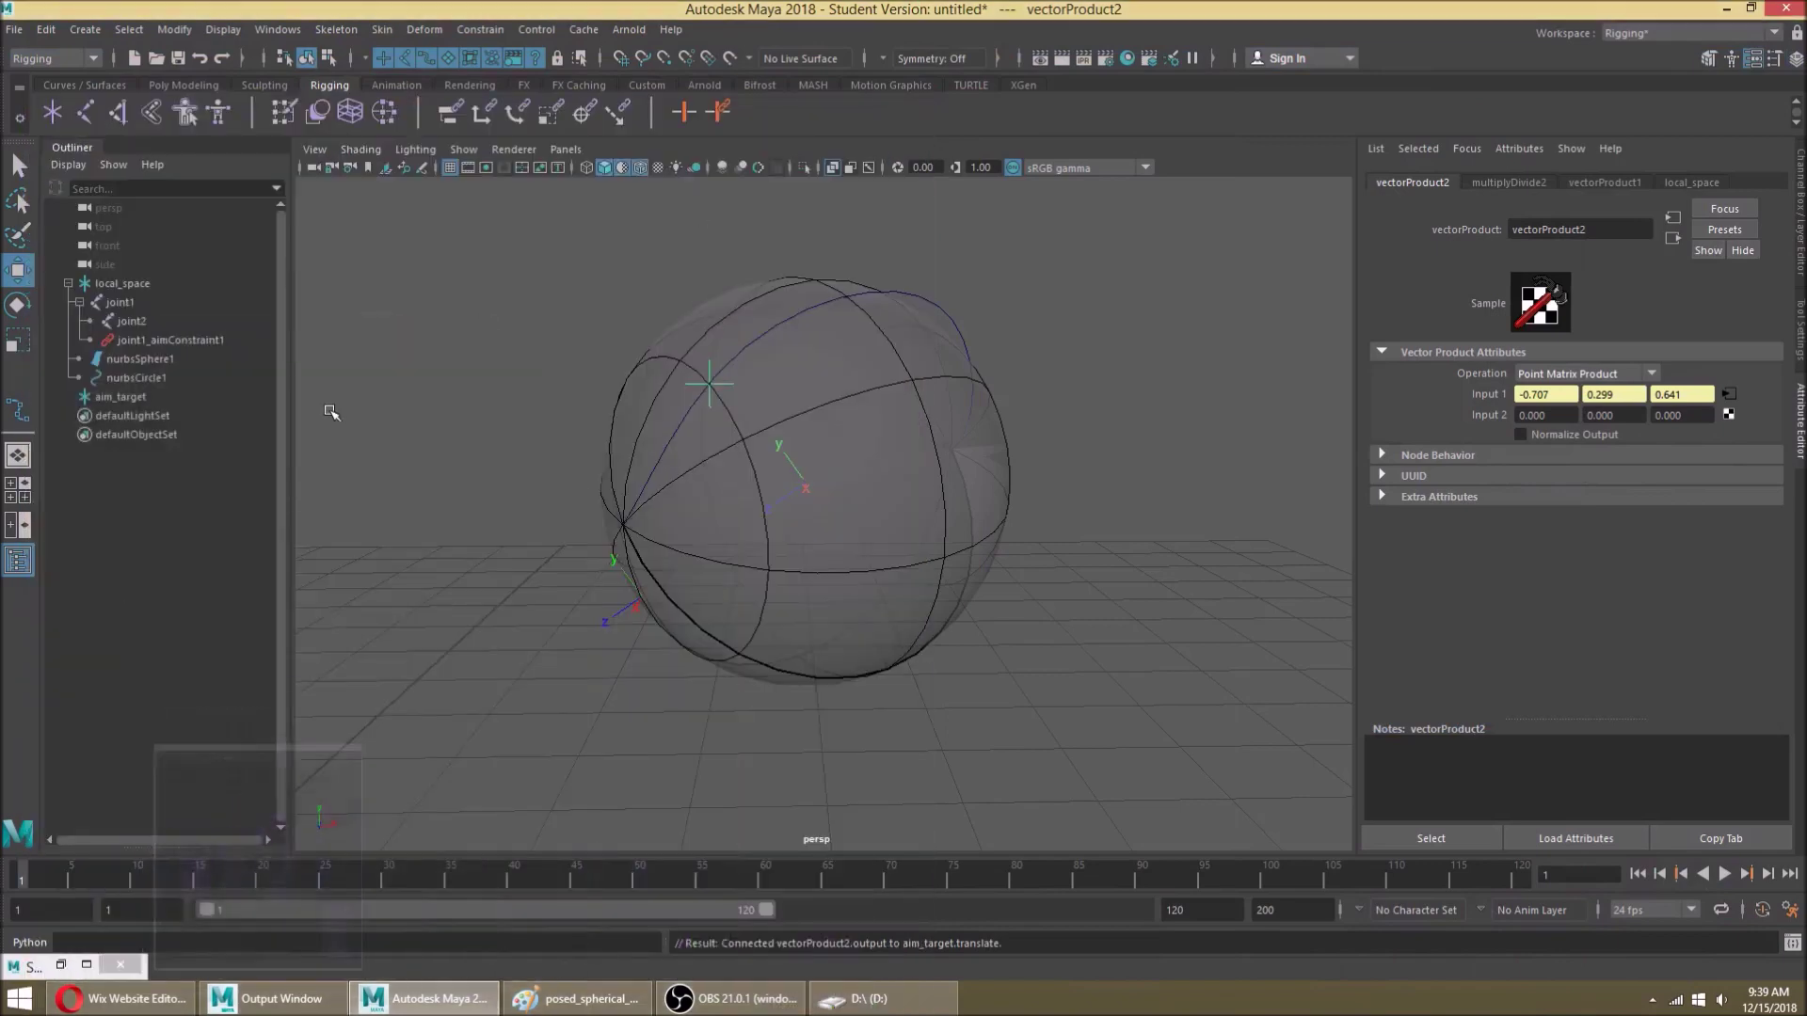
Step: Select aim_target and nurbsCircle1 in turn and check how the target sits on the sphere, including the circle's control vertices
left_click(165, 416)
left_click(153, 400)
left_click_drag(347, 387, 522, 390, "alt")
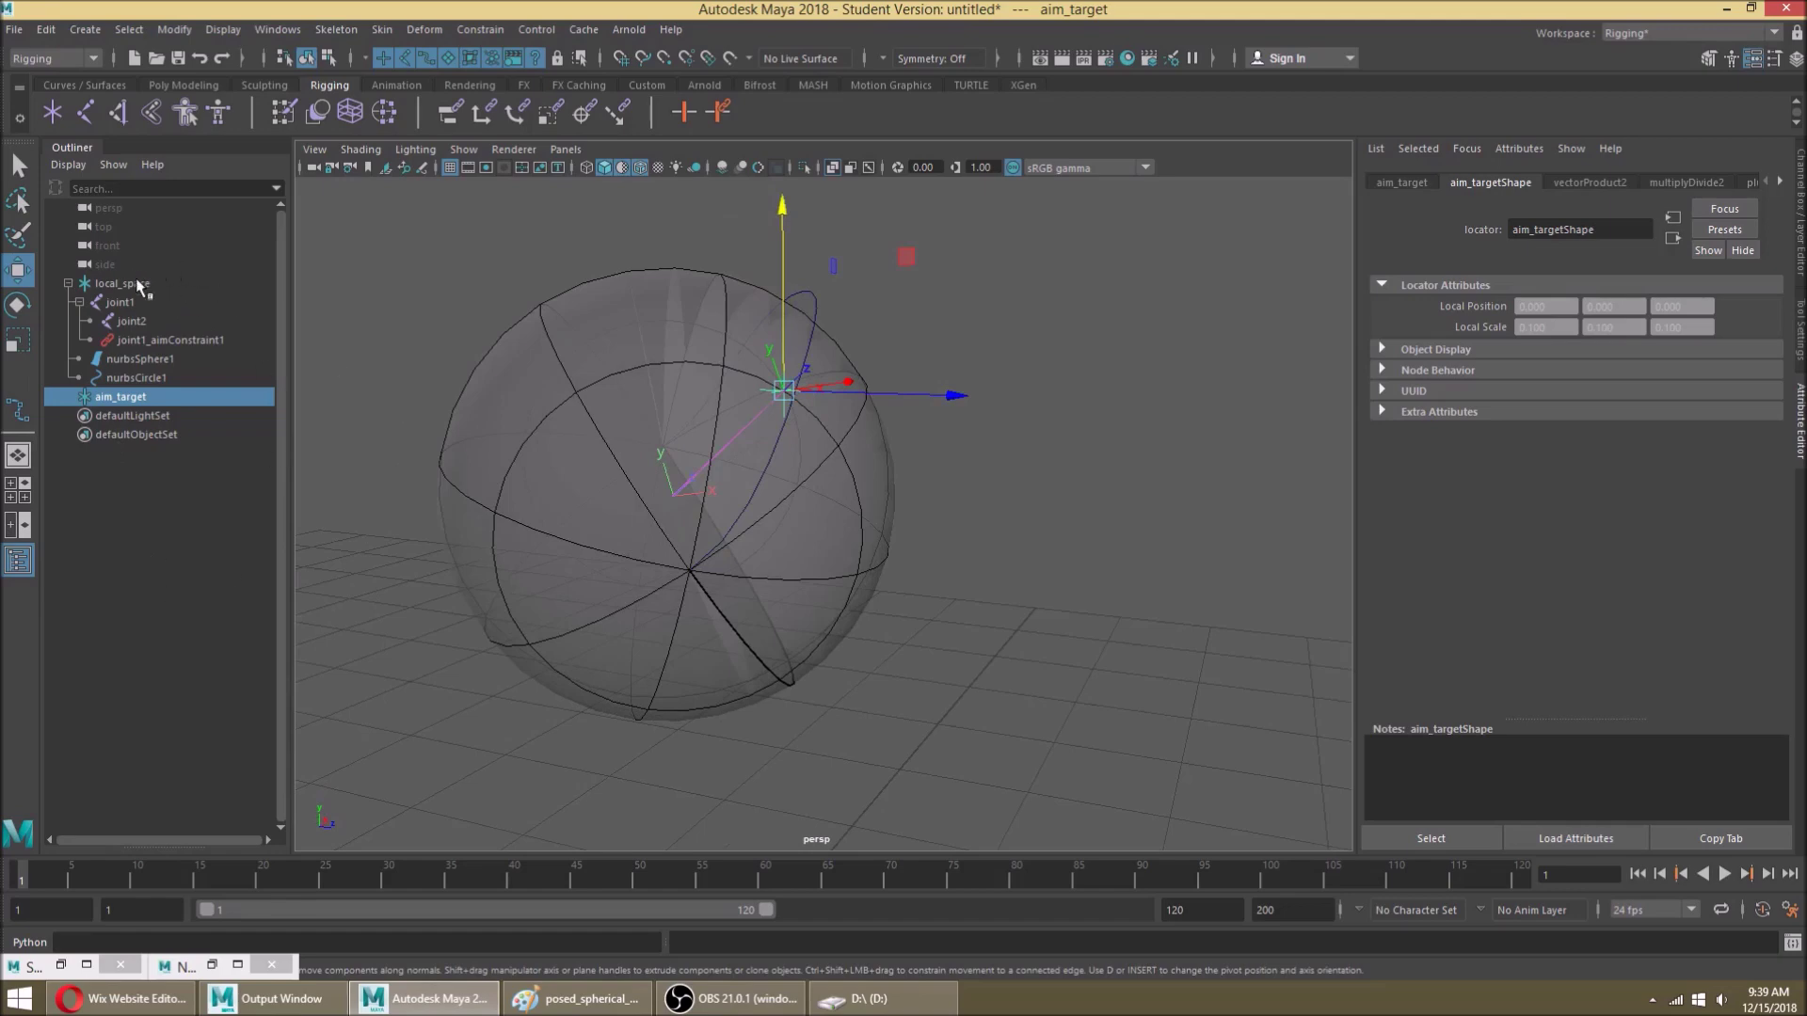
left_click_drag(508, 347, 665, 435, "alt")
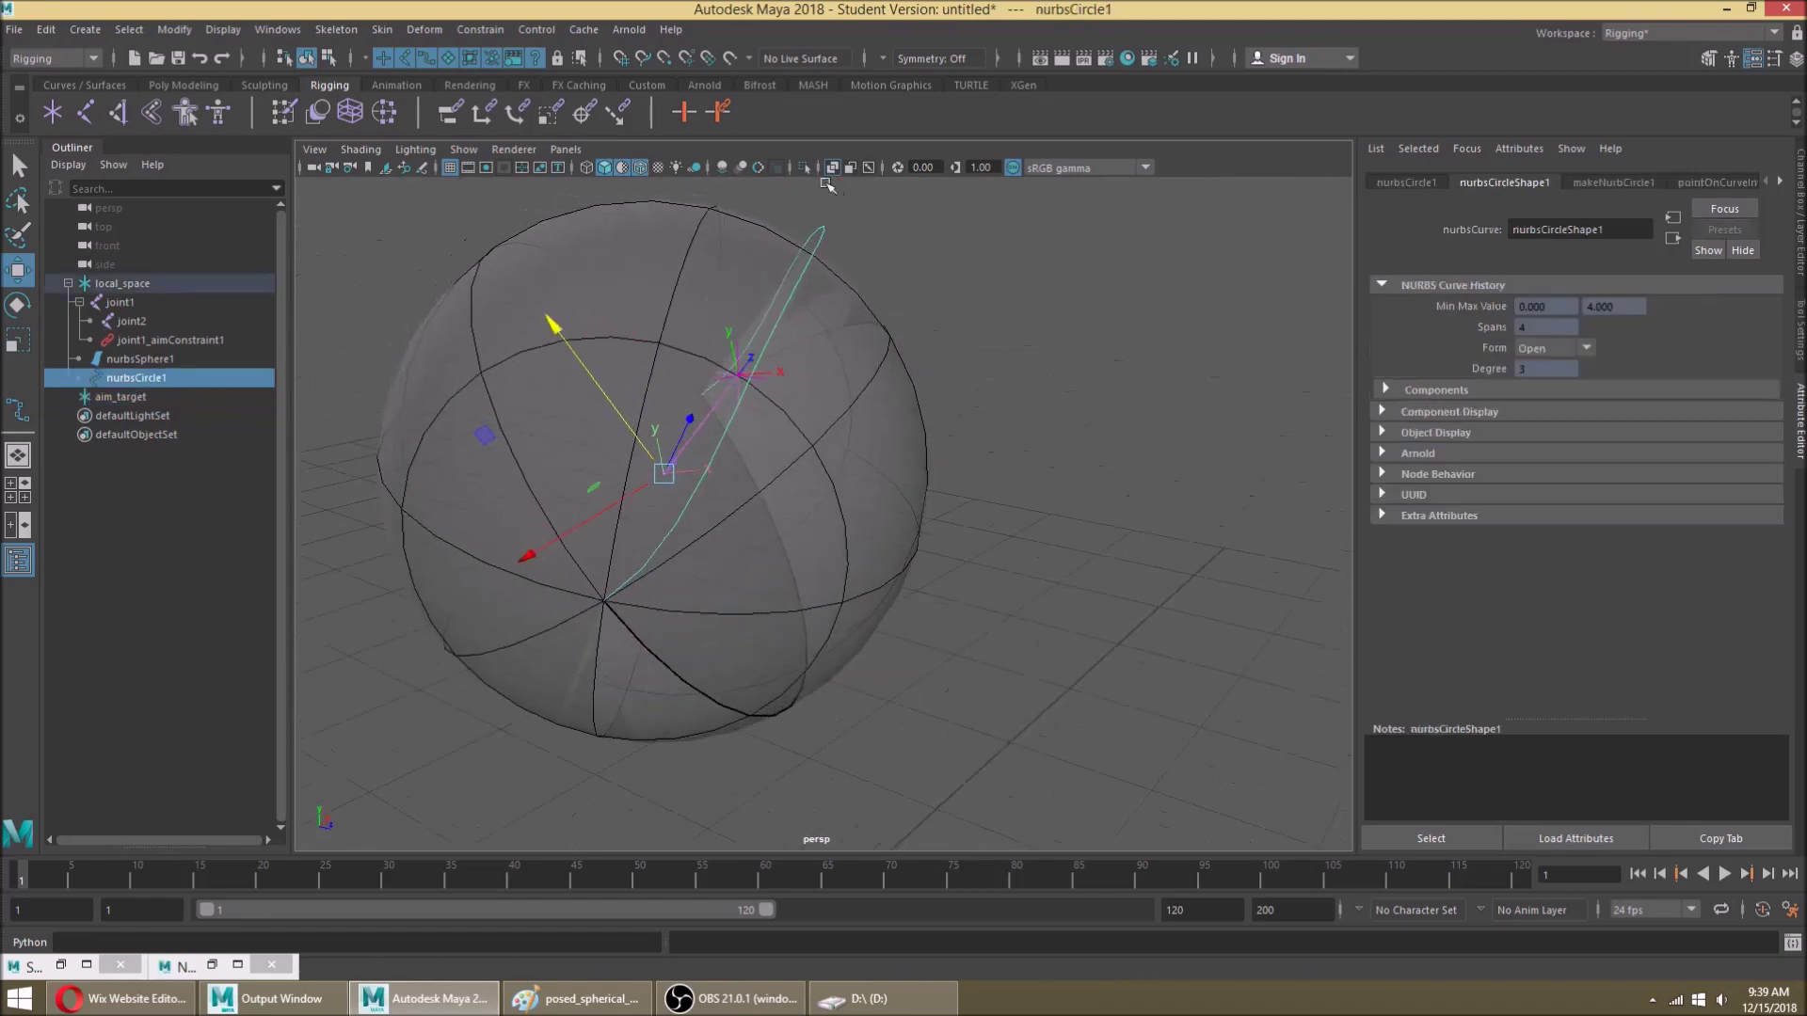
right_click_drag(918, 245, 838, 220)
left_click_drag(826, 184, 884, 216)
middle_click_drag(882, 244, 938, 271, "alt")
right_click_drag(921, 318, 984, 288)
left_click(986, 288)
left_click_drag(875, 323, 901, 414, "alt")
Step: Select joint1 with the Rotate tool and inspect its orientation from around the sphere
left_click(807, 445)
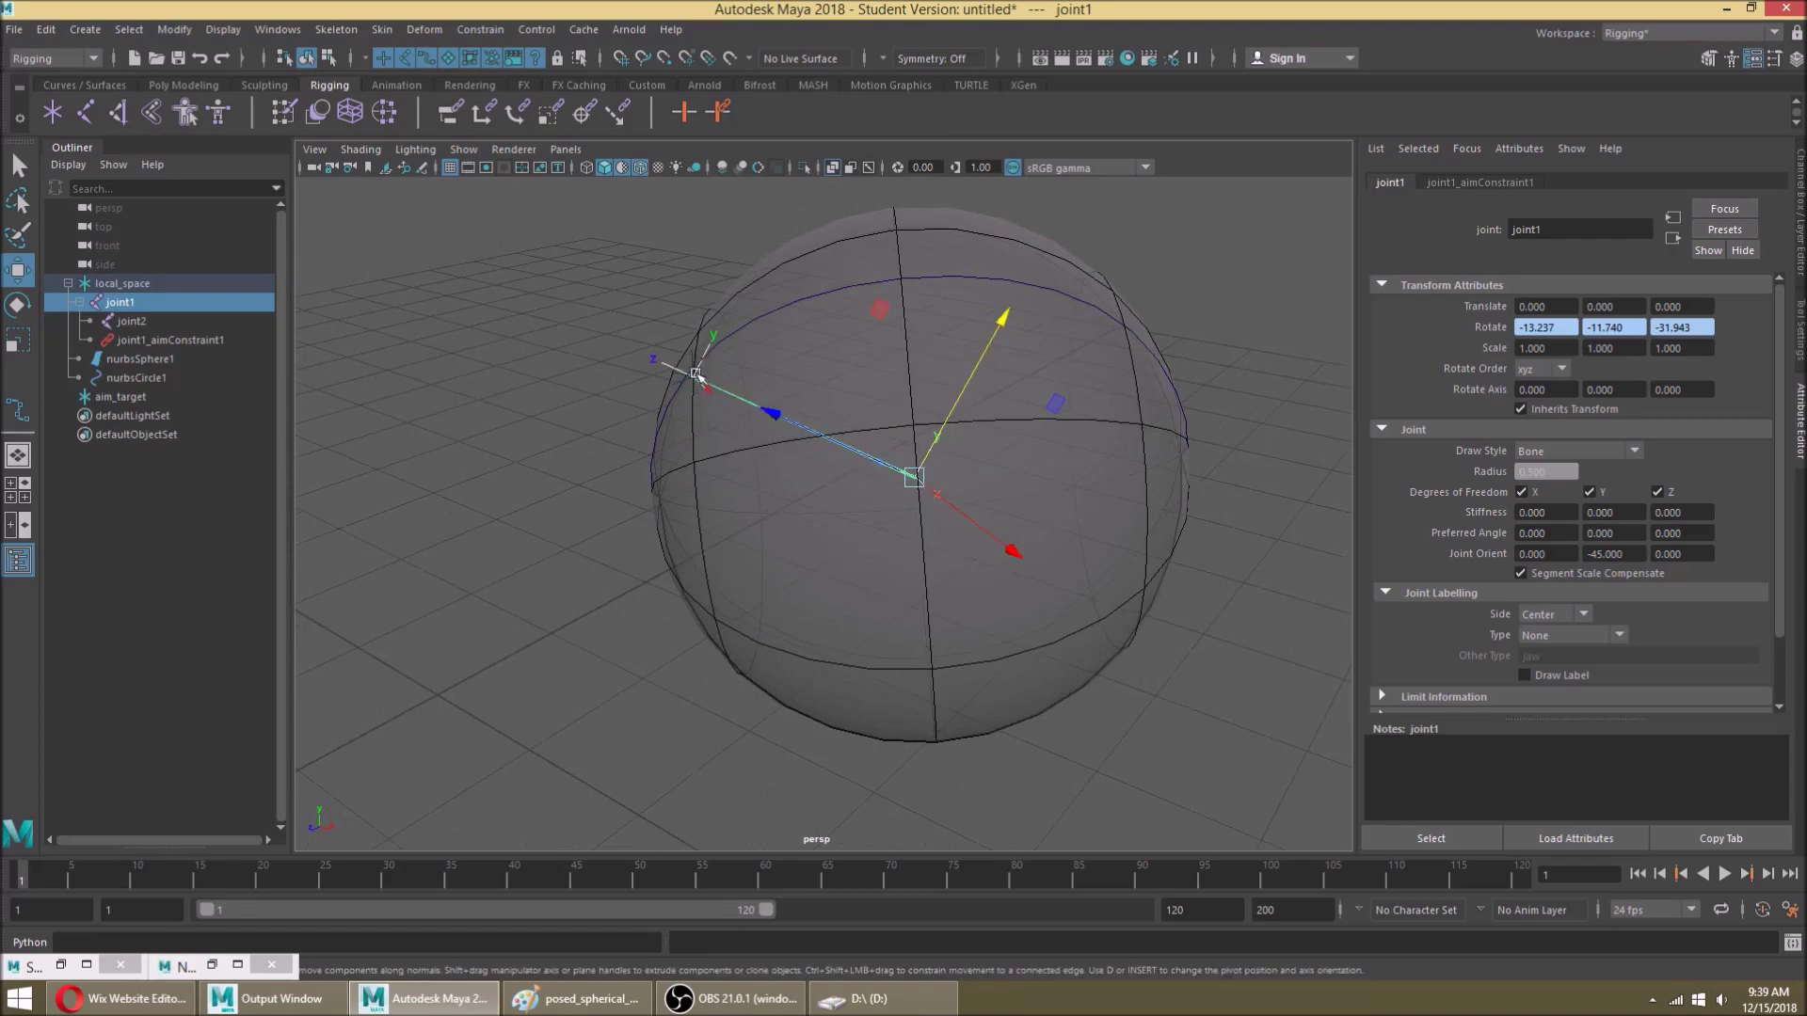
key("e")
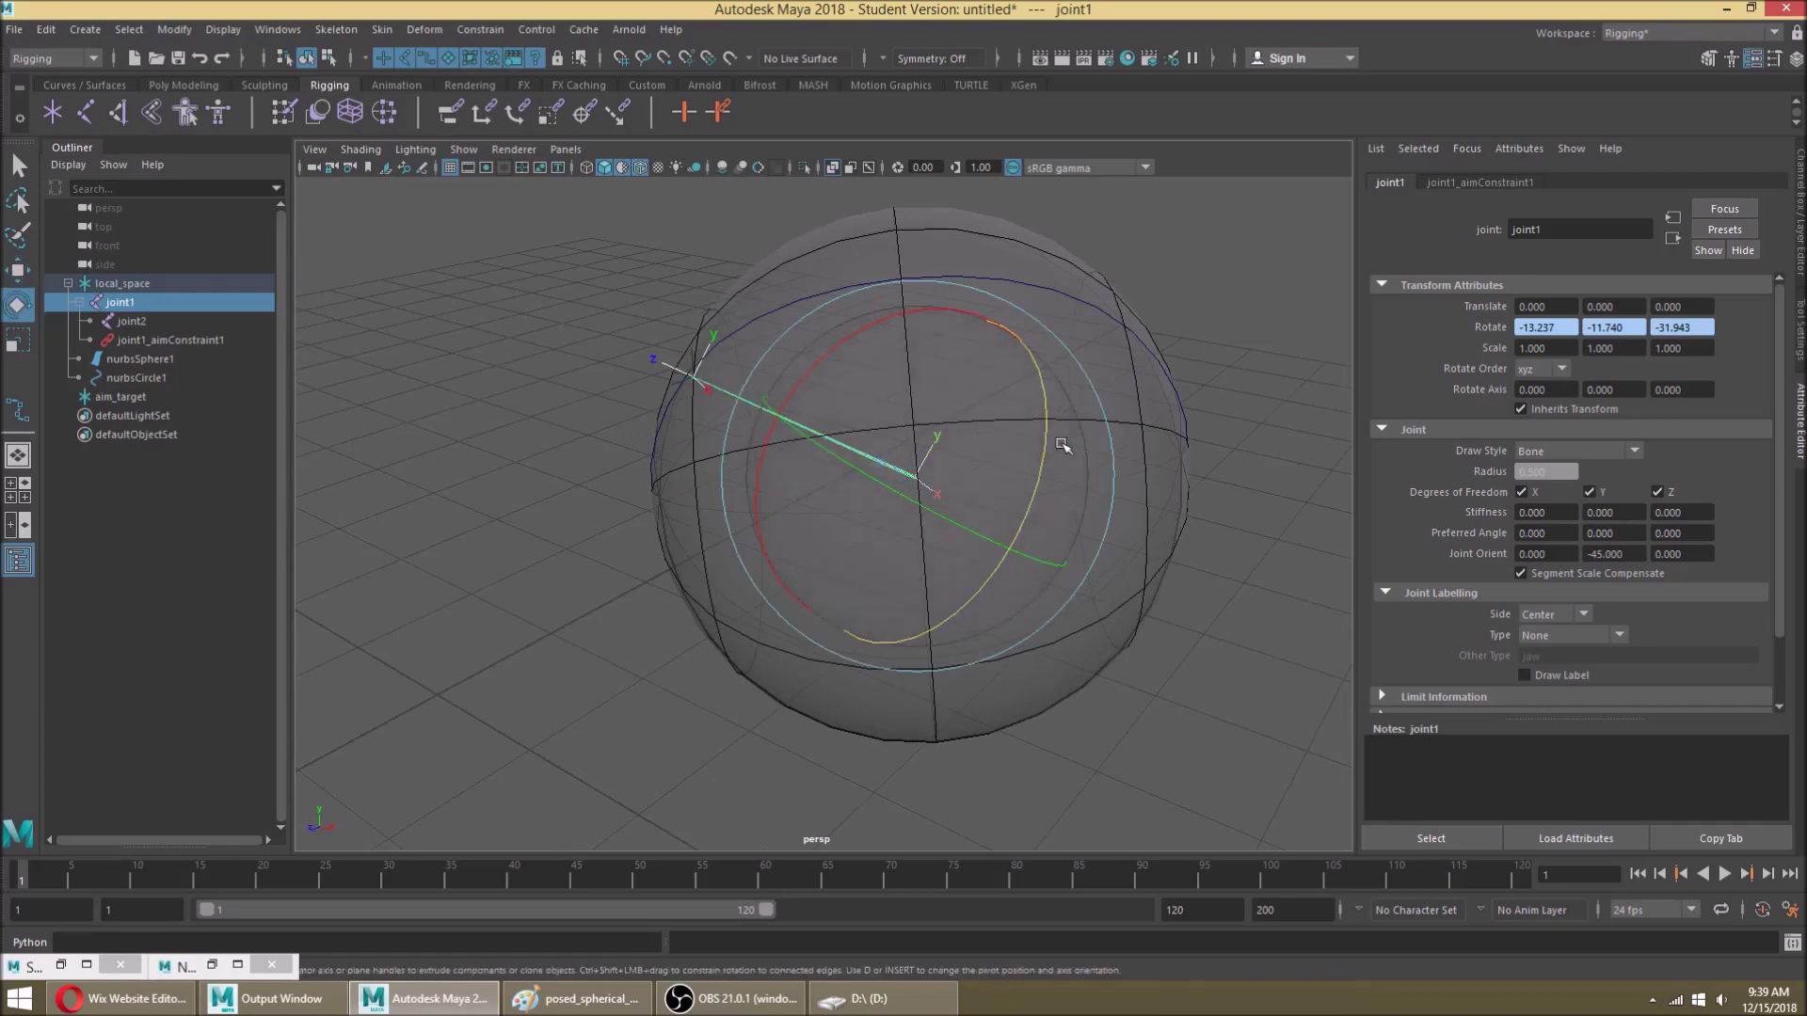
left_click_drag(1043, 446, 780, 472, "alt")
key("ctrl+z")
Step: Try scaling nurbsCircle1 in Y to test how joint1 follows, and undo the scaling
left_click(926, 263)
key("r")
left_click_drag(985, 366, 889, 462, "alt")
key("w")
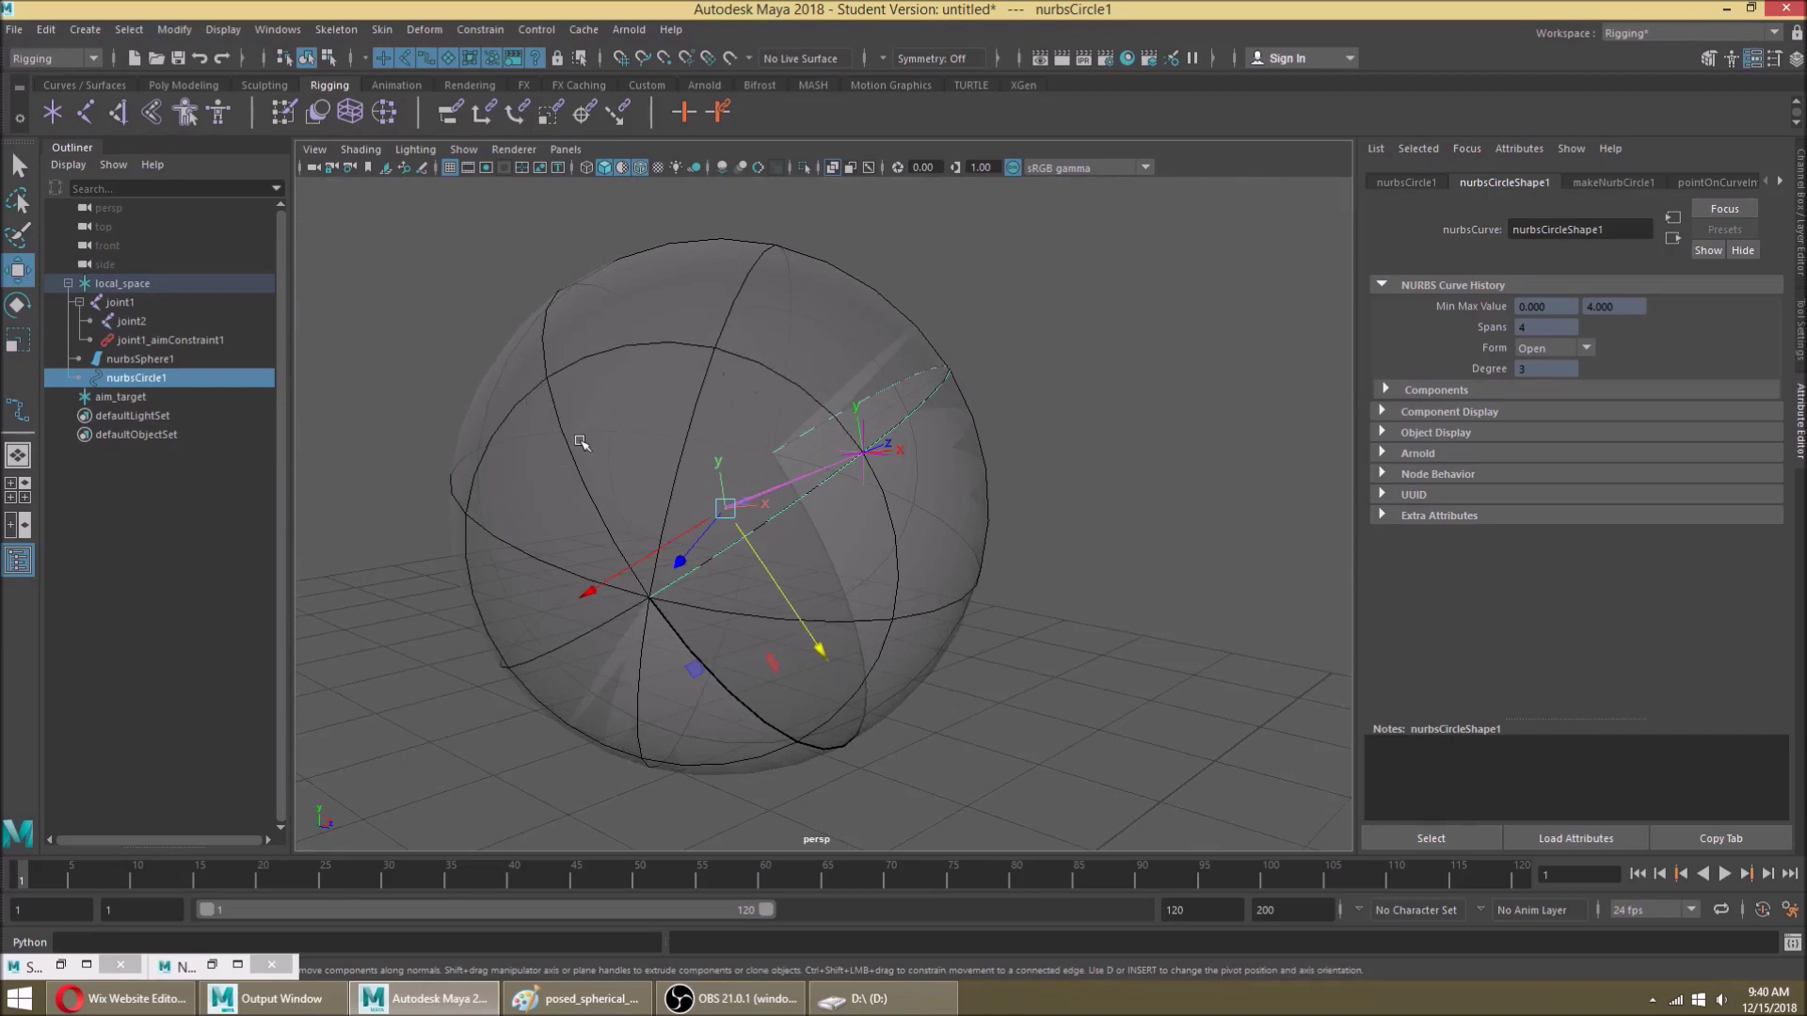
key("ctrl+z")
key("ctrl+z")
key("ctrl+z")
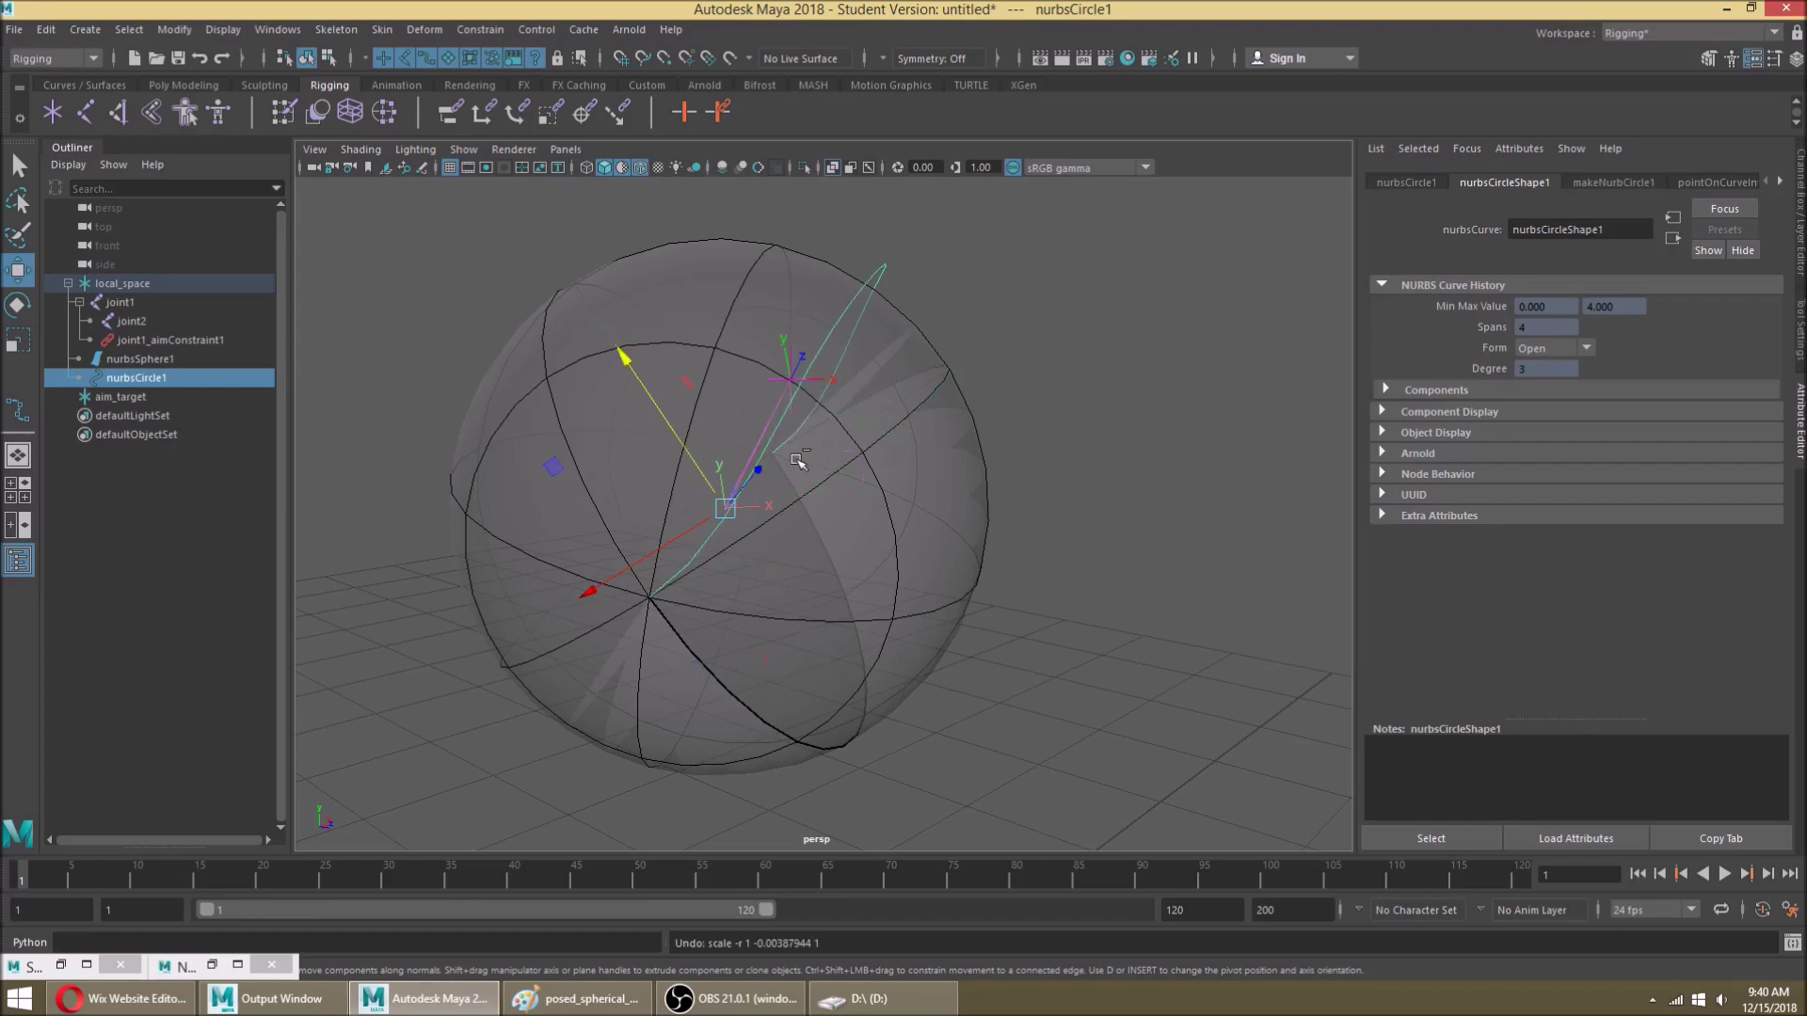
Step: Set the World Up Type of joint1_aimConstraint1 to Object Rotation Up
left_click(744, 465)
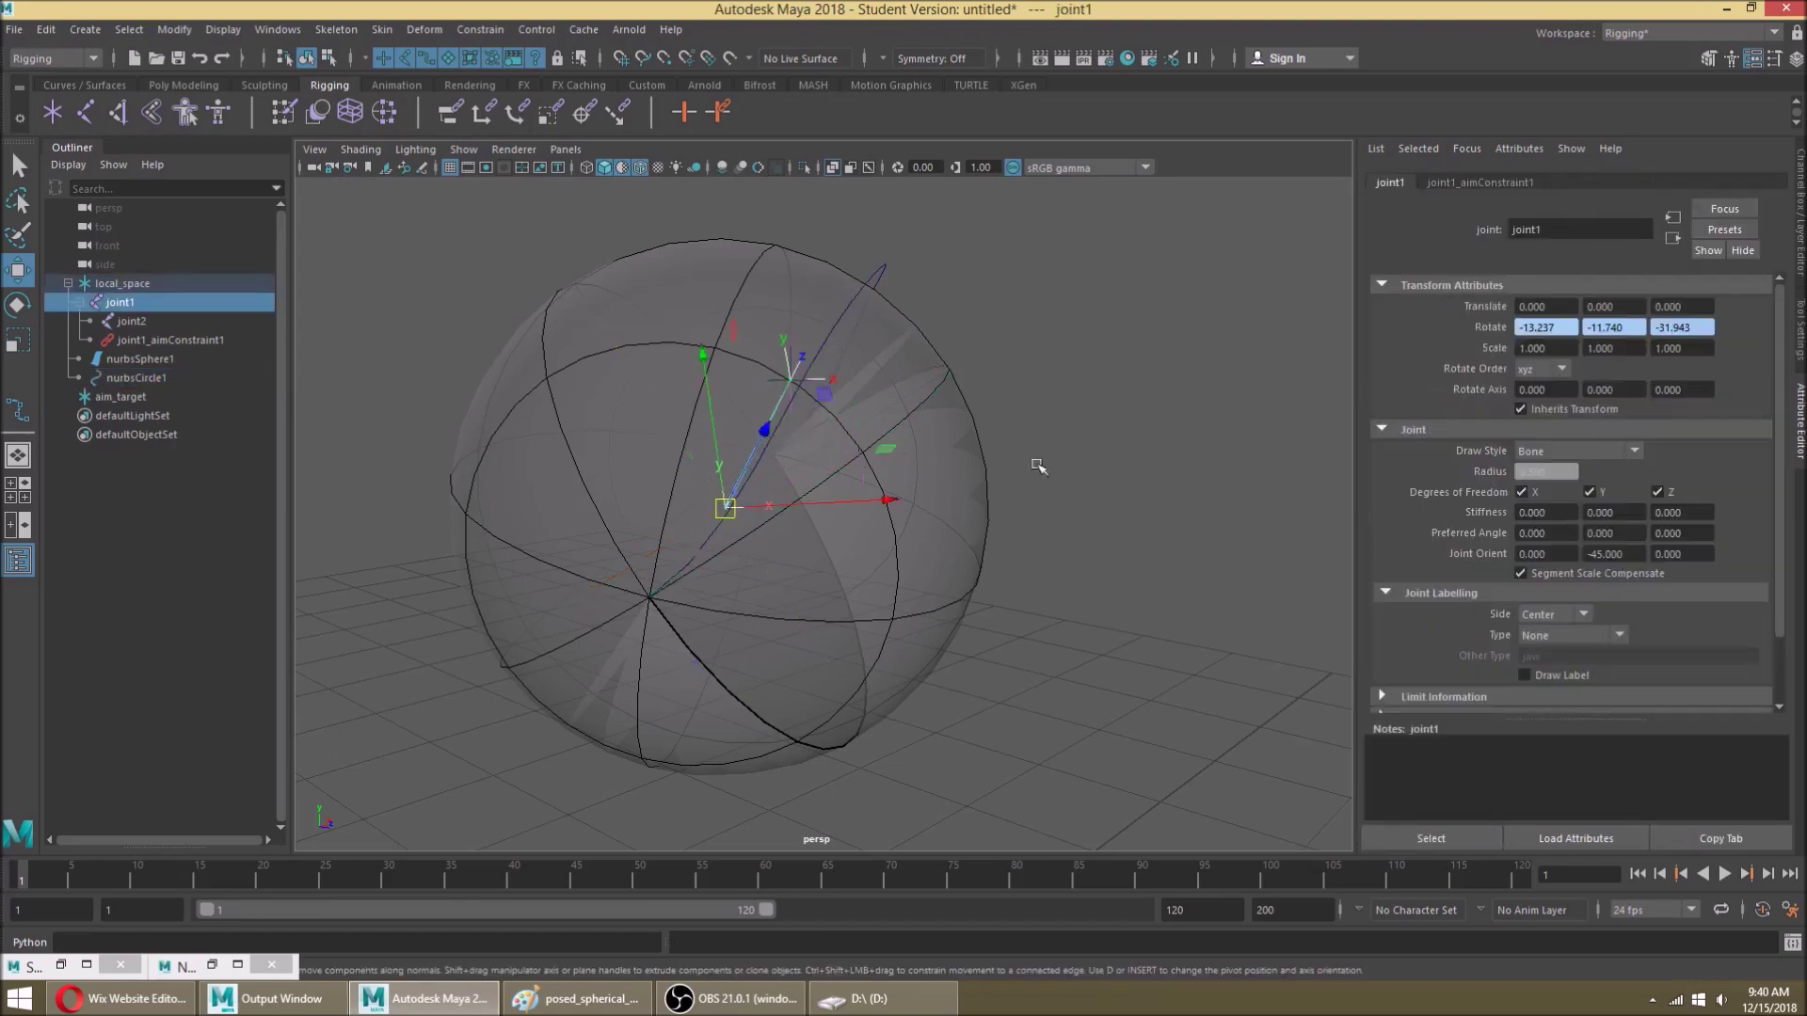
left_click(1498, 183)
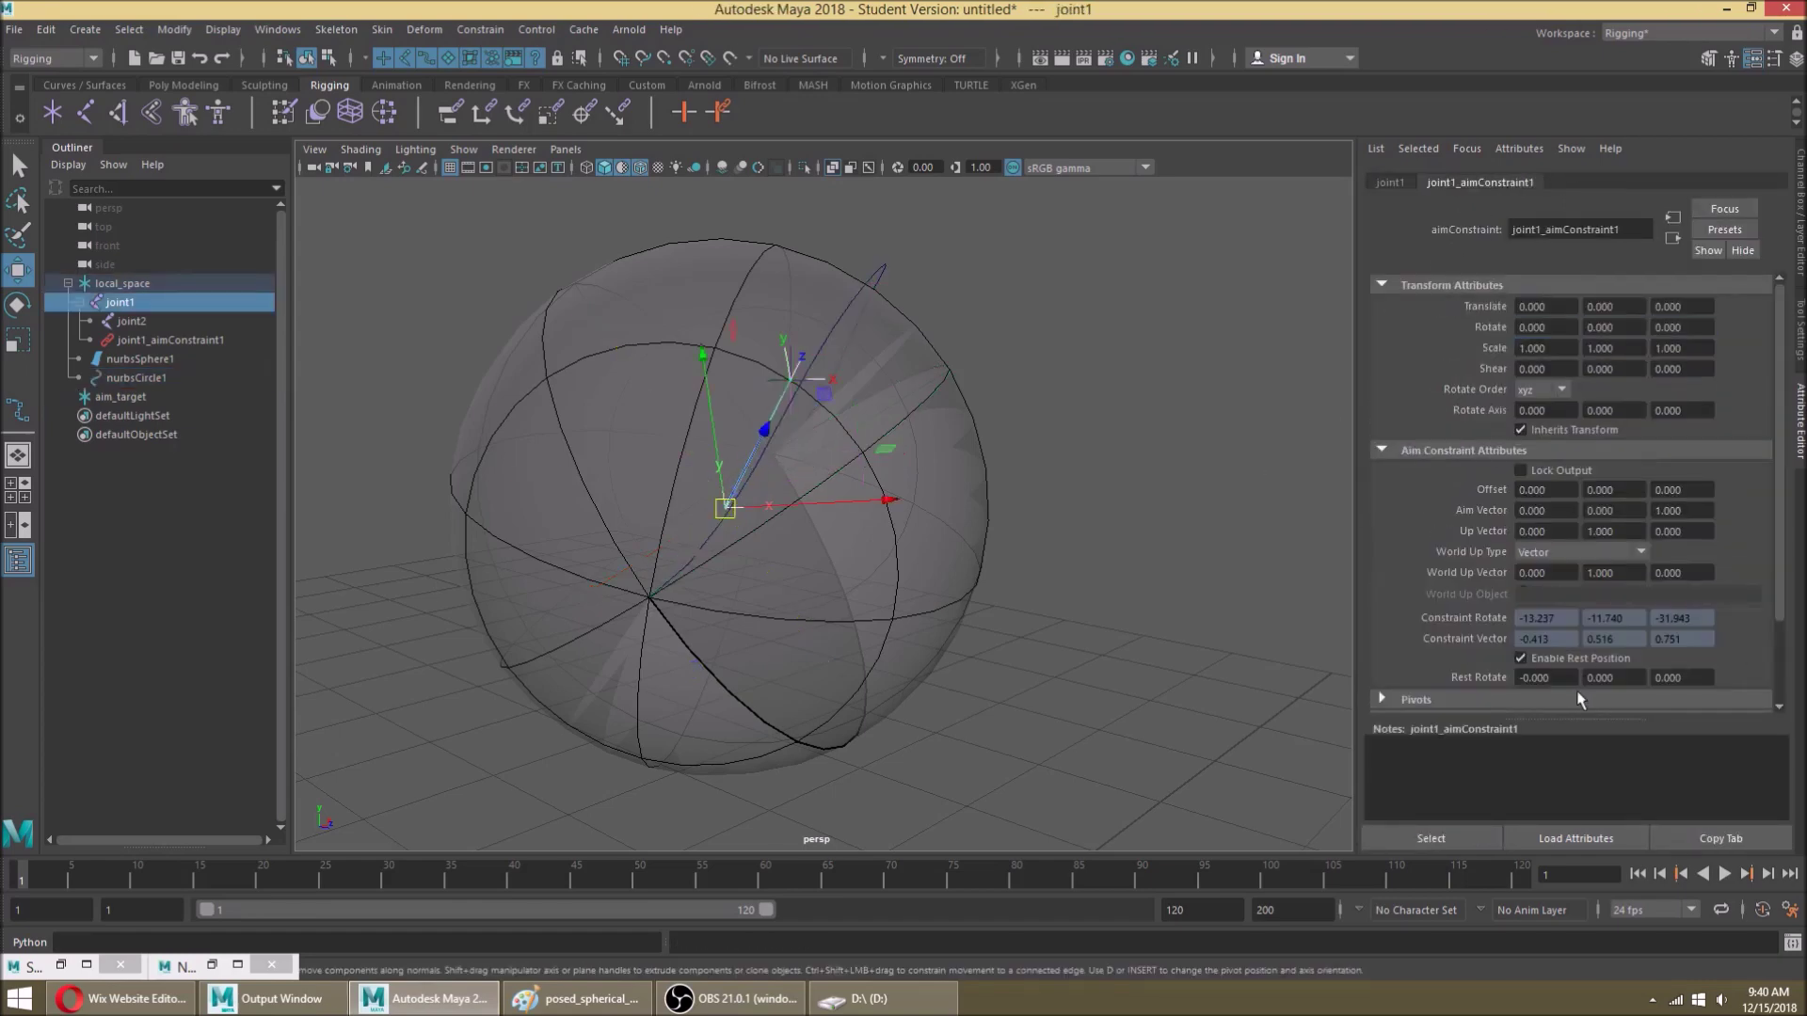
scroll(1525, 593, "down", 2)
left_click(1570, 497)
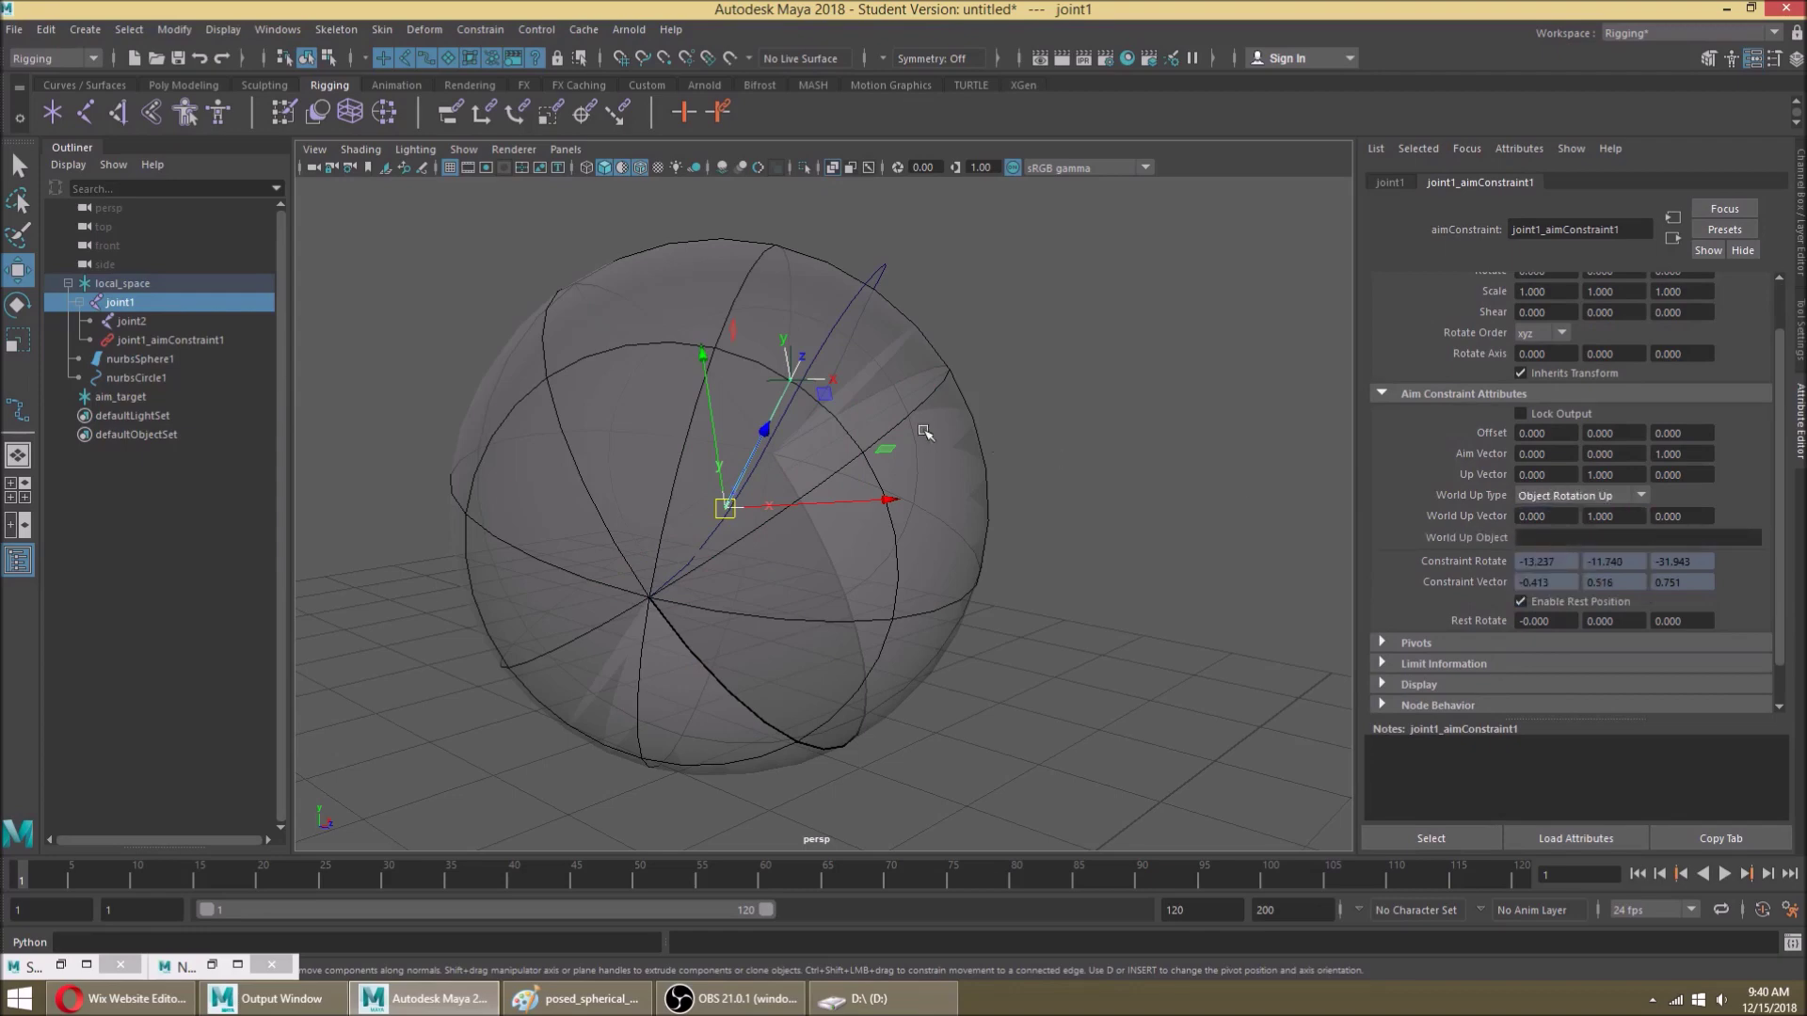
Step: Copy the name local_space and paste it as the World Up Object of joint1_aimConstraint1
double_click(146, 284)
key("ctrl+c")
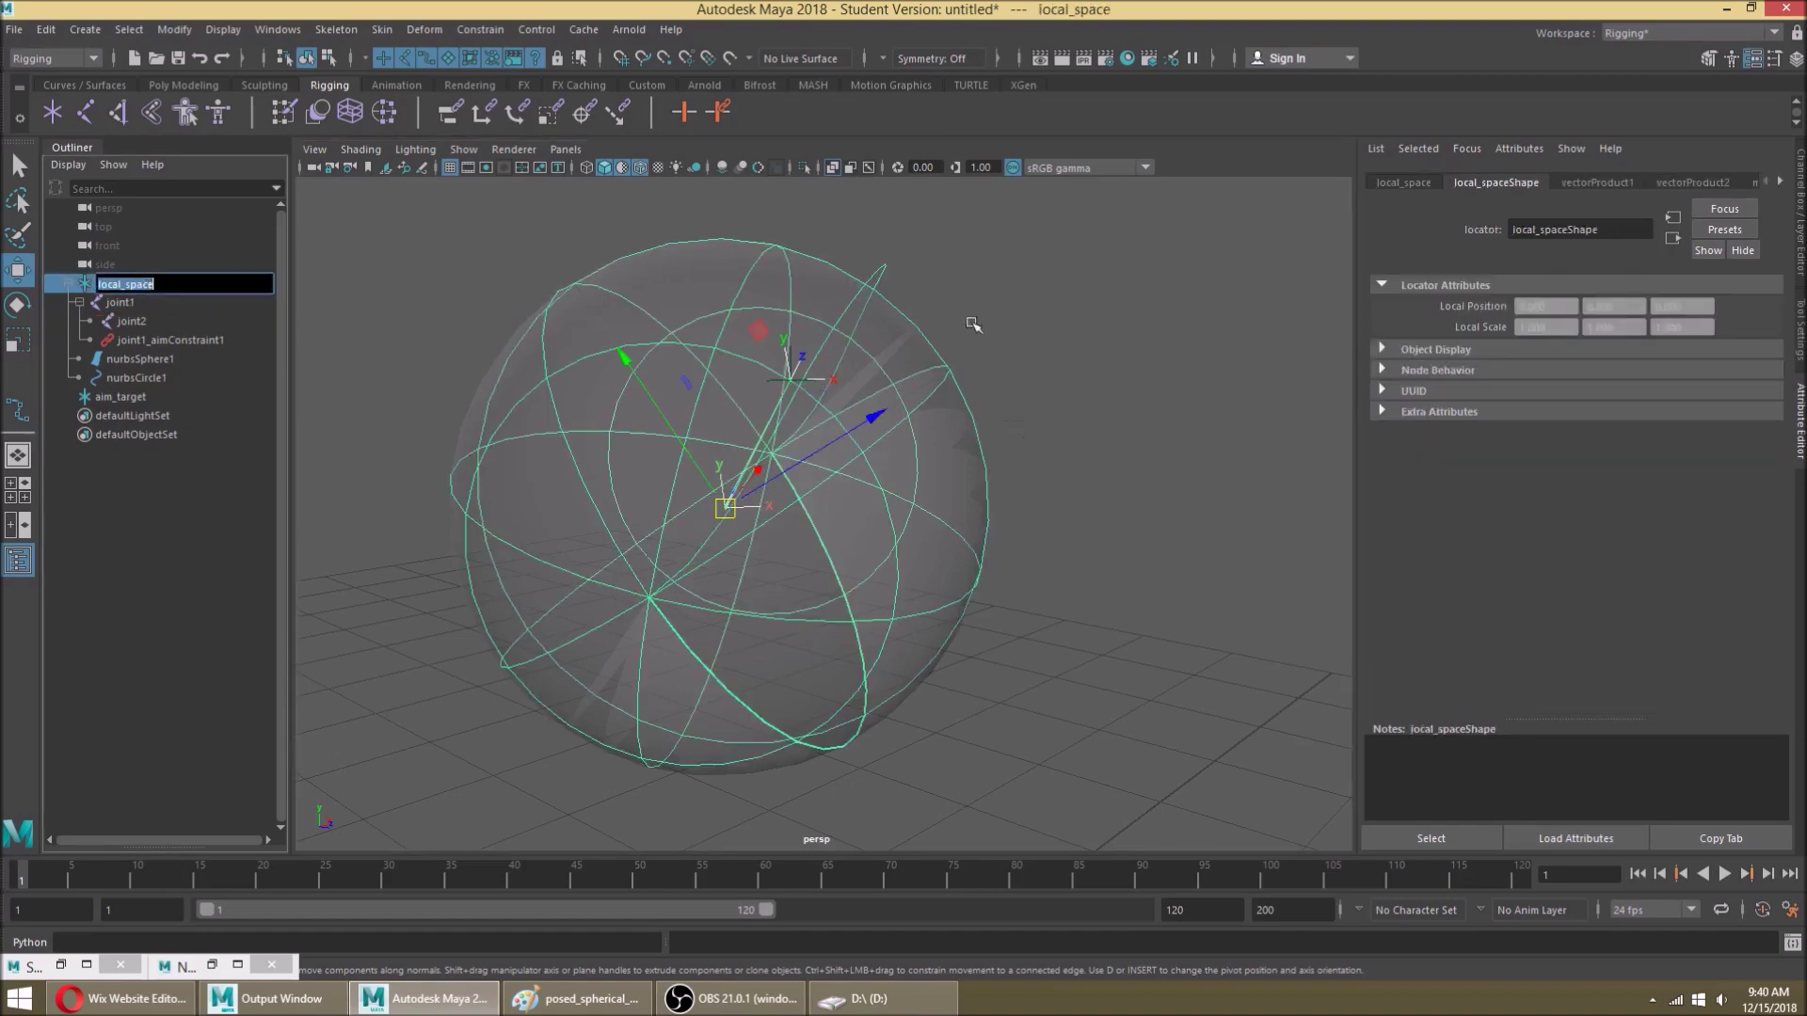
left_click(216, 344)
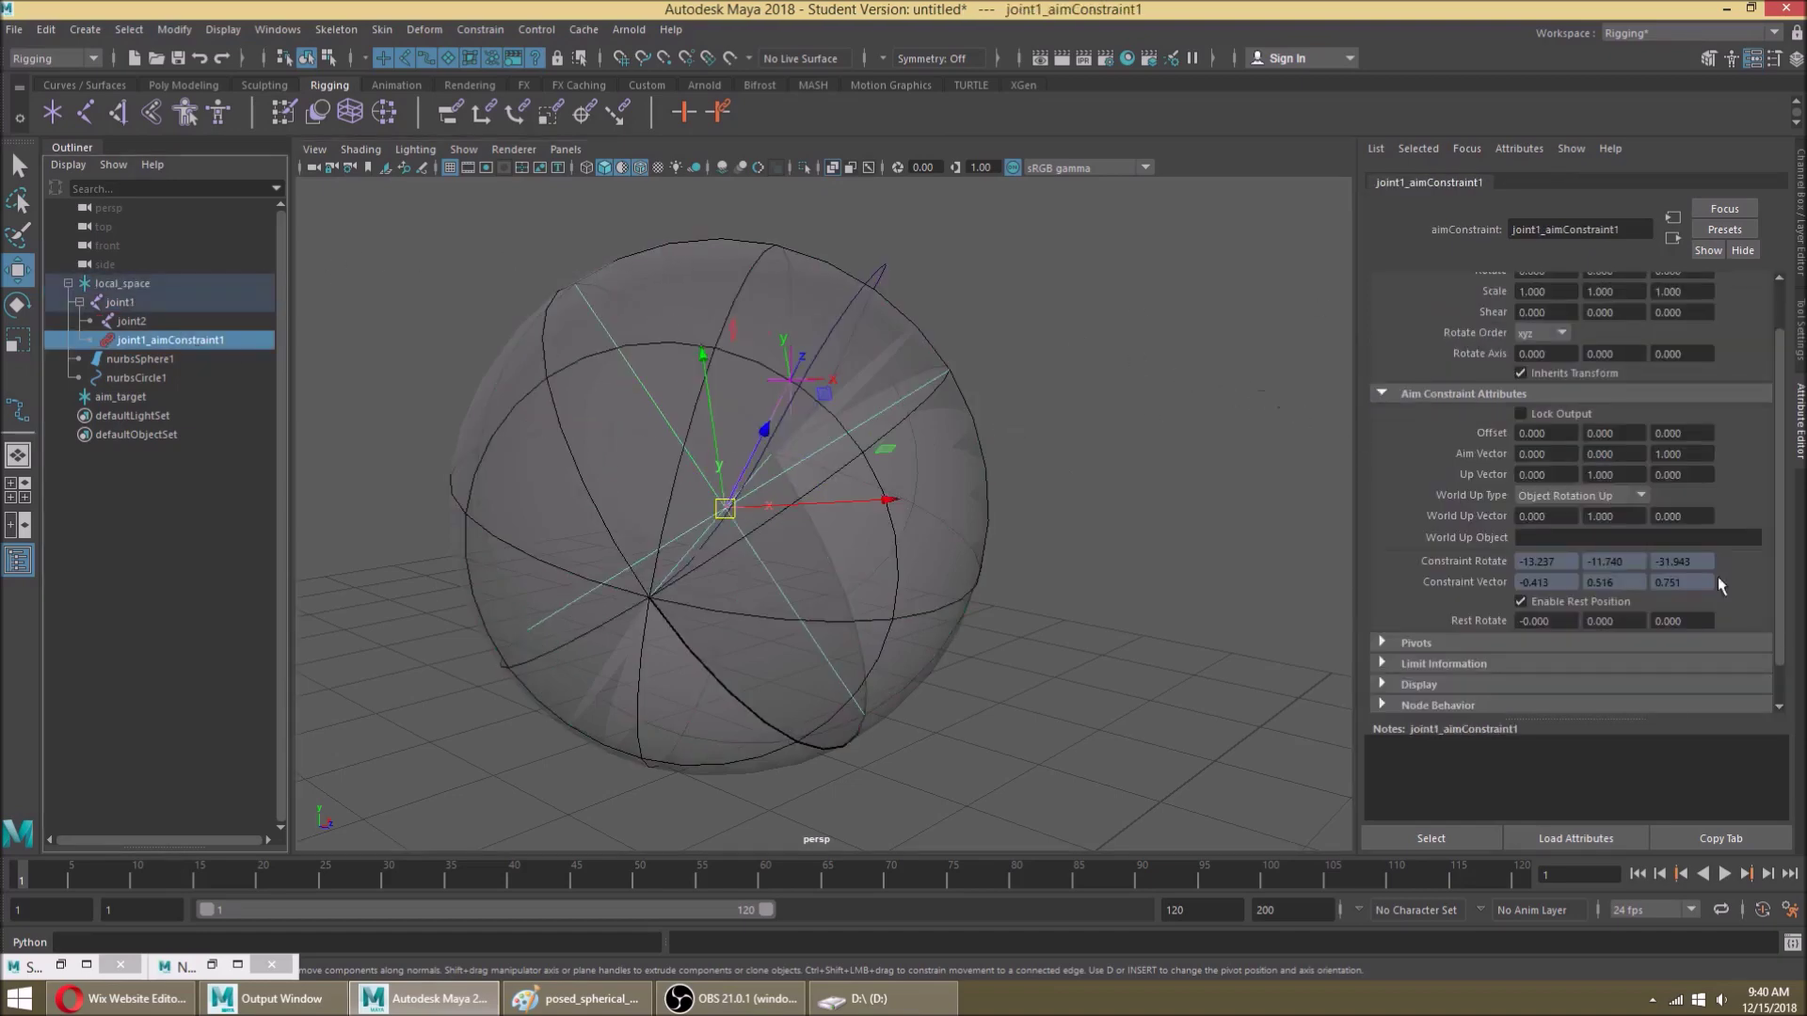
left_click(1600, 542)
key("ctrl+v")
key("Return")
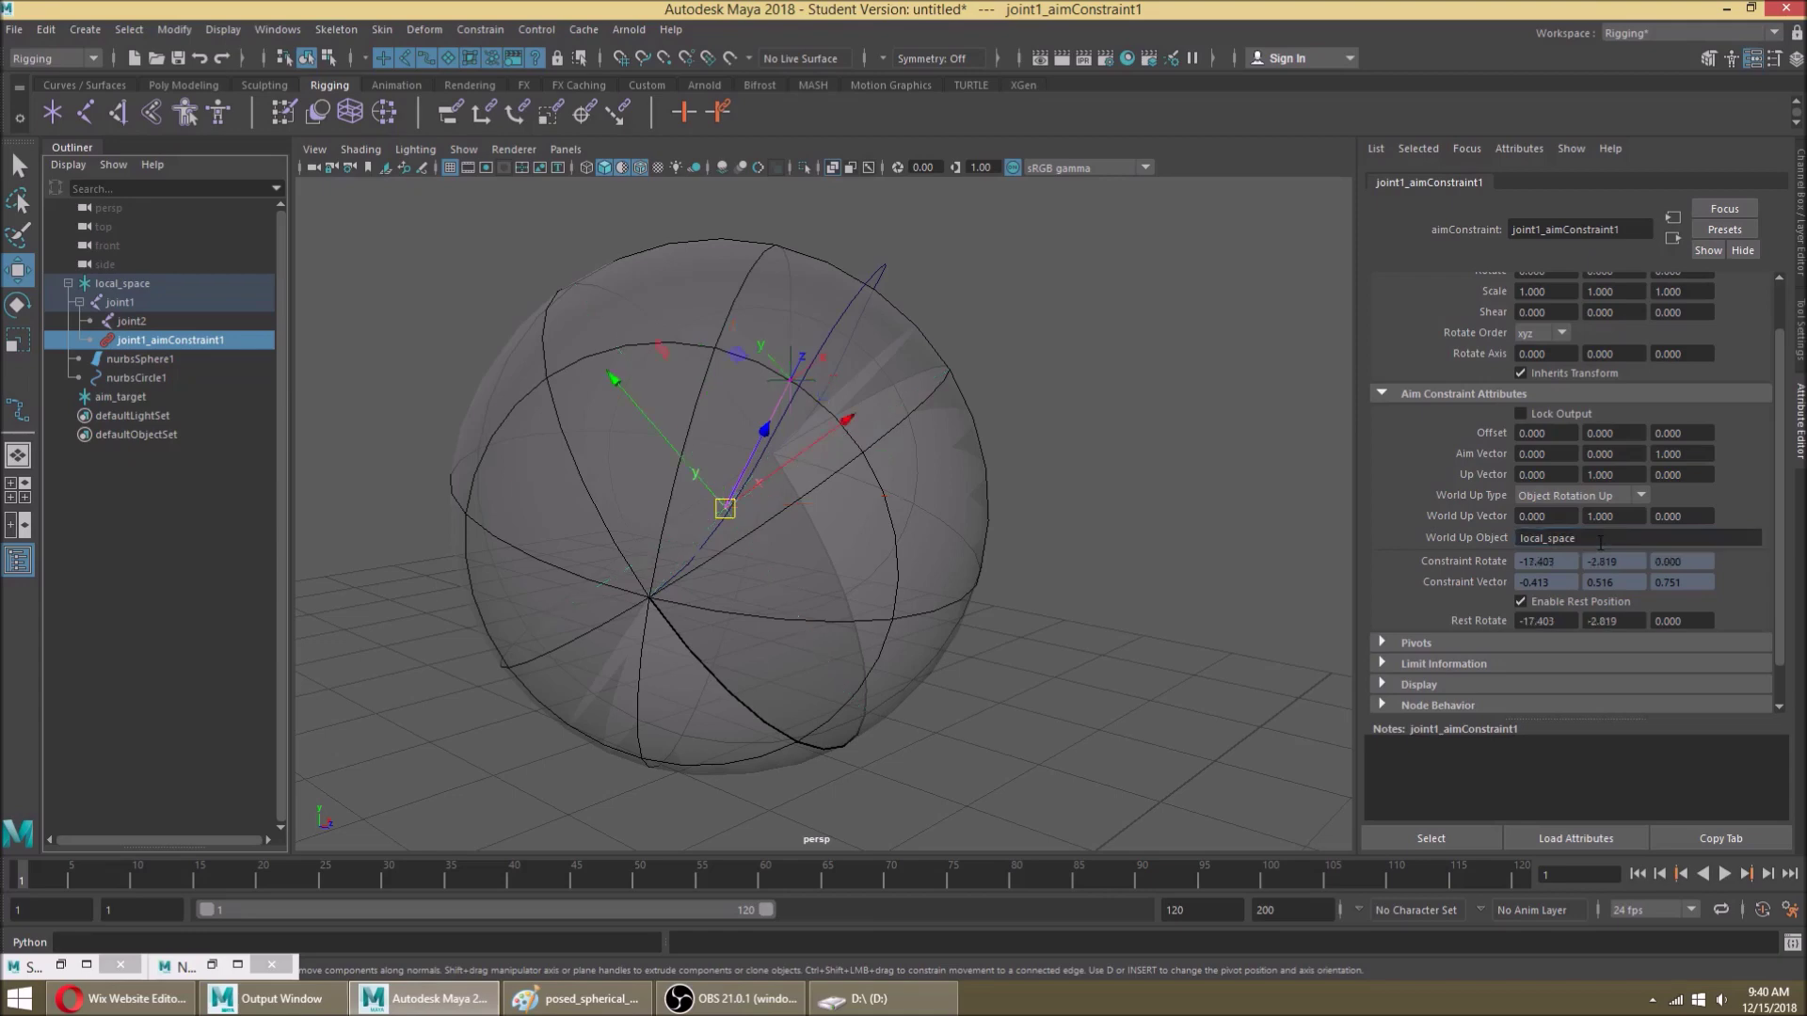
Step: Set the aim constraint's Up Vector to 1, 0, 0
left_click_drag(1196, 371, 972, 437, "alt")
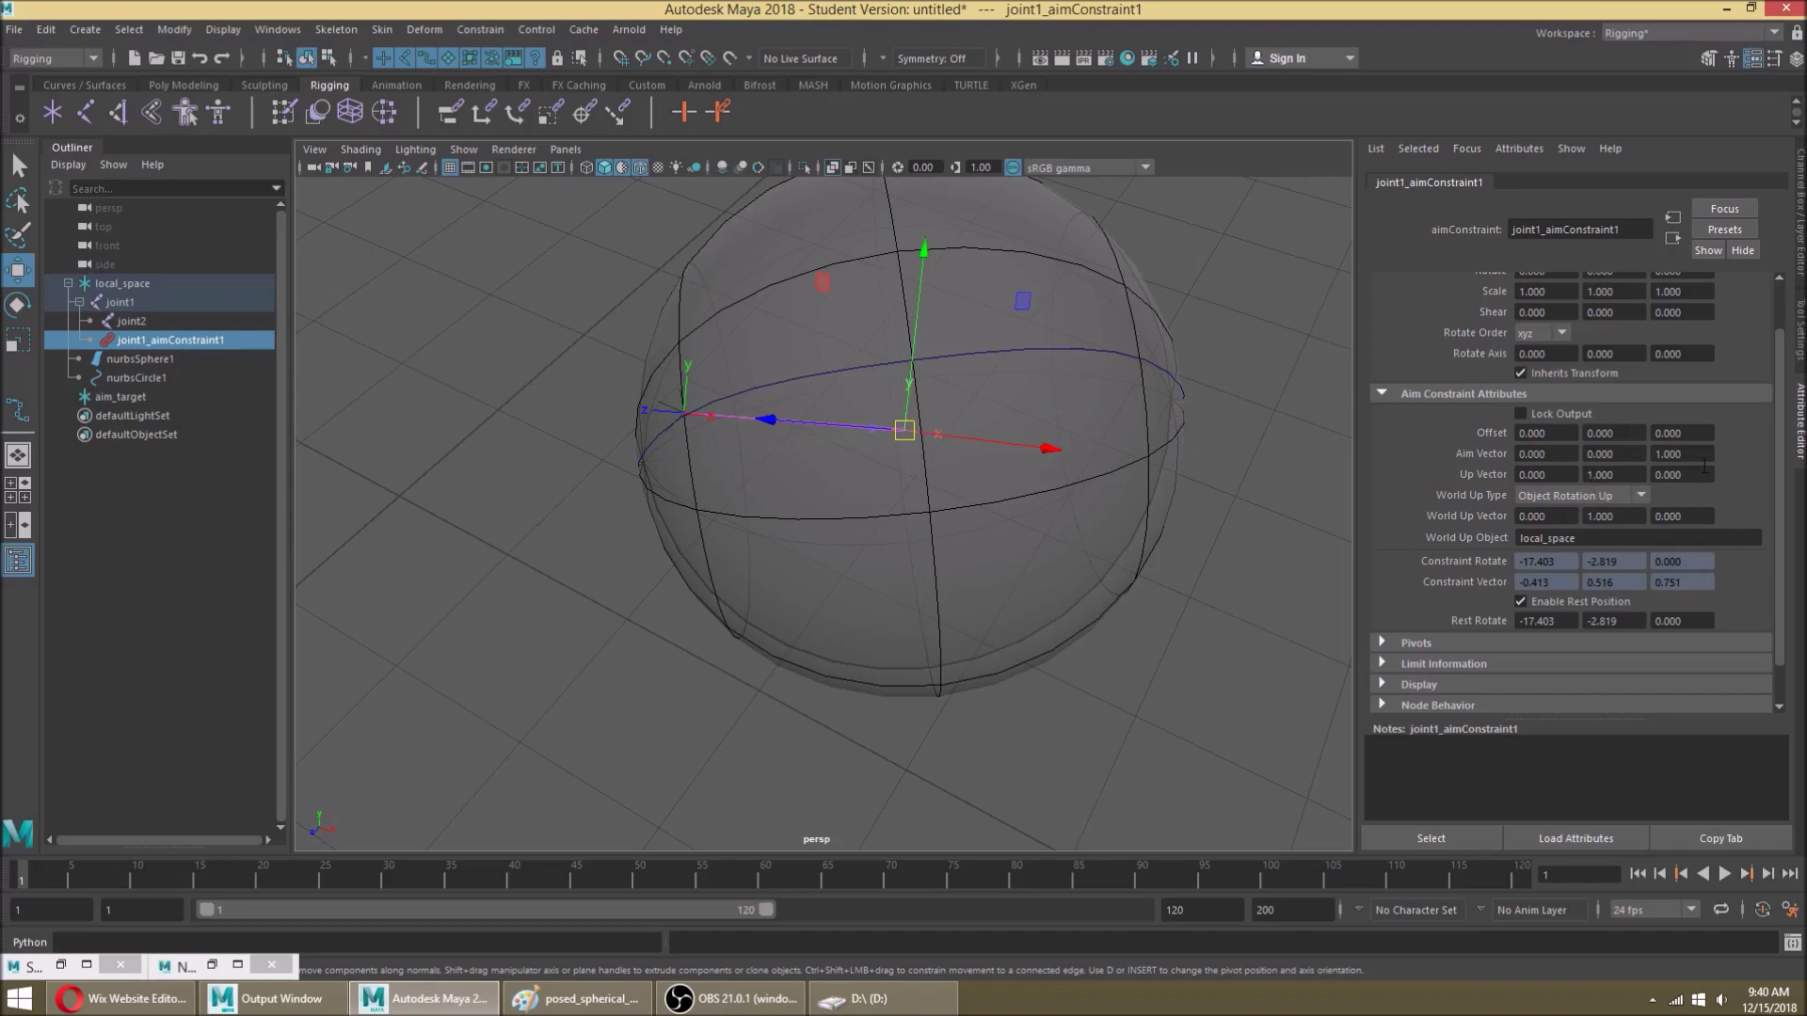
left_click(1577, 473)
type("1")
key("Tab")
type("0")
key("Return")
Step: Set the aim constraint's World Up Vector to 1, 0, 0 and clear the selection
left_click(1569, 519)
type("1")
key("Tab")
type("0")
key("Return")
left_click(1049, 424)
left_click_drag(1048, 424, 1226, 355, "alt")
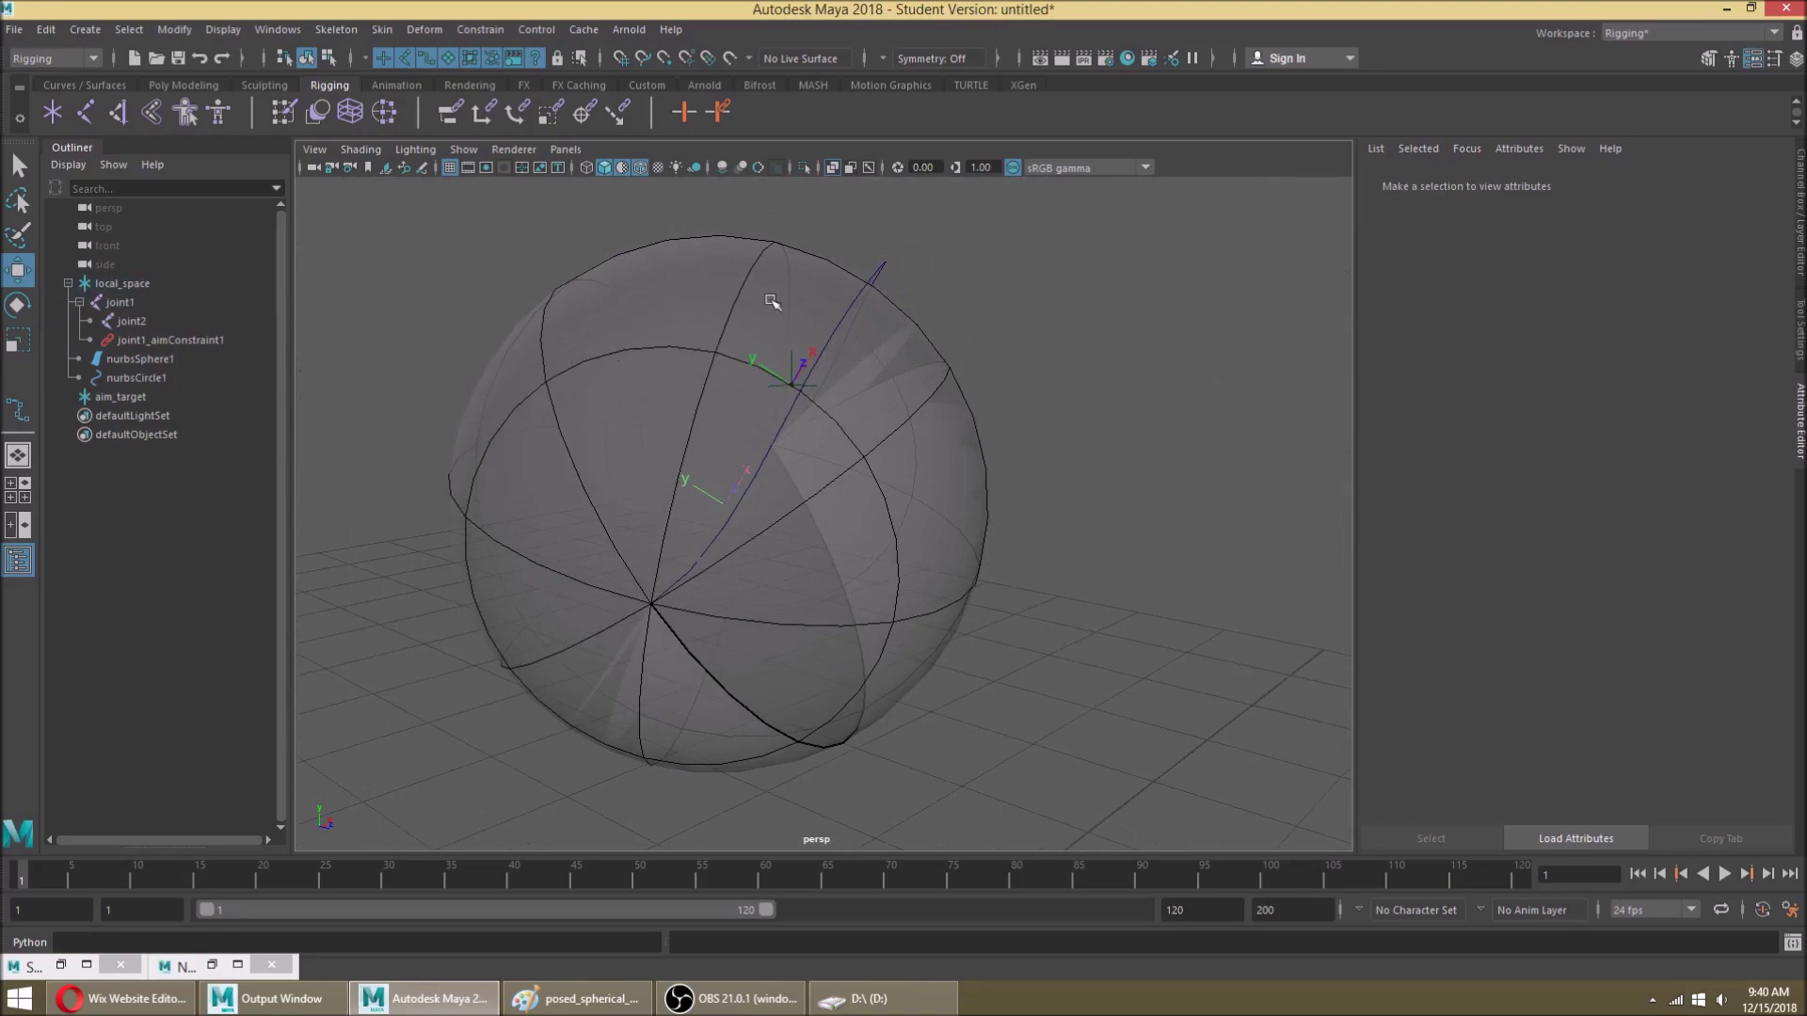
Step: Select nurbsCircle1 and test the joint's orientation by scaling the curve, undoing the scaling
left_click(883, 280)
right_click_drag(883, 279, 753, 264)
right_click_drag(852, 350, 979, 319)
key("r")
left_click_drag(627, 361, 885, 349)
key("ctrl+z")
Step: Examine the orientation of joint1's axes and the aim_target position on the sphere from several angles
left_click_drag(798, 409, 597, 464, "alt")
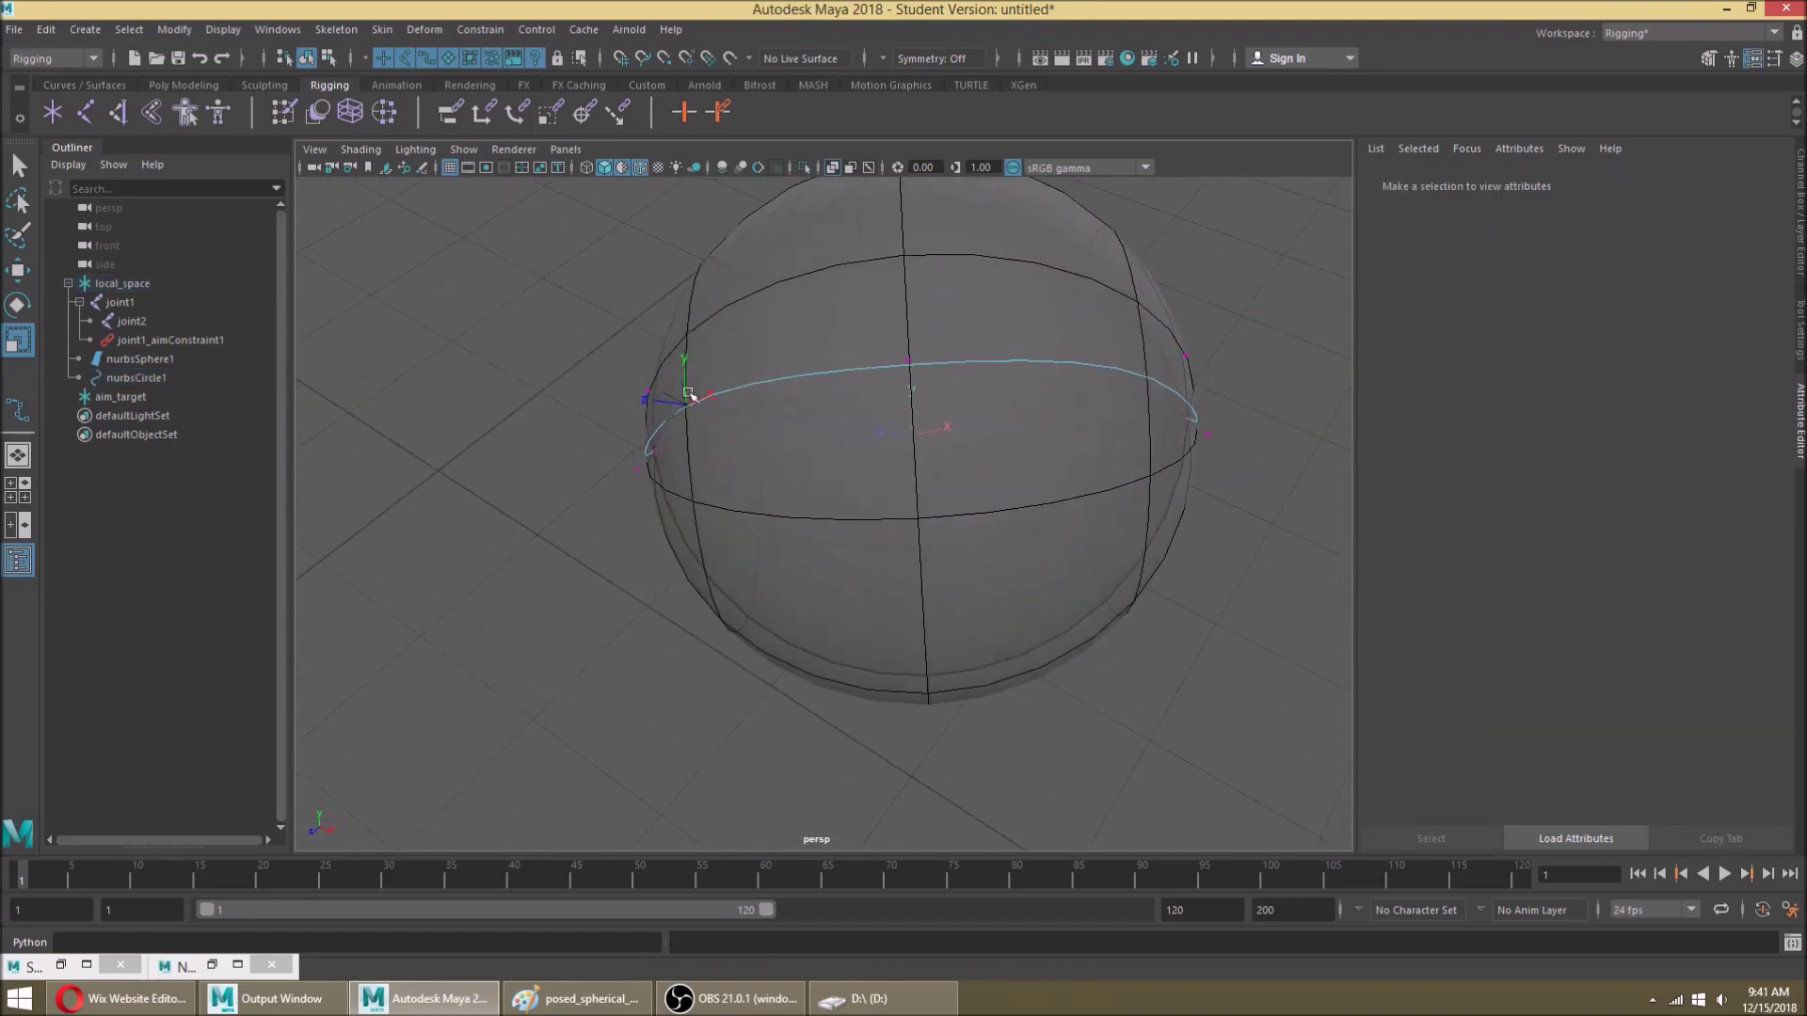
left_click_drag(693, 373, 697, 390, "alt")
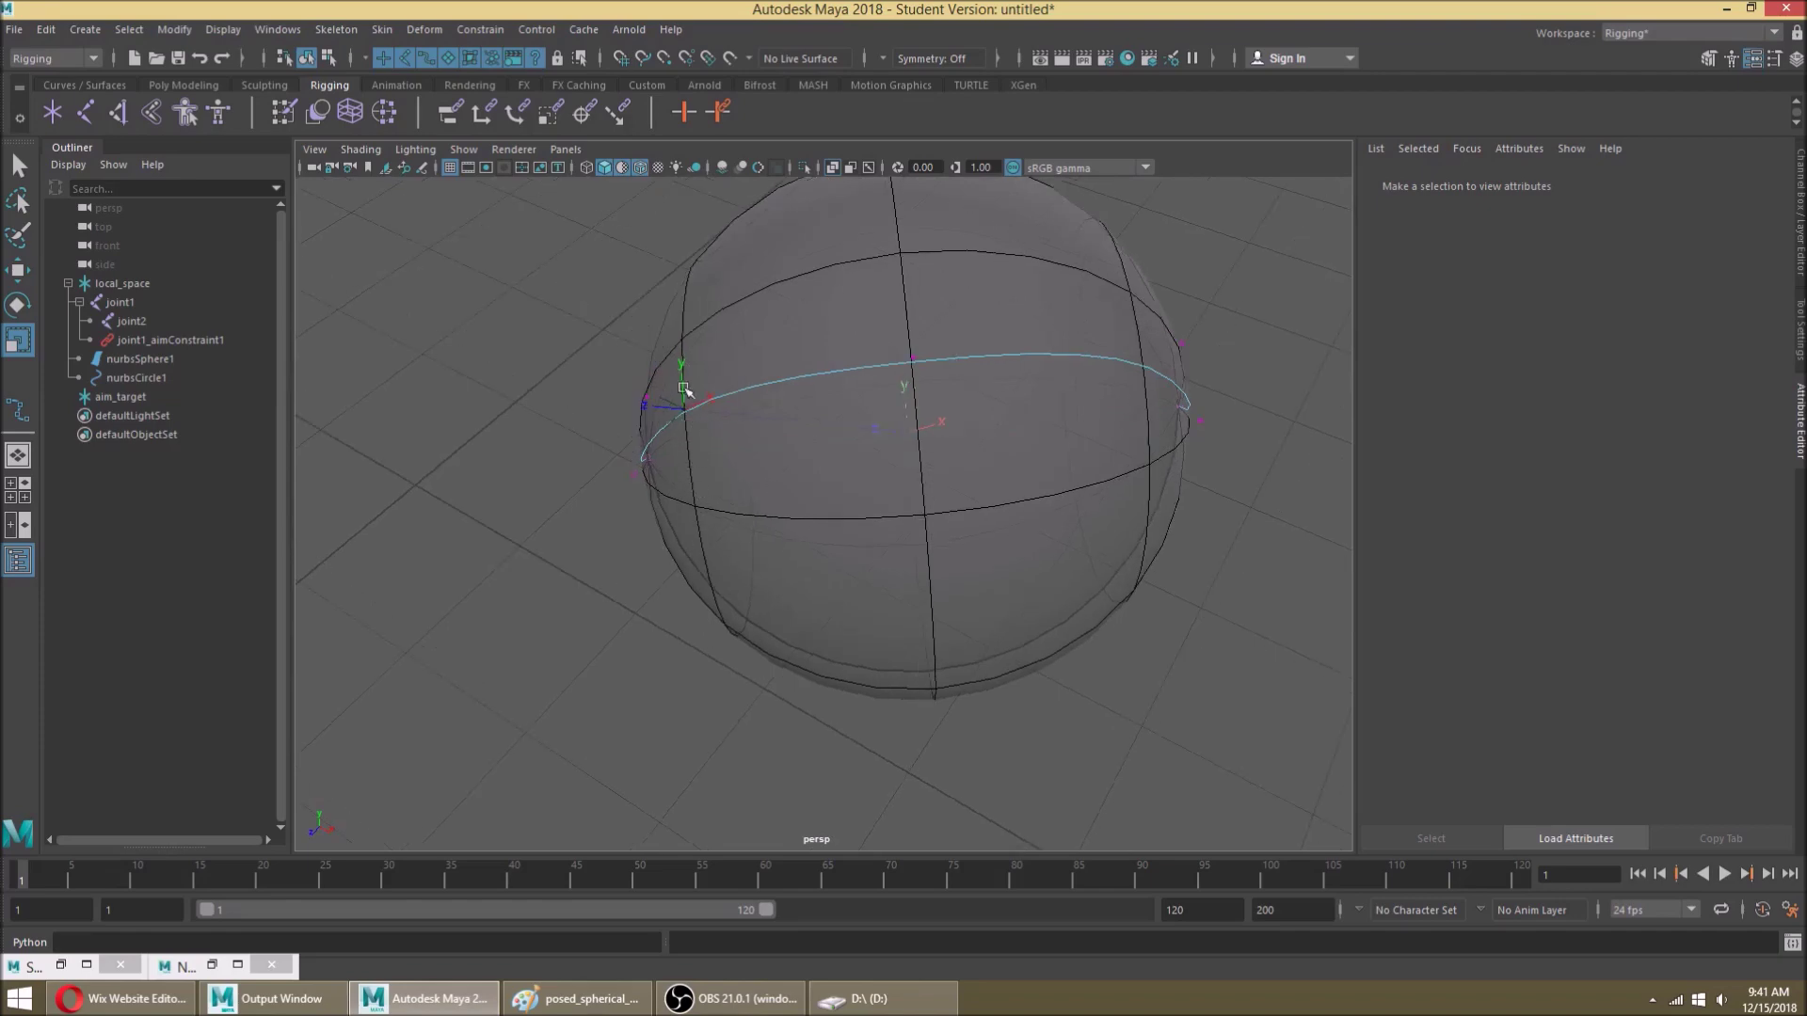
left_click_drag(688, 412, 780, 369, "alt")
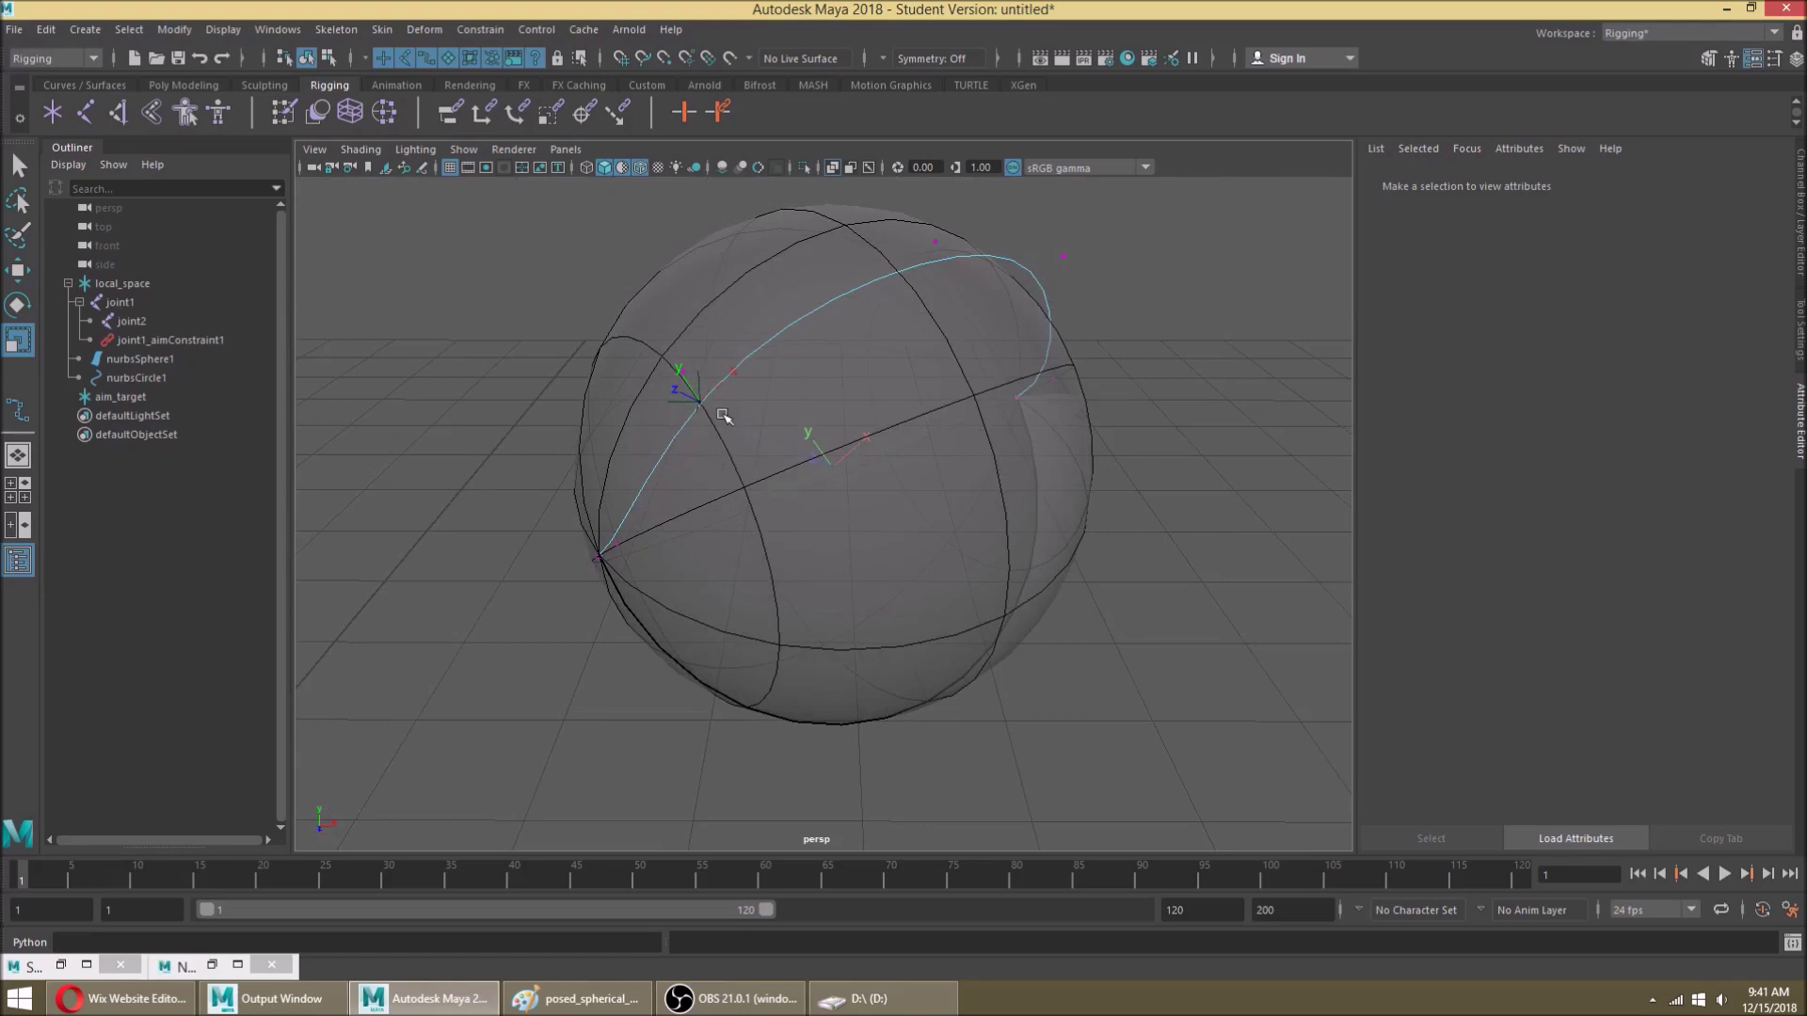
scroll(1150, 371, "down", 4)
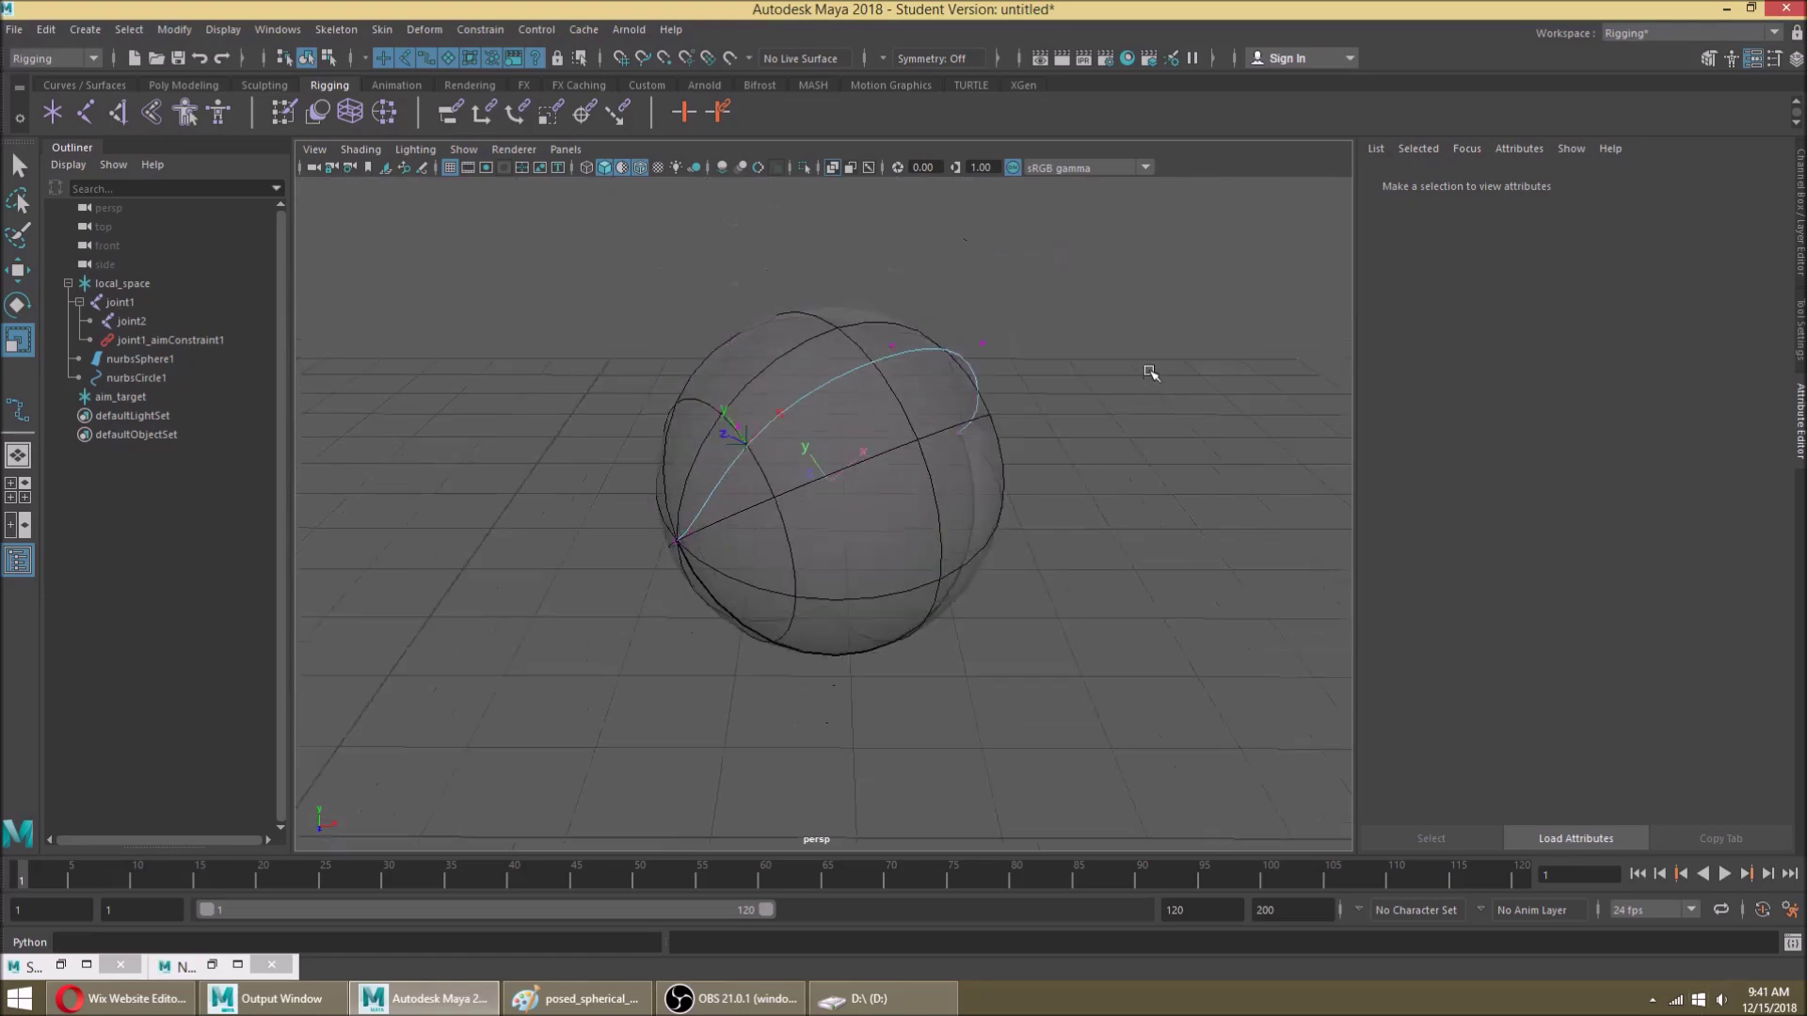
left_click_drag(1077, 489, 1214, 489, "alt")
left_click_drag(1049, 482, 767, 402, "alt")
scroll(896, 423, "up", 4)
mouse_move(715, 460)
left_mouse_down("alt")
mouse_move(750, 380)
mouse_move(712, 477)
left_mouse_up("alt")
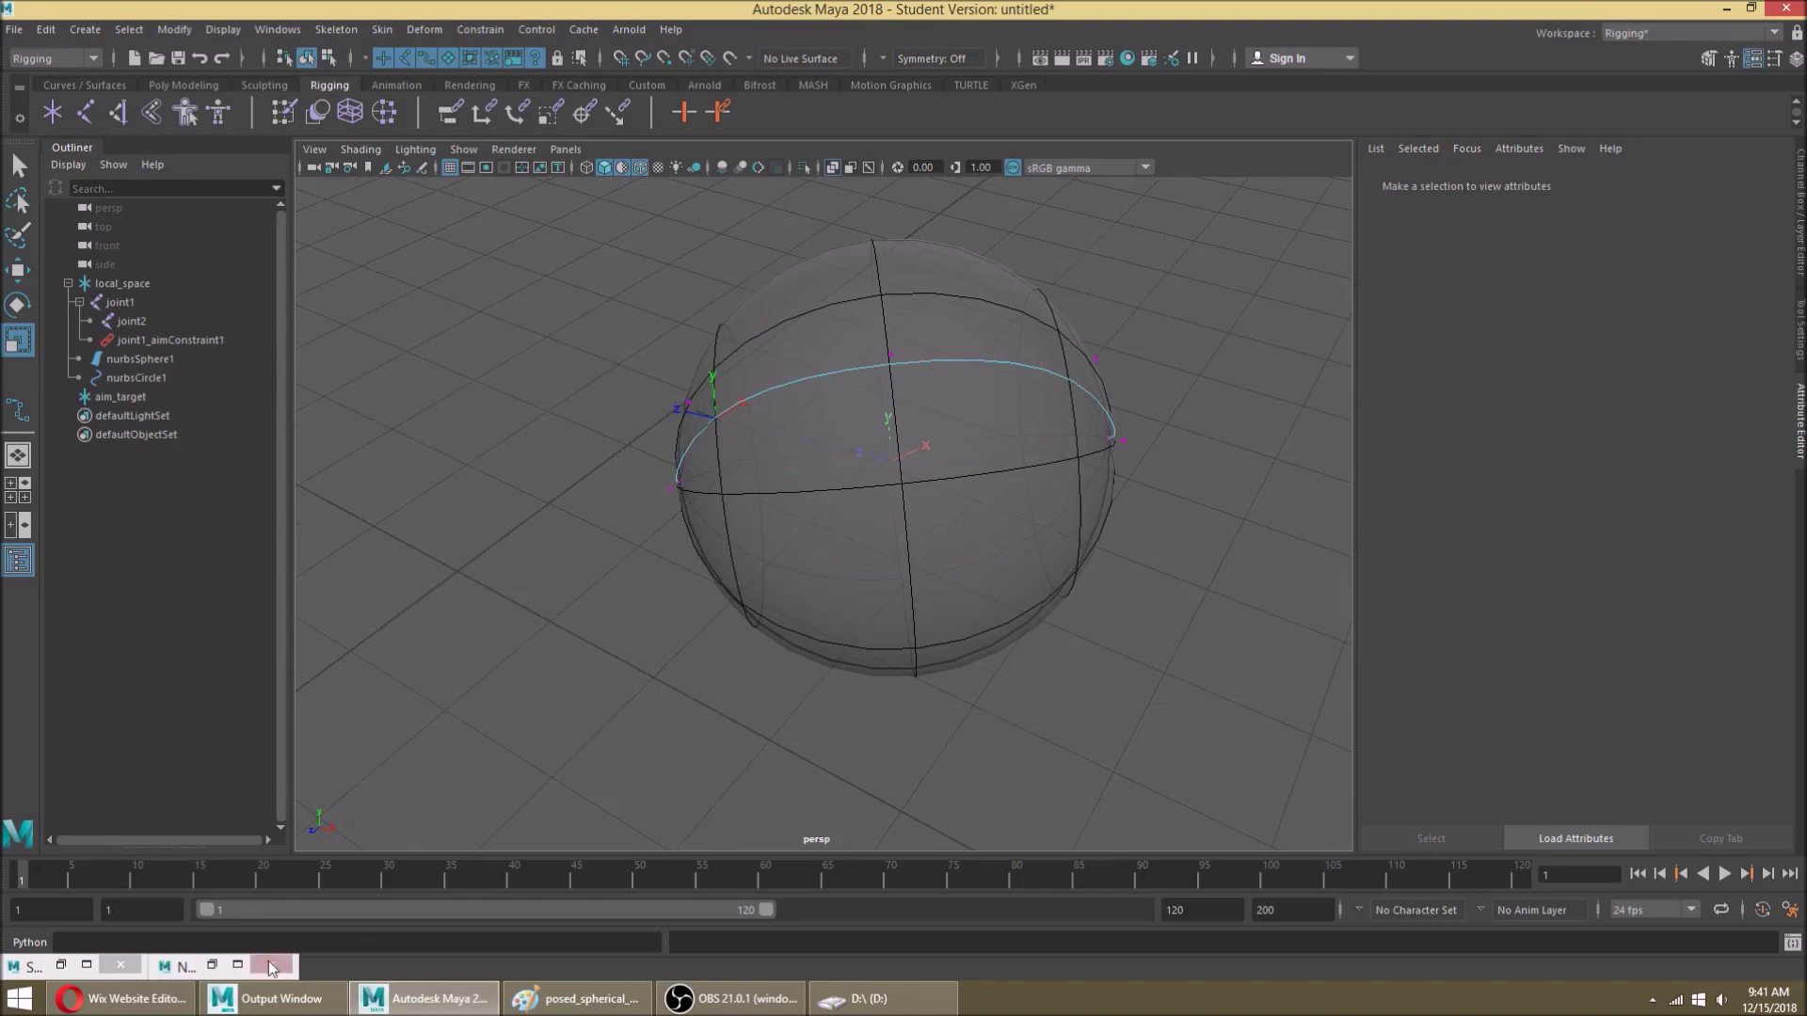
Step: Reopen the Node Editor and shrink its window so the Outliner is accessible beside it
left_click(237, 965)
scroll(842, 207, "down", 1)
middle_click_drag(634, 484, 867, 588, "alt")
scroll(867, 588, "down", 1)
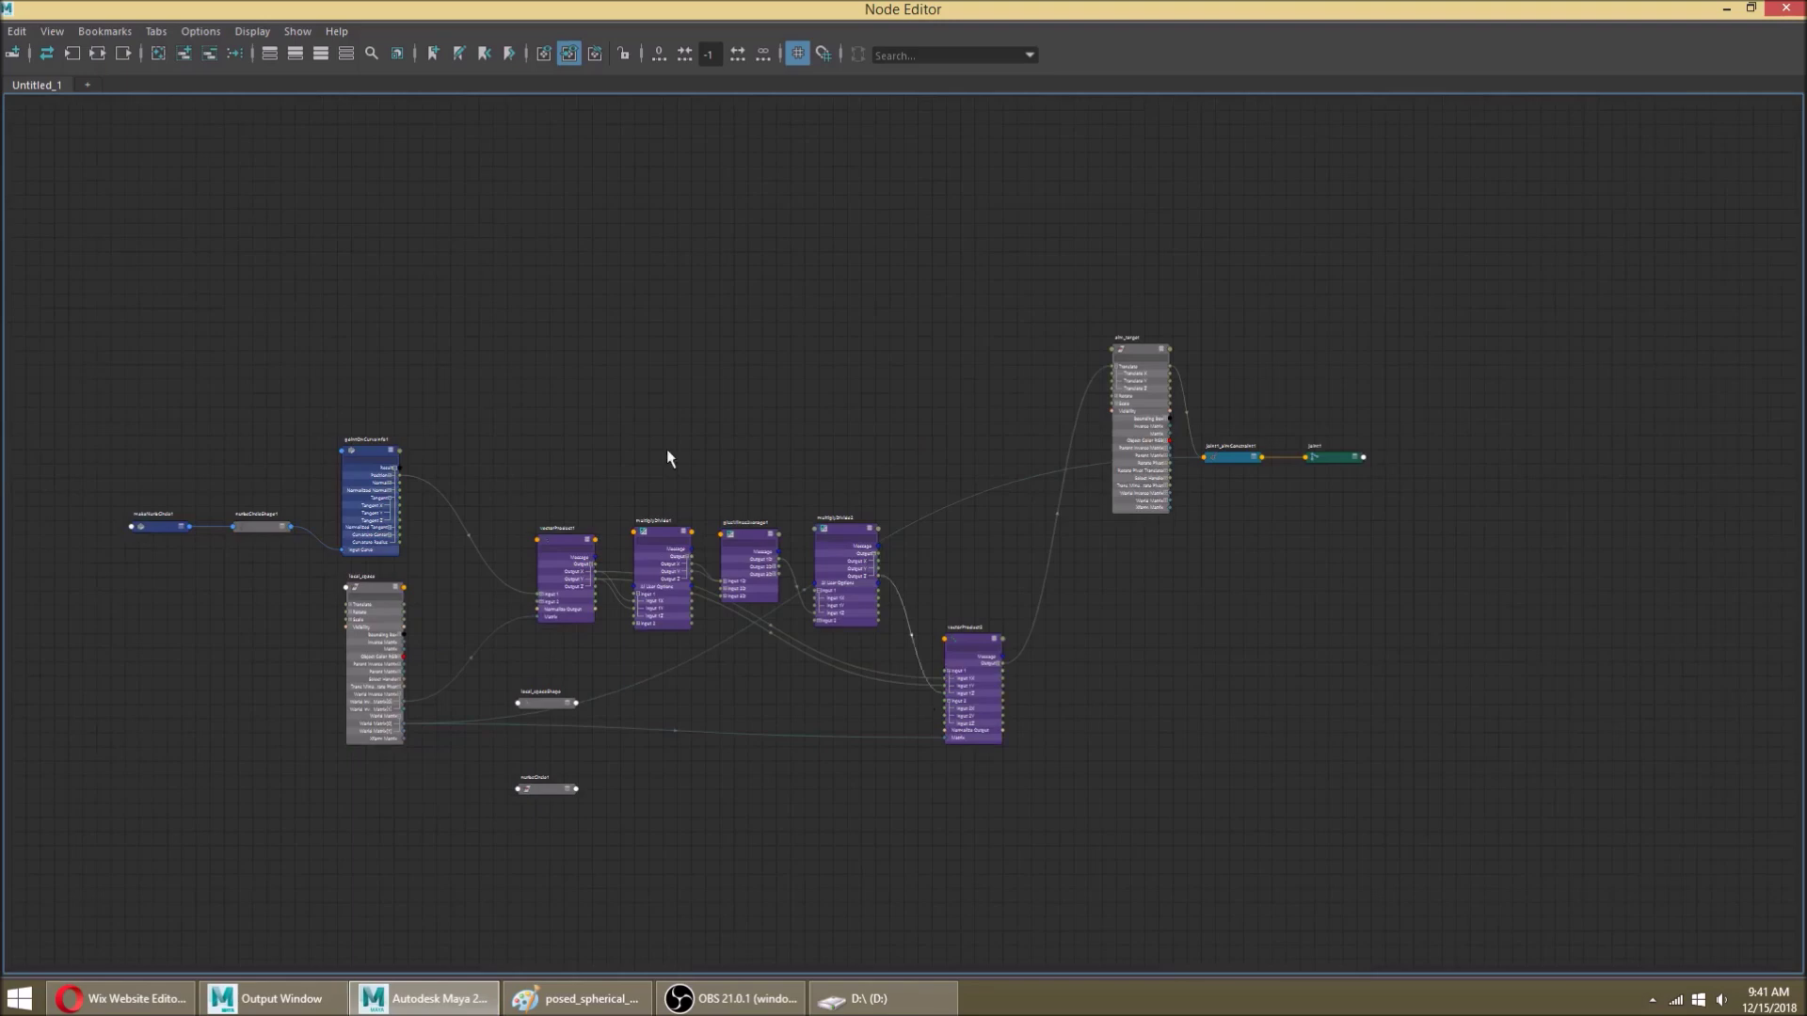
left_click_drag(1558, 8, 1054, 348)
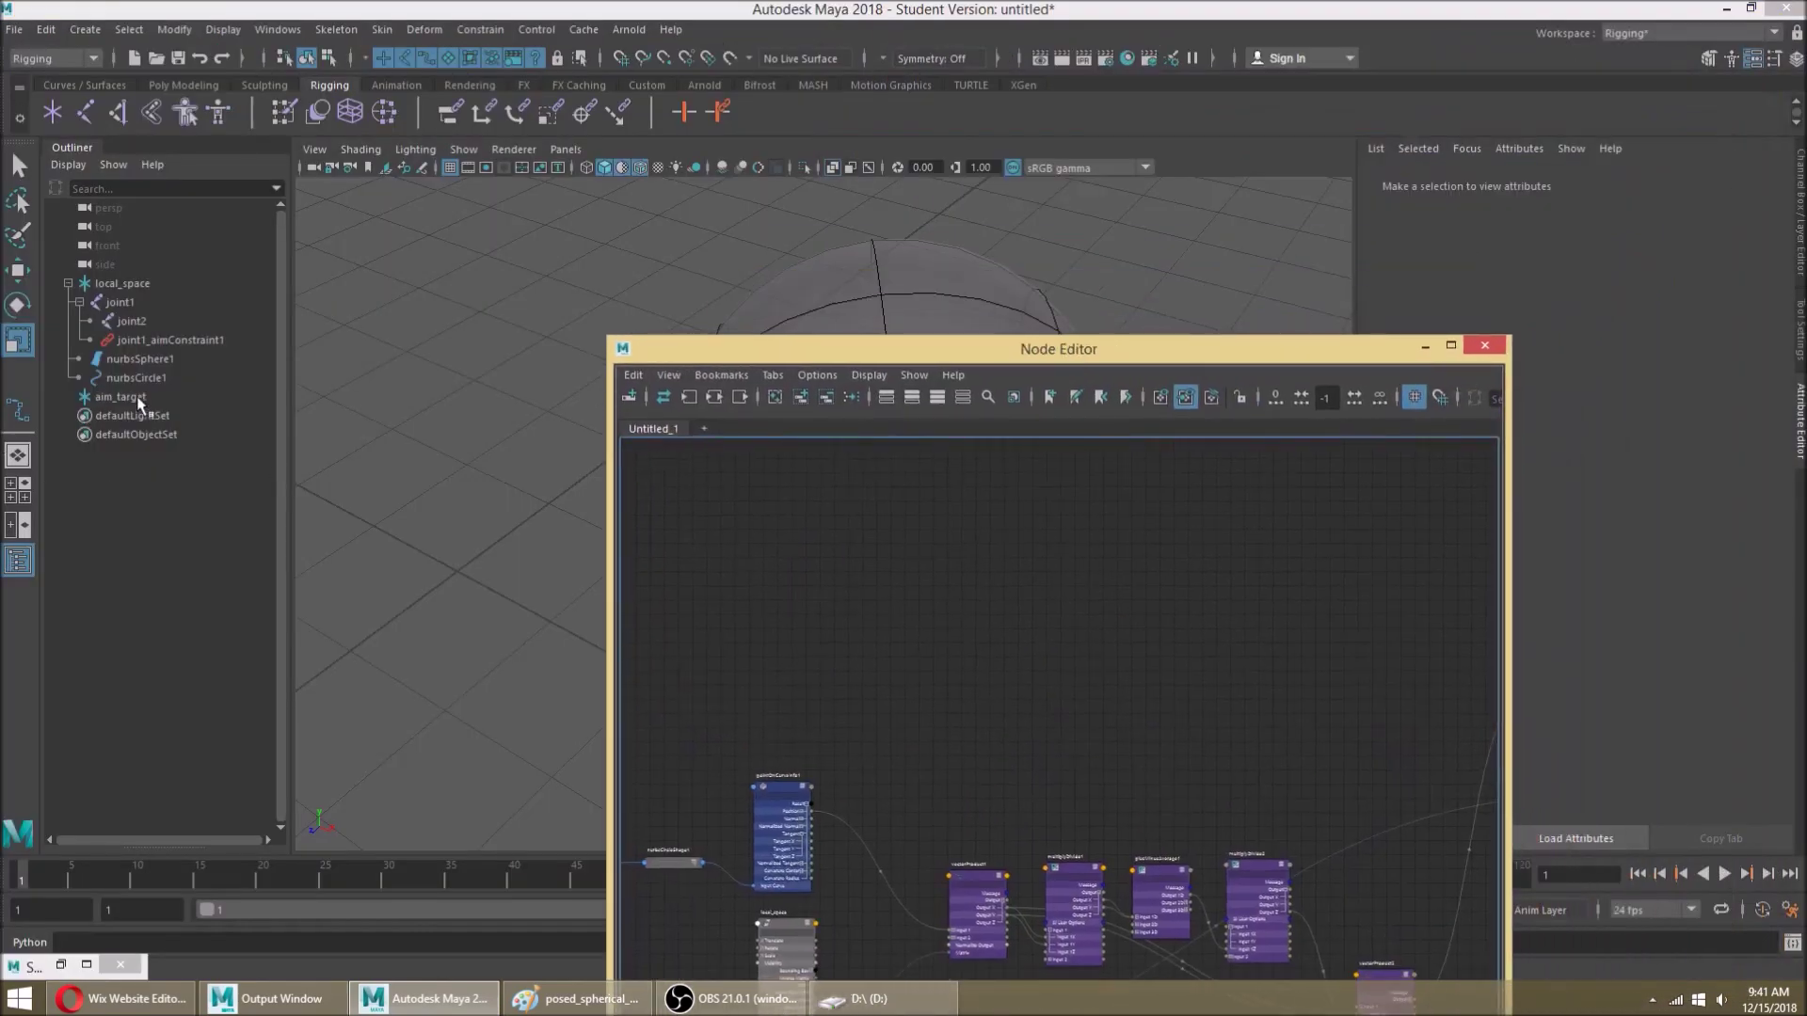